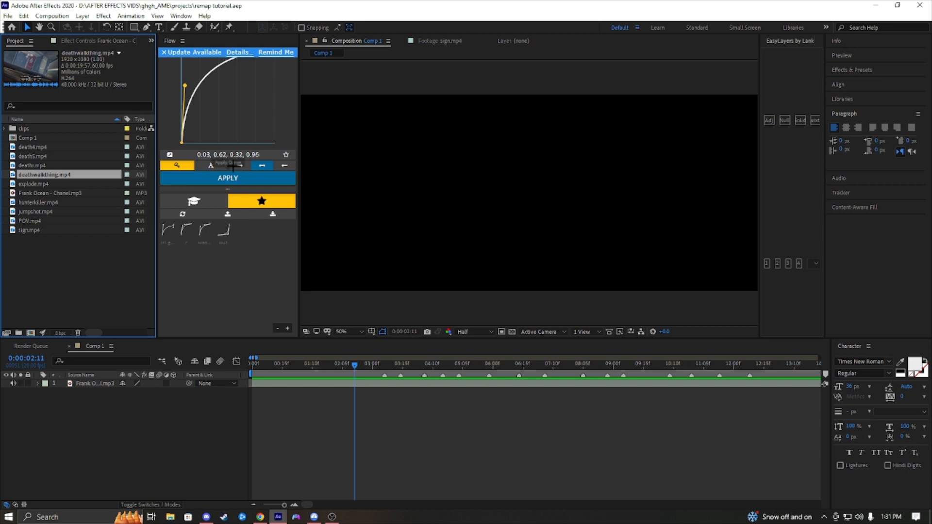
# Look through the imported video clips and the Frank Ocean - Chanel.mp3 track available for Comp 1
pyautogui.click(45, 166)
pyautogui.click(54, 192)
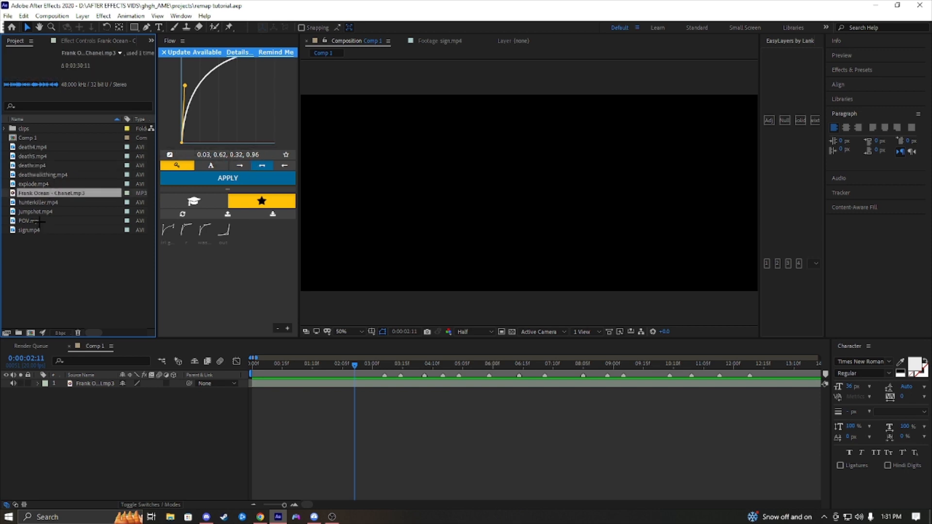
pyautogui.click(40, 222)
pyautogui.click(40, 230)
pyautogui.click(34, 220)
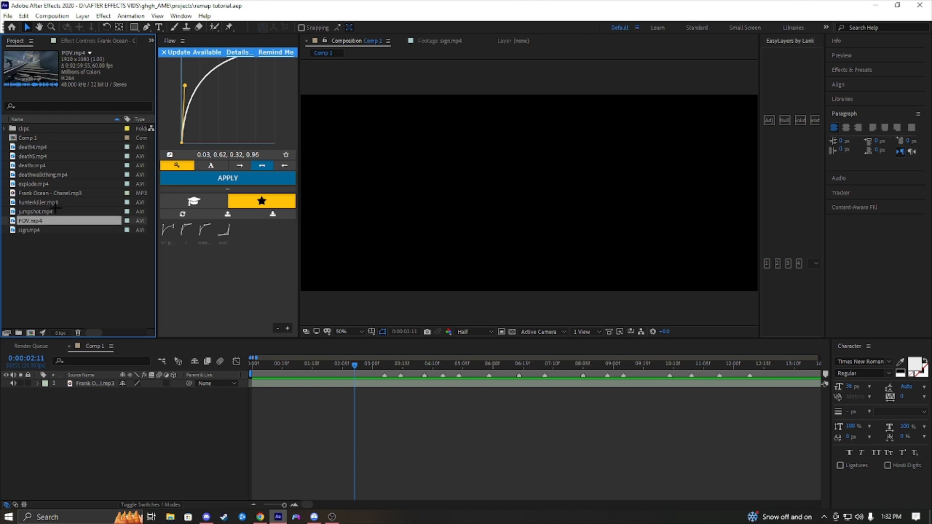
pyautogui.moveTo(371, 358); pyautogui.dragTo(312, 364)
pyautogui.click(317, 378)
pyautogui.press('Home')
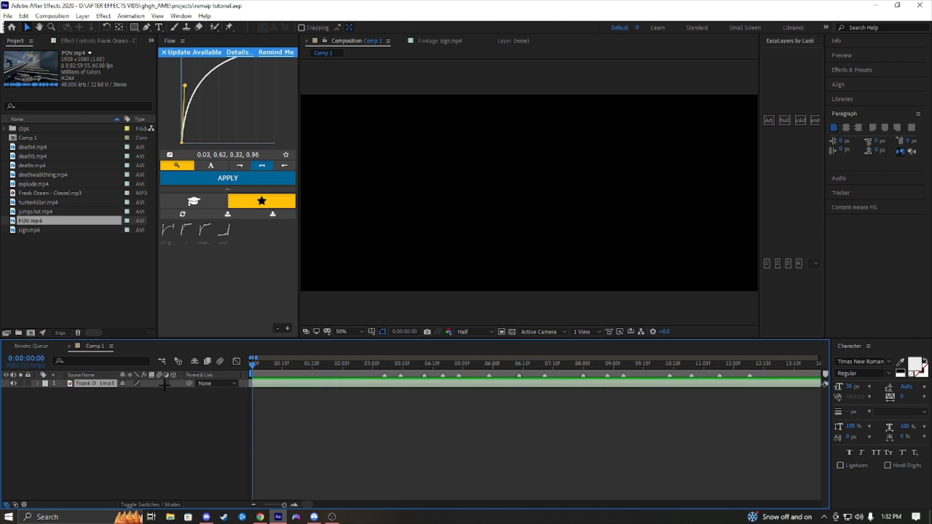
pyautogui.click(42, 193)
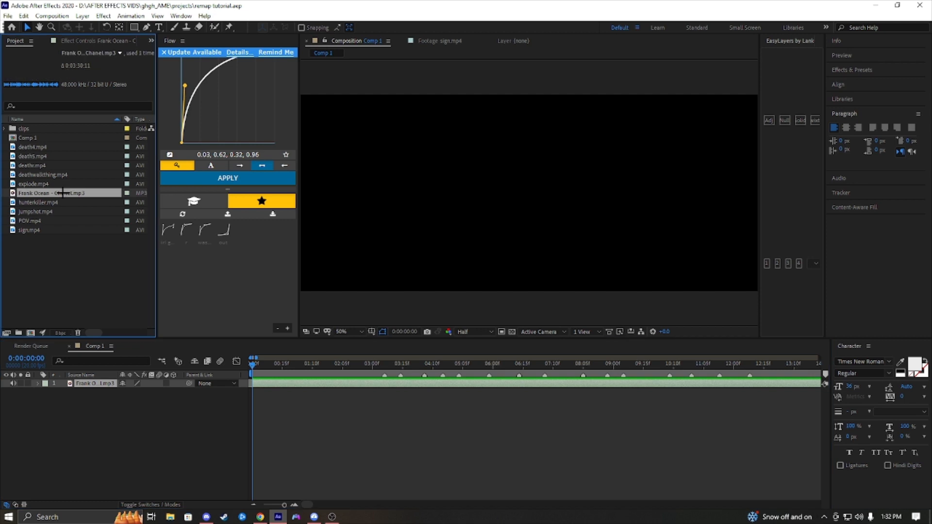
pyautogui.doubleClick(63, 193)
pyautogui.click(339, 42)
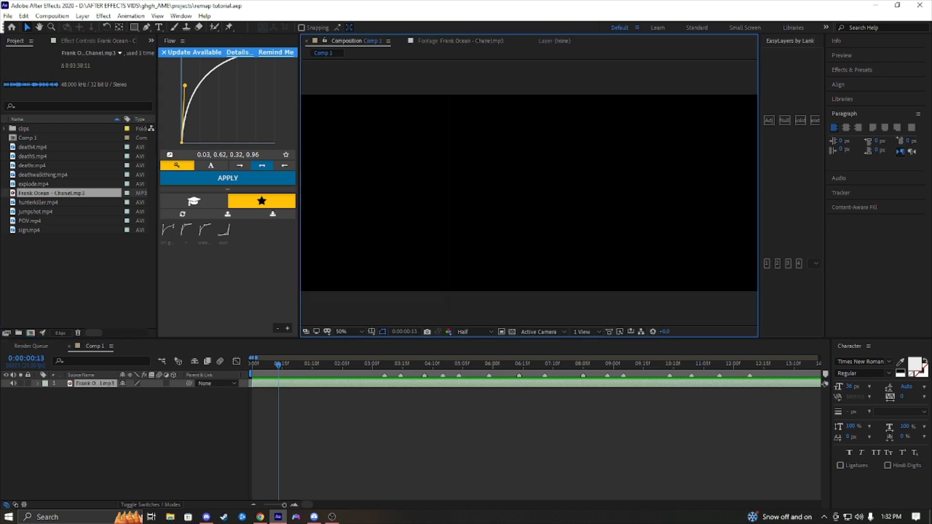
pyautogui.click(47, 183)
pyautogui.click(36, 165)
pyautogui.click(44, 148)
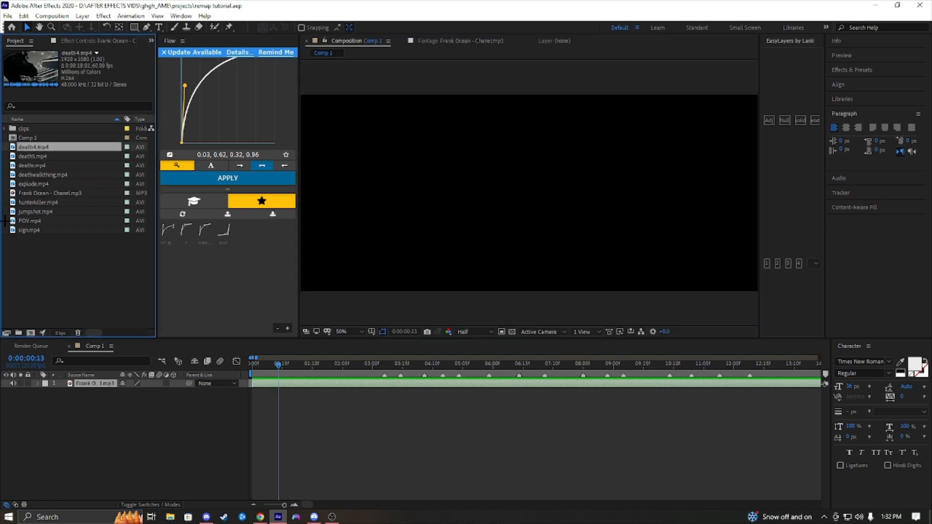
pyautogui.click(59, 213)
pyautogui.click(58, 223)
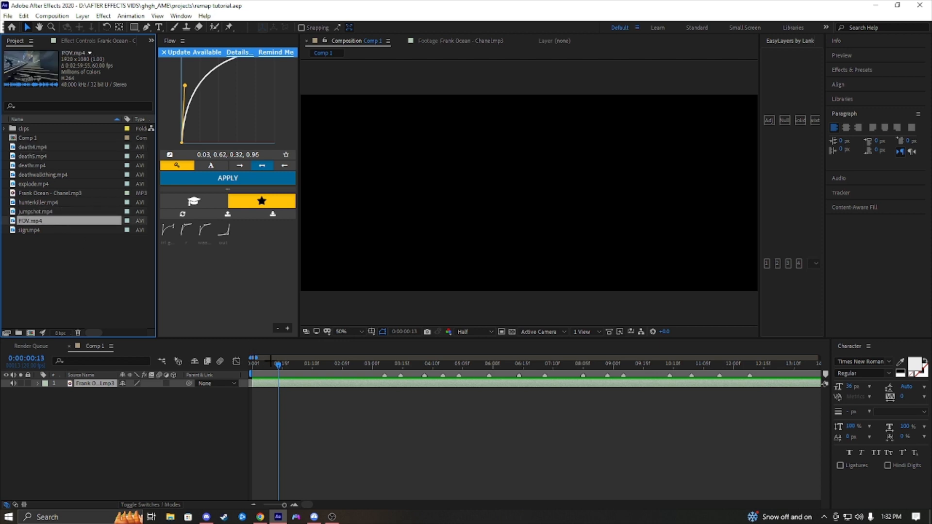
pyautogui.moveTo(292, 363); pyautogui.dragTo(318, 383)
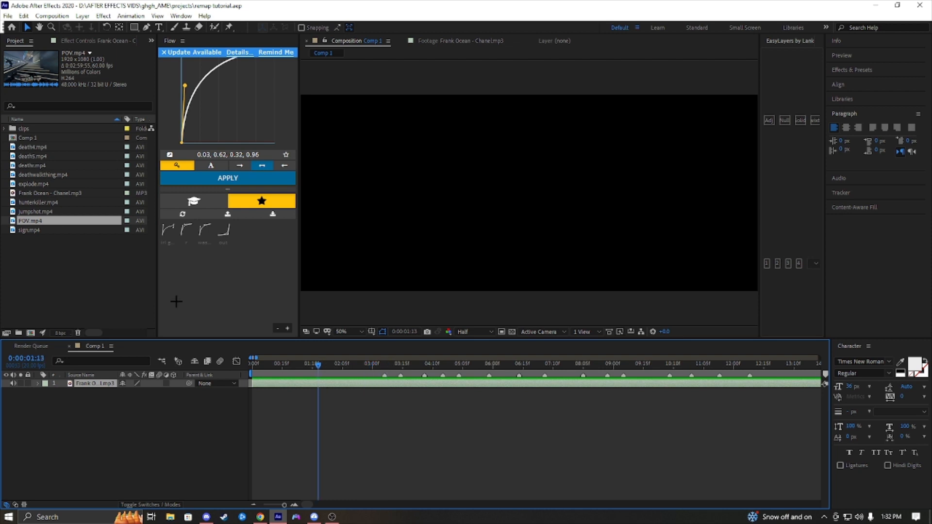
# Add sign.mp4 to Comp 1 starting at the first beat marker and split it at the second, 0:00:03:14
pyautogui.click(64, 220)
pyautogui.click(31, 230)
pyautogui.moveTo(213, 265); pyautogui.dragTo(401, 367)
pyautogui.hotkey('ctrl', 'shift', 'd')
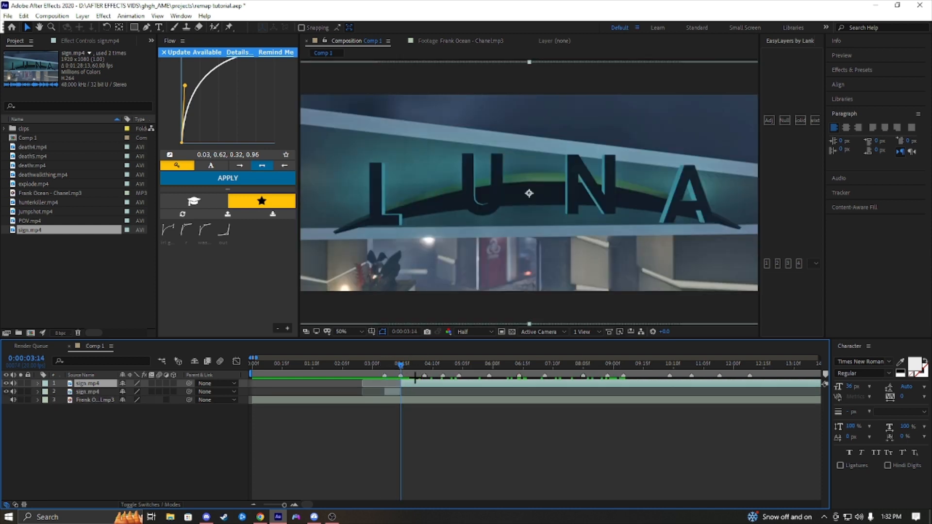
# Enable time remapping on the short sign.mp4 segment and delete the leftover part after the cut
pyautogui.click(389, 391)
pyautogui.hotkey('ctrl', 'alt', 't')
pyautogui.click(421, 383)
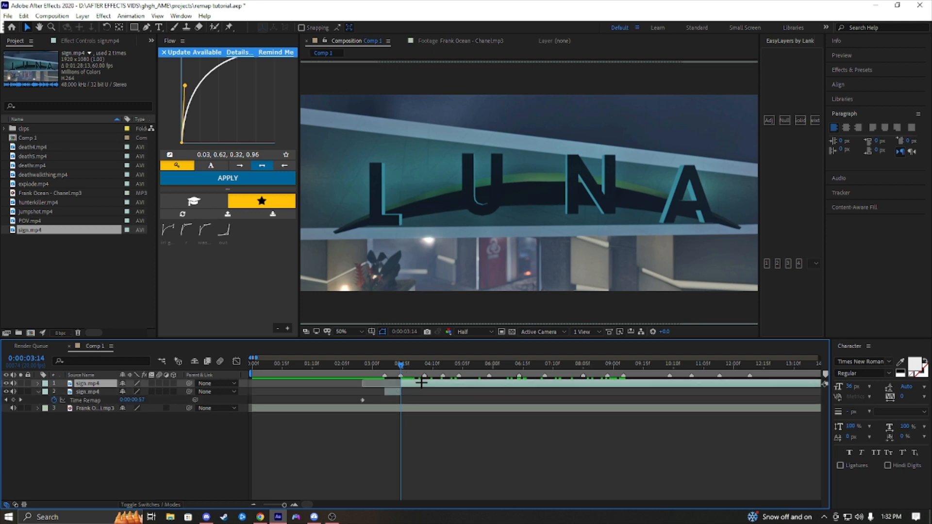
pyautogui.moveTo(408, 361); pyautogui.dragTo(337, 367)
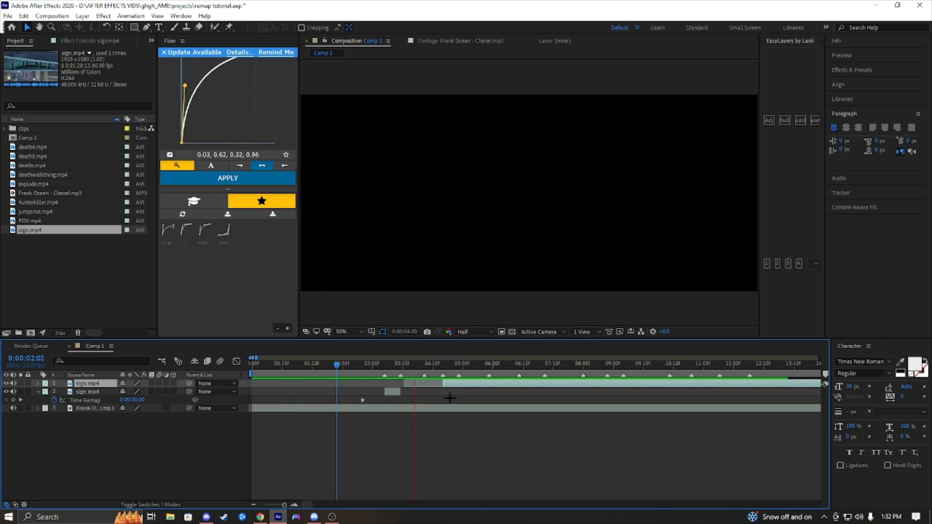
pyautogui.press('space')
pyautogui.moveTo(474, 384); pyautogui.dragTo(419, 384)
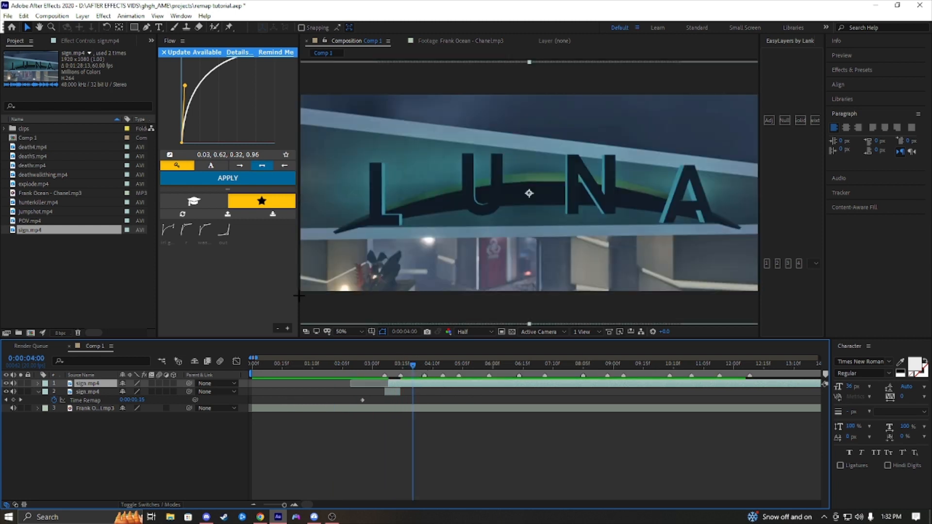
pyautogui.press('Delete')
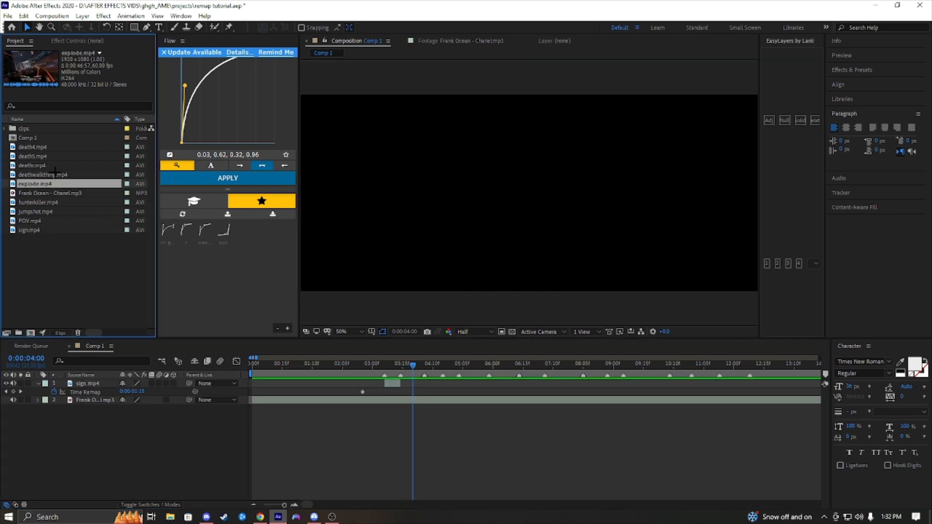
# Add deathwalkthing.mp4 to Comp 1, trim off its opening footage, and place the cut at 0:00:03:14 directly after sign.mp4
pyautogui.moveTo(43, 175); pyautogui.dragTo(370, 388)
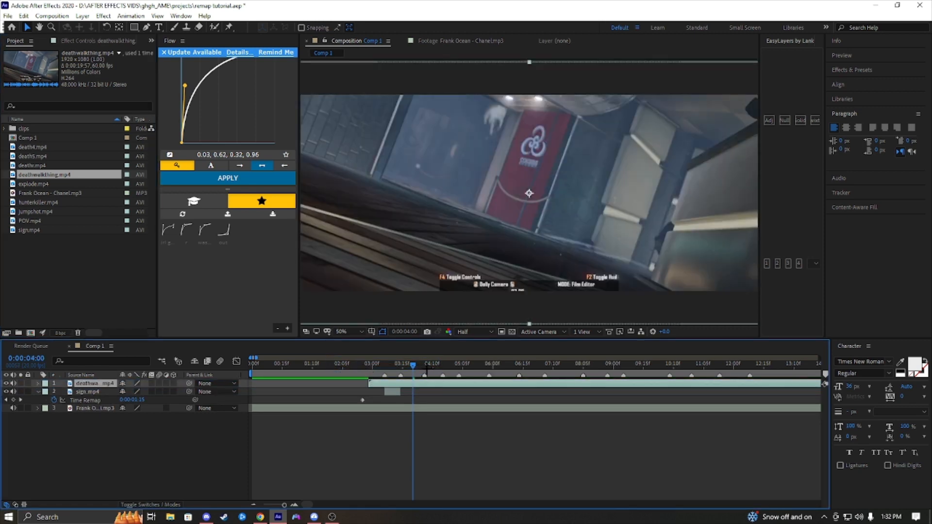
pyautogui.moveTo(413, 364); pyautogui.dragTo(676, 365)
pyautogui.moveTo(256, 358); pyautogui.dragTo(301, 367)
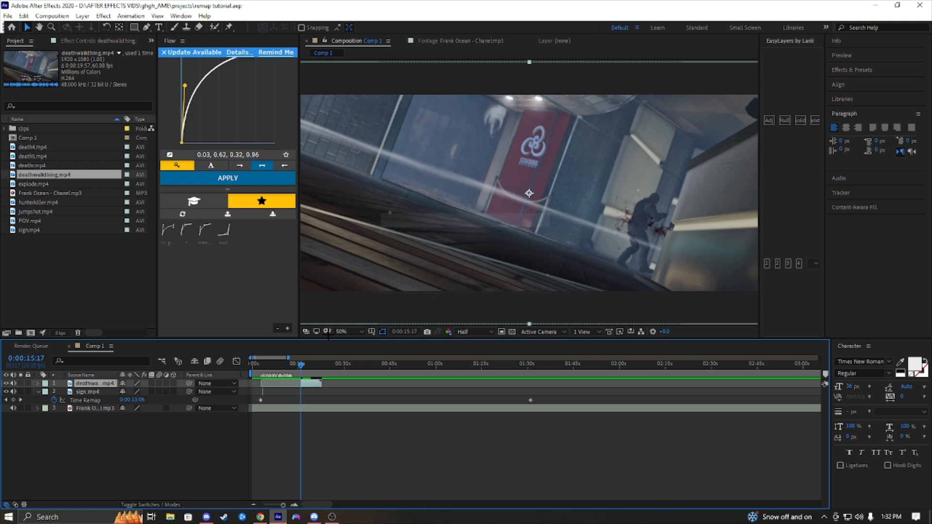
pyautogui.moveTo(301, 377)
pyautogui.mouseDown()
pyautogui.moveTo(260, 398)
pyautogui.moveTo(286, 373)
pyautogui.moveTo(314, 376)
pyautogui.mouseUp()
pyautogui.click(292, 505)
pyautogui.click(292, 504)
pyautogui.click(293, 505)
pyautogui.click(293, 504)
pyautogui.click(292, 505)
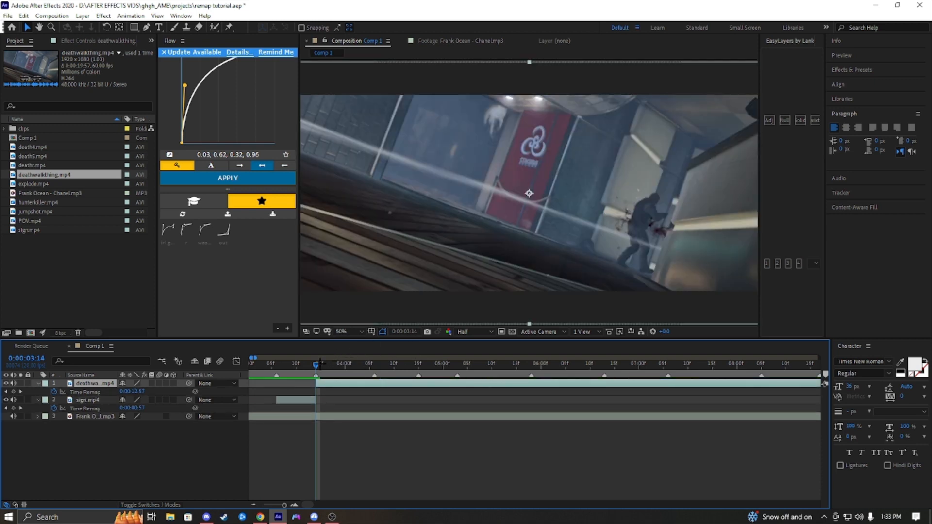
# Enable time remapping on deathwalkthing.mp4 and add Time Remap keyframes at 0:00:03:14 and 0:00:07:04
pyautogui.hotkey('ctrl', 'alt', 't')
pyautogui.click(13, 391)
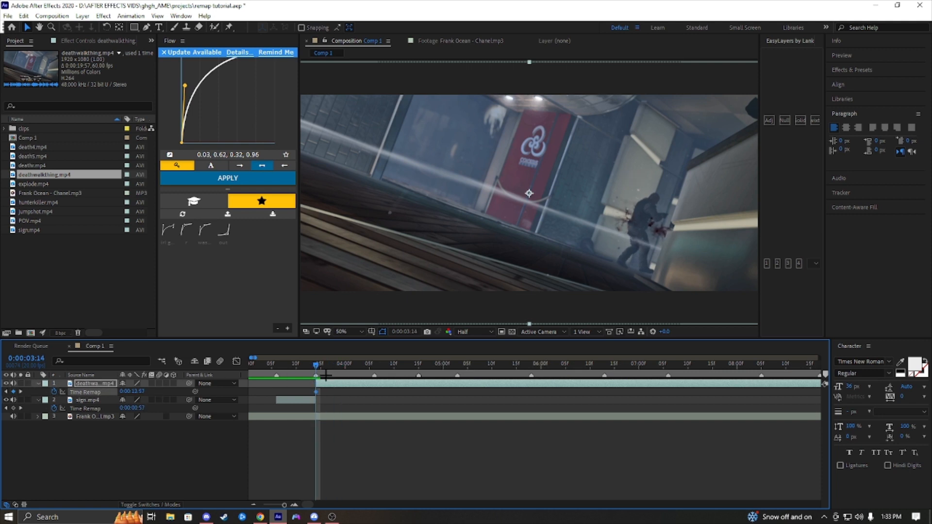
pyautogui.press('space')
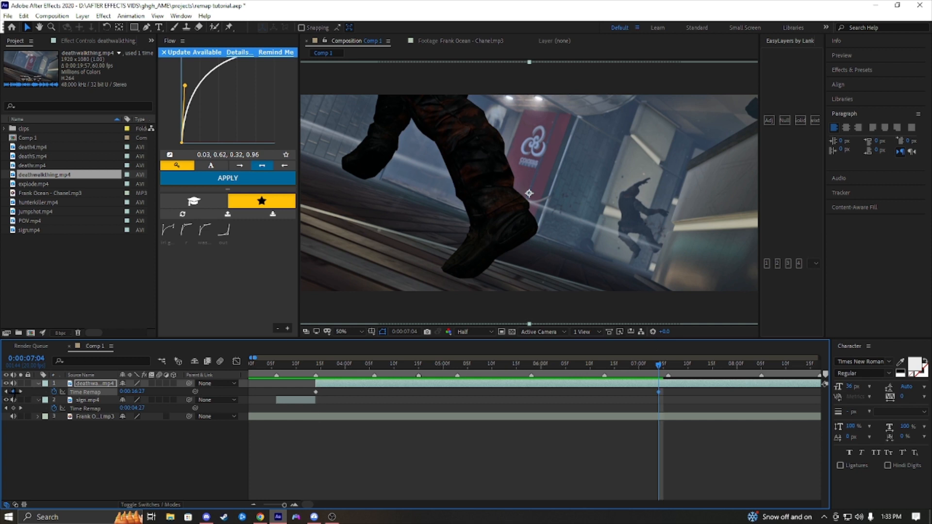
pyautogui.click(13, 391)
# Move the second Time Remap keyframe to the beat marker at 0:00:04:06 and split deathwalkthing.mp4 there
pyautogui.moveTo(649, 369); pyautogui.dragTo(376, 386)
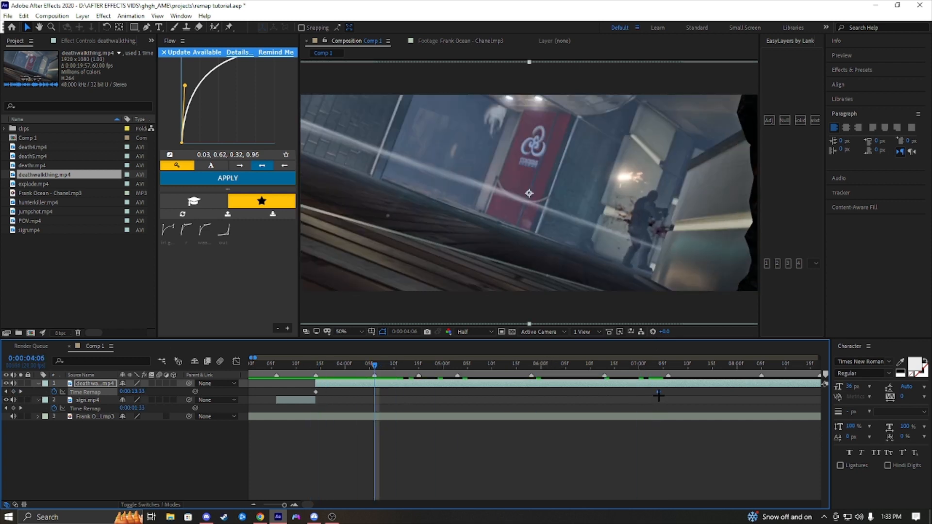
pyautogui.moveTo(658, 393); pyautogui.dragTo(311, 363)
pyautogui.hotkey('ctrl', 'shift', 'd')
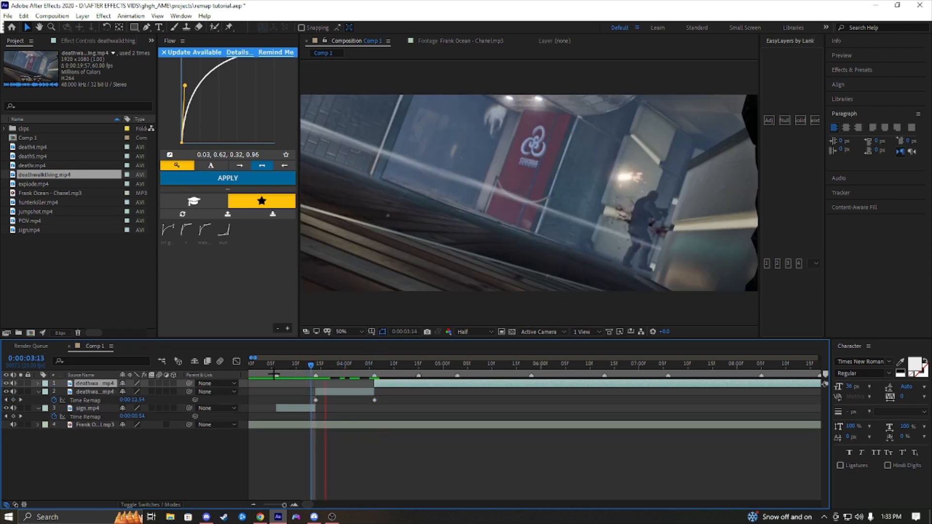
# Apply Easy Ease to both Time Remap keyframes of the first deathwalkthing.mp4 segment
pyautogui.press('space')
pyautogui.moveTo(400, 399); pyautogui.dragTo(288, 401)
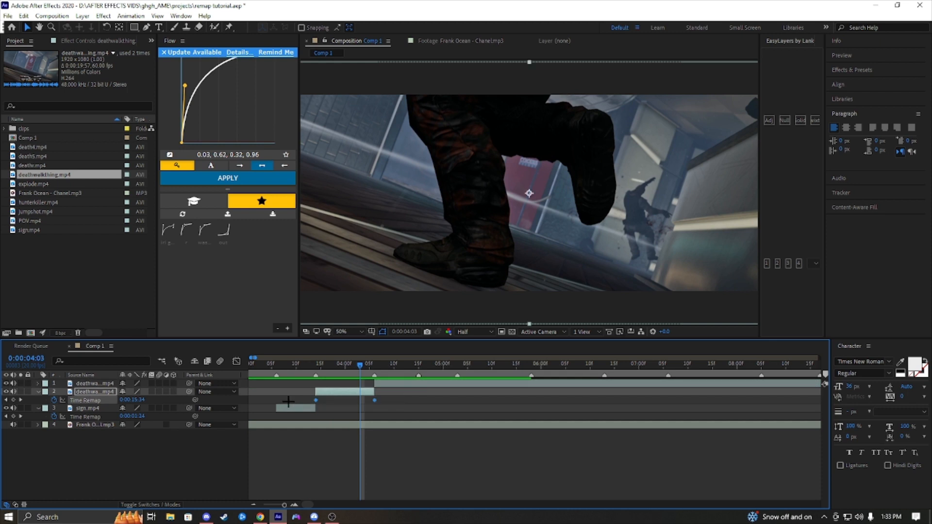
pyautogui.press('F9')
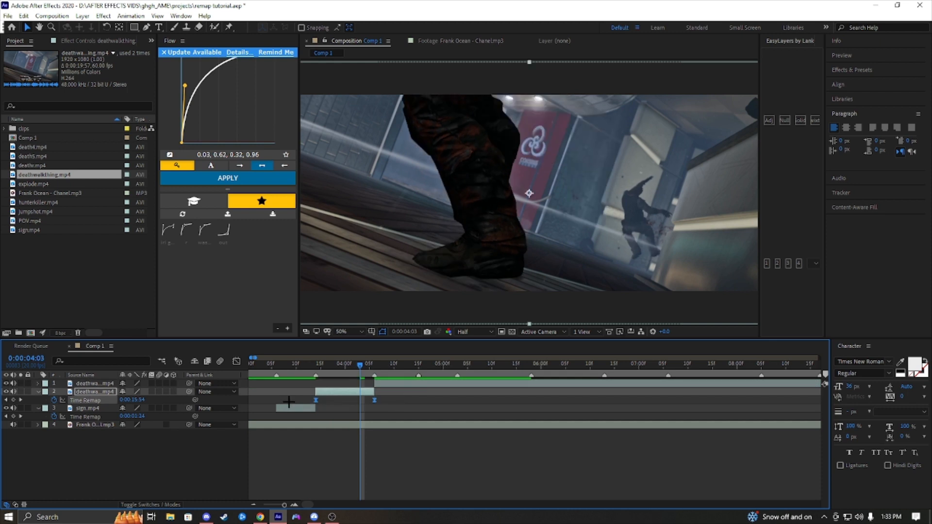
# Show the segment's Time Remap curve in the Graph Editor and maximize the timeline
pyautogui.click(236, 361)
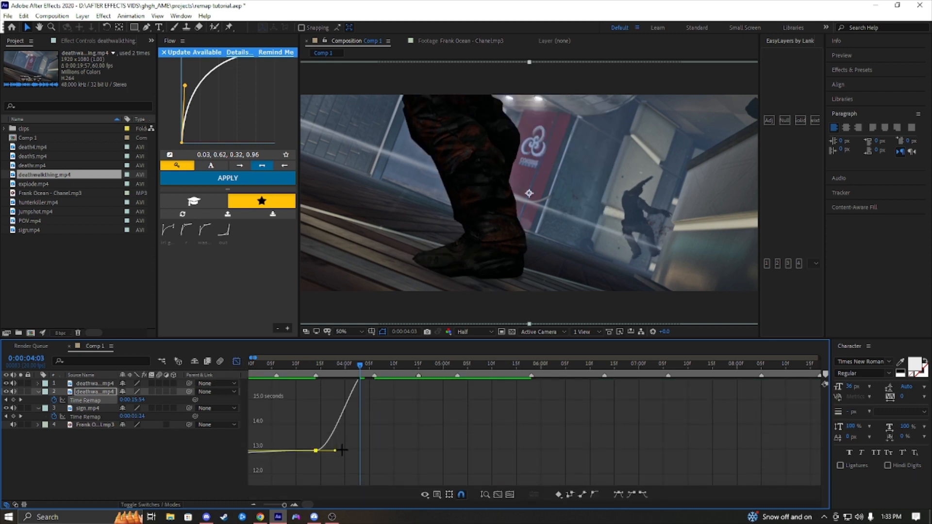
pyautogui.scroll(-1, 347, 443)
pyautogui.scroll(2, 379, 443)
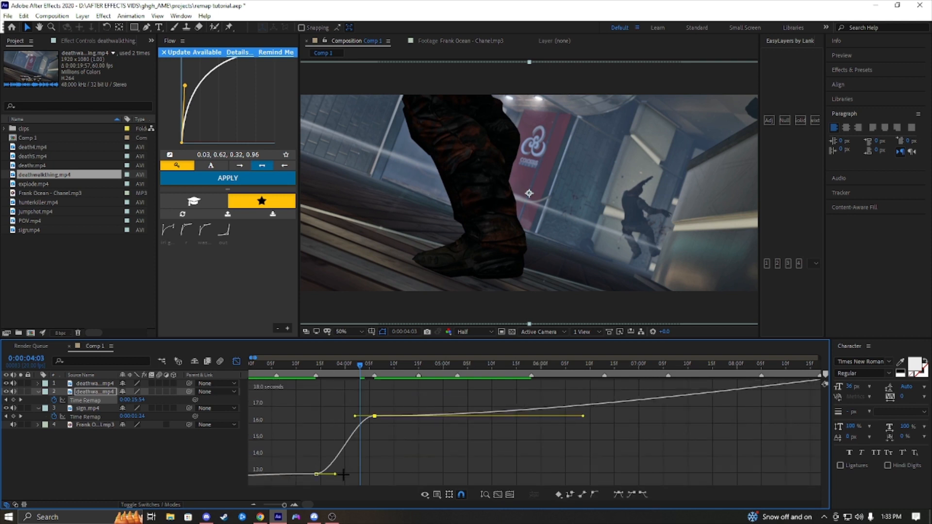
pyautogui.click(296, 502)
pyautogui.scroll(1, 316, 459)
pyautogui.click(388, 460)
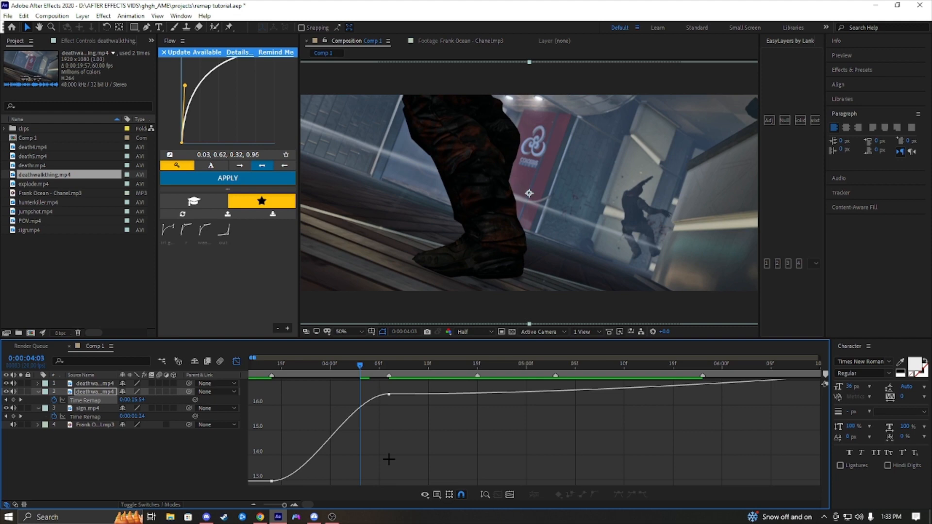
pyautogui.press('`')
pyautogui.press('`')
pyautogui.press('`')
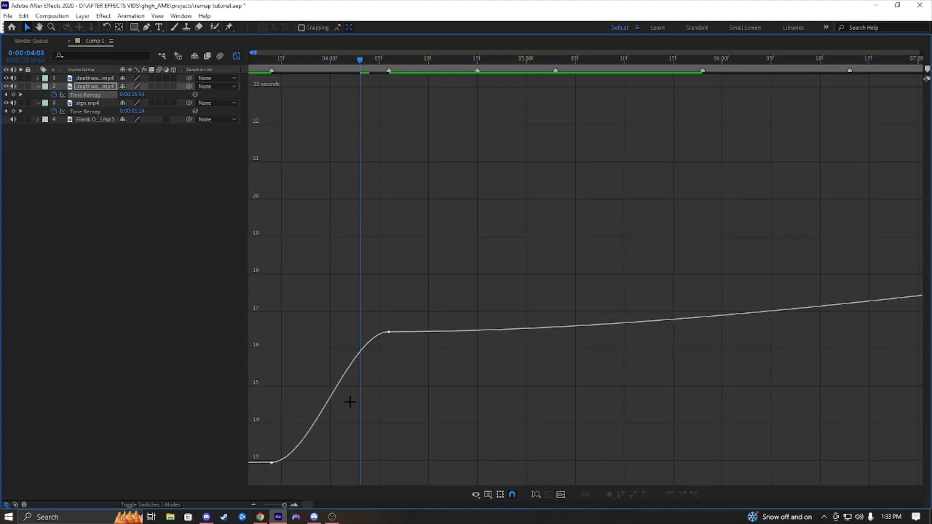
# Reshape the Time Remap curve to rise steeply from the 0:00:03:14 keyframe and level off gradually into 0:00:04:06, and restore the normal layout
pyautogui.moveTo(434, 388); pyautogui.dragTo(387, 353)
pyautogui.click(403, 370)
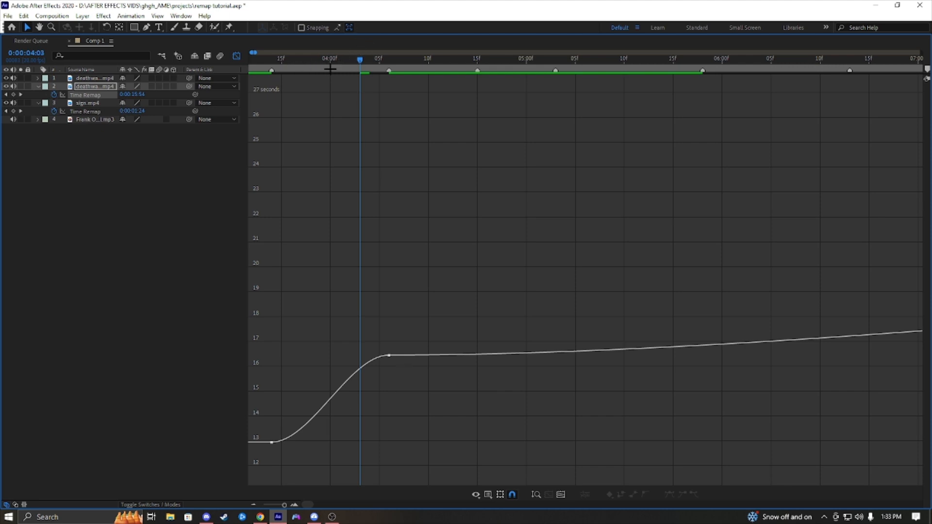
pyautogui.click(273, 76)
pyautogui.moveTo(448, 420); pyautogui.dragTo(344, 345)
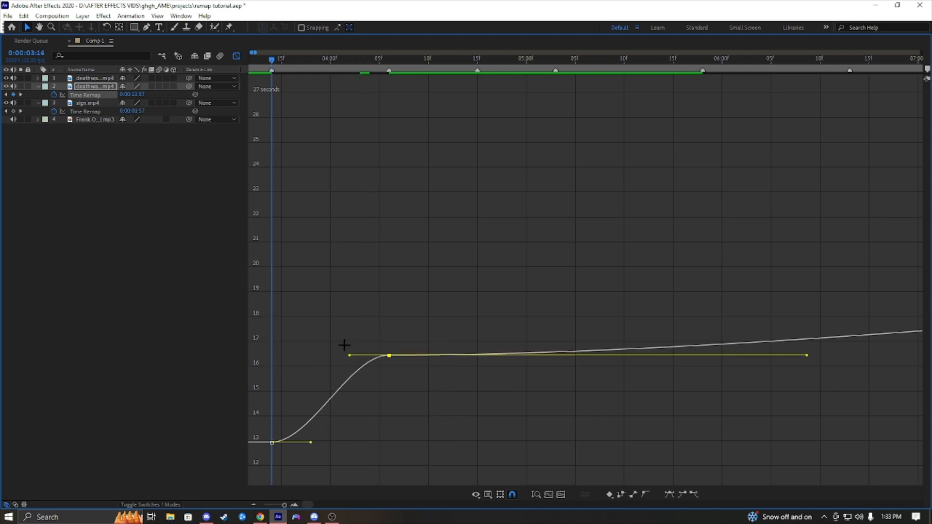
pyautogui.moveTo(310, 443); pyautogui.dragTo(278, 380)
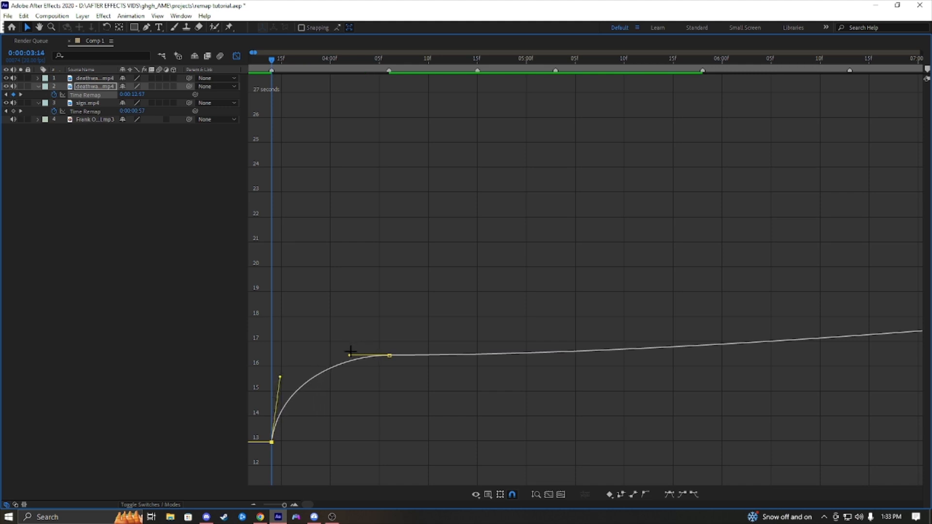
pyautogui.moveTo(350, 356); pyautogui.dragTo(316, 354)
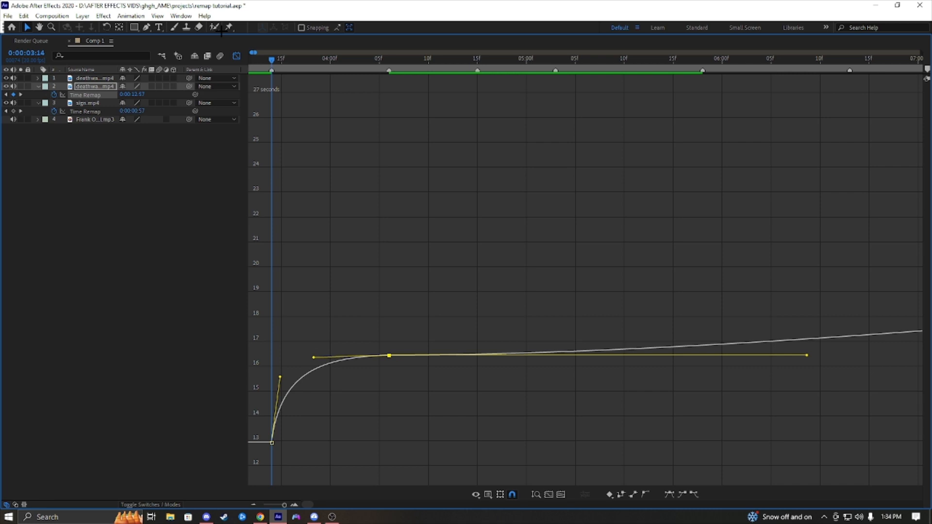
pyautogui.click(492, 194)
pyautogui.press('`')
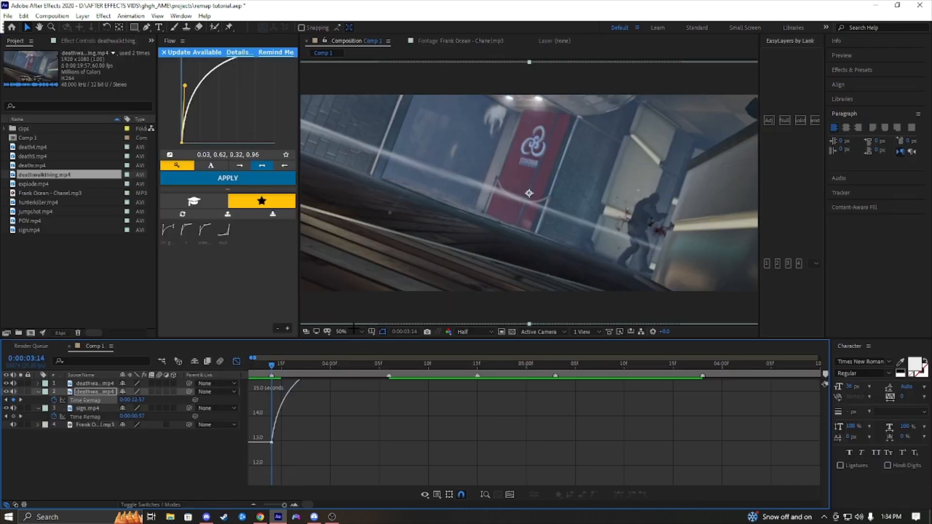
# Play back the edit to check the speed ramp and return the timeline from the Graph Editor to layer bars
pyautogui.press('space')
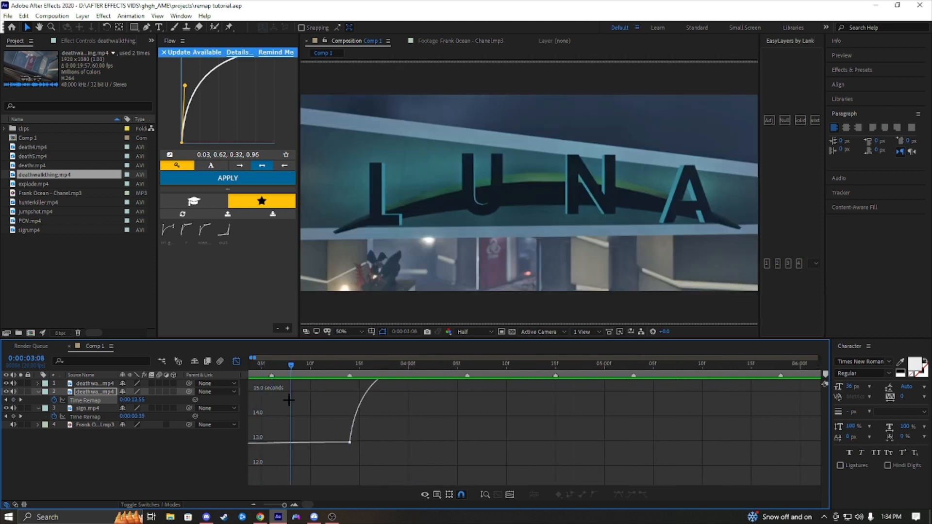
pyautogui.moveTo(289, 400); pyautogui.dragTo(261, 409)
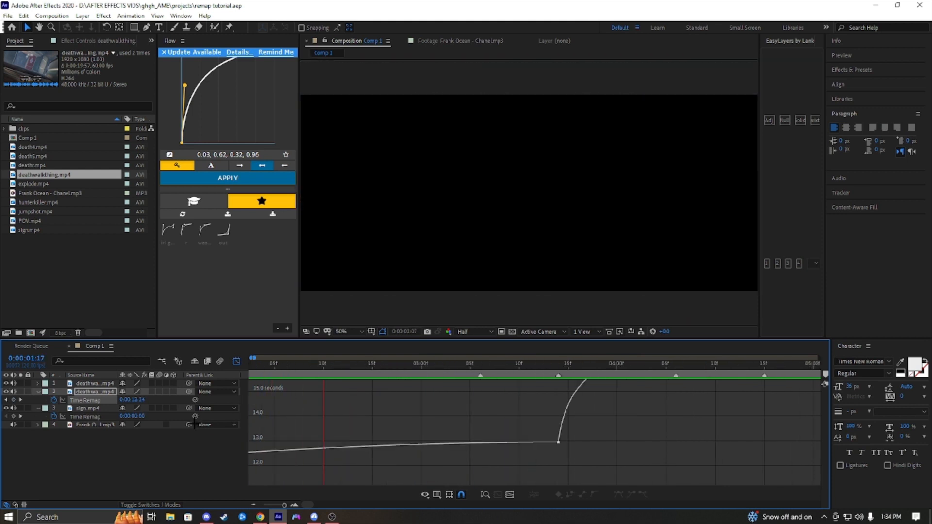
pyautogui.click(236, 361)
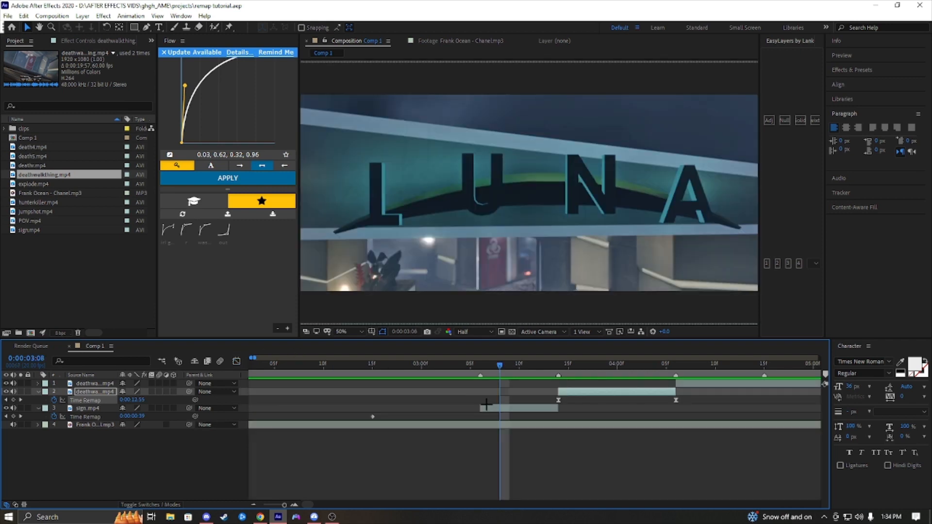
# Add a white solid (FFFFFF) above sign.mp4 at 0:00:03:06 and trim it to a single frame as a flash
pyautogui.click(489, 408)
pyautogui.hotkey('ctrl', 'y')
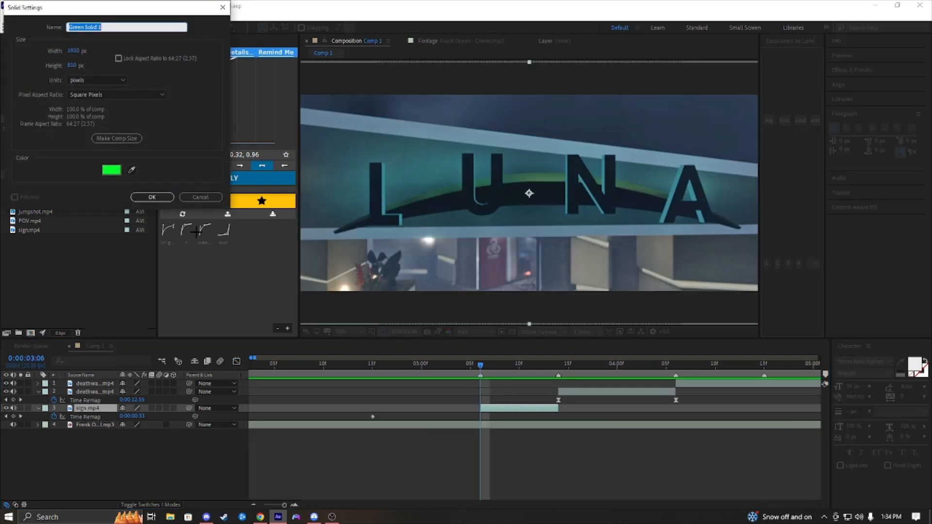
pyautogui.click(111, 170)
pyautogui.write('ffffff')
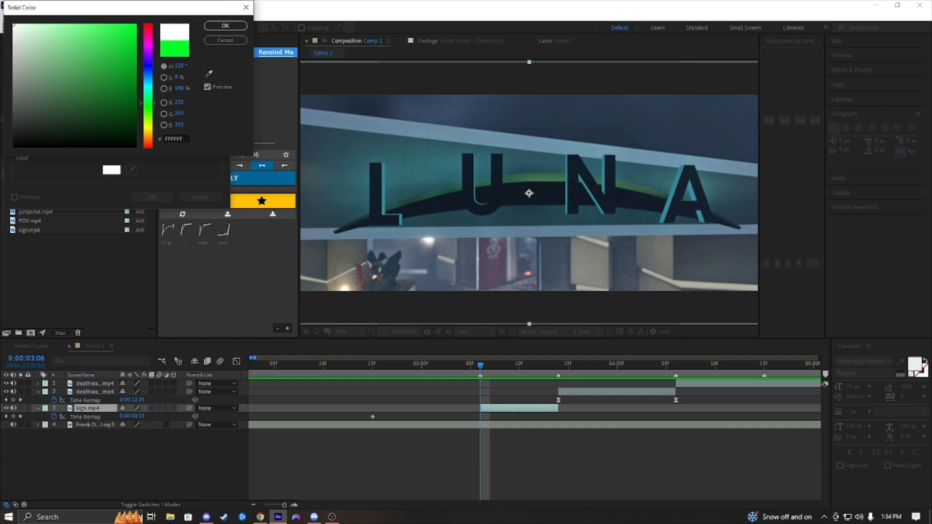
pyautogui.click(225, 25)
pyautogui.click(152, 197)
pyautogui.hotkey('alt', '[')
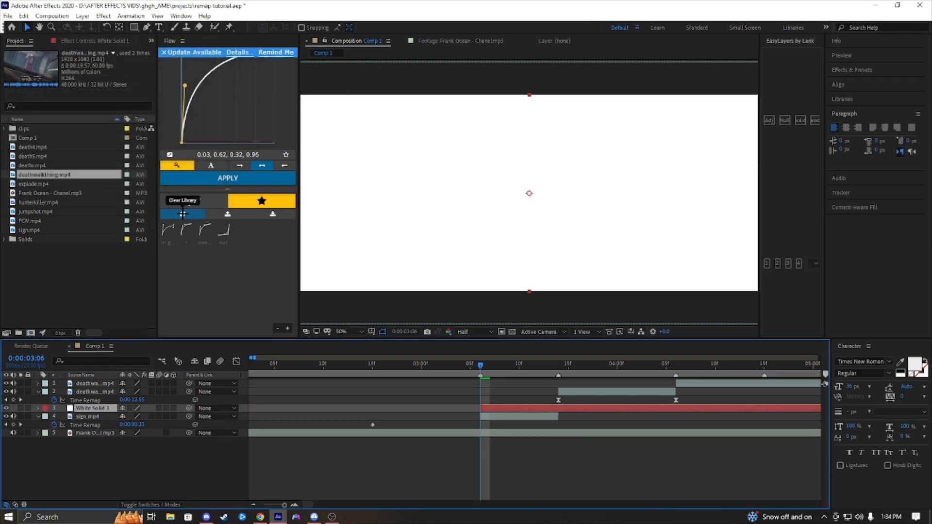
pyautogui.hotkey('alt', ']')
# Play back the edit from before the white flash and check the clips against the beat markers
pyautogui.click(496, 368)
pyautogui.moveTo(495, 367); pyautogui.dragTo(429, 428)
pyautogui.press('space')
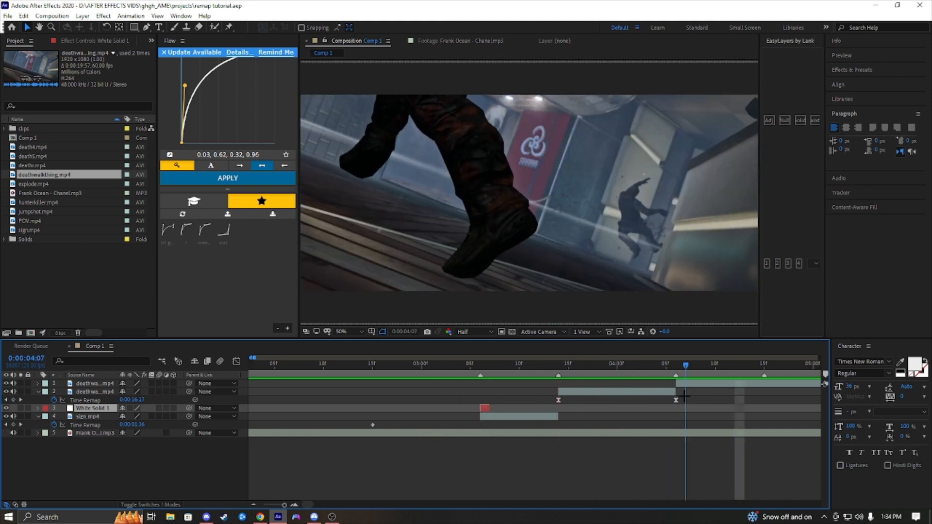
pyautogui.moveTo(596, 384); pyautogui.dragTo(465, 391)
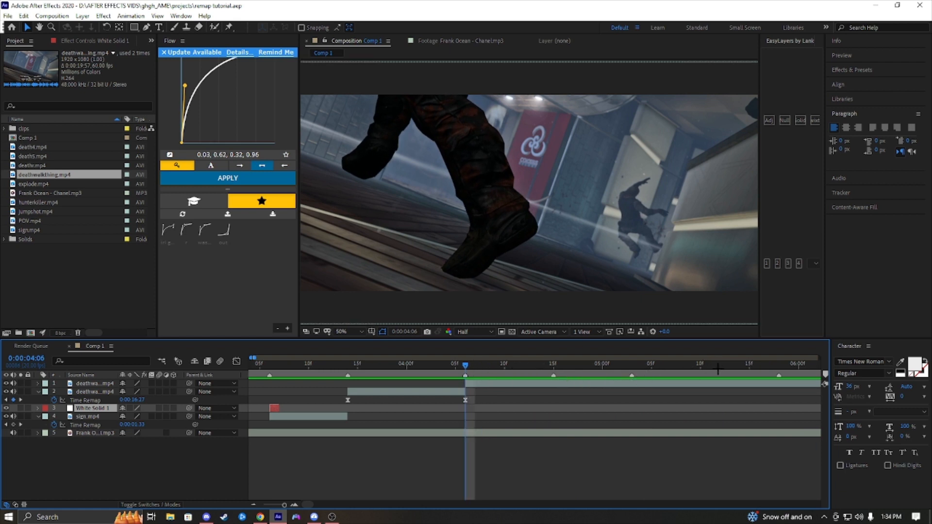
pyautogui.moveTo(699, 370); pyautogui.dragTo(631, 392)
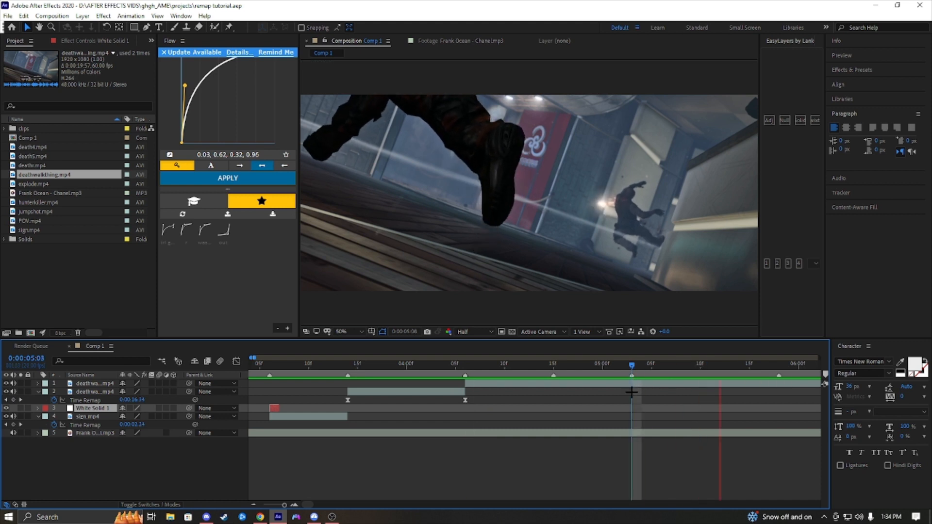
pyautogui.moveTo(744, 368); pyautogui.dragTo(701, 376)
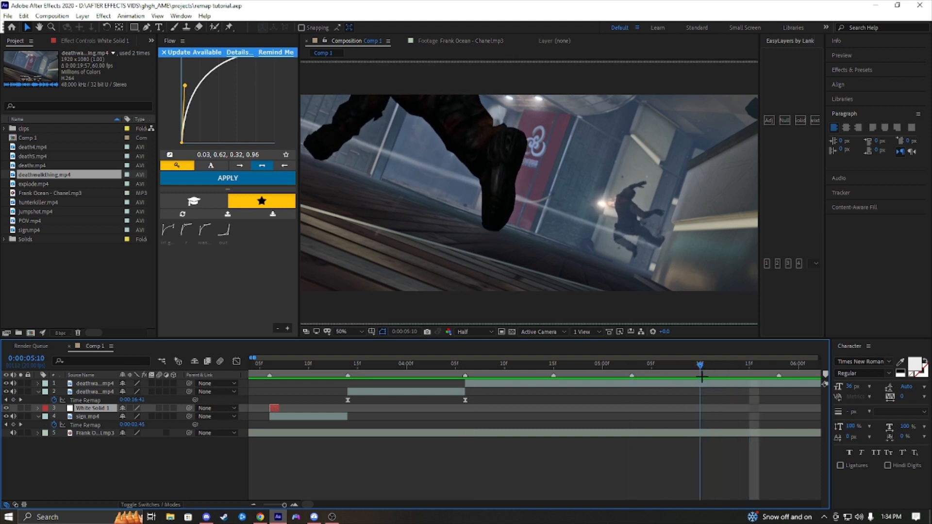
pyautogui.click(705, 408)
pyautogui.press('space')
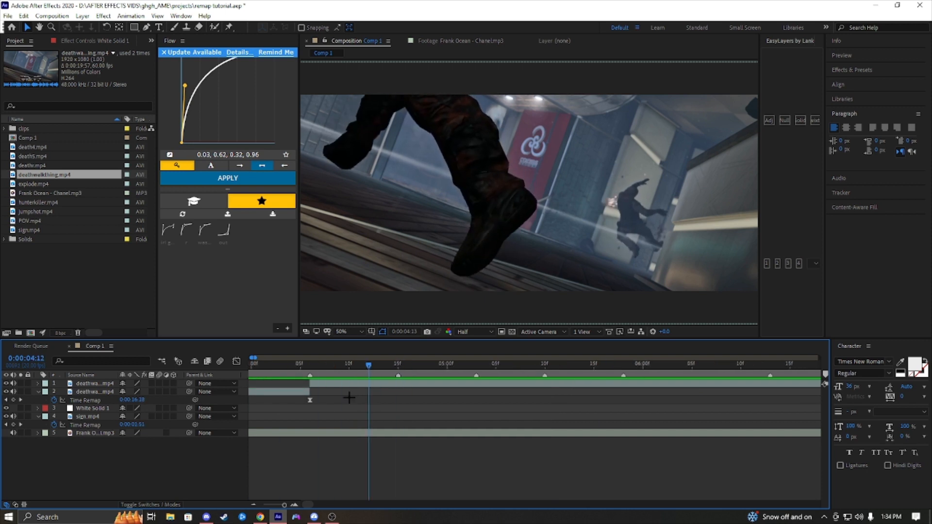
# Save the project and delete the second deathwalkthing.mp4 segment that starts at 0:00:04:06
pyautogui.moveTo(349, 397); pyautogui.dragTo(559, 376)
pyautogui.hotkey('ctrl', 's')
pyautogui.click(253, 505)
pyautogui.click(290, 383)
pyautogui.press('Delete')
# Add POV.mp4 to Comp 1 and place it as the topmost layer
pyautogui.click(29, 193)
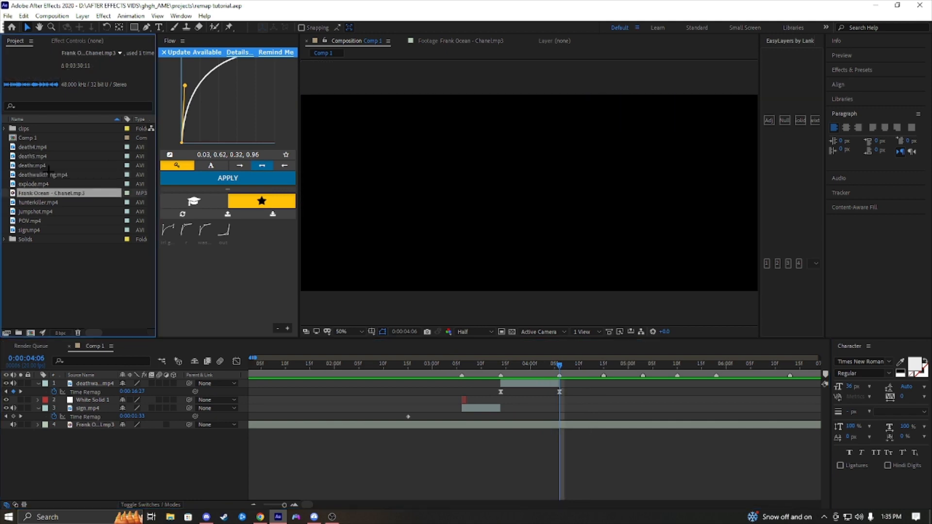
pyautogui.moveTo(29, 220); pyautogui.dragTo(414, 389)
pyautogui.moveTo(85, 400); pyautogui.dragTo(73, 382)
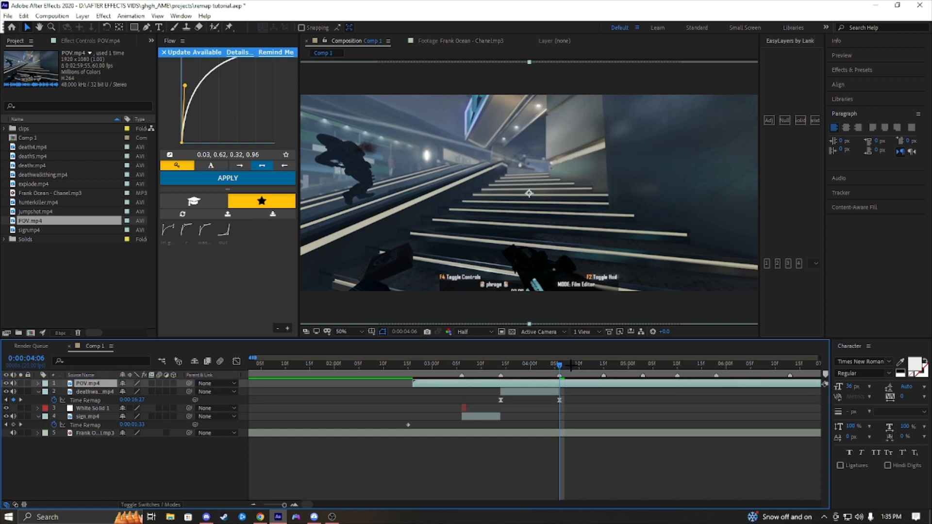
# Trim the start of POV.mp4 to 0:00:22:06 and enable time remapping on the layer
pyautogui.moveTo(254, 359); pyautogui.dragTo(278, 358)
pyautogui.moveTo(267, 364); pyautogui.dragTo(398, 331)
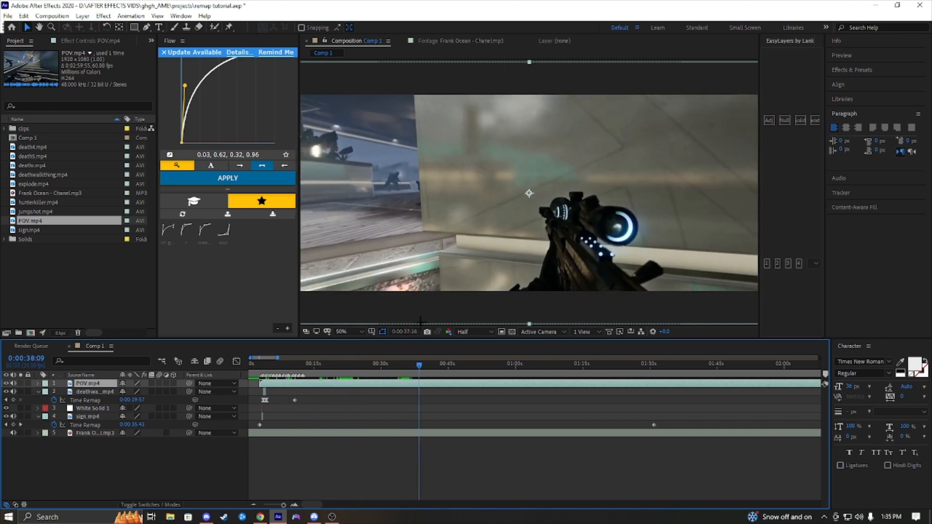
pyautogui.moveTo(429, 317); pyautogui.dragTo(344, 357)
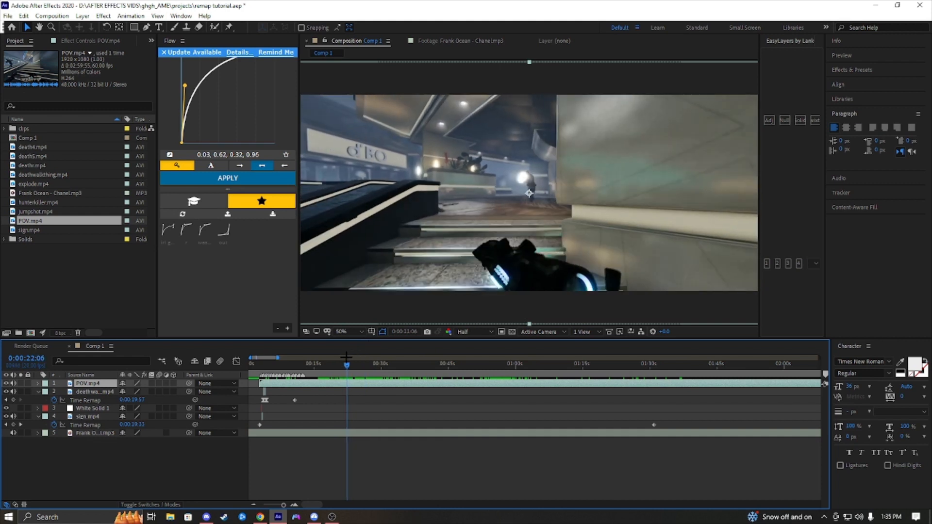
pyautogui.hotkey('alt', '[')
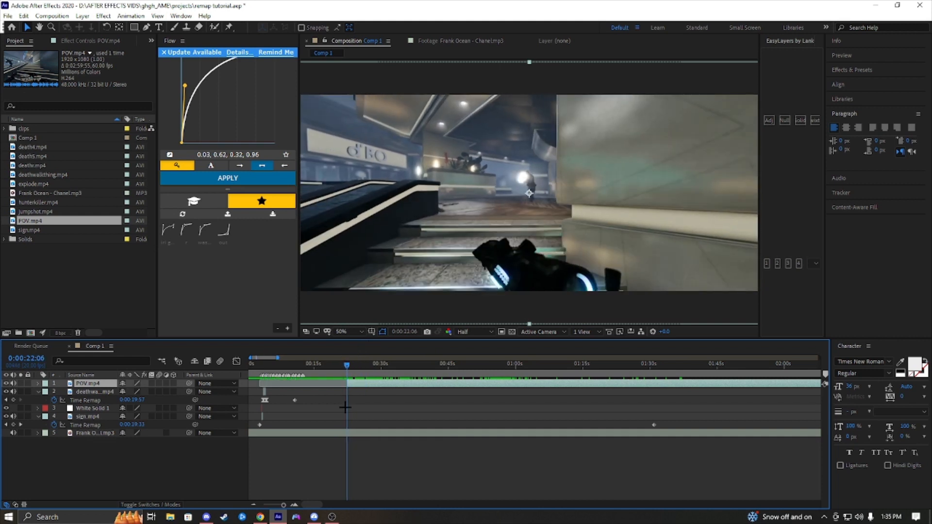
pyautogui.hotkey('ctrl', 'alt', 't')
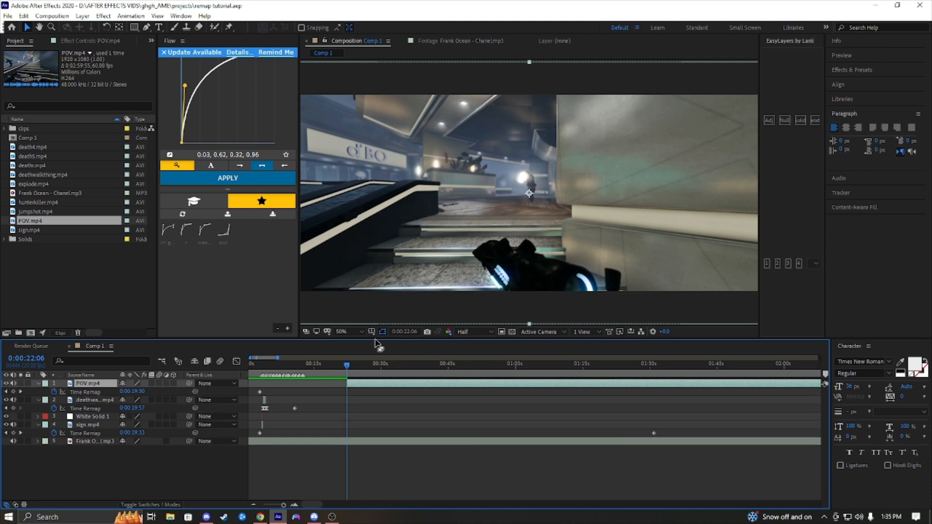
# Move POV.mp4 to start at the 0:00:04:06 marker and add a Time Remap keyframe there
pyautogui.moveTo(346, 365); pyautogui.dragTo(345, 365)
pyautogui.moveTo(272, 411); pyautogui.dragTo(265, 415)
pyautogui.click(295, 505)
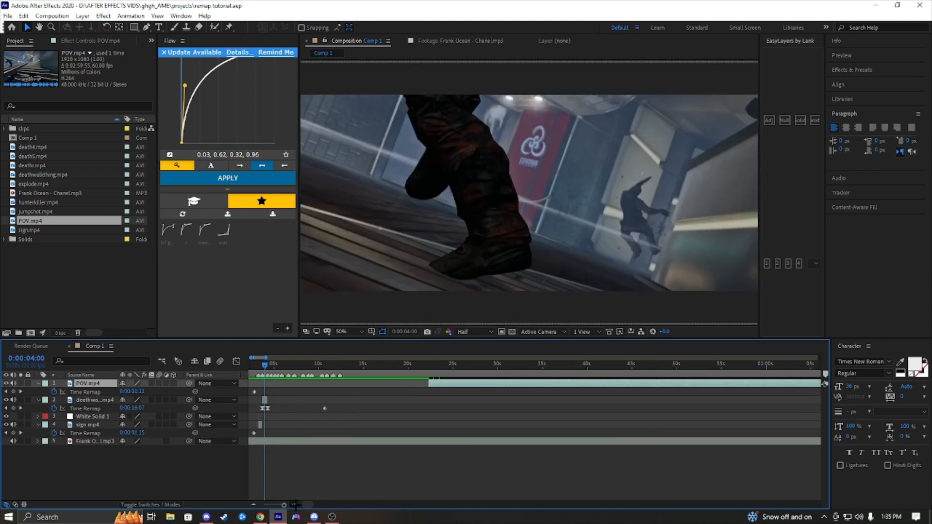
pyautogui.click(294, 505)
pyautogui.click(294, 505)
pyautogui.click(295, 505)
pyautogui.moveTo(265, 376); pyautogui.dragTo(286, 385)
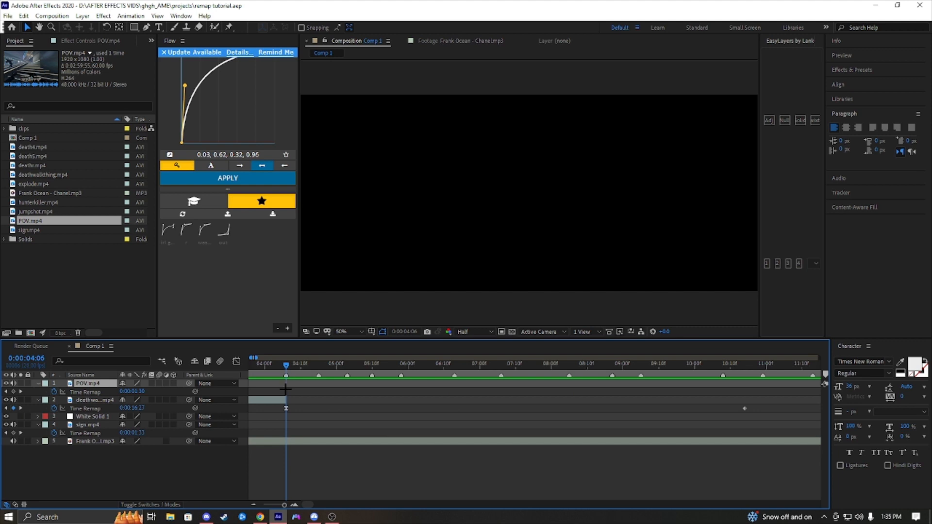
pyautogui.press('[')
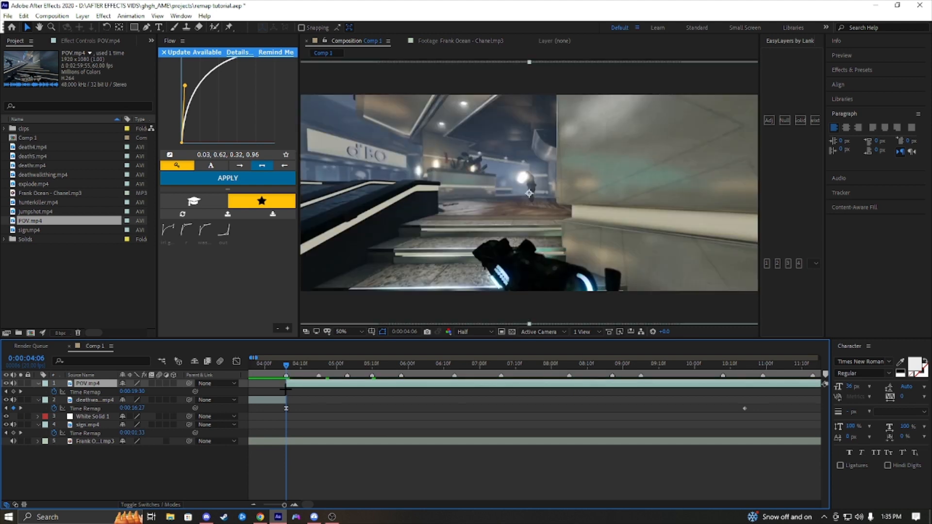
pyautogui.click(13, 391)
# Add a Time Remap keyframe at the end of the wanted POV.mp4 action and move it to 0:00:04:15
pyautogui.press('space')
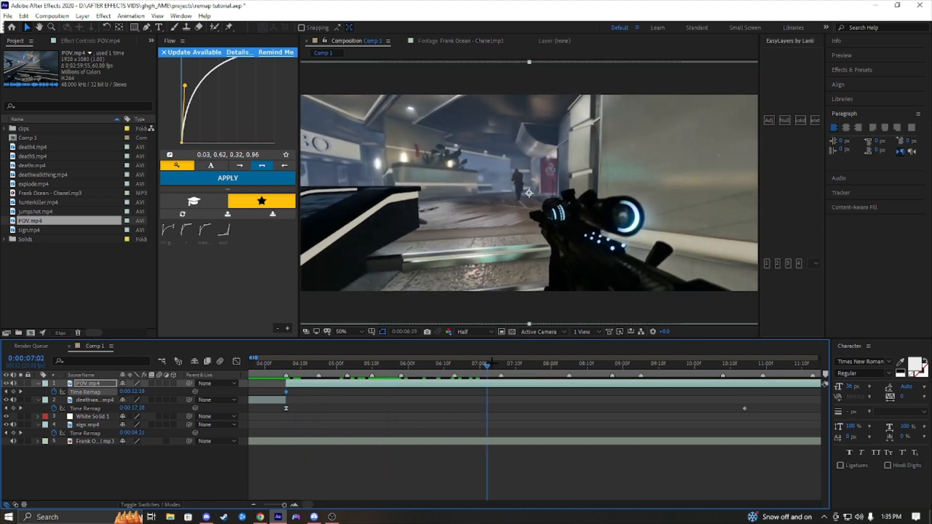
pyautogui.moveTo(257, 357); pyautogui.dragTo(432, 401)
pyautogui.click(295, 502)
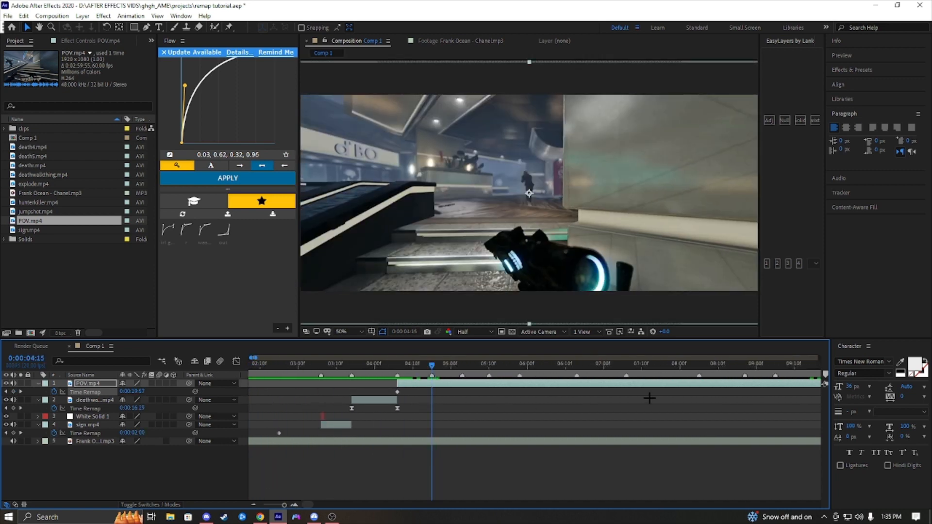
pyautogui.moveTo(261, 358); pyautogui.dragTo(263, 358)
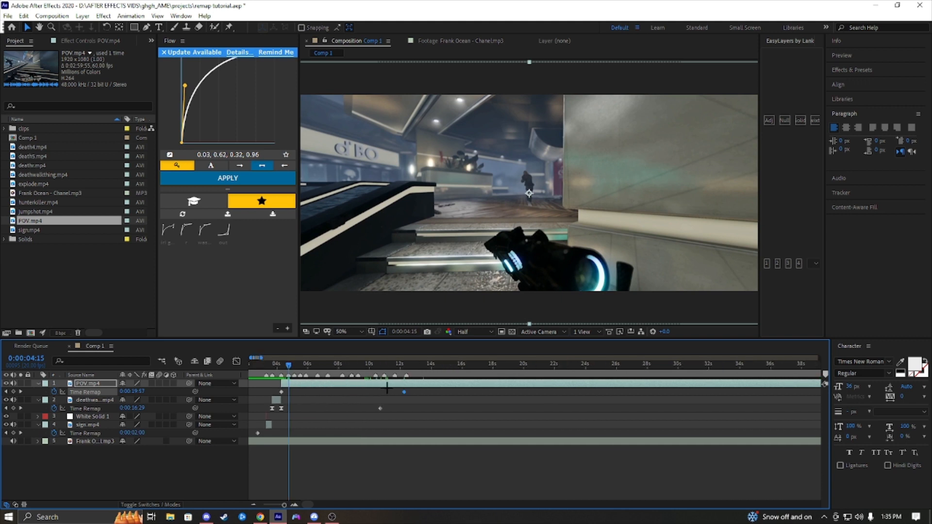
pyautogui.moveTo(397, 394); pyautogui.dragTo(286, 395)
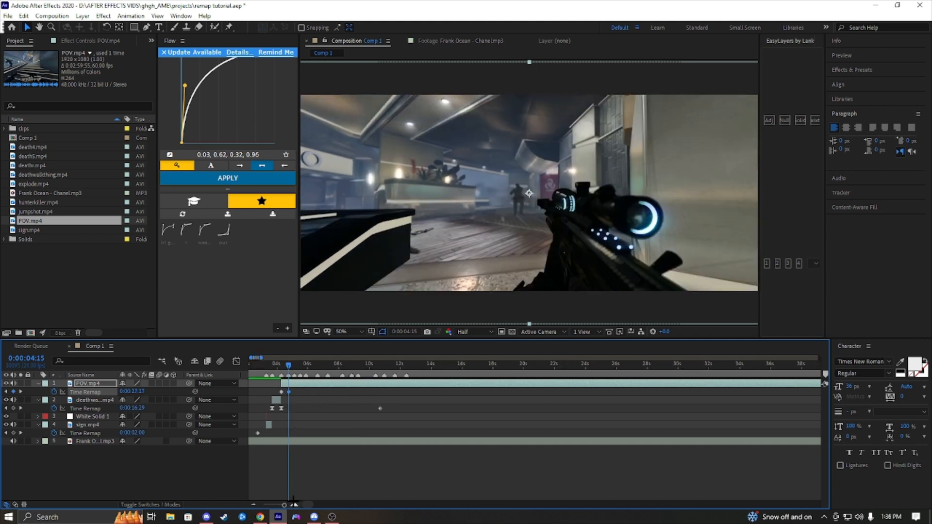
# Split POV.mp4 at 0:00:04:15 and shift the second part to start at 0:00:05:00
pyautogui.click(294, 503)
pyautogui.click(293, 502)
pyautogui.click(293, 503)
pyautogui.click(294, 503)
pyautogui.hotkey('ctrl', 'shift', 'd')
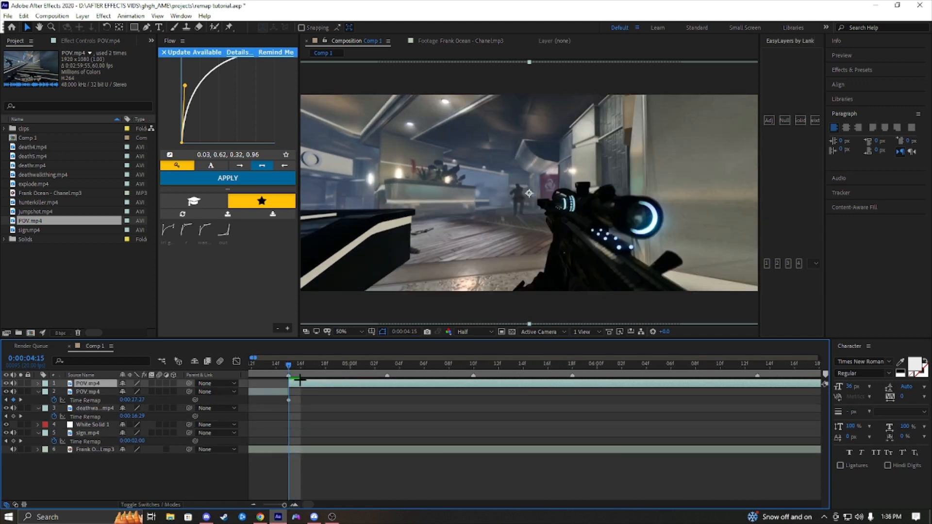
pyautogui.moveTo(309, 388); pyautogui.dragTo(358, 387)
# Apply Easy Ease to both Time Remap keyframes of the first POV.mp4 segment
pyautogui.moveTo(288, 367); pyautogui.dragTo(424, 397)
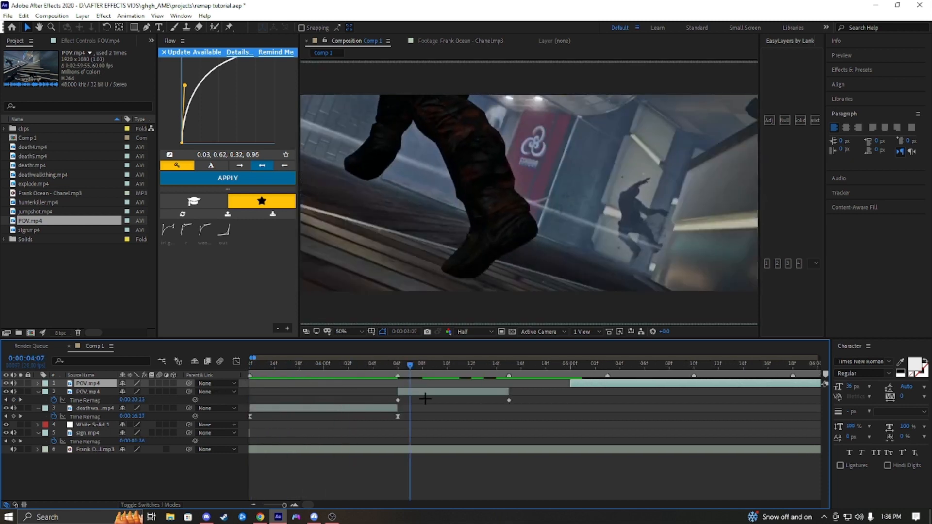
pyautogui.moveTo(552, 394); pyautogui.dragTo(364, 401)
pyautogui.press('F9')
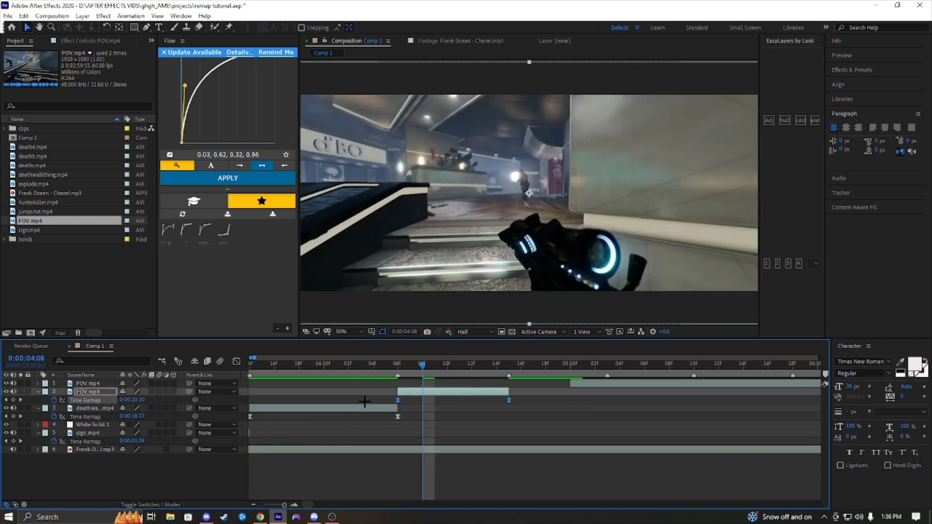
# Show the POV.mp4 segment's Time Remap curve in the Graph Editor with the timeline maximized
pyautogui.press('`')
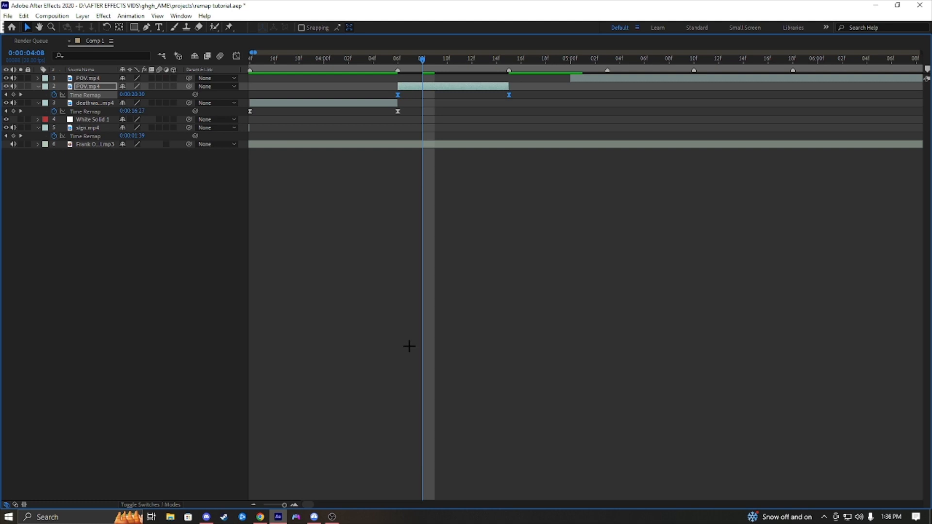
pyautogui.press('`')
pyautogui.click(237, 361)
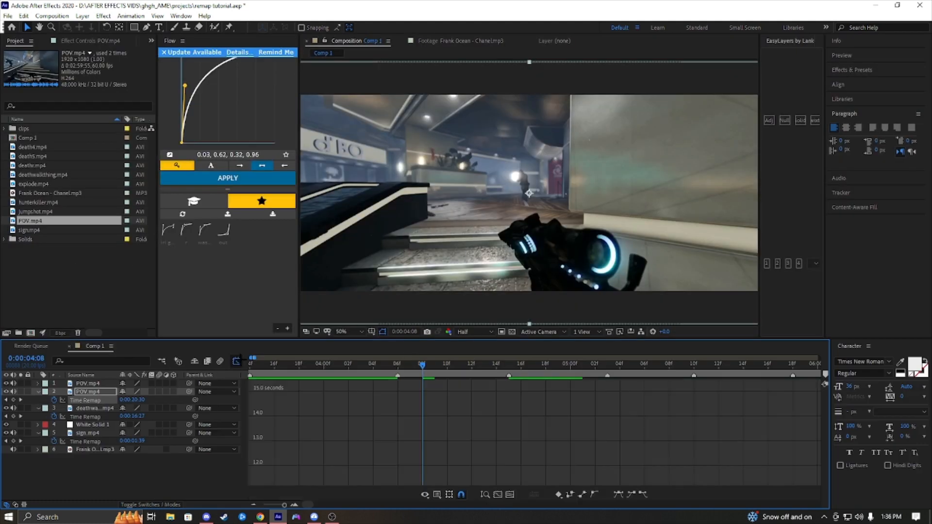
pyautogui.press('`')
pyautogui.scroll(1, 359, 210)
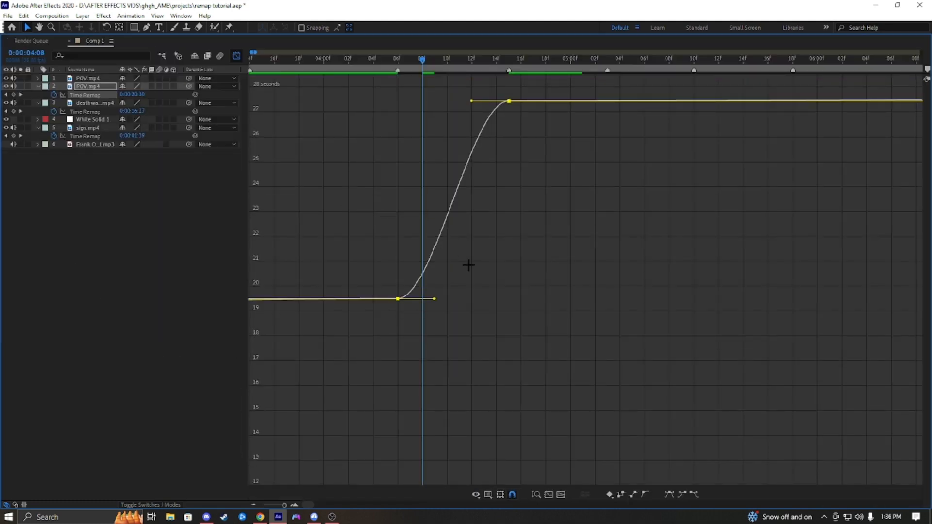
pyautogui.scroll(-1, 465, 265)
pyautogui.scroll(-7, 456, 264)
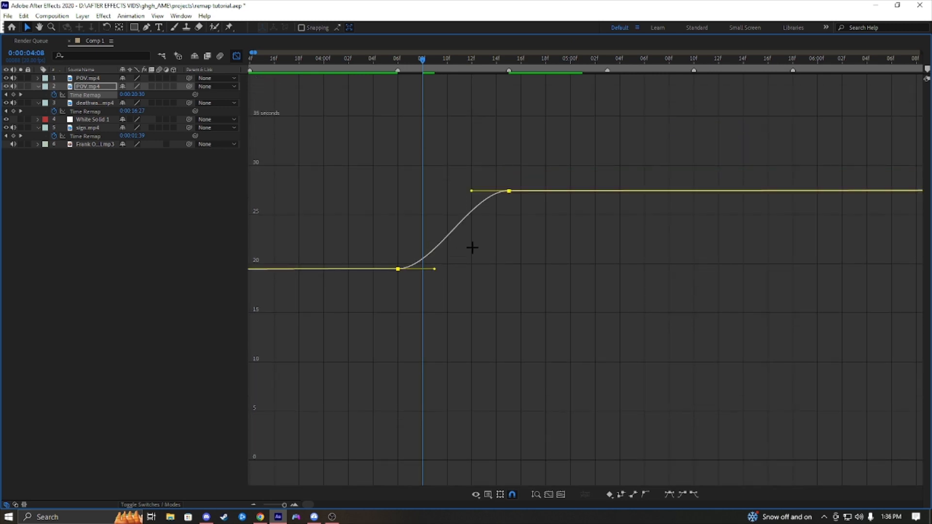
pyautogui.scroll(1, 473, 247)
# Reshape the POV.mp4 curve to rise steeply from 0:00:04:06 and level off gradually into 0:00:04:15, and restore the normal layout
pyautogui.click(537, 261)
pyautogui.moveTo(554, 239); pyautogui.dragTo(482, 190)
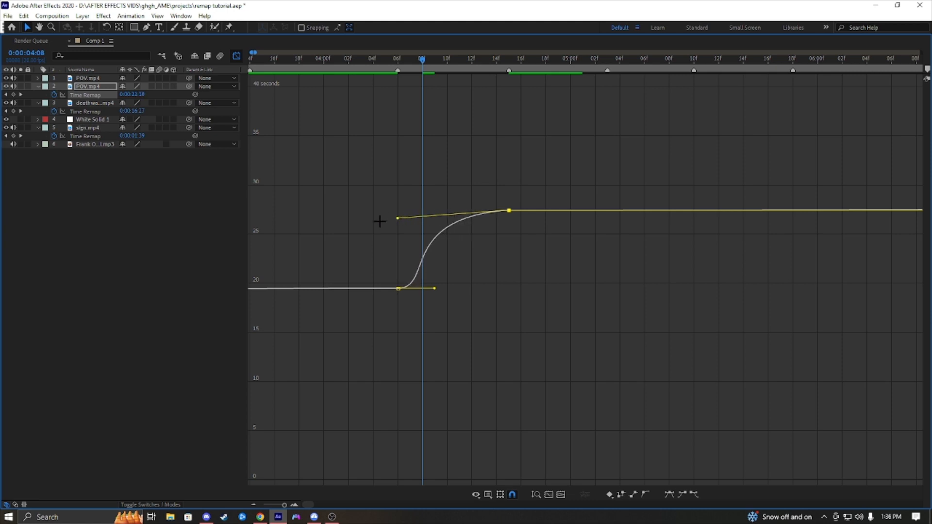
pyautogui.moveTo(435, 290); pyautogui.dragTo(412, 264)
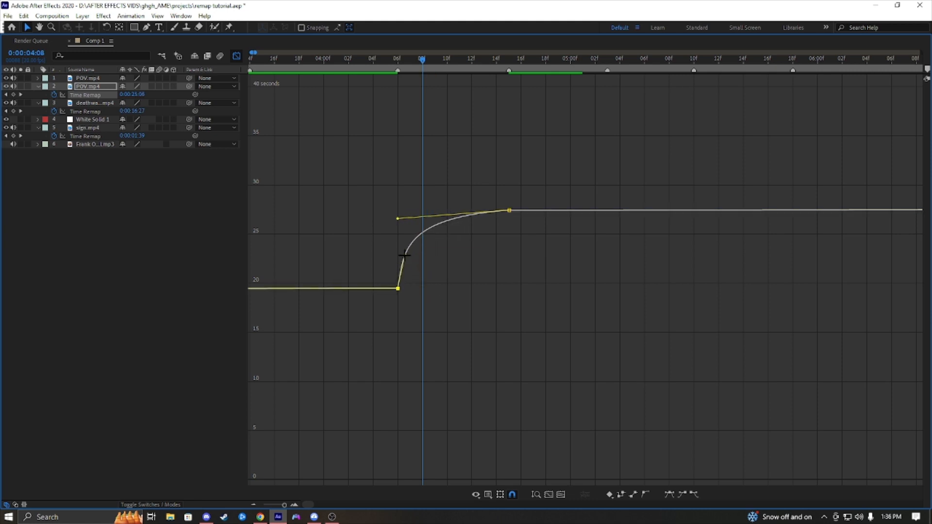
pyautogui.moveTo(423, 62); pyautogui.dragTo(397, 60)
pyautogui.press('`')
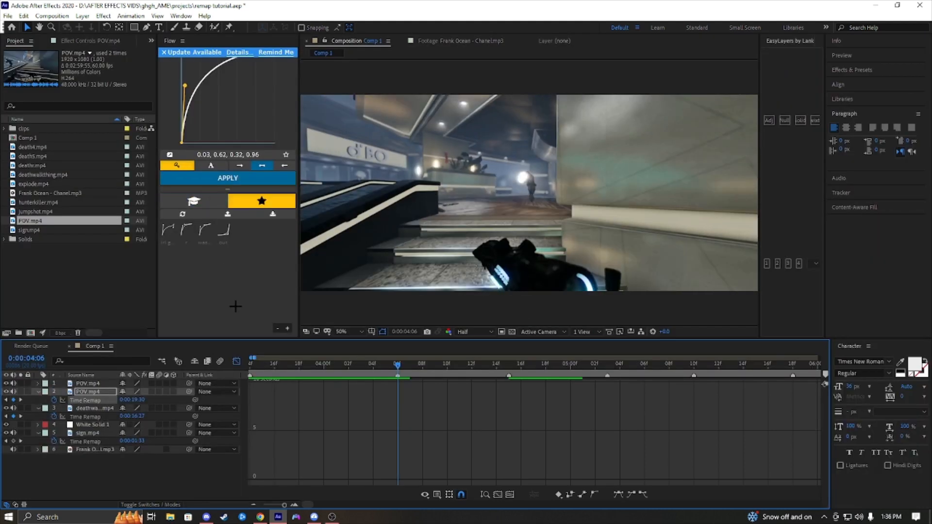
# Play back the POV.mp4 speed ramp and review its Time Remap curve from 0:00:04:06
pyautogui.press('space')
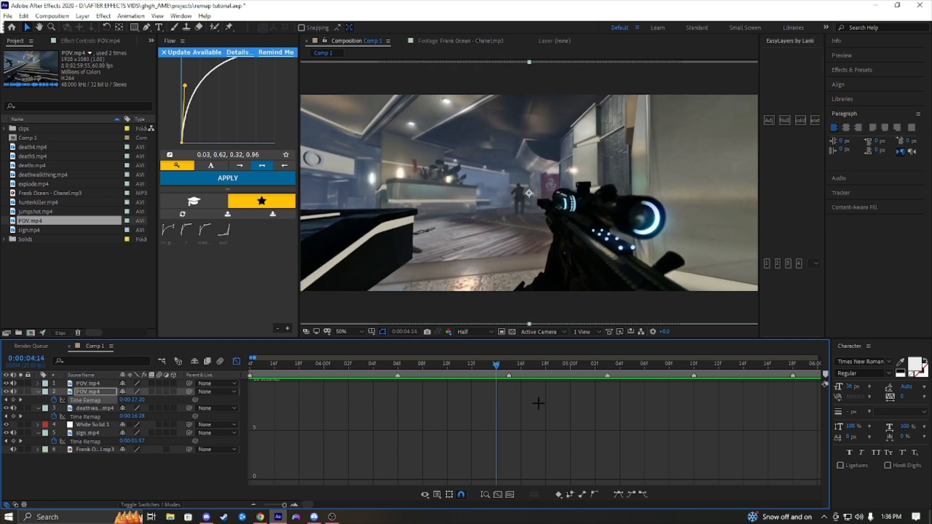
pyautogui.moveTo(496, 365); pyautogui.dragTo(391, 384)
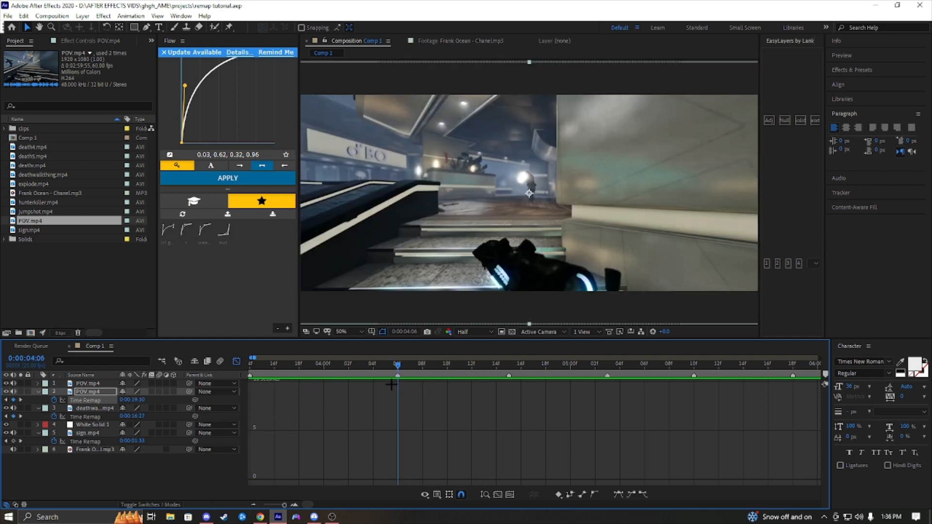
pyautogui.scroll(-6, 425, 396)
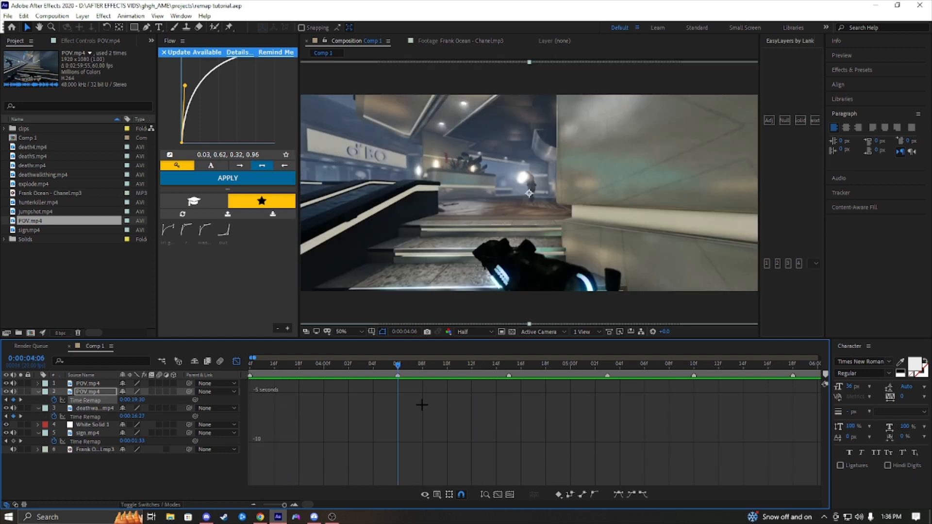
pyautogui.scroll(8, 416, 422)
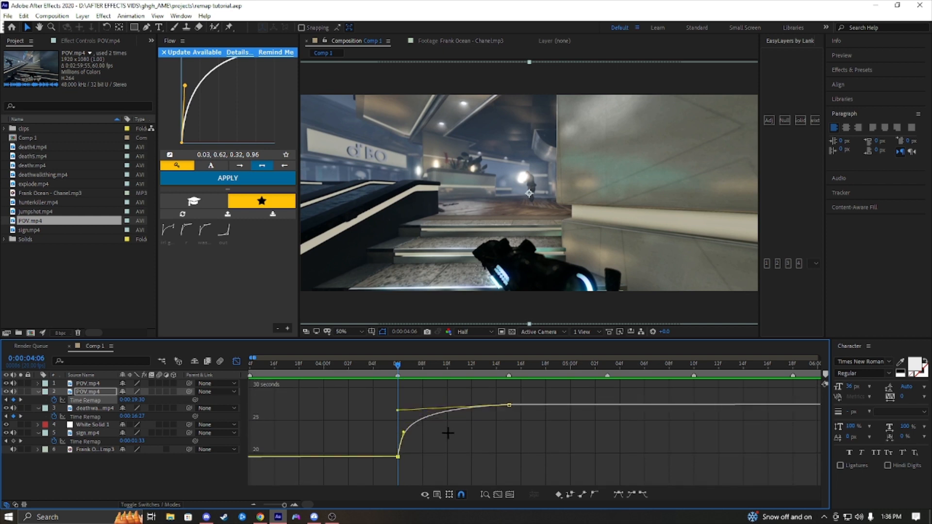
# Raise the POV.mp4 curve's outgoing handle at 0:00:04:06 for a steeper Time Remap rise, preview the ramp and save the project
pyautogui.click(507, 433)
pyautogui.moveTo(547, 426); pyautogui.dragTo(481, 386)
pyautogui.moveTo(405, 431); pyautogui.dragTo(404, 414)
pyautogui.press('space')
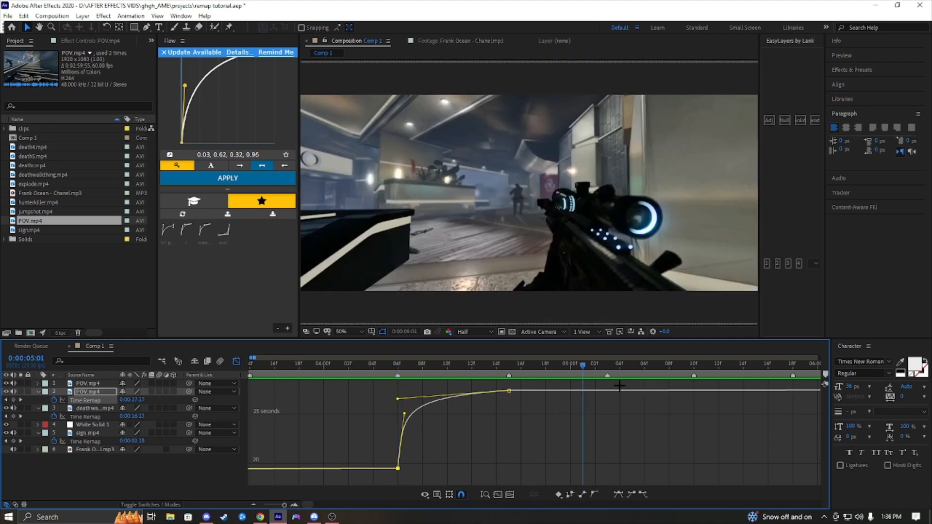
pyautogui.hotkey('ctrl', 's')
# Switch from the Graph Editor to the layer bars at 0:00:04:15, review the second-to-last POV.mp4 segment and save the project
pyautogui.moveTo(394, 366); pyautogui.dragTo(508, 427)
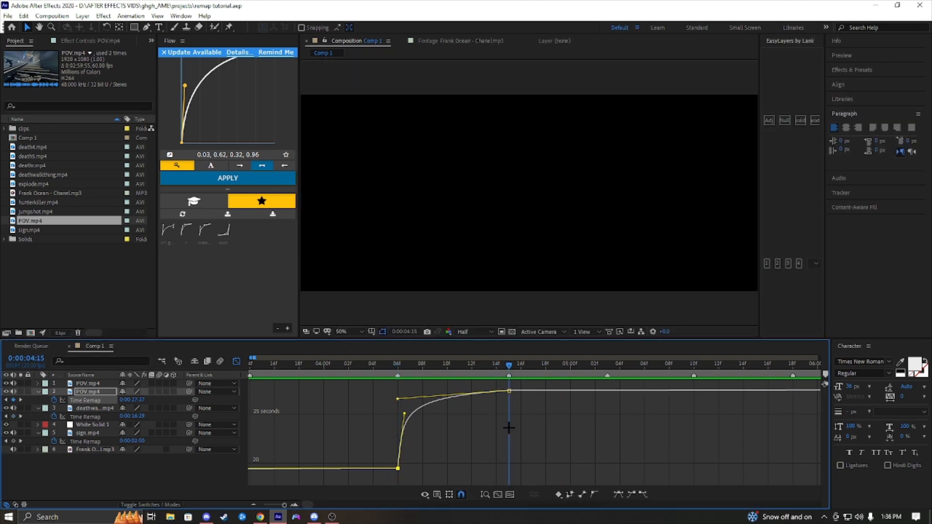
pyautogui.click(236, 361)
pyautogui.moveTo(567, 379); pyautogui.dragTo(519, 398)
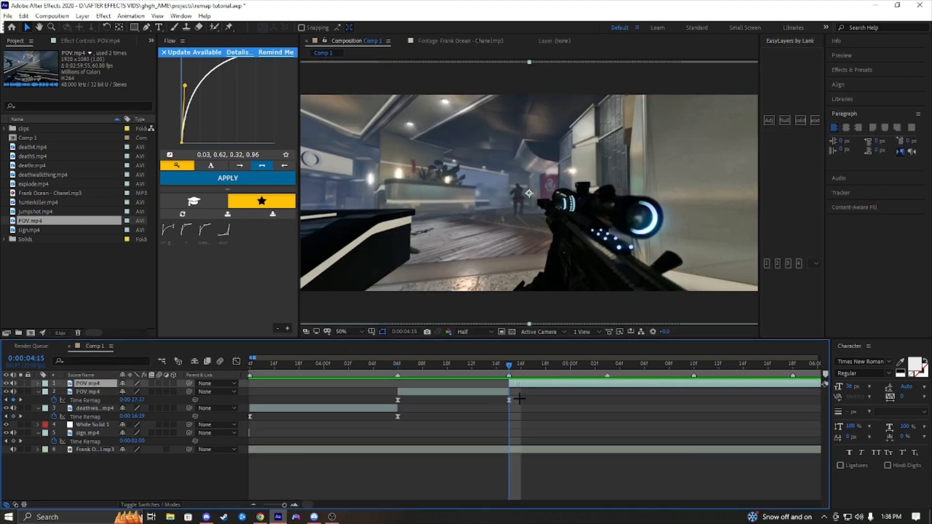
pyautogui.moveTo(508, 364); pyautogui.dragTo(434, 430)
pyautogui.click(434, 430)
pyautogui.hotkey('ctrl', 's')
# Reveal the Time Remap keyframes of the POV.mp4 segment starting at 0:00:04:15 and play back from there
pyautogui.moveTo(432, 365); pyautogui.dragTo(512, 388)
pyautogui.click(512, 385)
pyautogui.click(252, 505)
pyautogui.press('u')
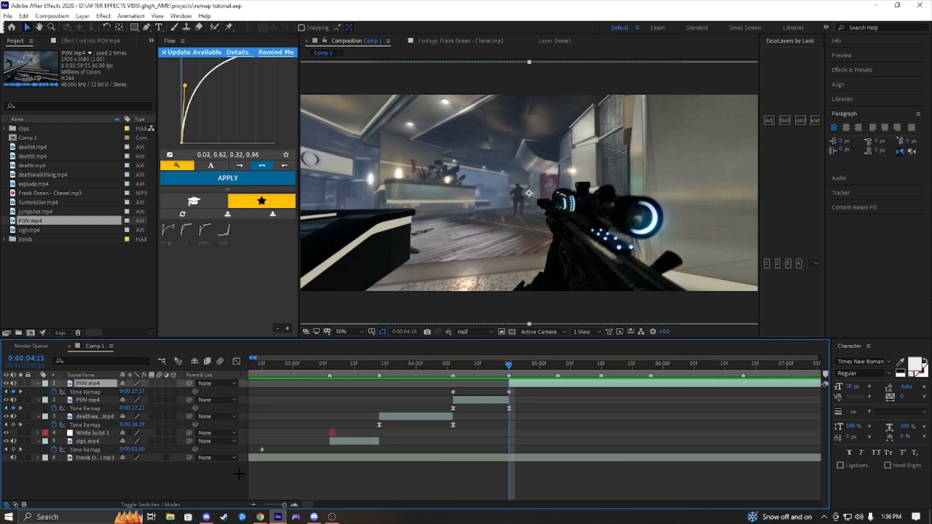
pyautogui.press('space')
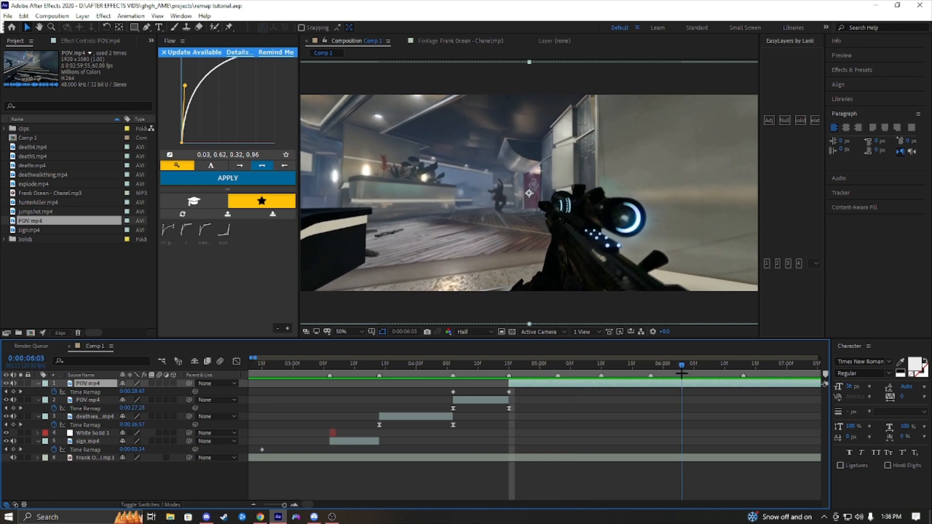
# Place a Time Remap keyframe with source time 0:00:48:59 at 0:00:05:03 on the last POV.mp4 segment
pyautogui.moveTo(255, 357); pyautogui.dragTo(390, 383)
pyautogui.click(14, 392)
pyautogui.click(294, 504)
pyautogui.tripleClick(295, 504)
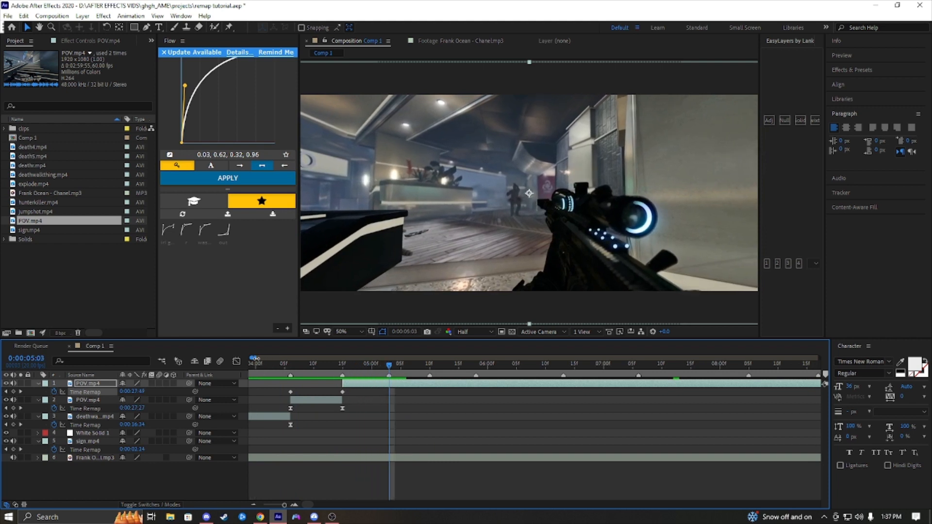
pyautogui.moveTo(256, 358); pyautogui.dragTo(258, 358)
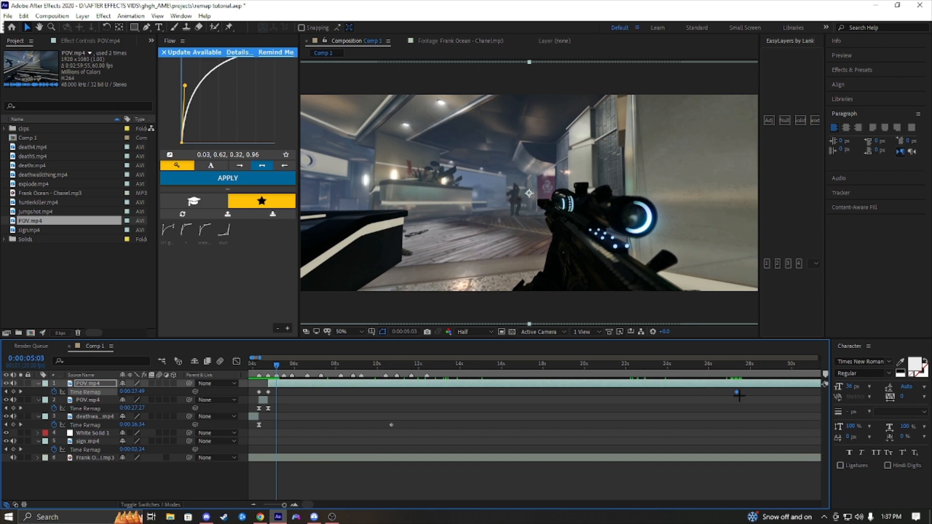
pyautogui.moveTo(707, 396); pyautogui.dragTo(281, 434)
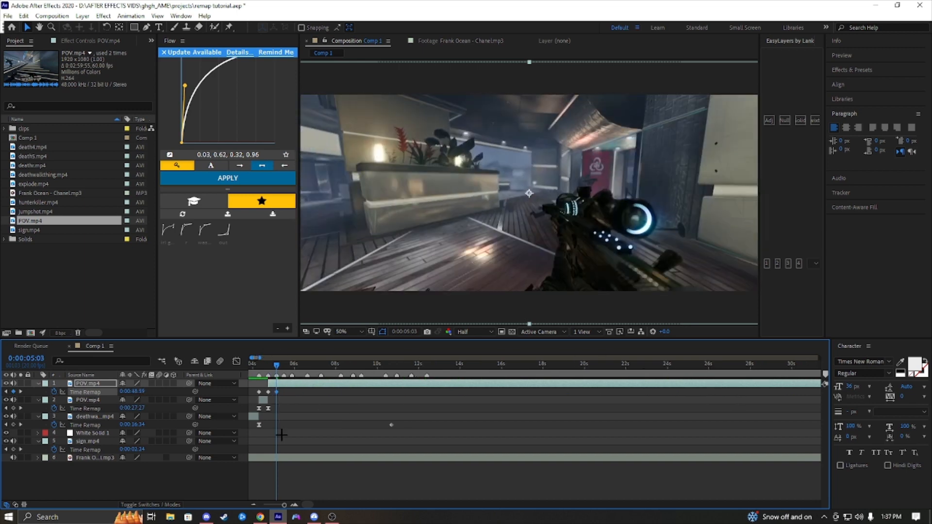
# Play back the last POV.mp4 segment around its 0:00:05:03 keyframe to check the speed change
pyautogui.click(294, 505)
pyautogui.click(294, 505)
pyautogui.click(294, 504)
pyautogui.moveTo(277, 366); pyautogui.dragTo(281, 393)
pyautogui.press('space')
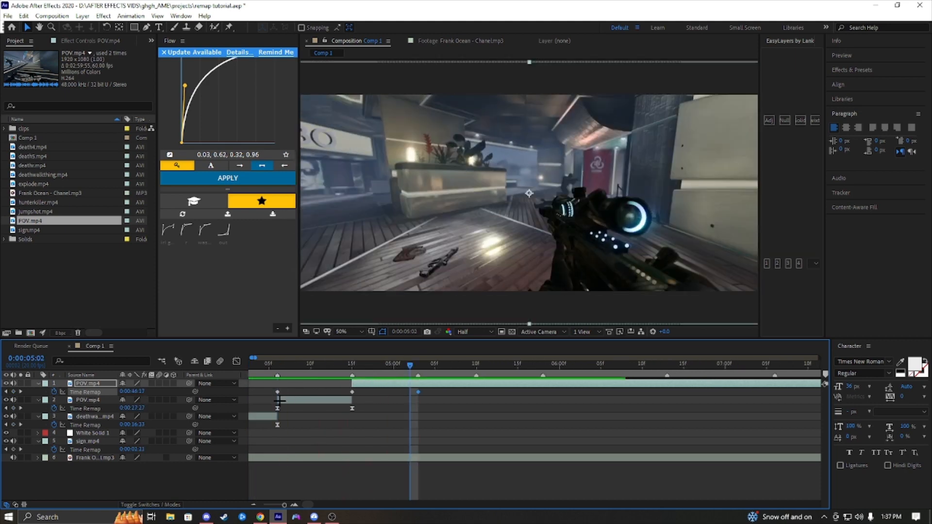
pyautogui.press('space')
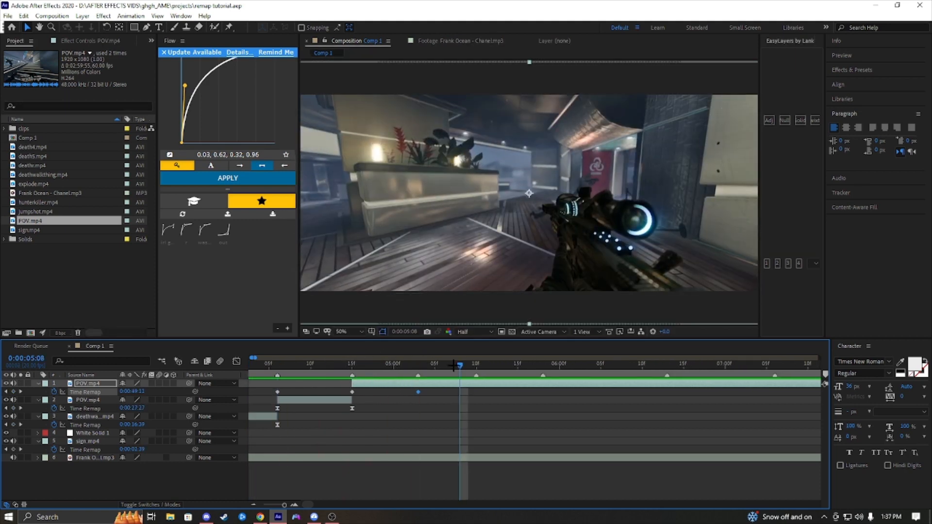
pyautogui.moveTo(458, 369); pyautogui.dragTo(418, 381)
pyautogui.press('space')
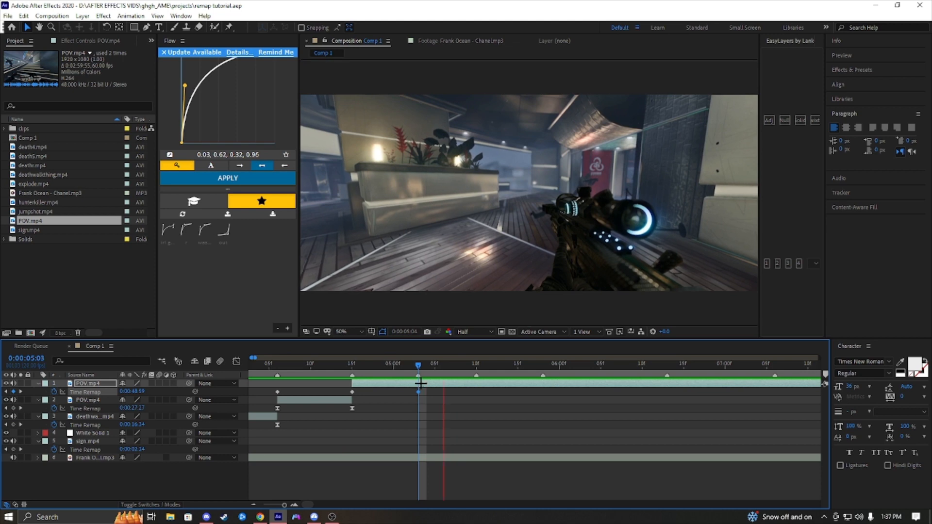
pyautogui.press('space')
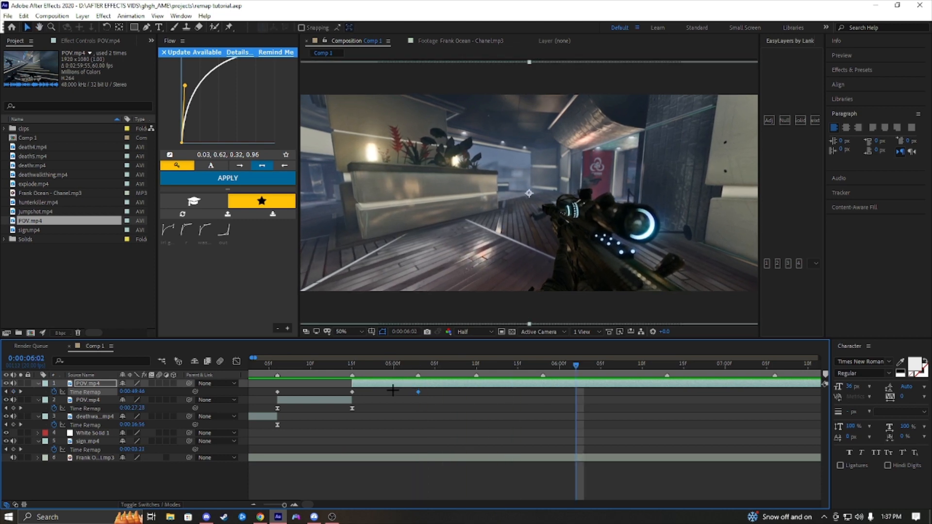
# Split the POV.mp4 layer at 0:00:05:03 and reveal the new segment's Time Remap keyframes
pyautogui.moveTo(569, 373); pyautogui.dragTo(416, 395)
pyautogui.hotkey('ctrl', 'shift', 'd')
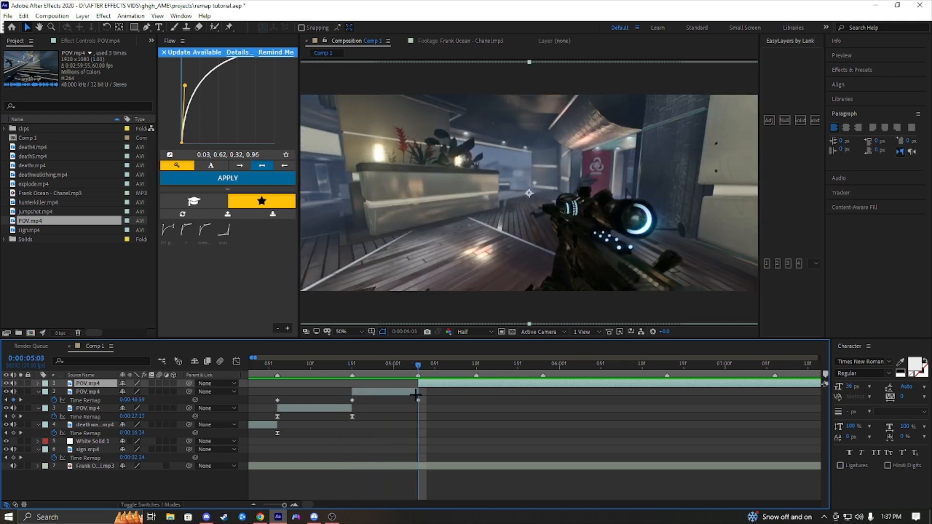
pyautogui.press('u')
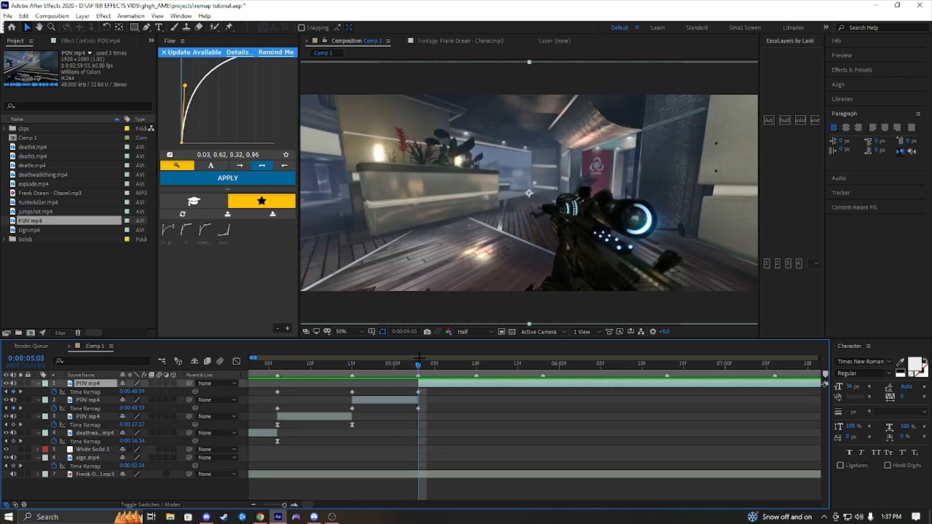
# Set the new POV.mp4 segment's Time Remap at 0:00:05:03 to 0:00:51:36 and place another keyframe at about 0:00:05:06
pyautogui.moveTo(132, 390); pyautogui.dragTo(198, 382)
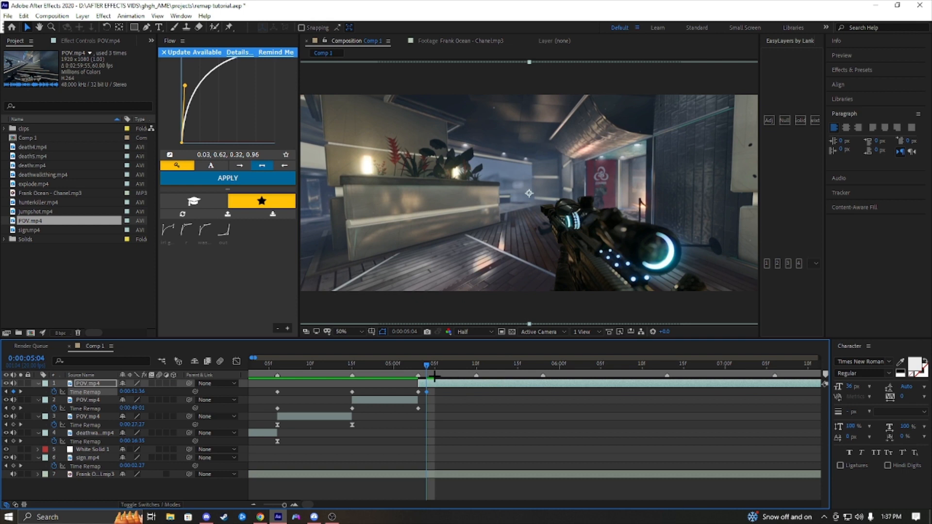
pyautogui.moveTo(418, 378); pyautogui.dragTo(474, 398)
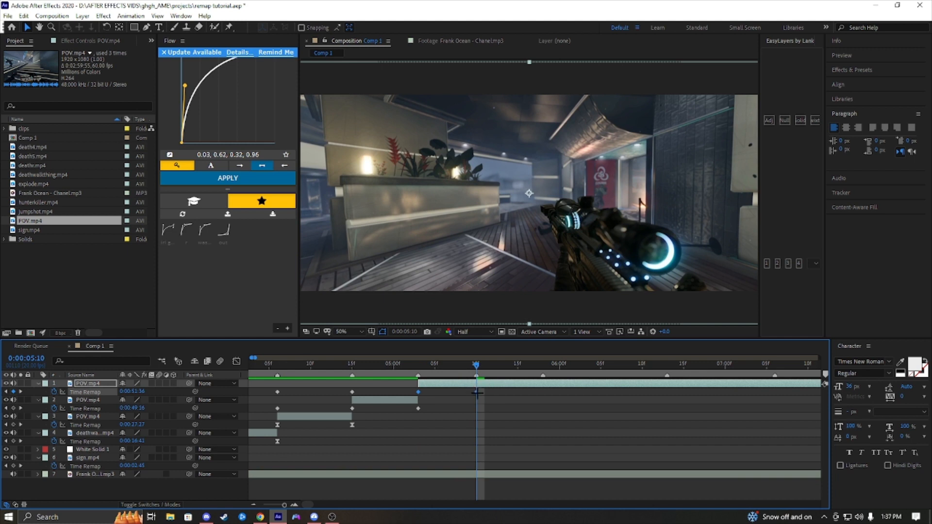
pyautogui.moveTo(474, 392); pyautogui.dragTo(452, 392)
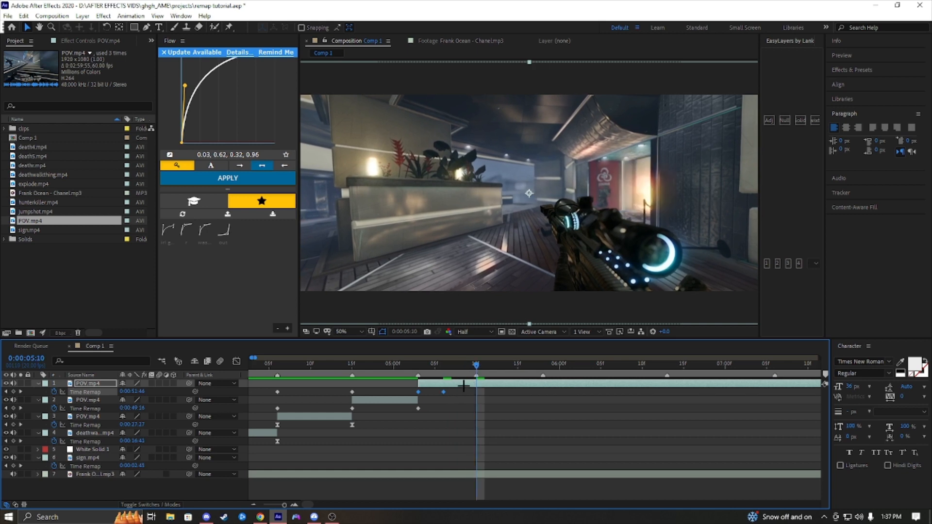
# Play back from 0:00:03:16, then place a Time Remap keyframe of 0:00:53:41 at 0:00:05:09 on the newest POV.mp4 segment
pyautogui.moveTo(477, 364); pyautogui.dragTo(311, 454)
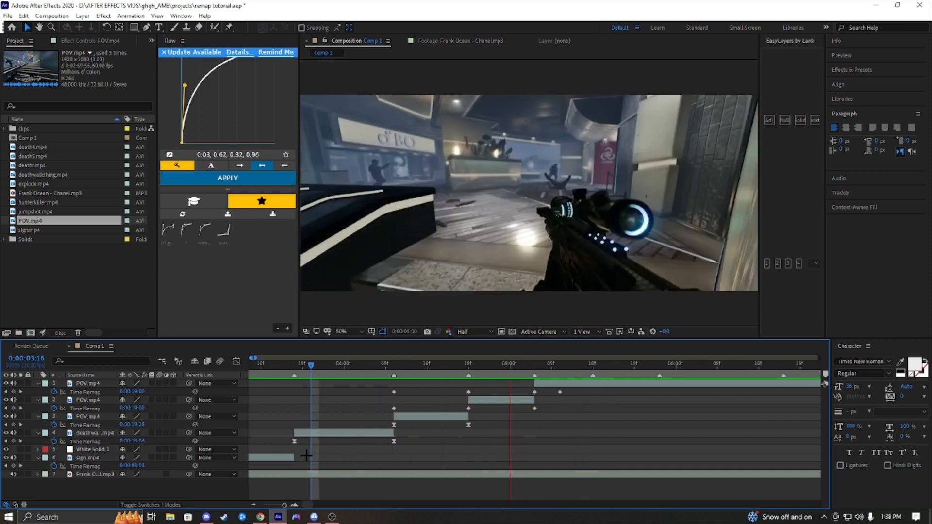
pyautogui.press('space')
pyautogui.moveTo(622, 367); pyautogui.dragTo(567, 365)
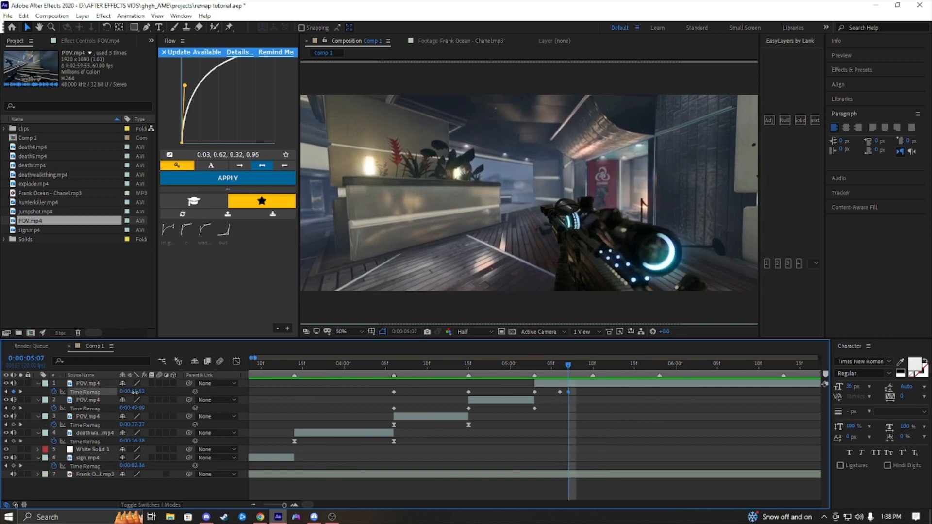
pyautogui.moveTo(135, 391); pyautogui.dragTo(166, 392)
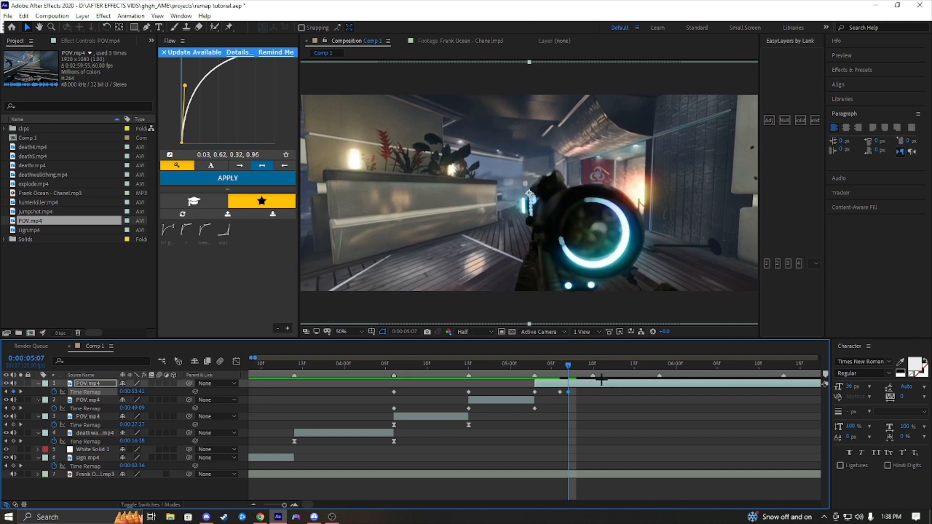
pyautogui.moveTo(568, 367); pyautogui.dragTo(580, 397)
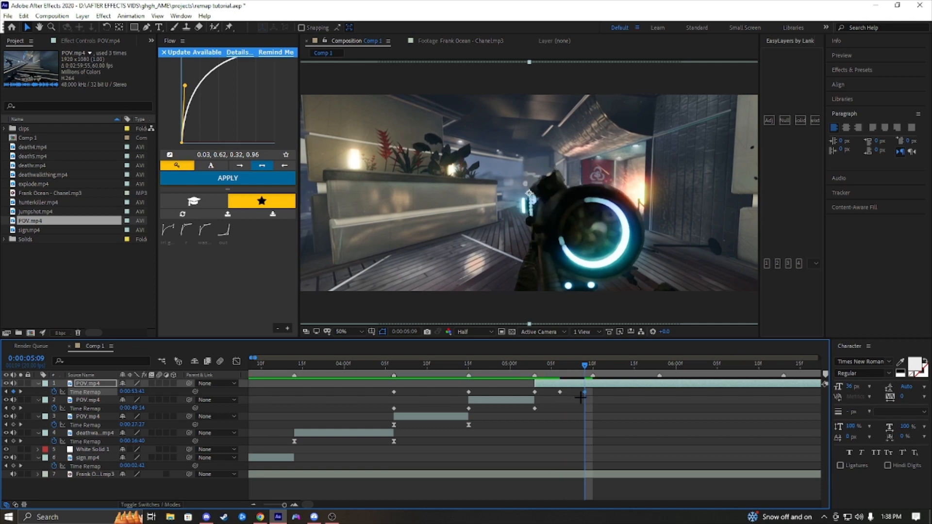
# Split the POV.mp4 layer at 0:00:05:10, start the remainder at about 0:00:05:14, and preview from 0:00:04:12
pyautogui.click(591, 363)
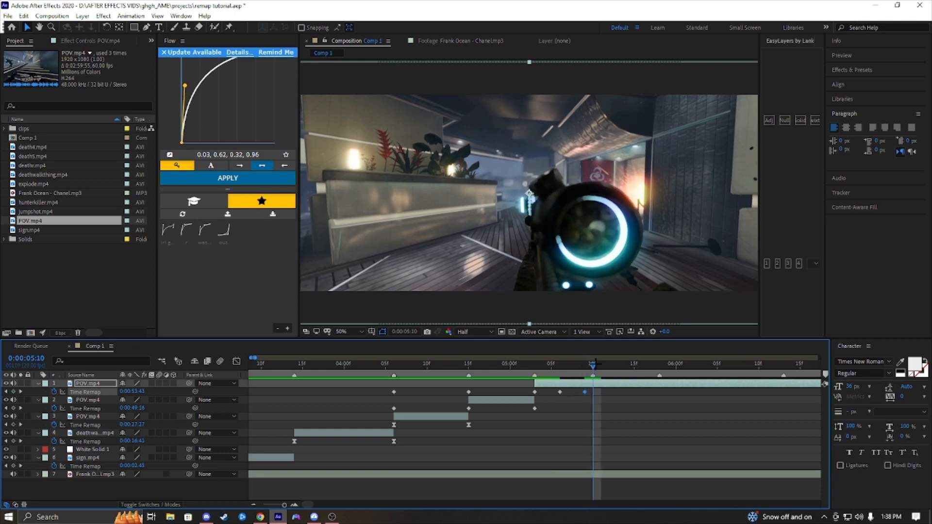
pyautogui.hotkey('ctrl', 'shift', 'd')
pyautogui.moveTo(593, 381); pyautogui.dragTo(443, 364)
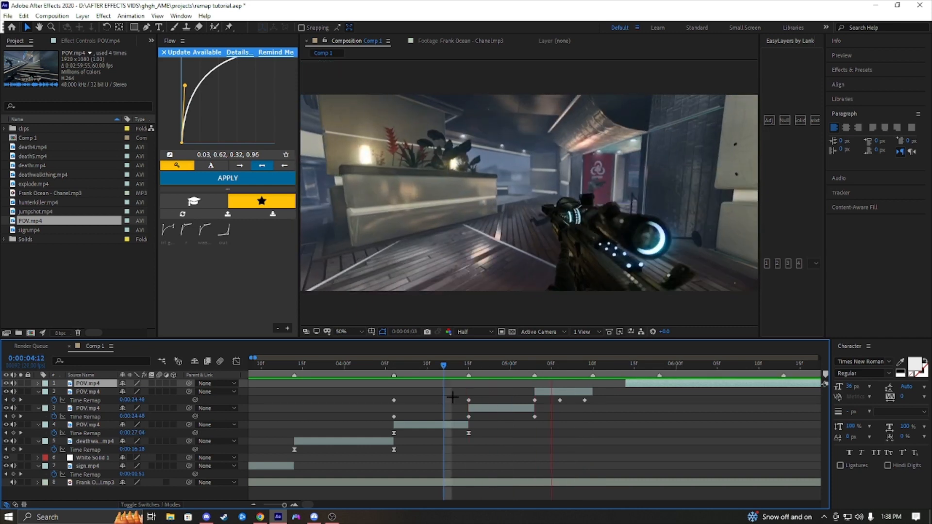
pyautogui.press('space')
# Apply Easy Ease to the three Time Remap keyframes between 0:00:05:03 and 0:00:05:09 and save the project
pyautogui.moveTo(619, 366); pyautogui.dragTo(560, 366)
pyautogui.hotkey('ctrl', 's')
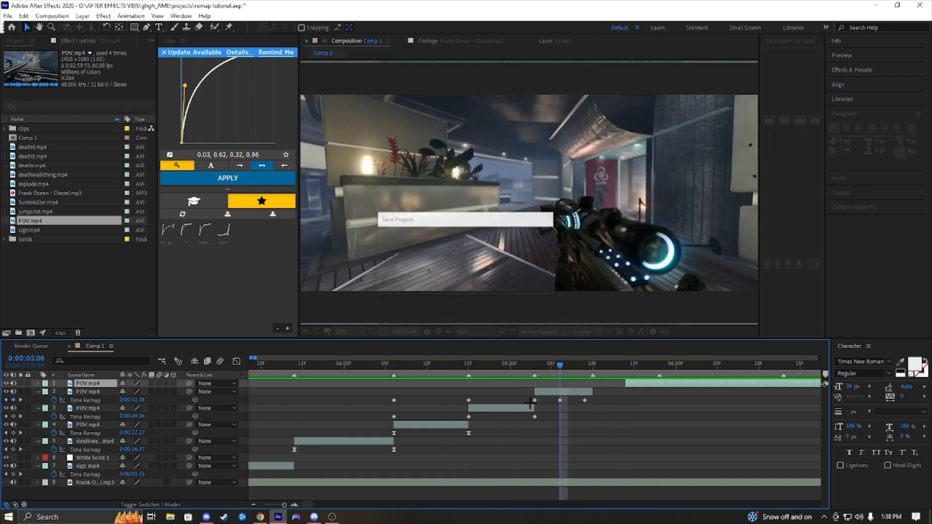
pyautogui.moveTo(523, 401); pyautogui.dragTo(616, 411)
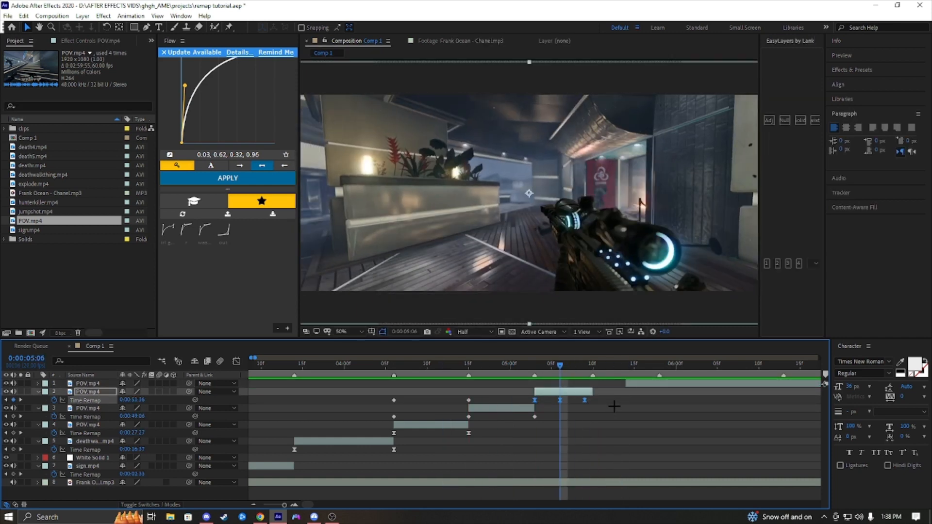
pyautogui.hotkey('ctrl', 's')
# Play back the eased POV.mp4 segments from around 0:00:04:14 to check the speed ramps
pyautogui.moveTo(560, 364); pyautogui.dragTo(468, 392)
pyautogui.press('space')
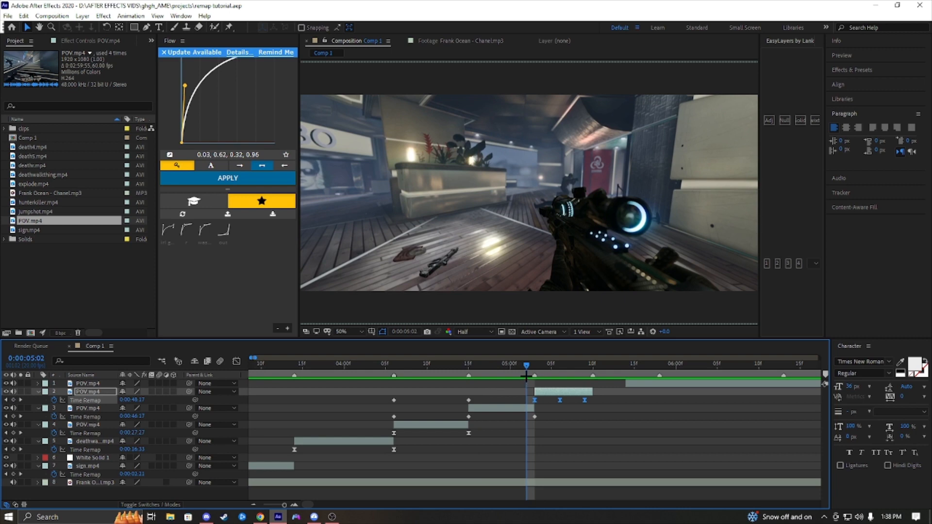
pyautogui.moveTo(526, 377); pyautogui.dragTo(486, 382)
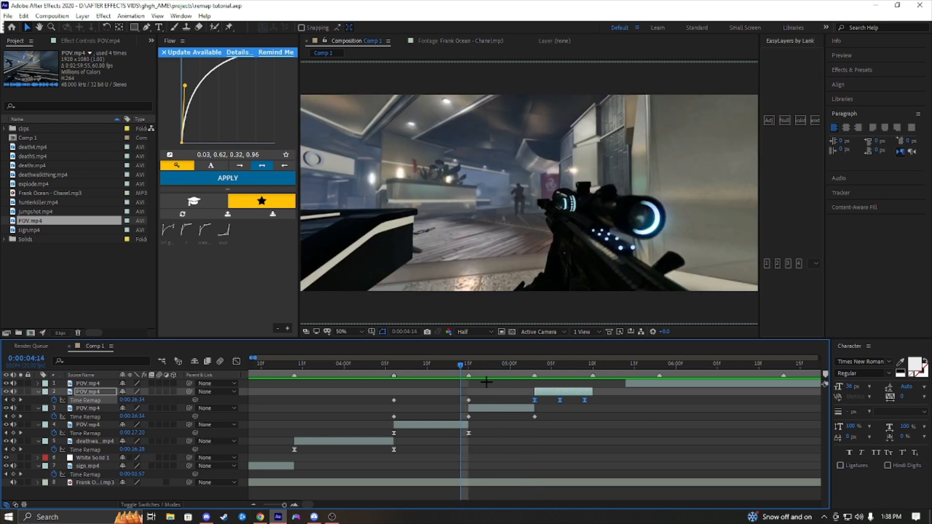
pyautogui.press('space')
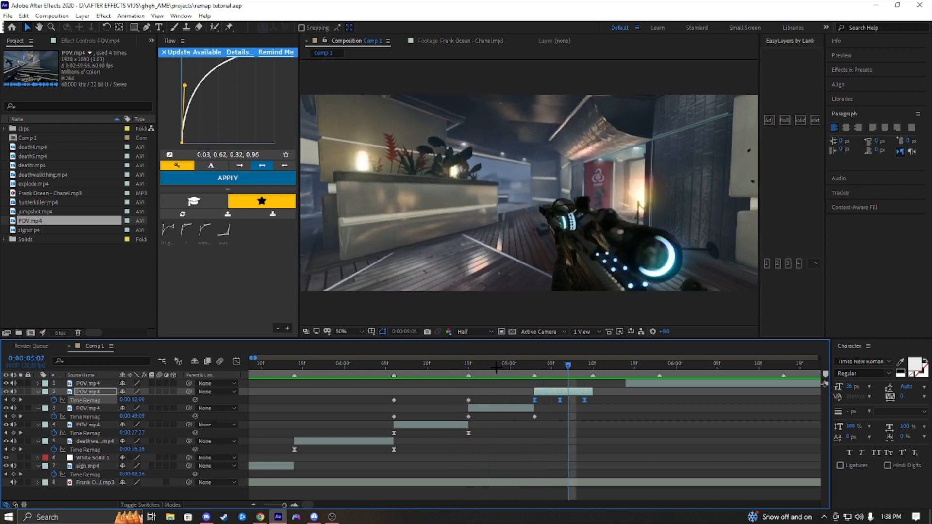
pyautogui.press('space')
# Add an adjustment layer over the POV.mp4 segment starting at 0:00:04:15 and apply CC Wide Time to it
pyautogui.moveTo(571, 365); pyautogui.dragTo(469, 375)
pyautogui.click(489, 409)
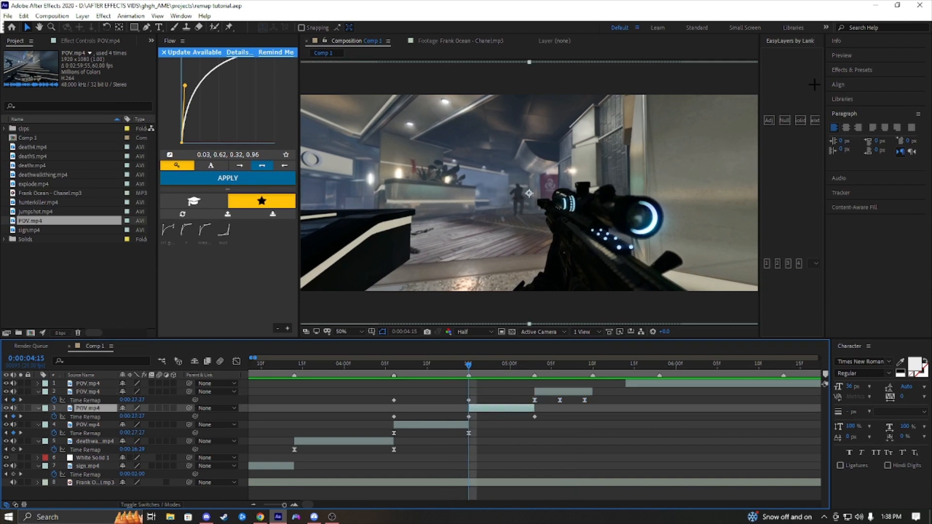
pyautogui.click(769, 120)
pyautogui.hotkey('ctrl', 'space')
pyautogui.write('c')
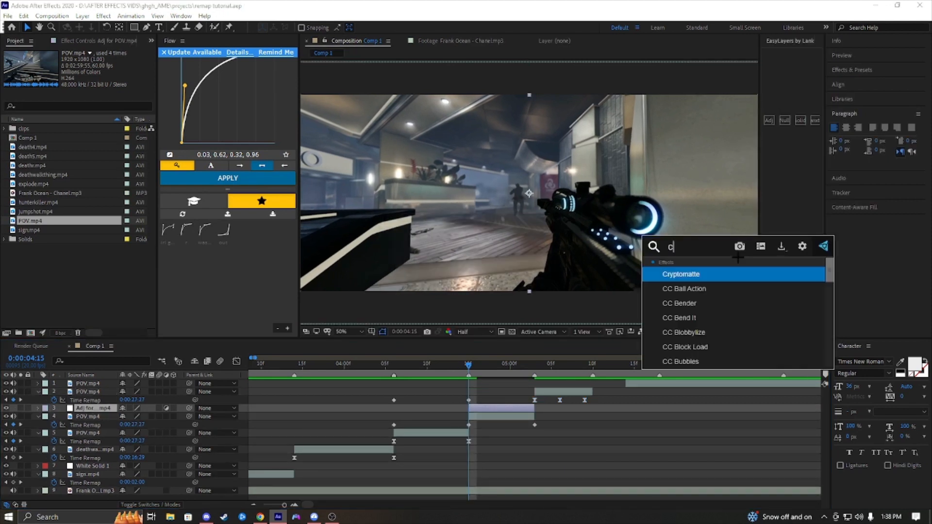
pyautogui.write('c wide')
pyautogui.press('Return')
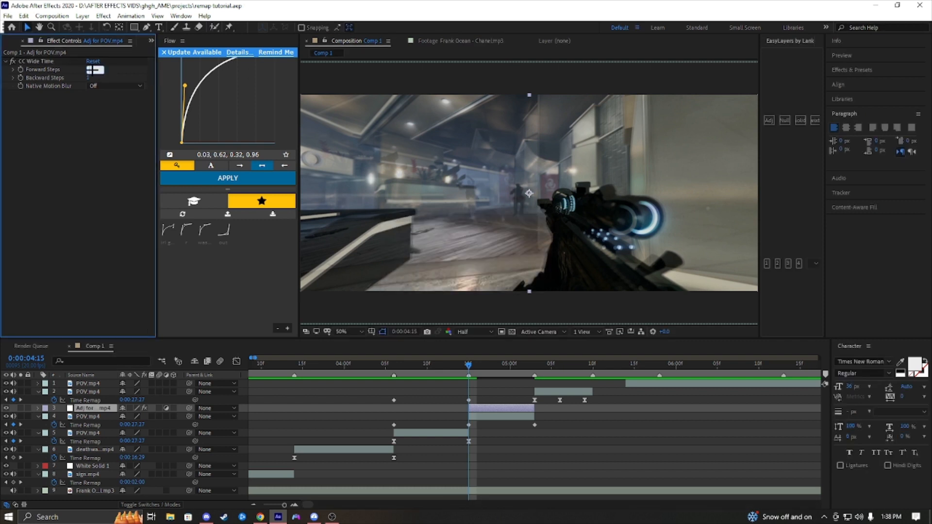
# Set CC Wide Time's Forward Steps and Backward Steps to 3
pyautogui.write('3')
pyautogui.press('Return')
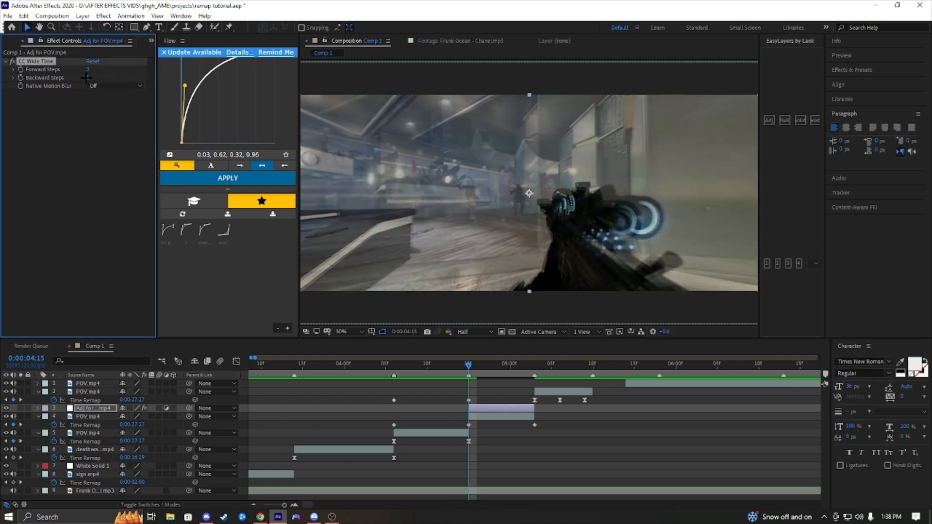
pyautogui.press('Return')
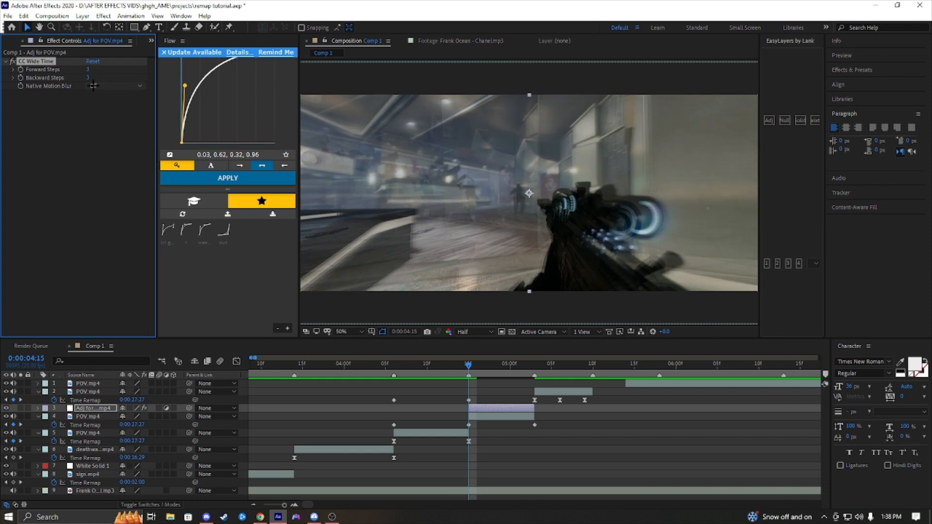
# Play back the POV.mp4 segments from around 0:00:04:13 to check the CC Wide Time blur
pyautogui.moveTo(468, 364); pyautogui.dragTo(452, 388)
pyautogui.press('space')
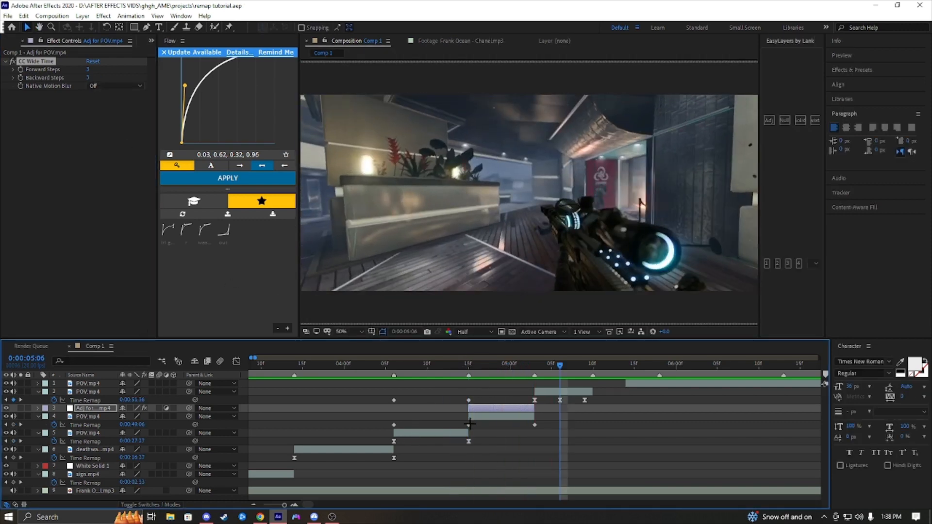
pyautogui.press('space')
# Set CC Wide Time's Forward Steps and Backward Steps to 1 and play back the blurred segment
pyautogui.click(87, 70)
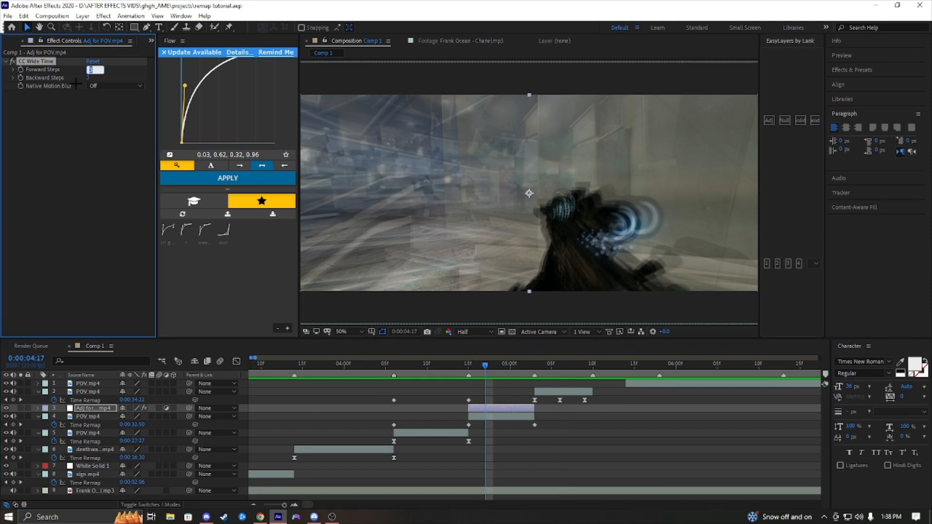
pyautogui.write('1')
pyautogui.press('Return')
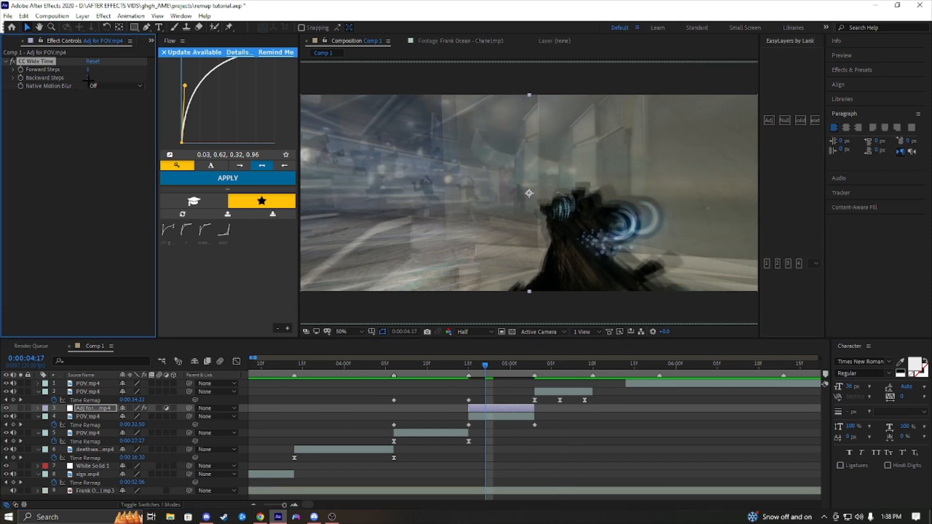
pyautogui.write('1')
pyautogui.press('Return')
pyautogui.press('space')
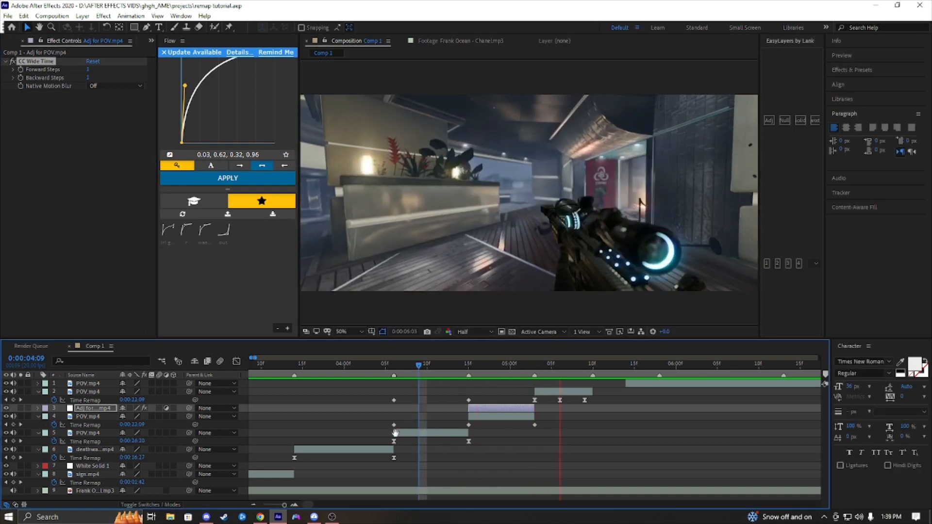
# Extend the adjustment layer over the next POV.mp4 segment to 0:00:05:06, keyframing its opacity from 100% at 0:00:05:03 to 0%
pyautogui.moveTo(107, 409); pyautogui.dragTo(607, 388)
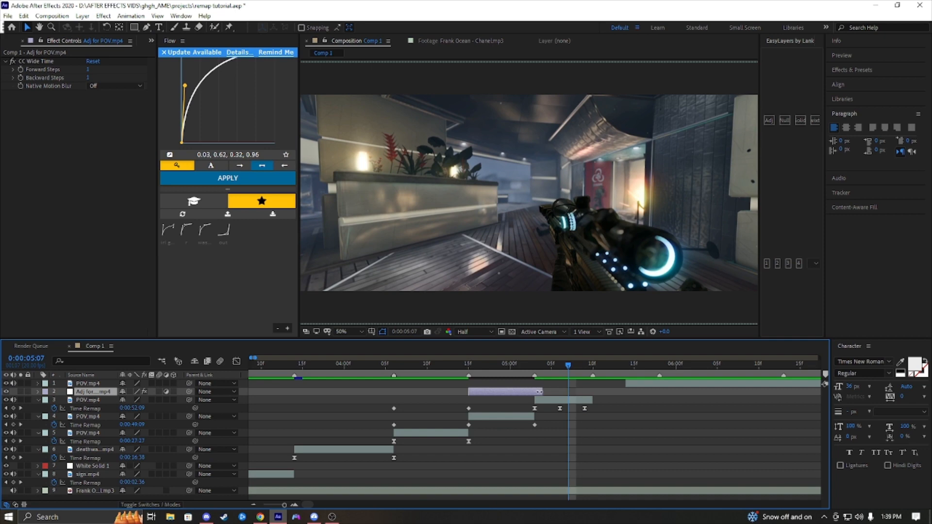
pyautogui.moveTo(546, 393); pyautogui.dragTo(495, 394)
pyautogui.press('t')
pyautogui.press('space')
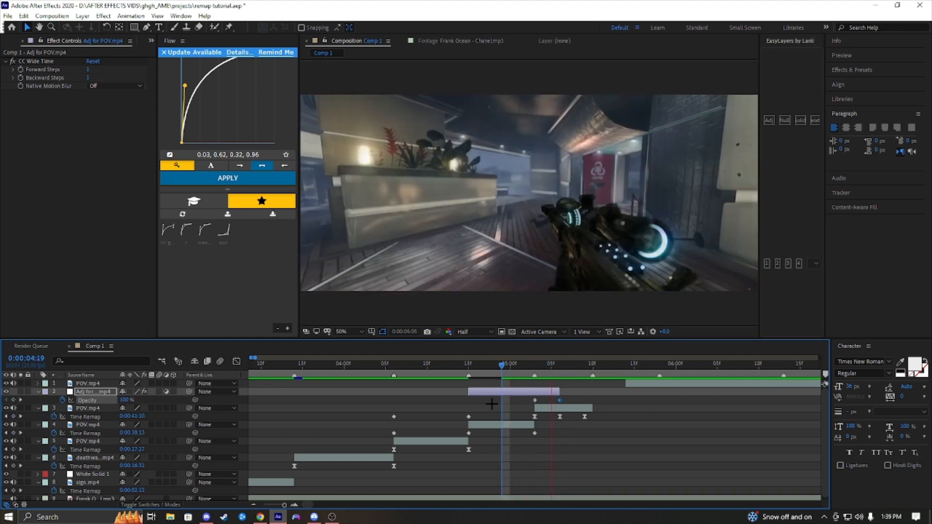
# Shape the POV.mp4 Time Remap curve to rise steeply from 0:00:05:03 and flatten into 0:00:05:06, and save the project
pyautogui.click(534, 417)
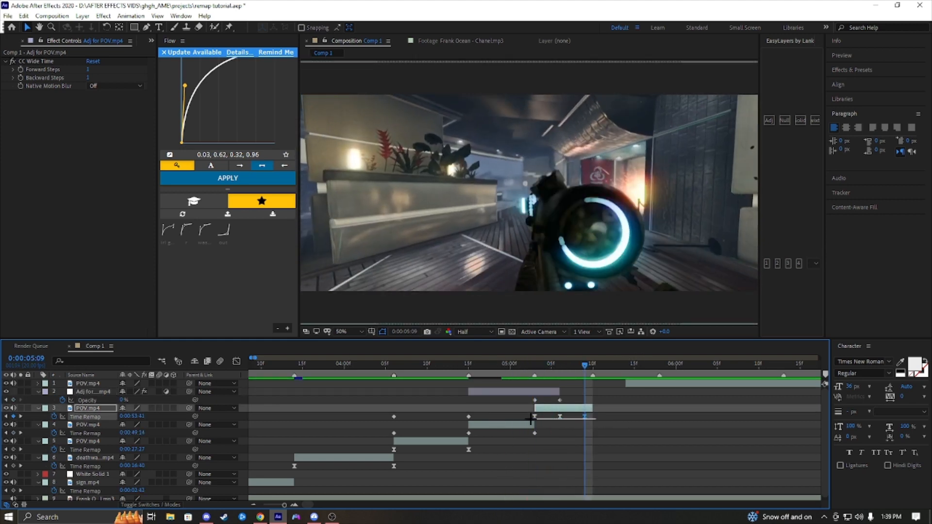
pyautogui.click(529, 418)
pyautogui.moveTo(606, 413); pyautogui.dragTo(514, 419)
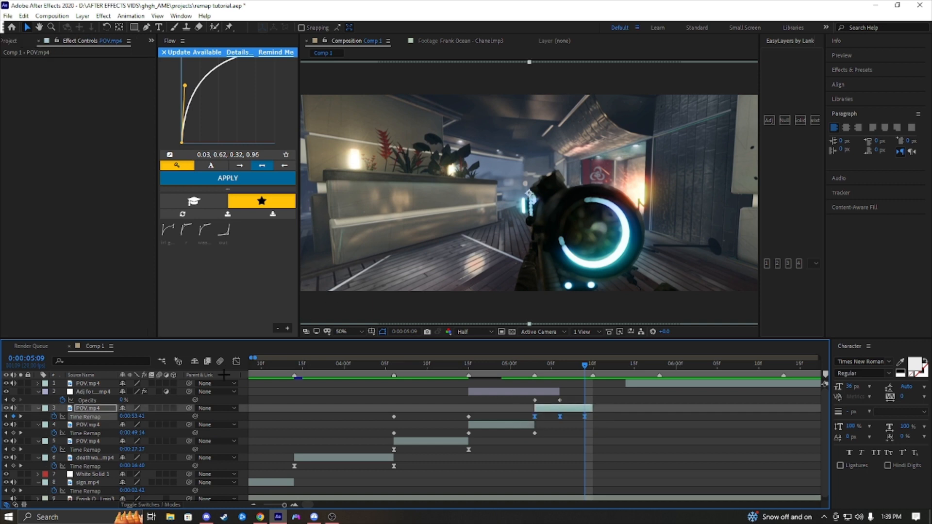
pyautogui.click(236, 362)
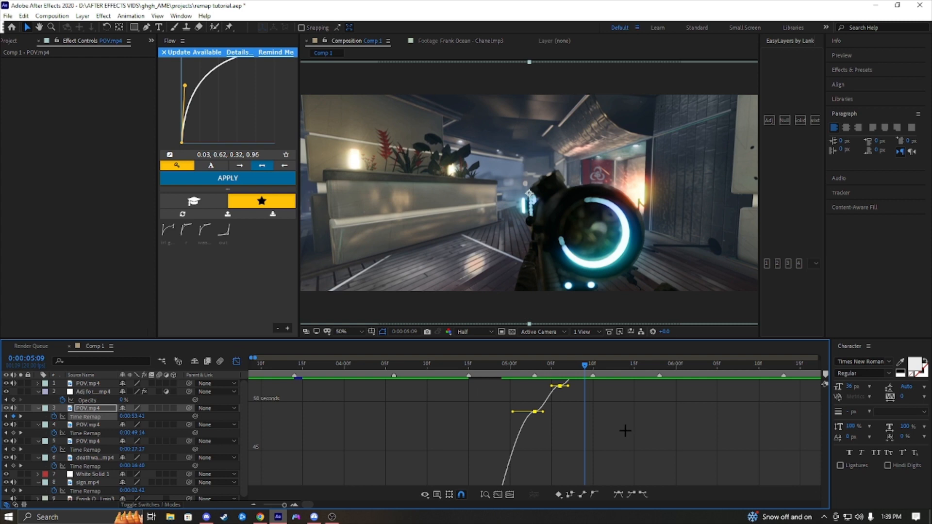
pyautogui.press('`')
pyautogui.click(567, 418)
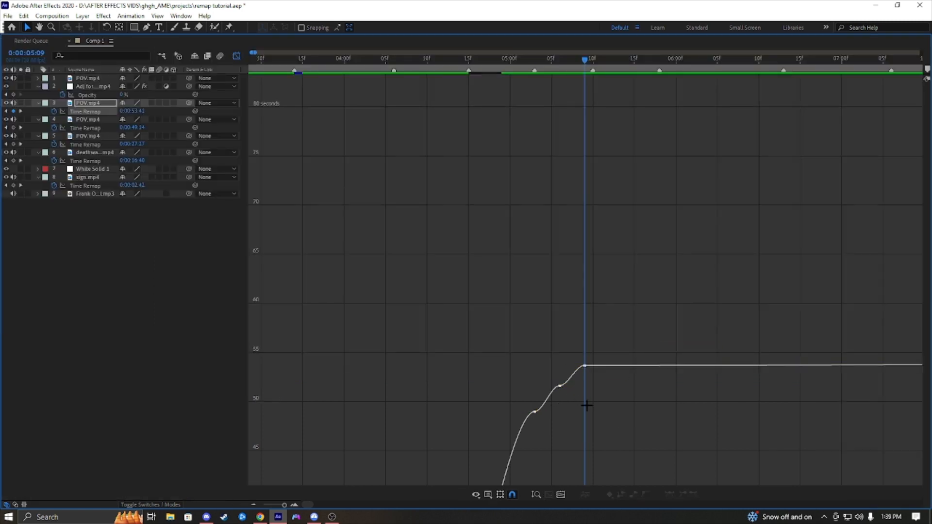
pyautogui.moveTo(582, 405); pyautogui.dragTo(526, 371)
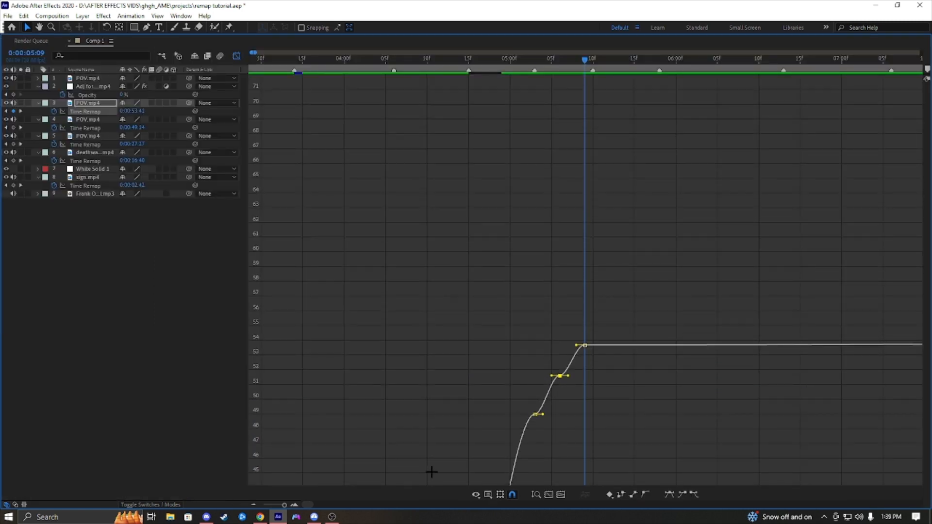
pyautogui.click(295, 504)
pyautogui.click(294, 504)
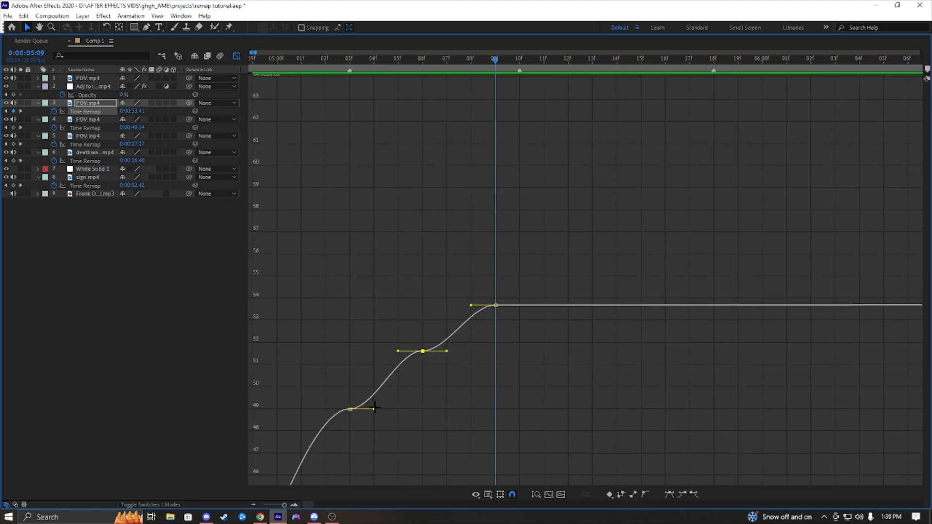
pyautogui.moveTo(374, 407); pyautogui.dragTo(368, 387)
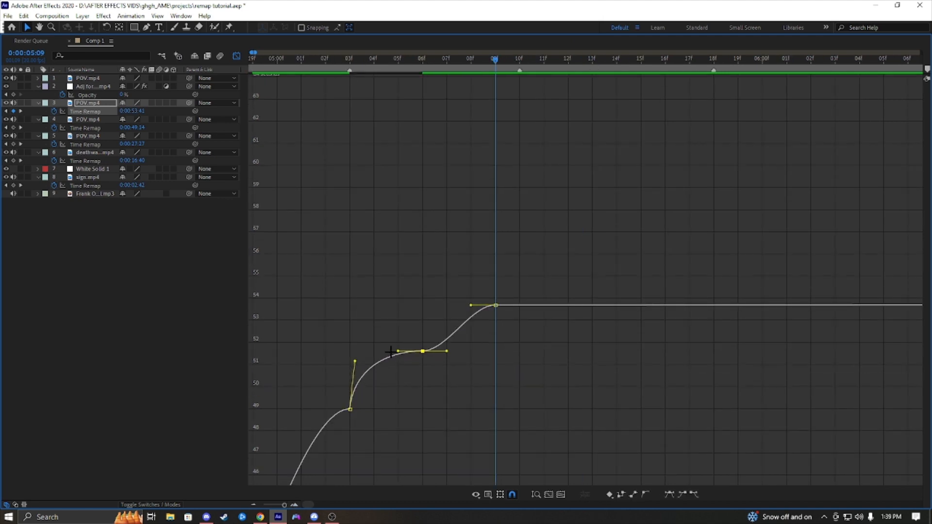
pyautogui.hotkey('ctrl', 's')
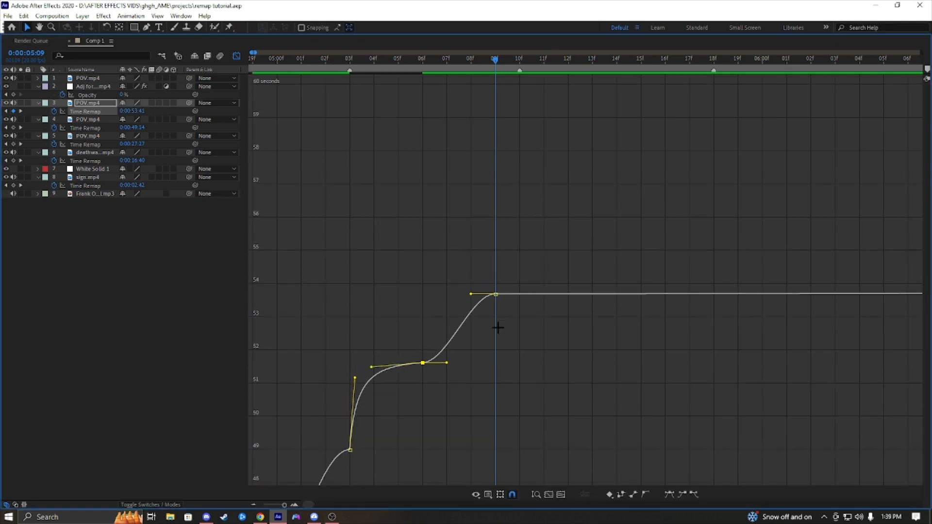
# Shape the Time Remap curve to leave 0:00:05:06 slowly and rise steeply into 0:00:05:09, and play back the ramp
pyautogui.moveTo(547, 333); pyautogui.dragTo(469, 301)
pyautogui.rightClick(506, 359)
pyautogui.click(466, 383)
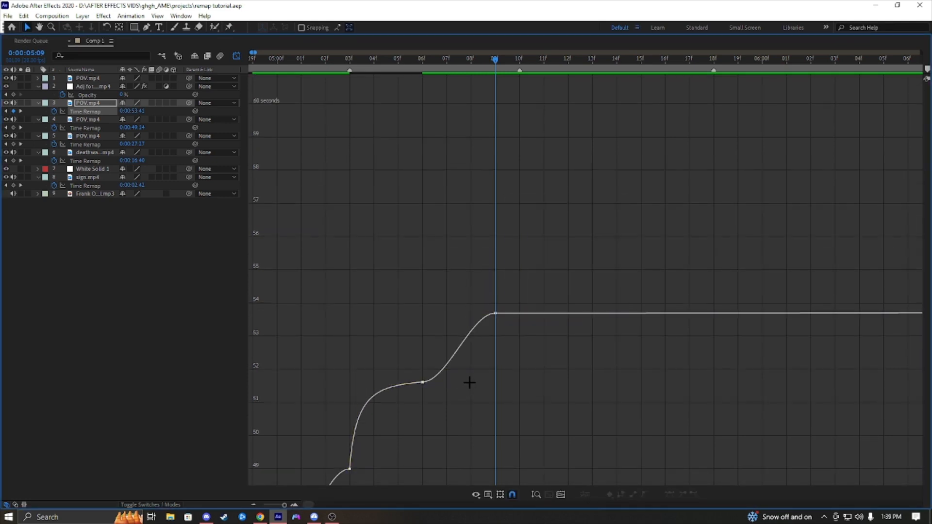
pyautogui.moveTo(447, 383); pyautogui.dragTo(515, 374)
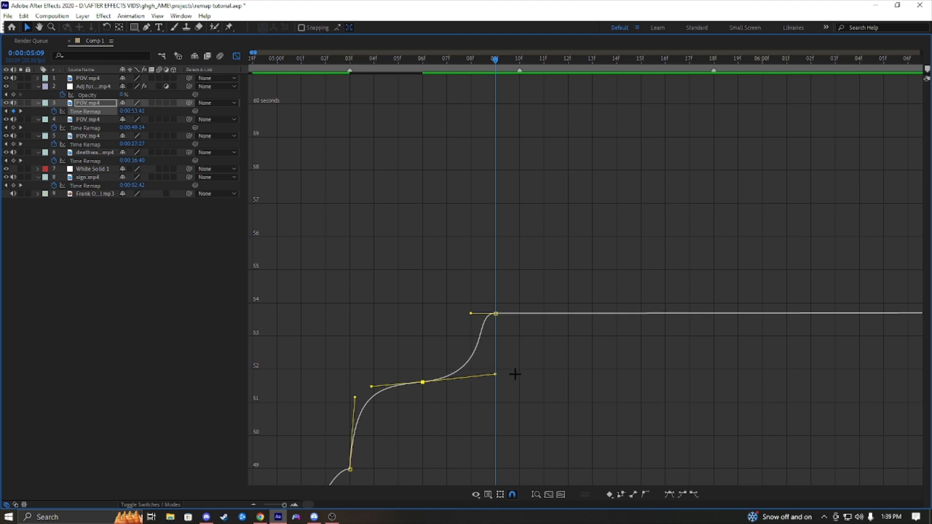
pyautogui.moveTo(471, 314); pyautogui.dragTo(510, 362)
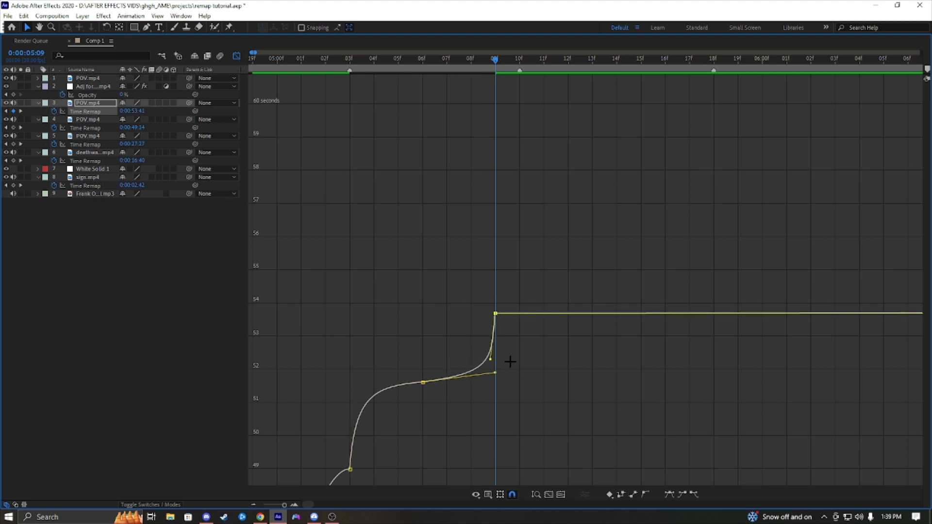
pyautogui.moveTo(500, 66); pyautogui.dragTo(350, 82)
pyautogui.press('`')
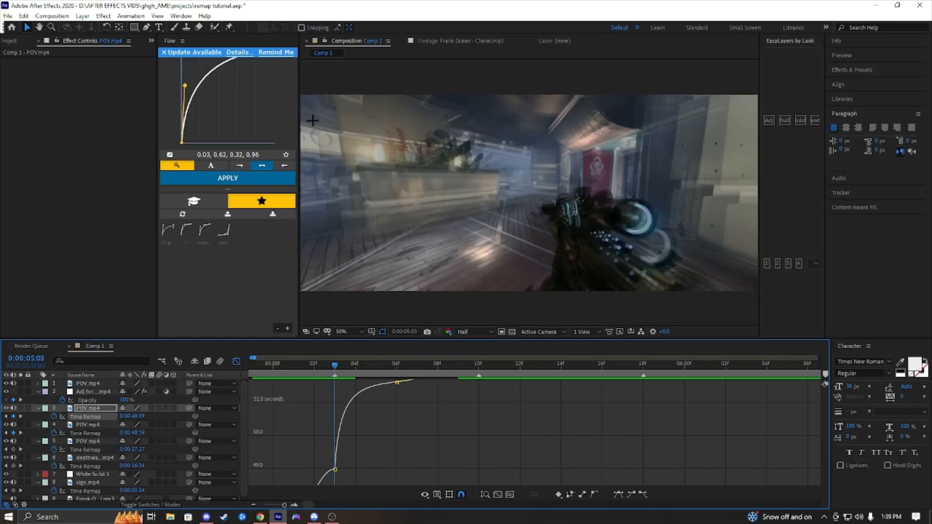
pyautogui.press('space')
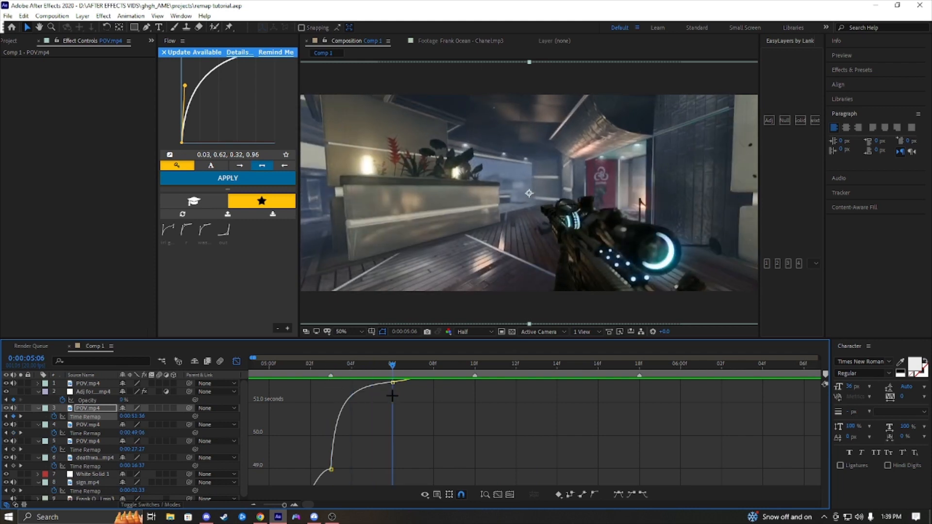
# Soften the Time Remap curve between 0:00:05:06 and 0:00:05:09 by shortening its handles, and play it back
pyautogui.moveTo(460, 393); pyautogui.dragTo(420, 392)
pyautogui.scroll(5, 470, 435)
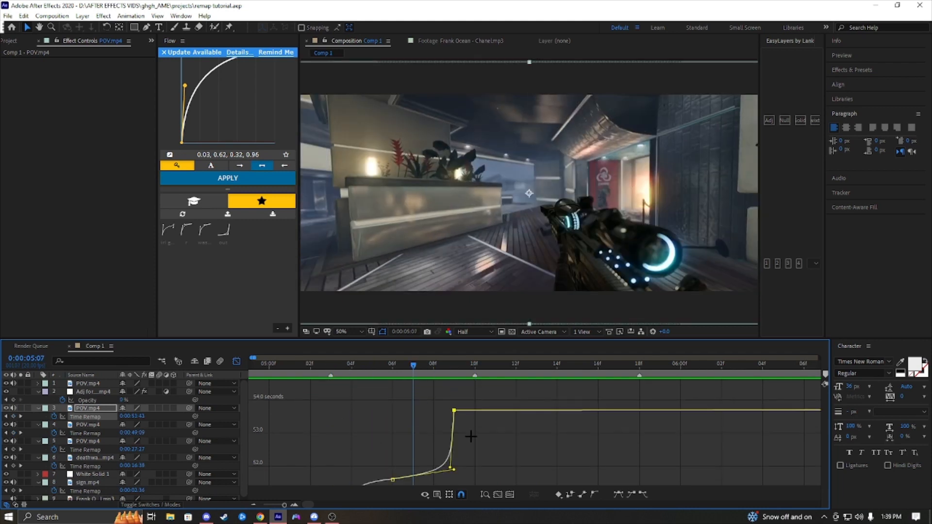
pyautogui.scroll(-2, 469, 435)
pyautogui.moveTo(492, 417); pyautogui.dragTo(427, 382)
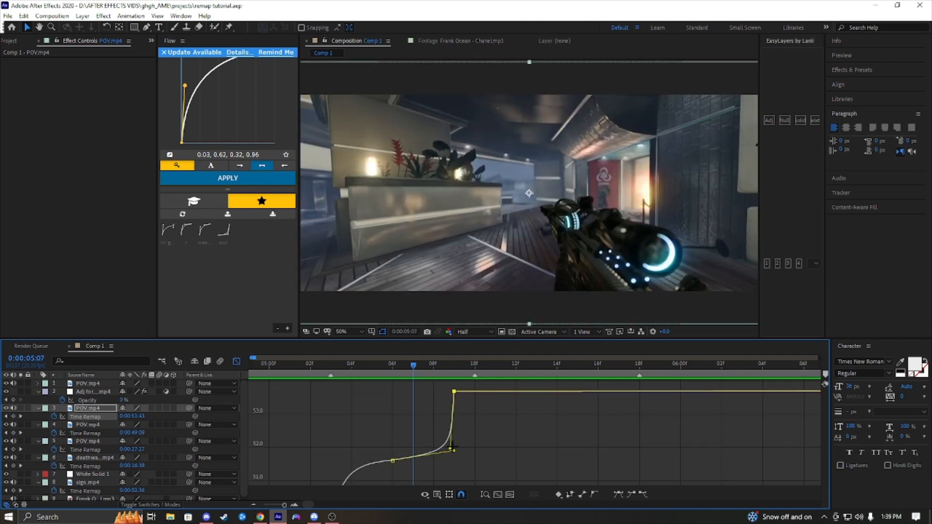
pyautogui.moveTo(454, 453); pyautogui.dragTo(452, 439)
pyautogui.press('space')
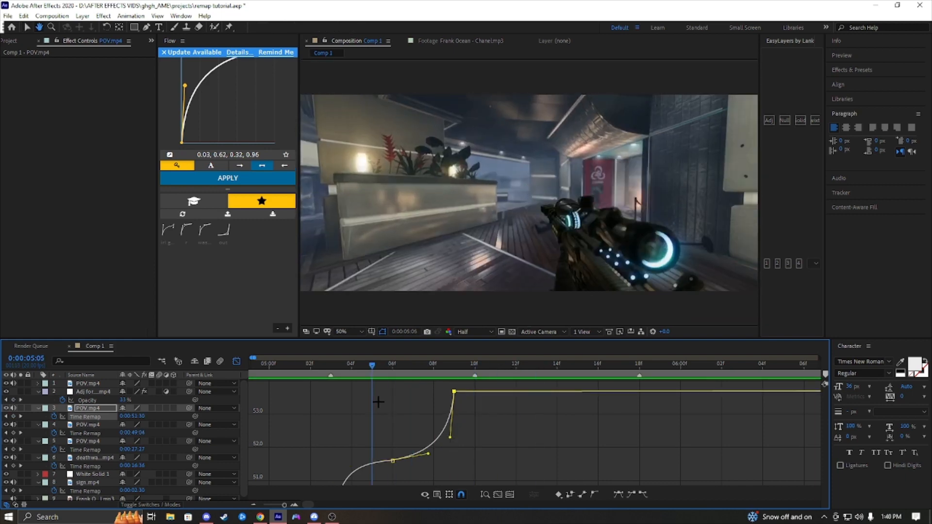
pyautogui.press('space')
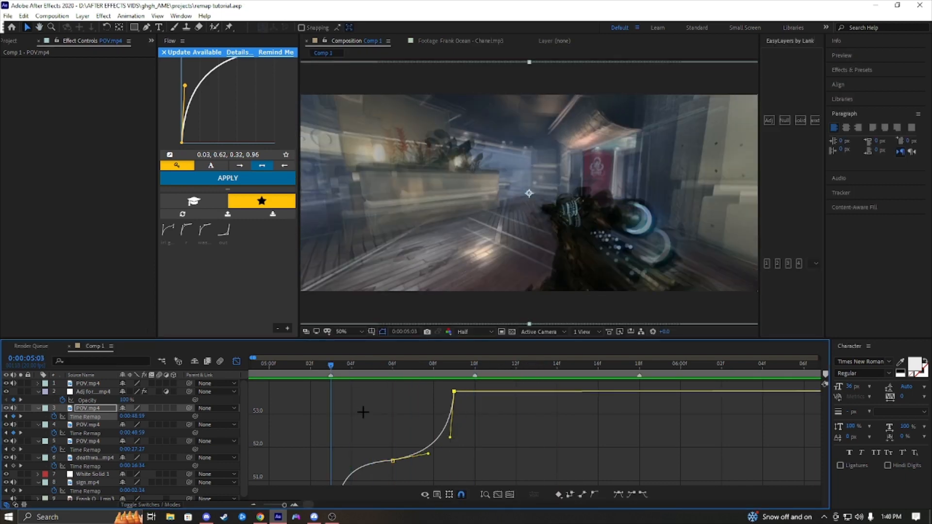
# Soften the Time Remap curve between 0:00:05:03 and 0:00:05:06 by adjusting its handles, and play it back
pyautogui.scroll(-1, 407, 460)
pyautogui.moveTo(408, 460); pyautogui.dragTo(356, 425)
pyautogui.scroll(-1, 354, 457)
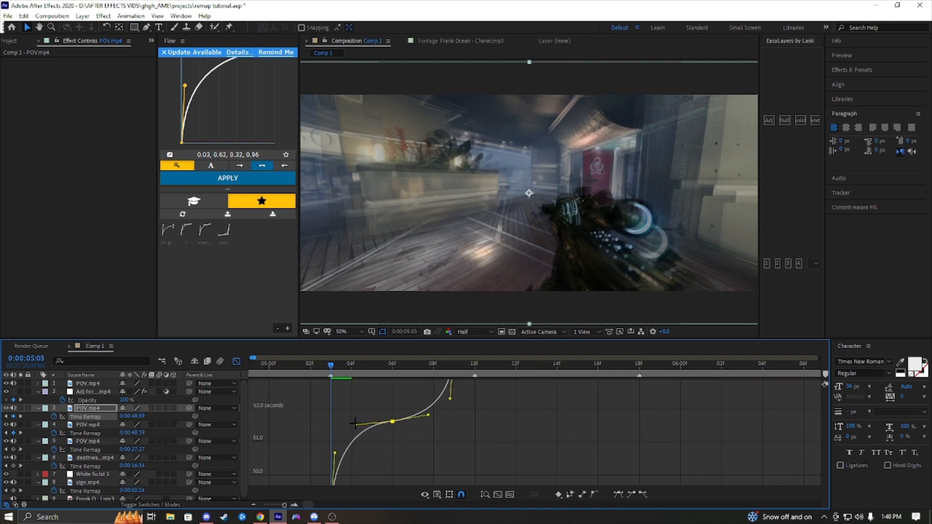
pyautogui.press('space')
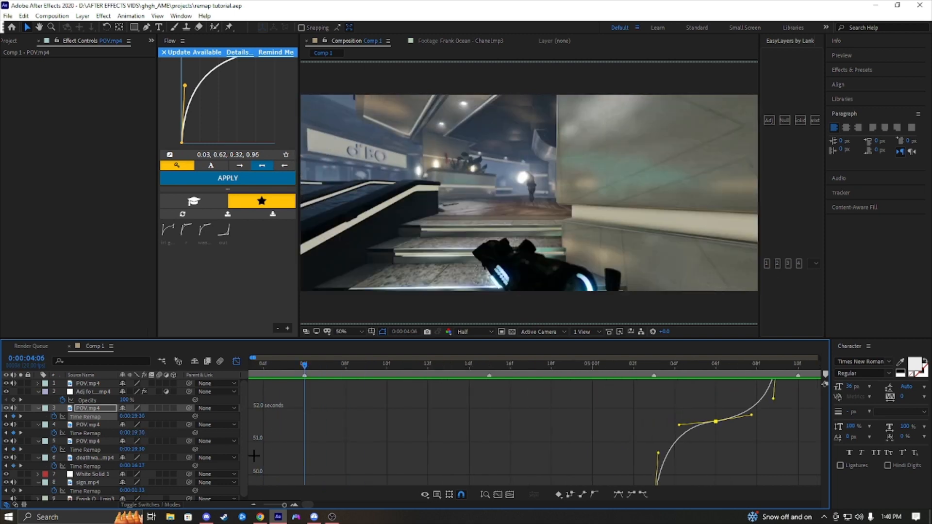
# Return to the layer timeline and play back the sequence from around 0:00:04:09 to check the speed ramps
pyautogui.press('-')
pyautogui.press('-')
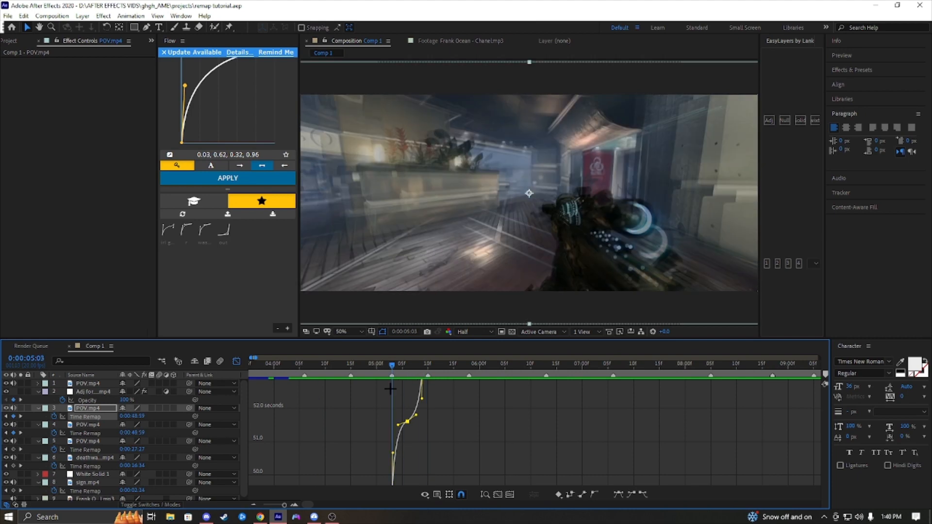
pyautogui.moveTo(422, 388); pyautogui.dragTo(558, 412)
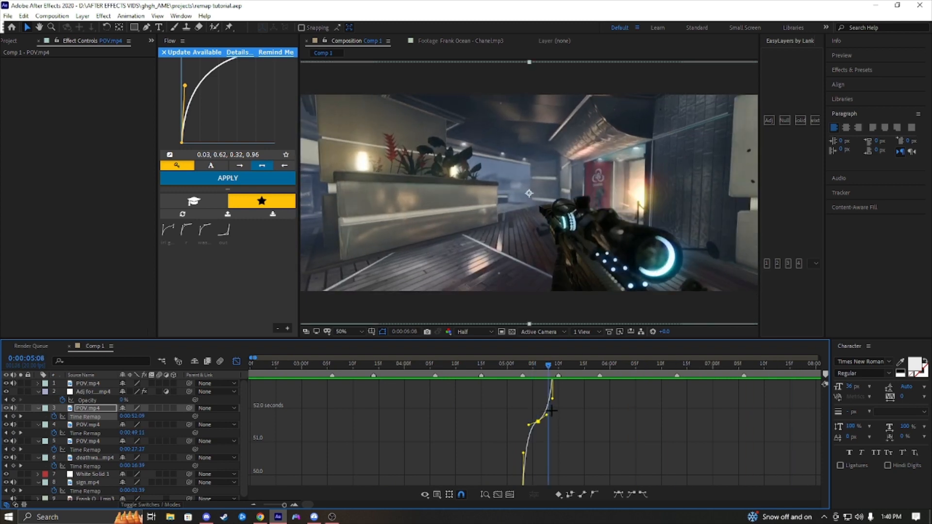
pyautogui.click(236, 360)
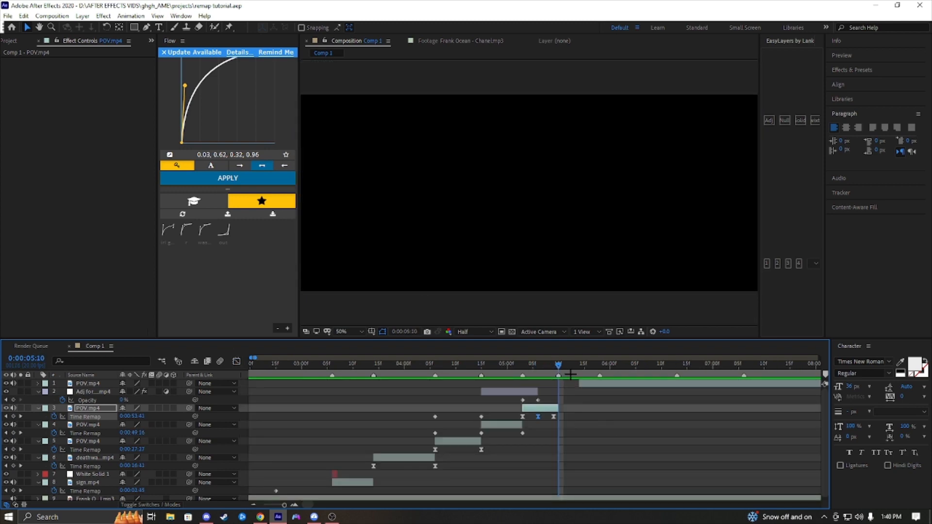
pyautogui.moveTo(532, 376); pyautogui.dragTo(451, 396)
pyautogui.press('space')
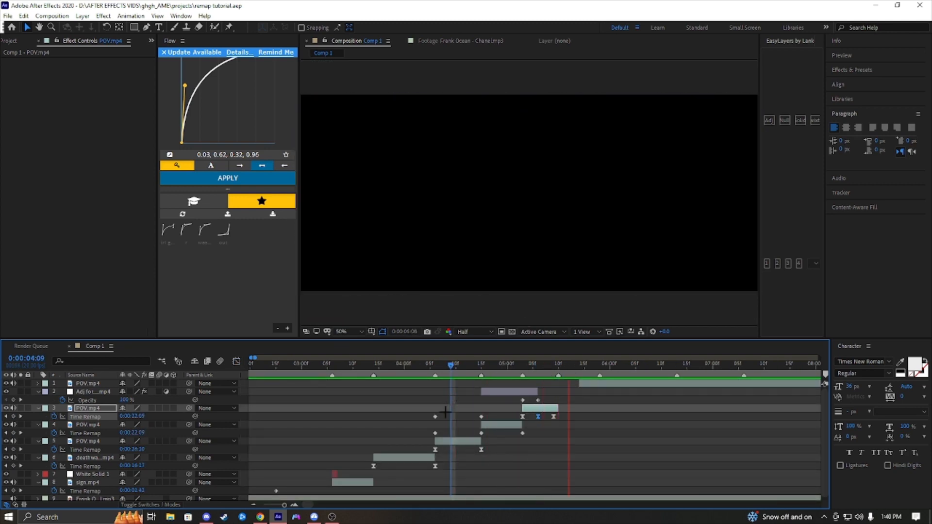
pyautogui.press('space')
# Cut a one-frame piece from the uppermost POV.mp4 clip at 0:00:08:16 and move it to start at 0:00:05:10
pyautogui.moveTo(585, 383)
pyautogui.mouseDown()
pyautogui.moveTo(565, 387)
pyautogui.moveTo(595, 372)
pyautogui.moveTo(801, 372)
pyautogui.moveTo(589, 369)
pyautogui.mouseUp()
pyautogui.hotkey('alt', '[')
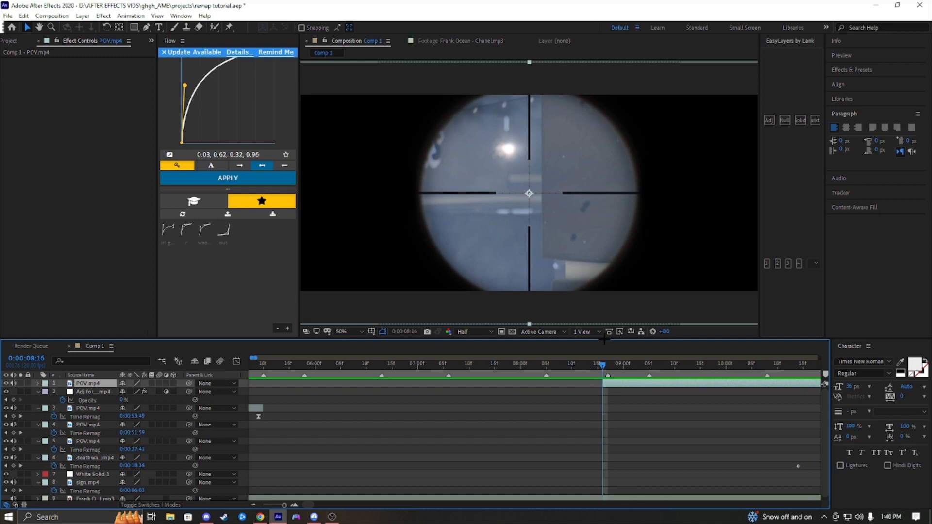
pyautogui.press('pagedown')
pyautogui.hotkey('ctrl', 'shift', 'd')
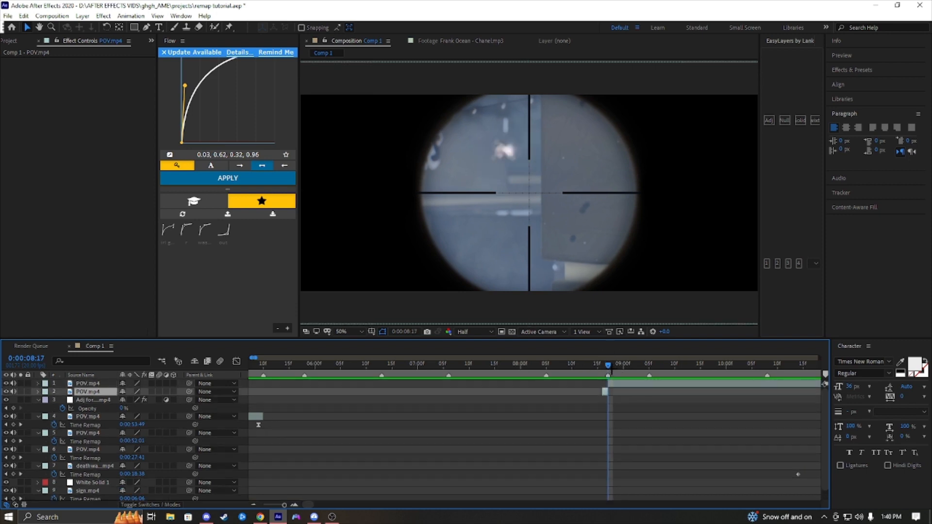
pyautogui.moveTo(612, 369); pyautogui.dragTo(397, 403)
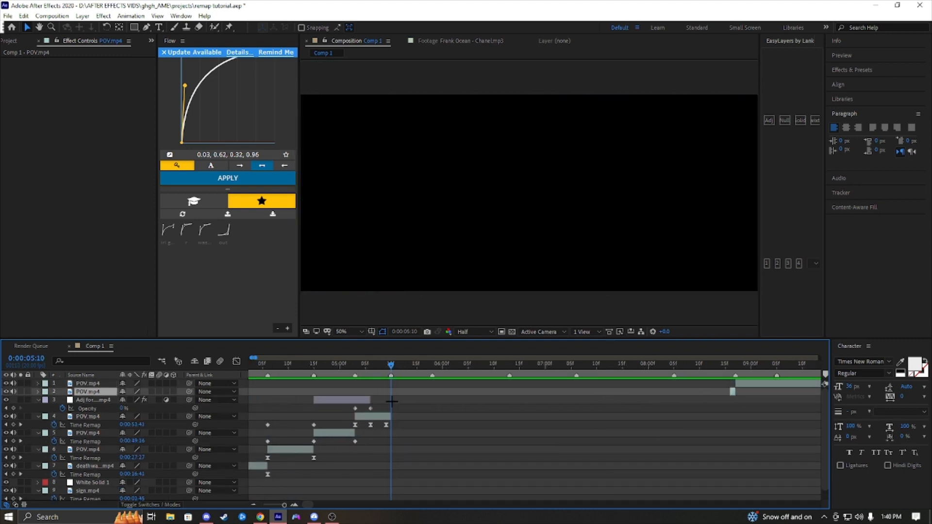
pyautogui.press('[')
pyautogui.moveTo(389, 364); pyautogui.dragTo(370, 393)
pyautogui.press('space')
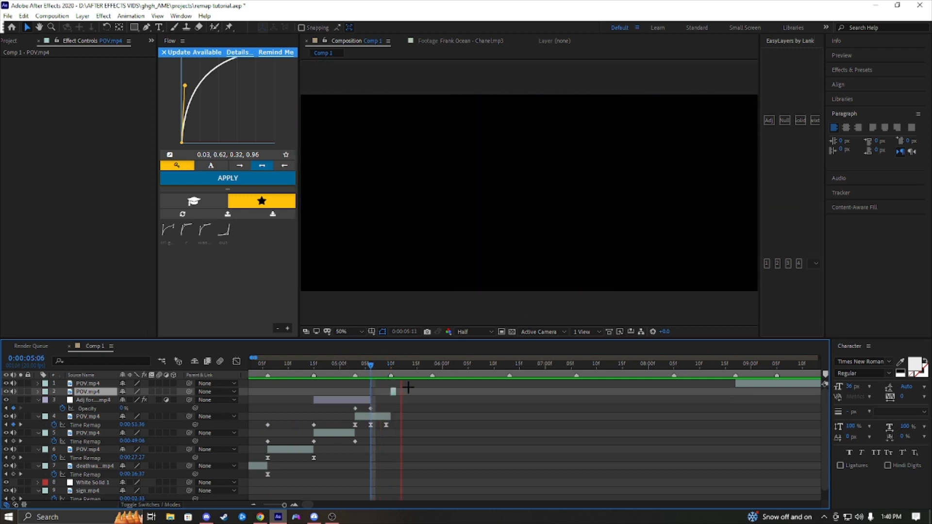
pyautogui.press('space')
# Slide the uppermost POV.mp4 clip earlier, trim its start to the scope frame at 0:00:24:09, and save the project
pyautogui.moveTo(408, 367); pyautogui.dragTo(398, 374)
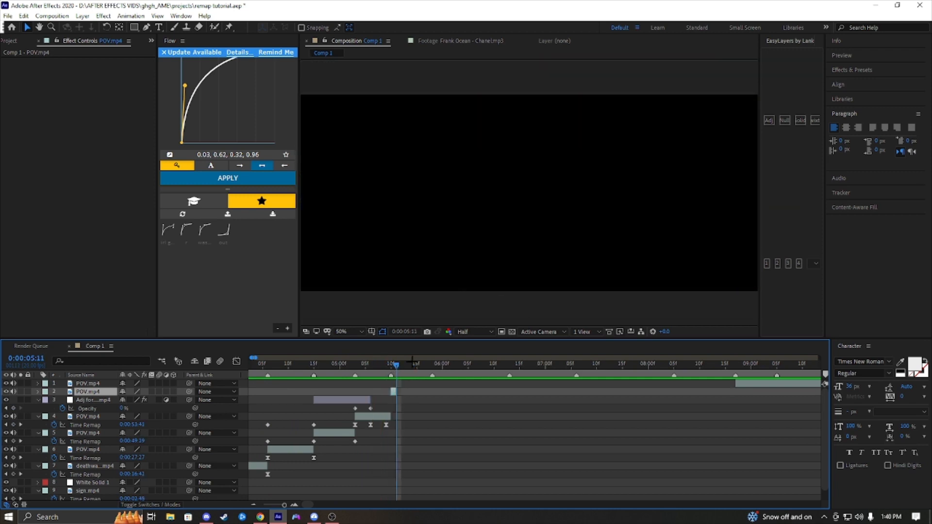
pyautogui.moveTo(770, 385); pyautogui.dragTo(354, 396)
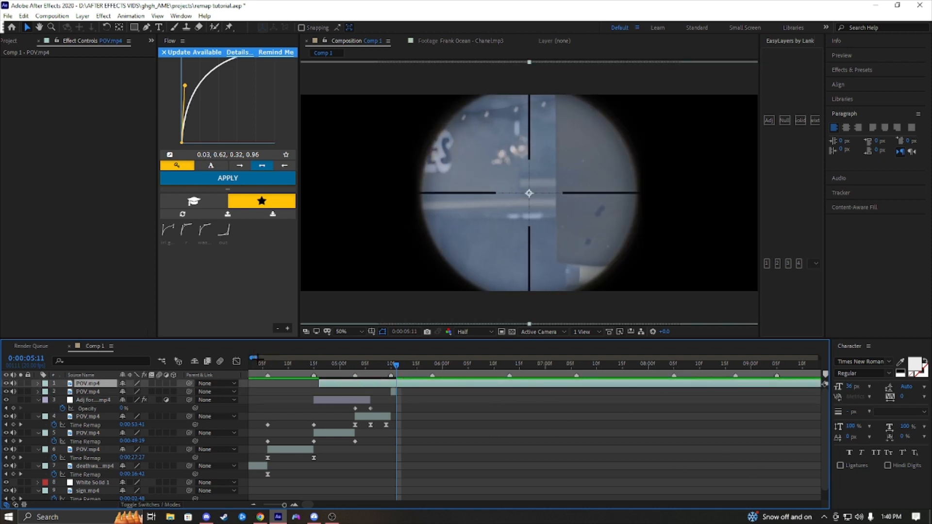
pyautogui.moveTo(255, 358); pyautogui.dragTo(492, 379)
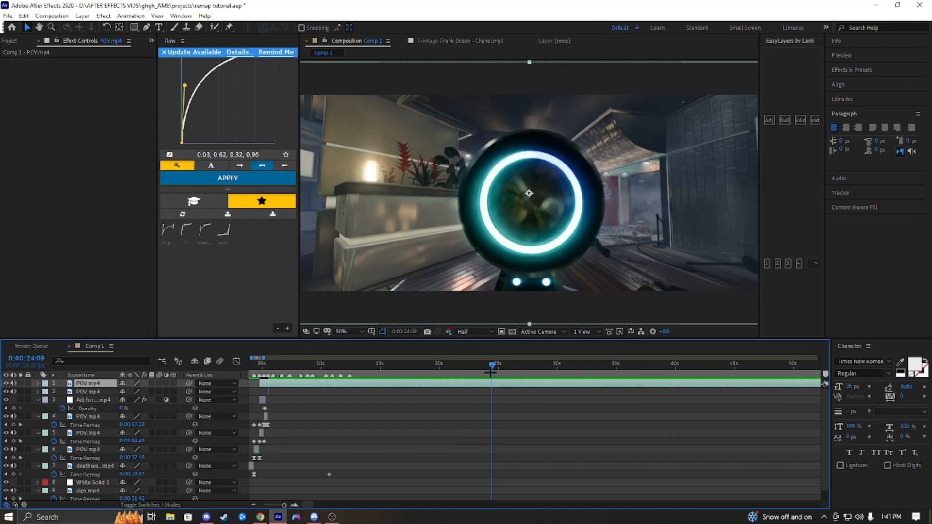
pyautogui.hotkey('ctrl', 's')
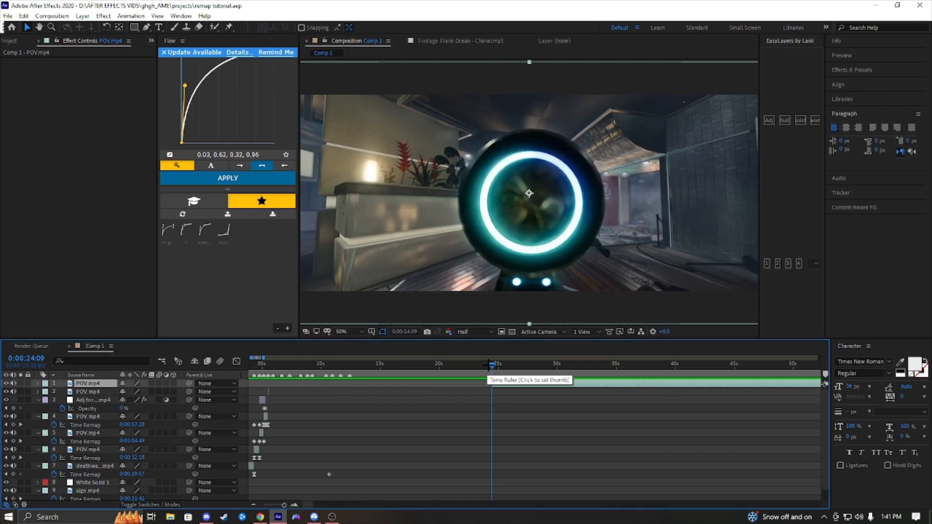
# Enable time remapping on the trimmed clip with a keyframe at 0:00:24:09, and set Time Remap at 0:00:24:10 to 0:01:14:54
pyautogui.press('r')
pyautogui.press('r')
pyautogui.click(13, 391)
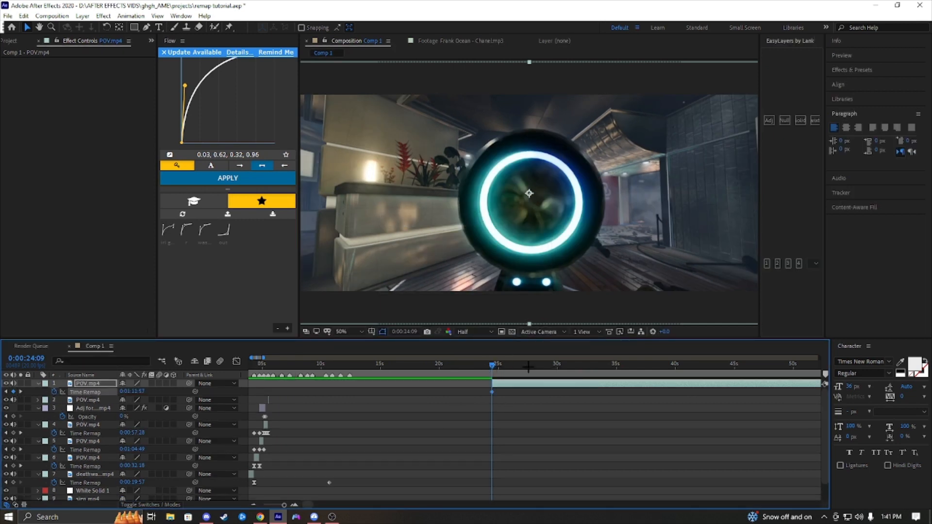
pyautogui.moveTo(491, 365); pyautogui.dragTo(492, 367)
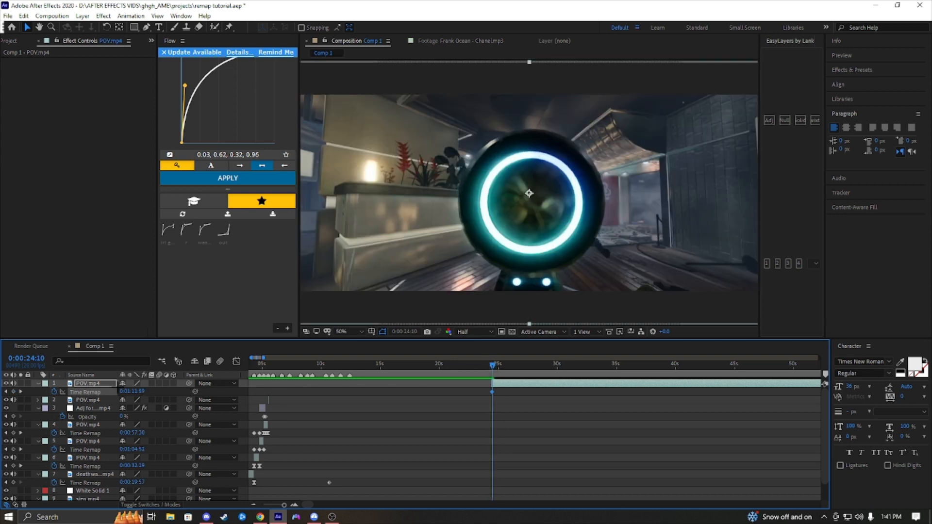
pyautogui.moveTo(137, 390); pyautogui.dragTo(224, 387)
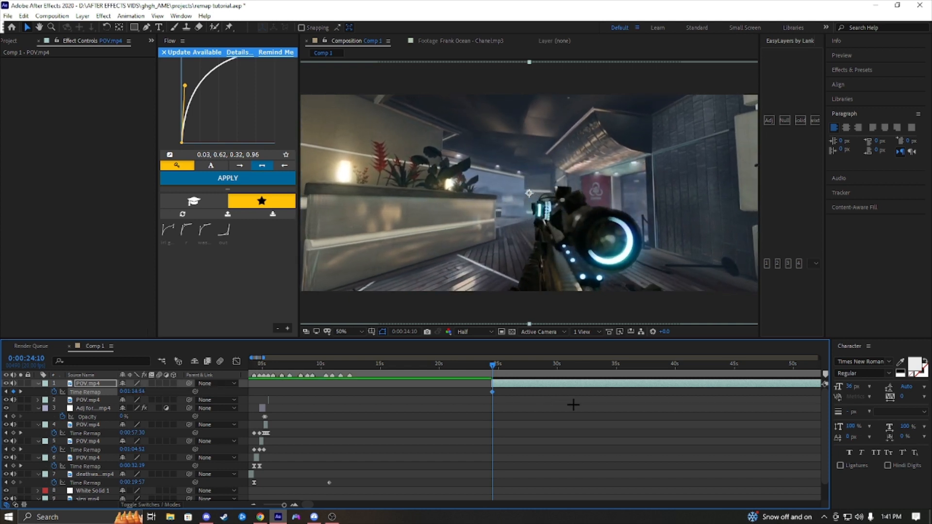
# Move the trimmed clip to start at 0:00:05:11, right after the one-frame cut, and place its second Time Remap keyframe at 0:00:05:18
pyautogui.moveTo(522, 386); pyautogui.dragTo(300, 419)
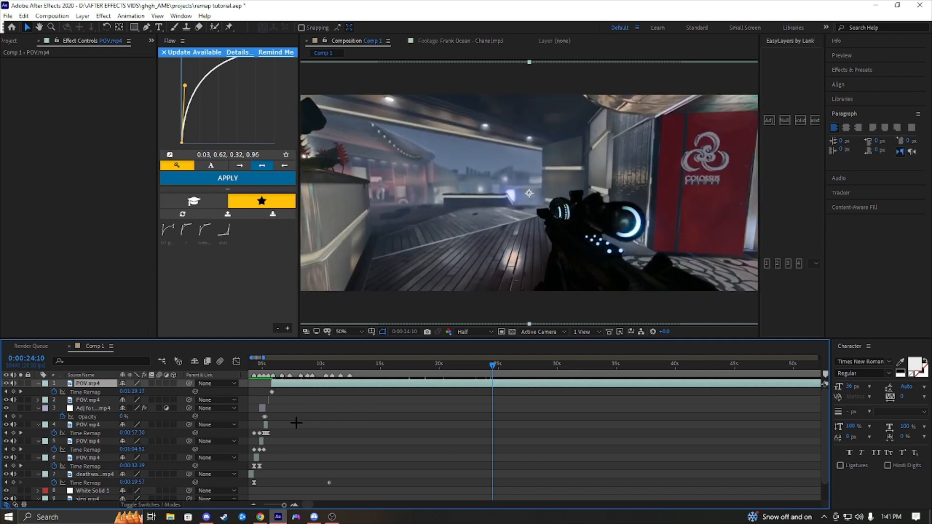
pyautogui.press('i')
pyautogui.click(294, 505)
pyautogui.click(294, 504)
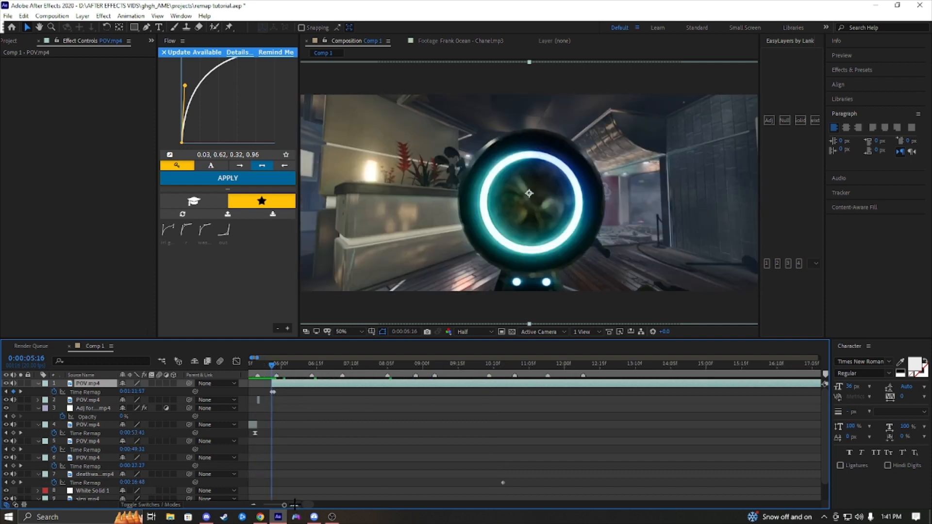
pyautogui.click(294, 504)
pyautogui.click(294, 505)
pyautogui.moveTo(272, 364); pyautogui.dragTo(380, 392)
pyautogui.press('[')
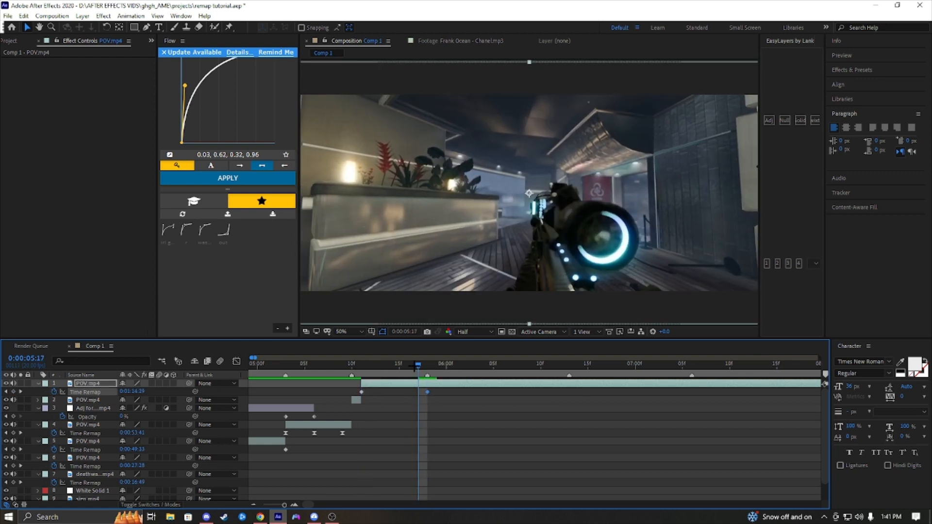
# Split the uppermost POV.mp4 clip at its second Time Remap keyframe, 0:00:05:18
pyautogui.press('pagedown')
pyautogui.hotkey('ctrl', 'shift', 'd')
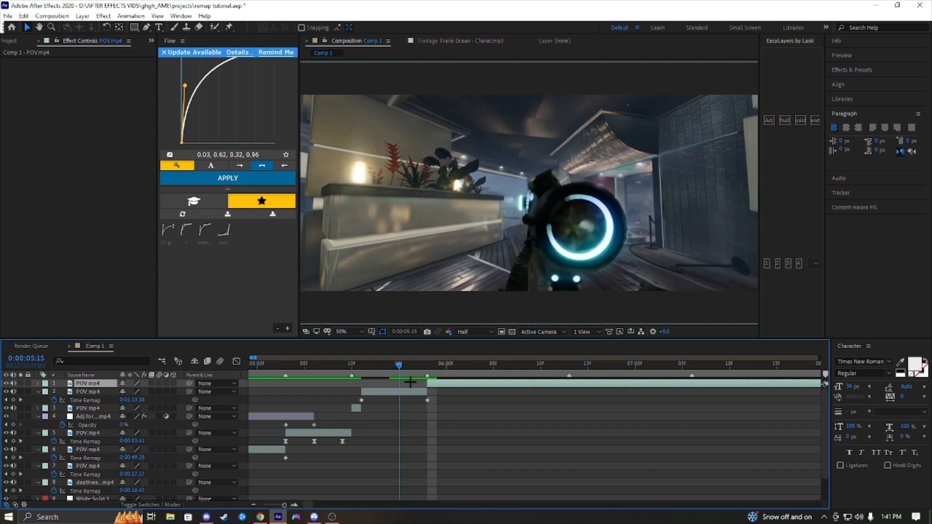
pyautogui.press('pageup')
pyautogui.press('pageup')
# Play back the sequence past the new cut, replaying it from around 0:00:03:10
pyautogui.press('space')
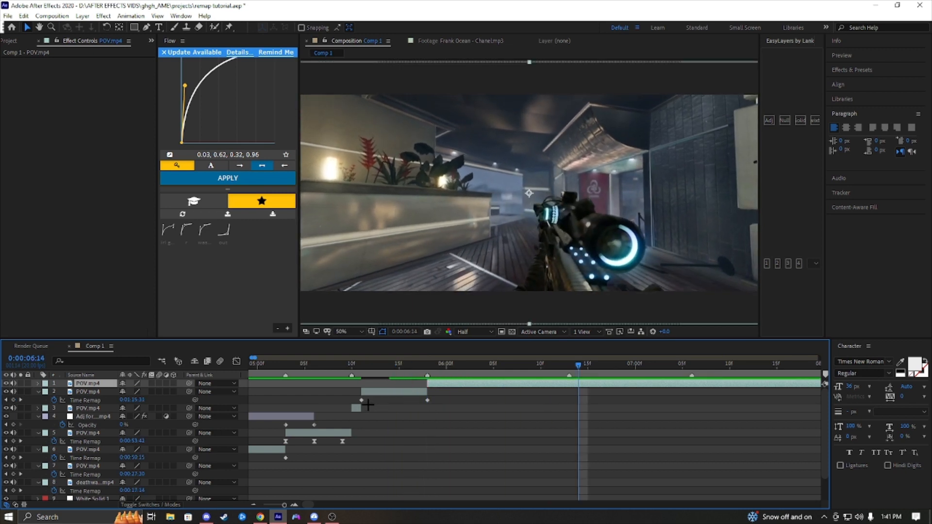
pyautogui.press('space')
pyautogui.press('space')
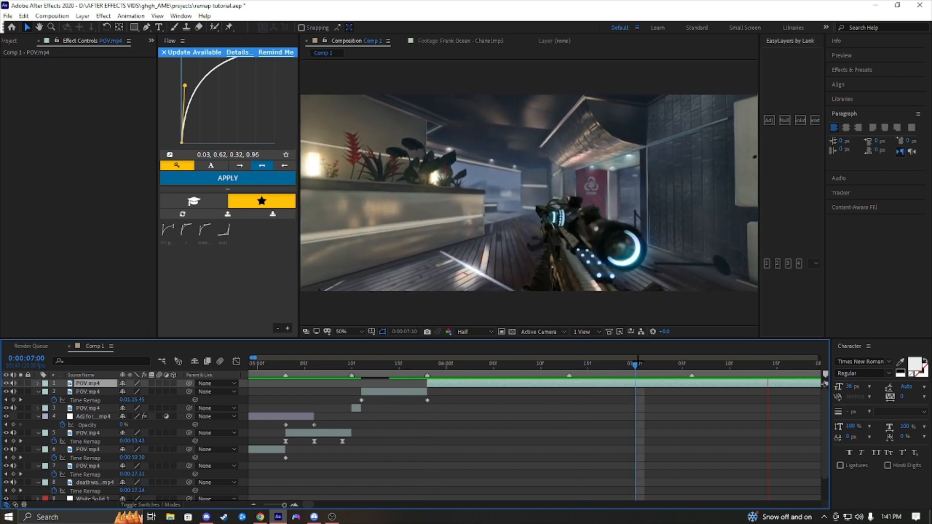
pyautogui.moveTo(634, 365); pyautogui.dragTo(251, 401)
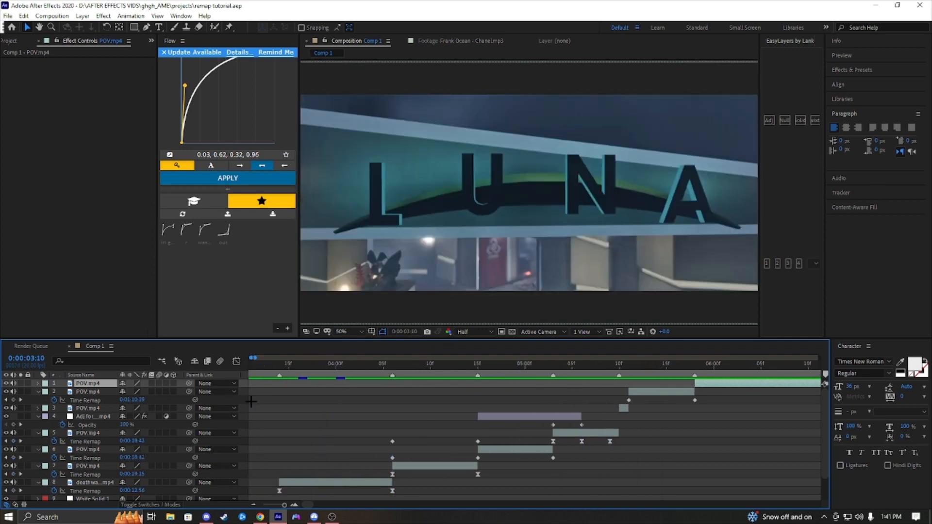
# Move the leftover uppermost POV.mp4 clip to start at 0:00:06:05, and save the project
pyautogui.moveTo(384, 394); pyautogui.dragTo(430, 382)
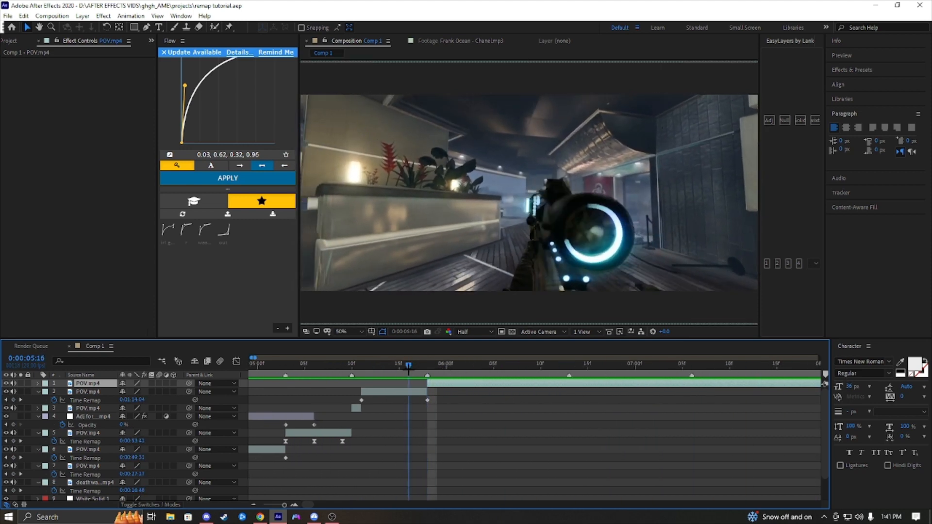
pyautogui.moveTo(443, 386); pyautogui.dragTo(357, 407)
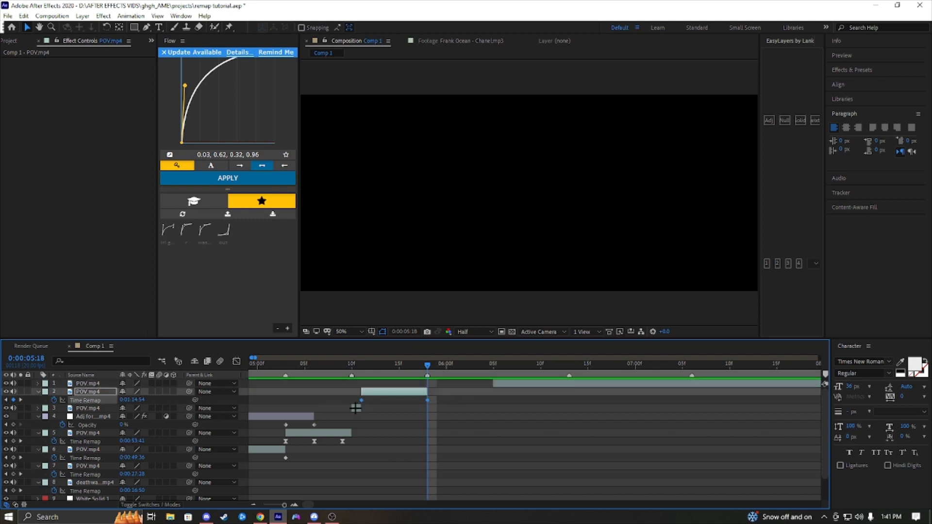
pyautogui.hotkey('ctrl', 's')
# Shape the Time Remap curve between 0:00:05:11 and 0:00:05:18 into a steep start with a soft landing, and save
pyautogui.click(236, 361)
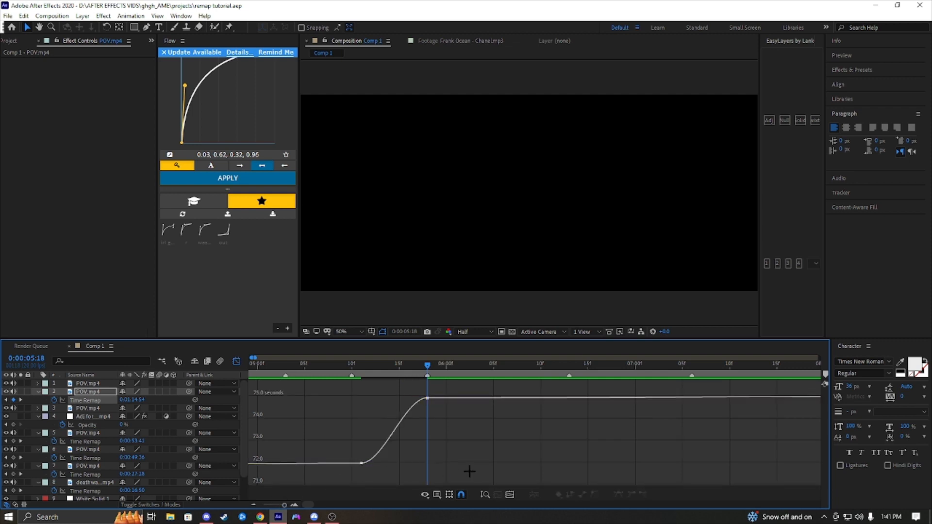
pyautogui.moveTo(383, 464); pyautogui.dragTo(397, 399)
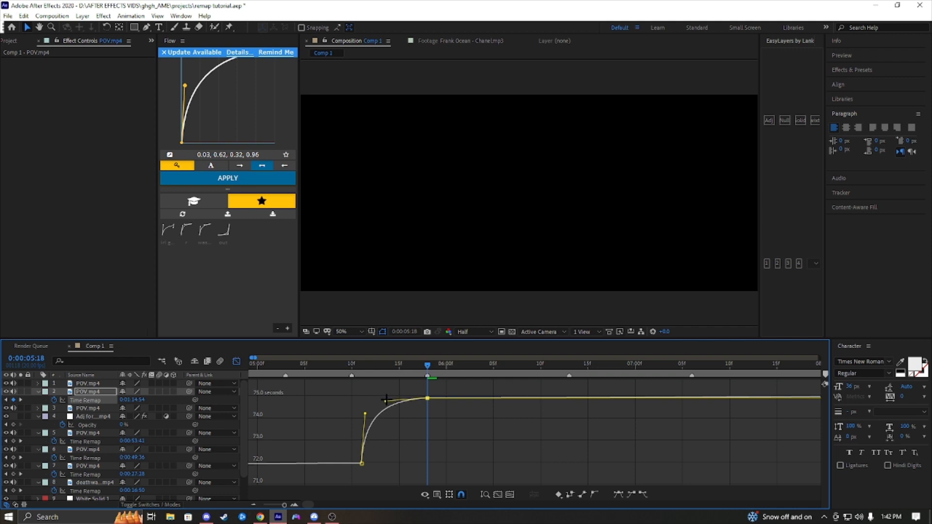
pyautogui.hotkey('ctrl', 's')
# Play back the new speed ramp several times, starting from around 0:00:05:04, to check its timing
pyautogui.click(355, 374)
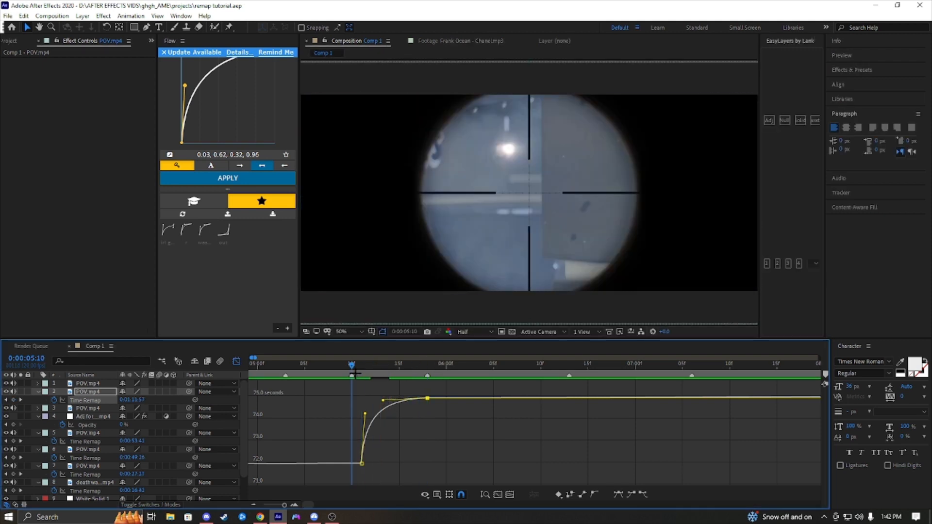
pyautogui.moveTo(355, 373); pyautogui.dragTo(314, 375)
pyautogui.rightClick(311, 383)
pyautogui.click(383, 423)
pyautogui.press('space')
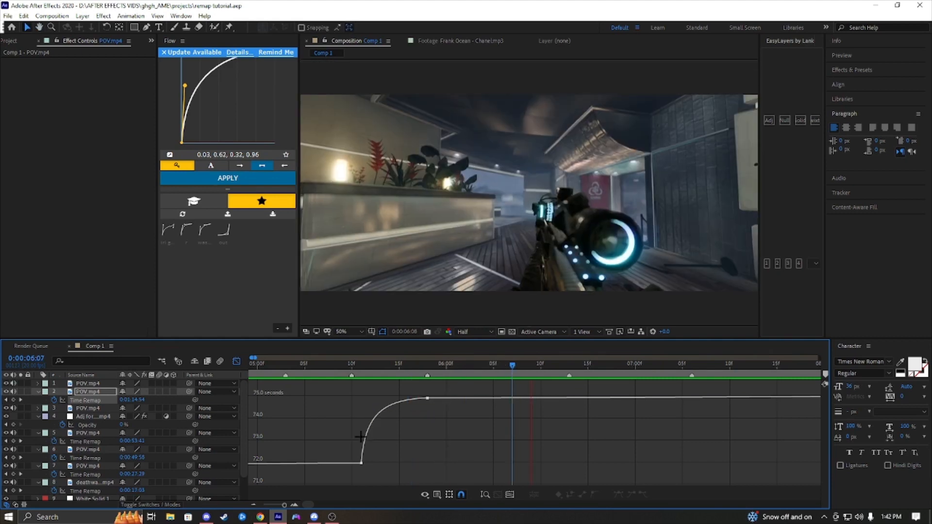
pyautogui.moveTo(600, 363); pyautogui.dragTo(297, 392)
pyautogui.press('space')
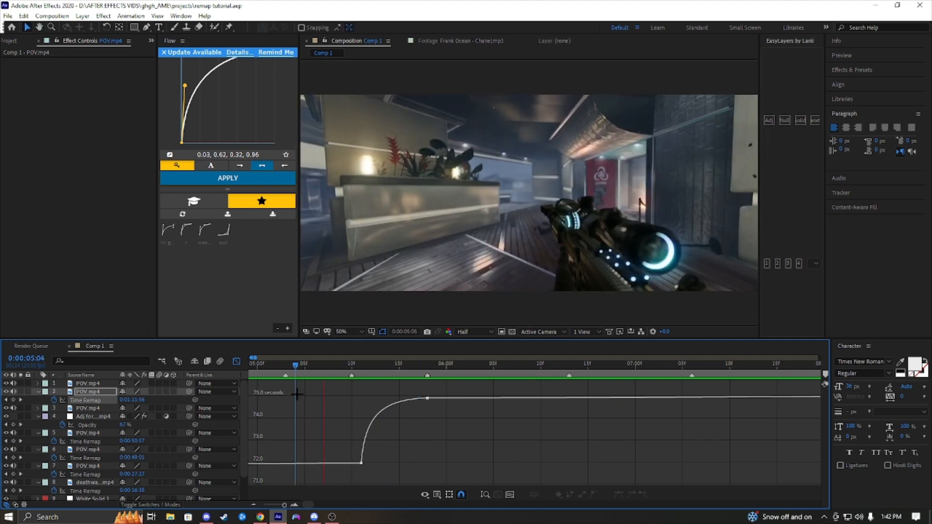
pyautogui.press('space')
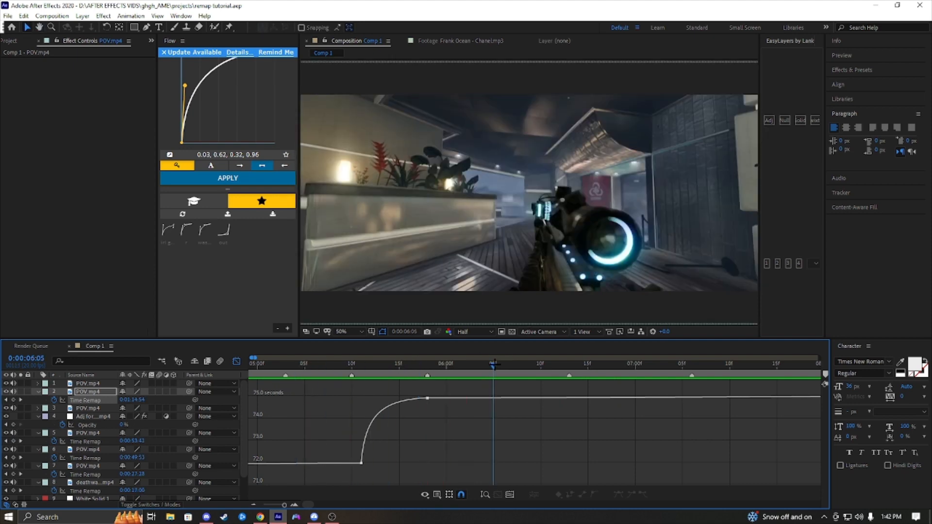
pyautogui.press('space')
pyautogui.press('space')
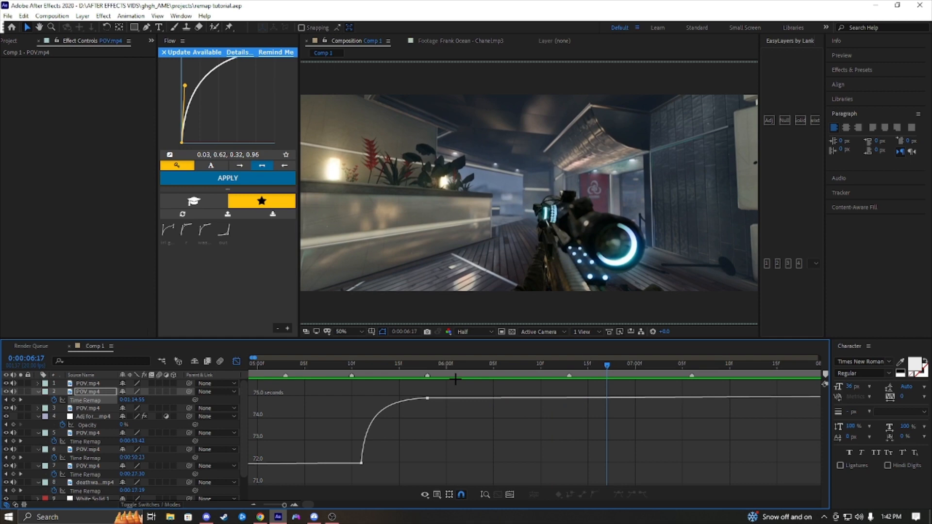
pyautogui.press('space')
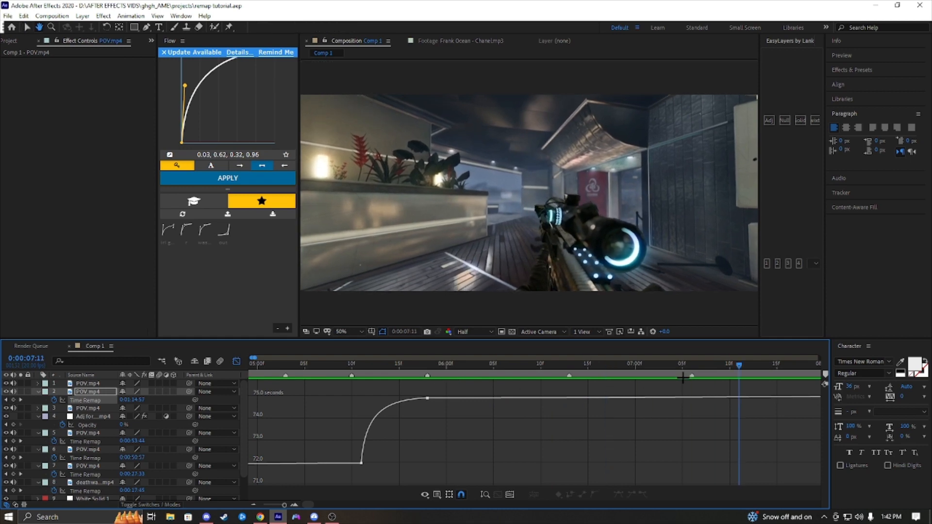
pyautogui.press('space')
# Play back the sequence from around 0:00:02:08 through the speed ramps
pyautogui.moveTo(626, 365); pyautogui.dragTo(234, 389)
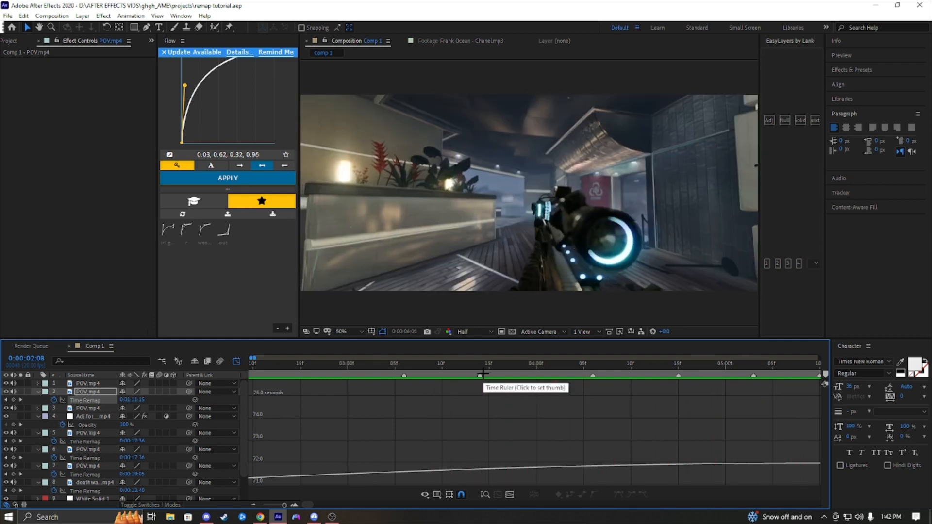
pyautogui.press('space')
pyautogui.press('space')
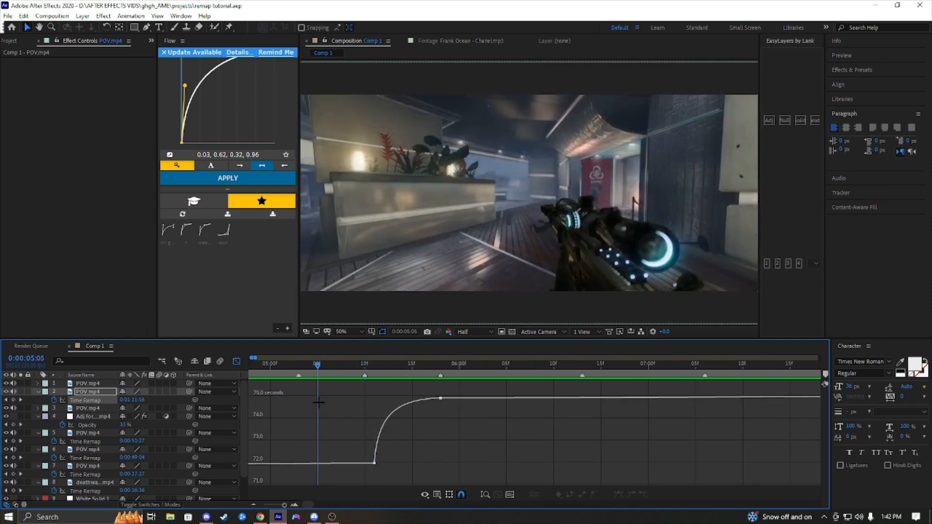
# Return to the layer timeline at 0:00:04:15 and apply Turbulent Displace to the POV.mp4 clip starting there
pyautogui.moveTo(244, 392); pyautogui.dragTo(491, 385)
pyautogui.click(236, 361)
pyautogui.click(371, 416)
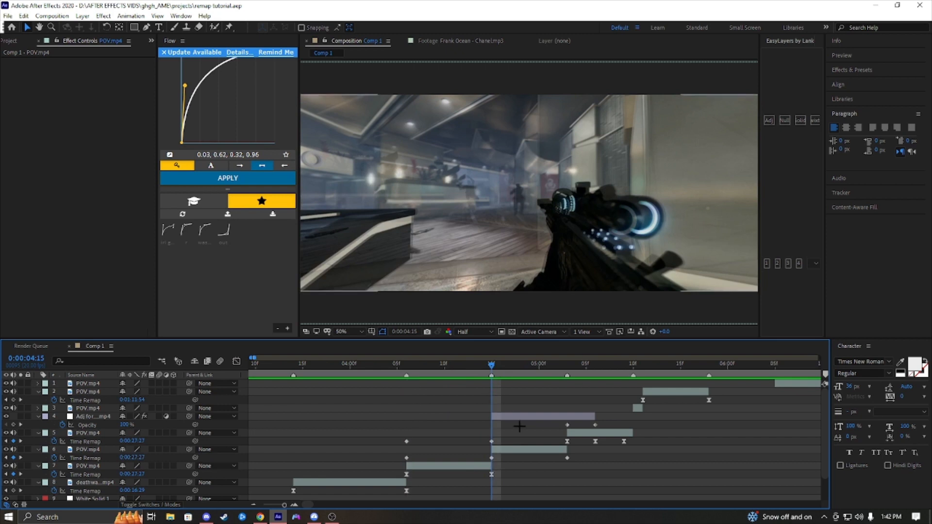
pyautogui.click(513, 412)
pyautogui.click(517, 452)
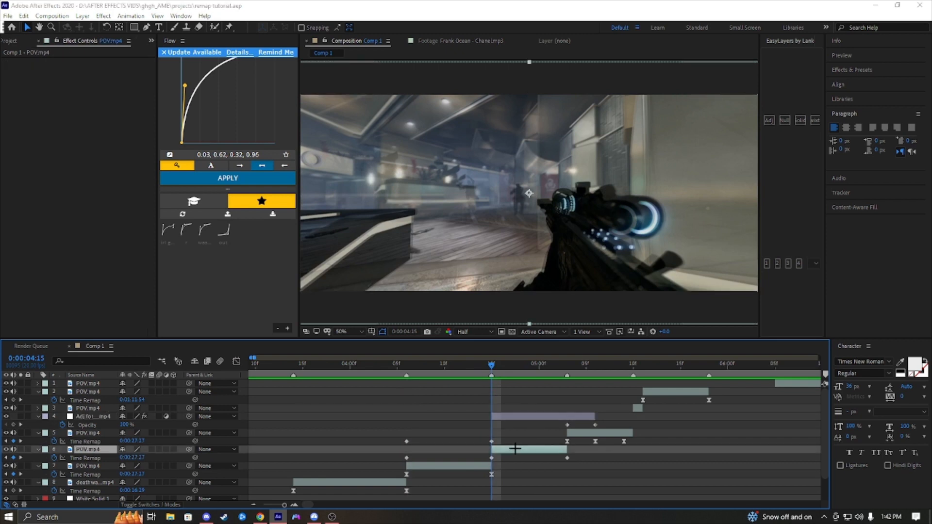
pyautogui.hotkey('ctrl', 'space')
pyautogui.write('turb')
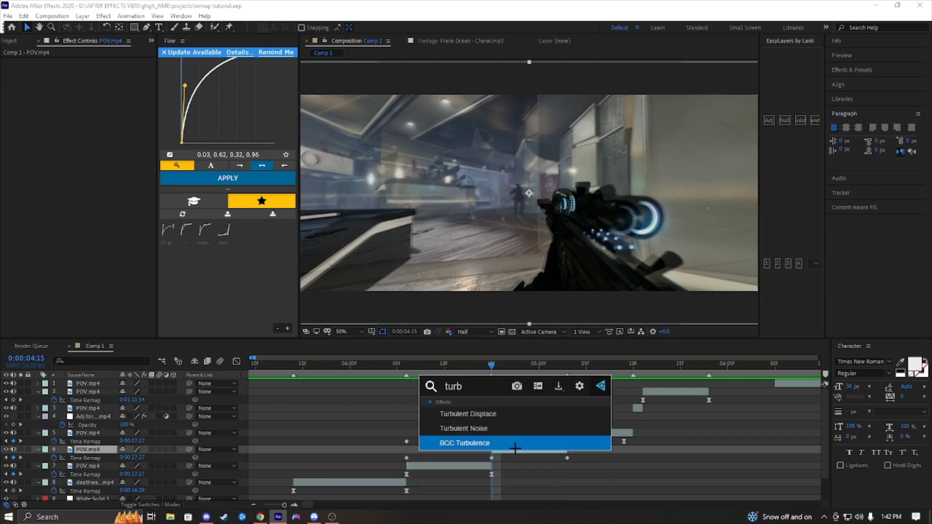
pyautogui.click(490, 415)
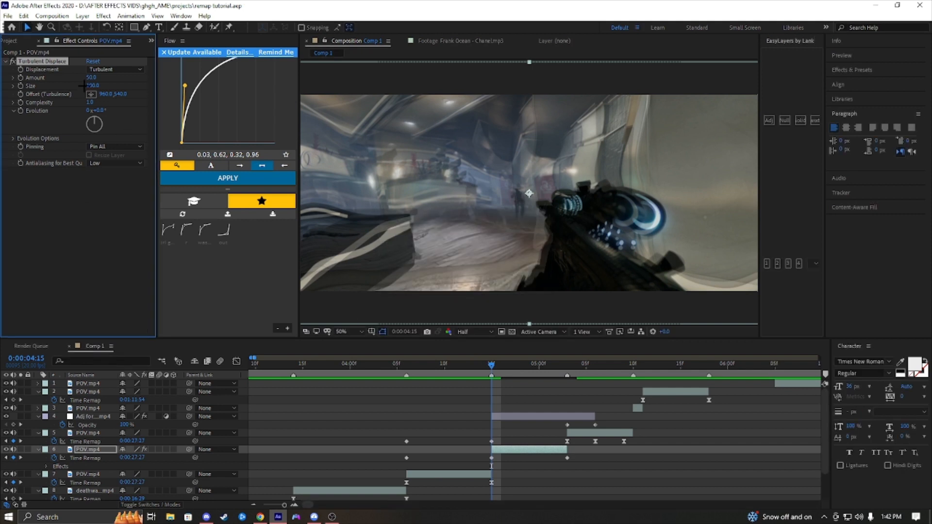
# Set the Turbulent Displace Size to 131 and keyframe its Amount at 1 at 0:00:04:15
pyautogui.moveTo(83, 85); pyautogui.dragTo(109, 103)
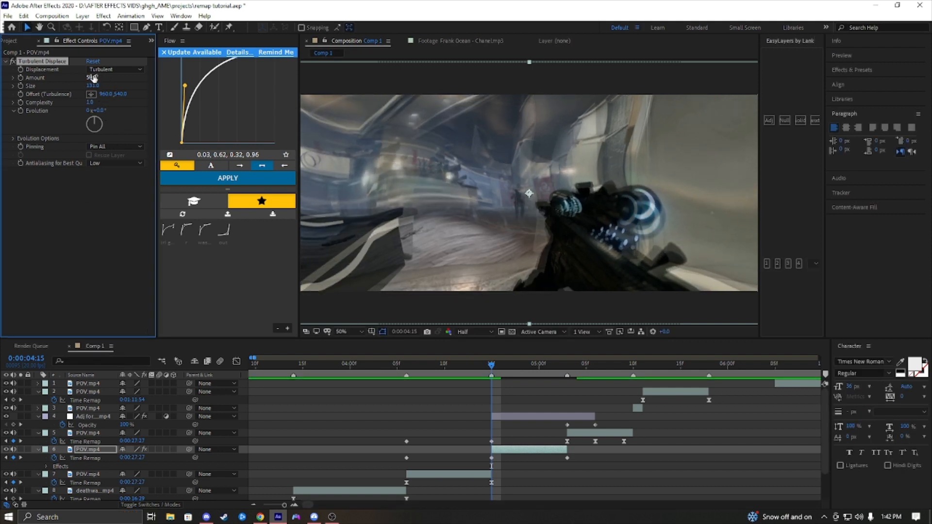
pyautogui.moveTo(93, 77); pyautogui.dragTo(81, 87)
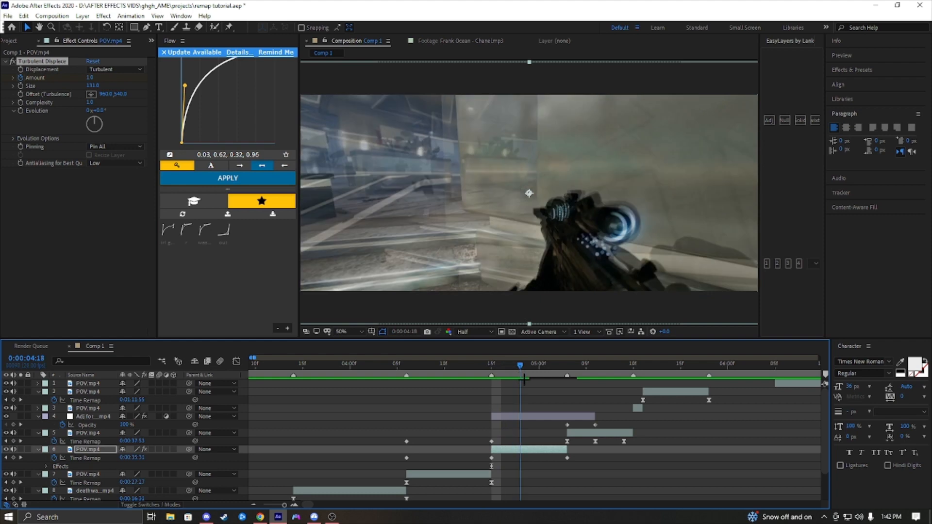
# Keyframe the Turbulent Displace Amount at 76 at 0:00:04:19 and at 42 at 0:00:05:03
pyautogui.moveTo(99, 76); pyautogui.dragTo(136, 78)
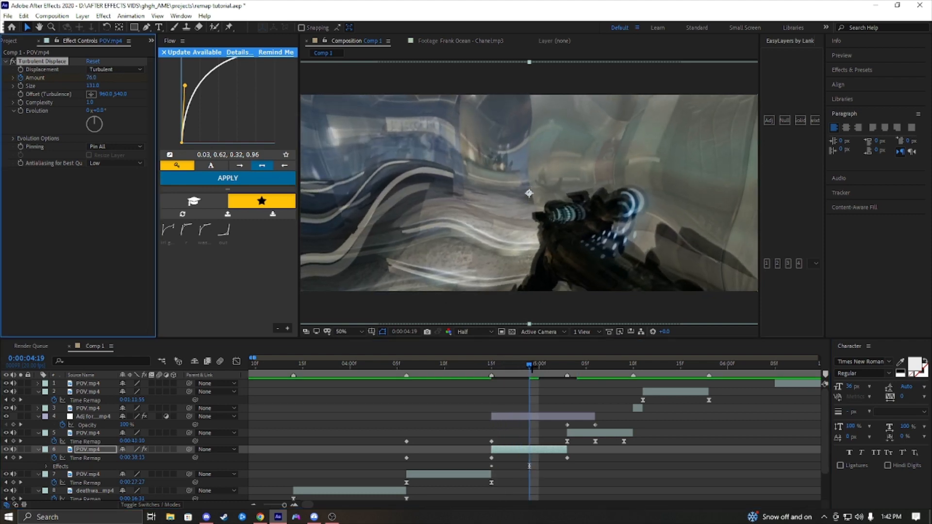
pyautogui.moveTo(530, 365); pyautogui.dragTo(566, 365)
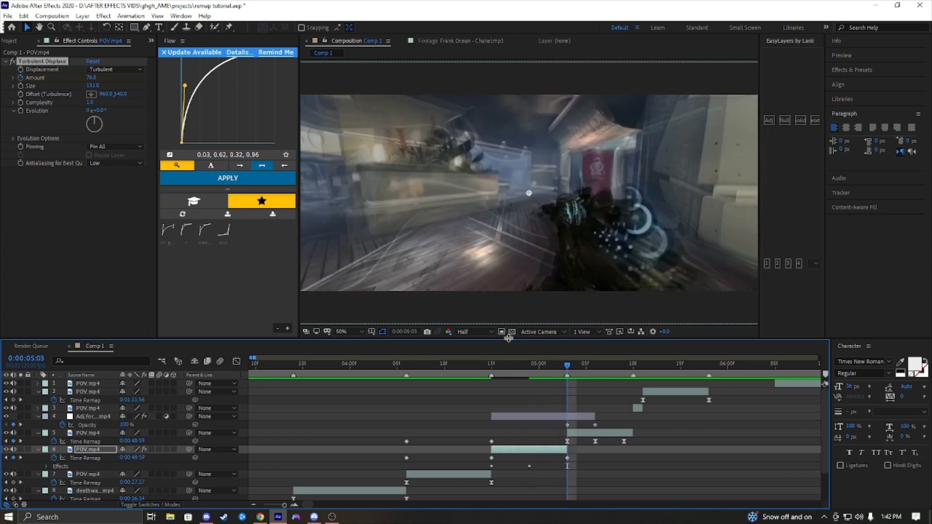
pyautogui.moveTo(87, 80); pyautogui.dragTo(78, 100)
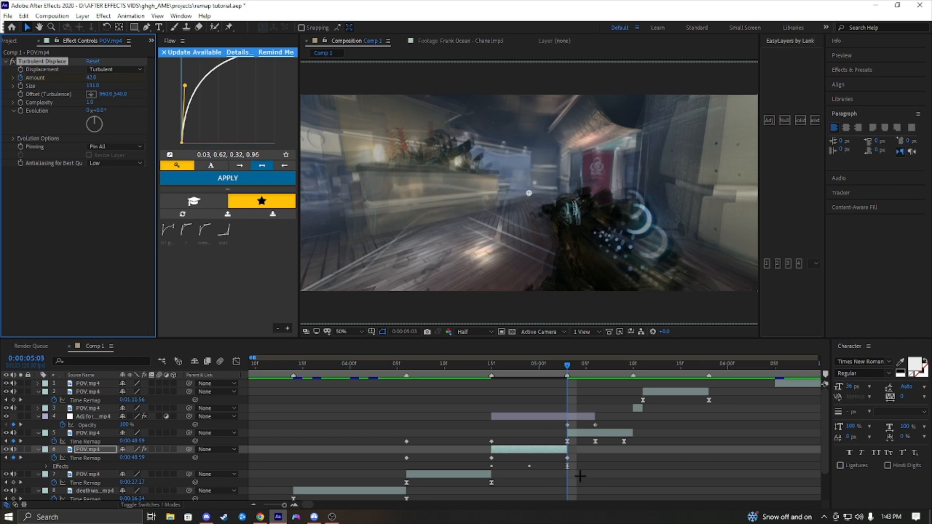
# Play back the Turbulent Displace section from 0:00:04:12 and save the project
pyautogui.moveTo(567, 364); pyautogui.dragTo(463, 366)
pyautogui.press('space')
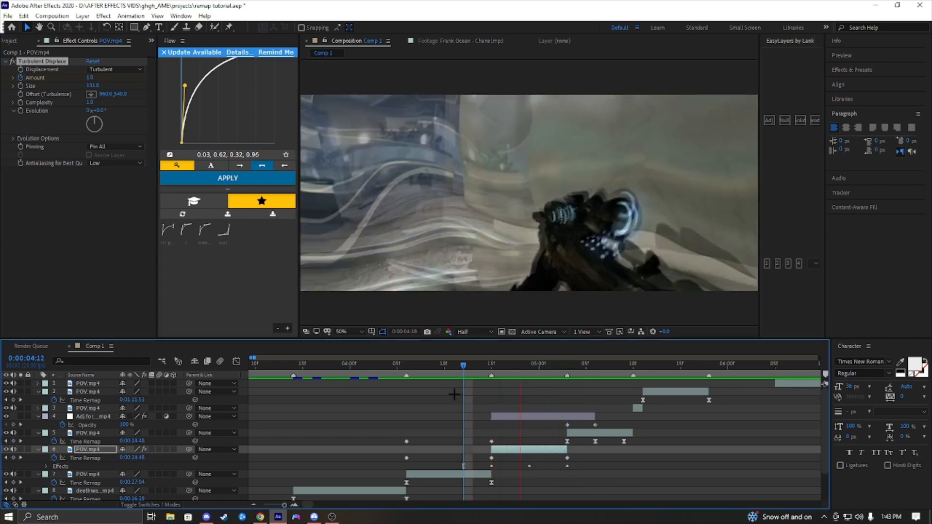
pyautogui.press('space')
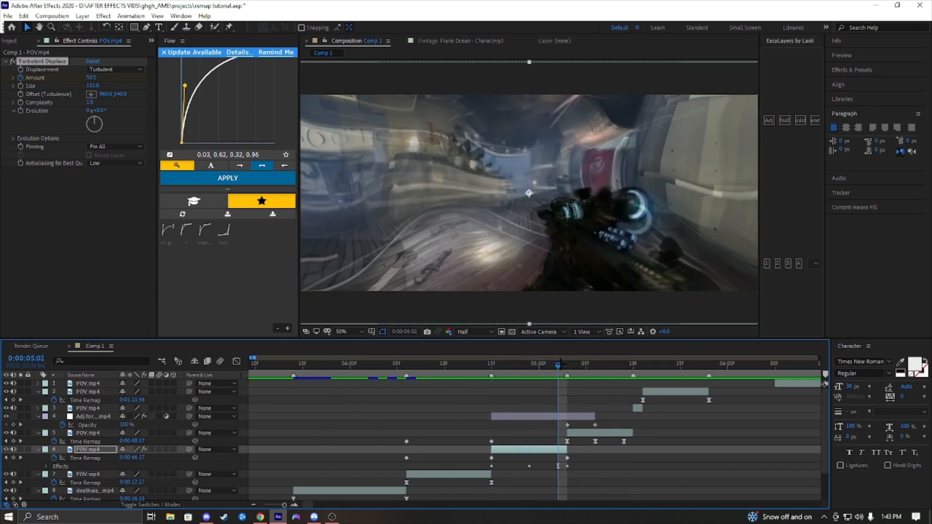
pyautogui.hotkey('ctrl', 's')
# Replay the sequence from 0:00:03:17 and again from 0:00:04:08 to check the displacement and the cuts after it
pyautogui.moveTo(555, 363); pyautogui.dragTo(317, 408)
pyautogui.press('space')
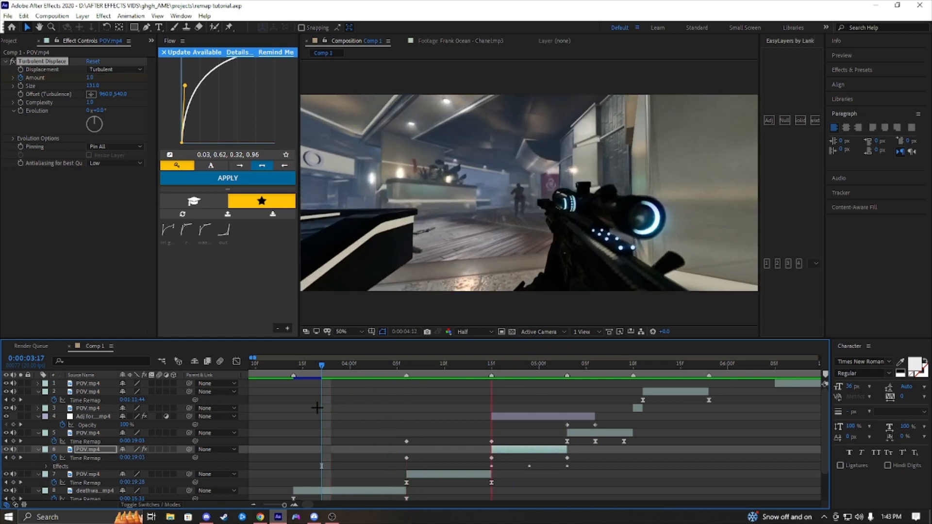
pyautogui.press('space')
pyautogui.click(732, 367)
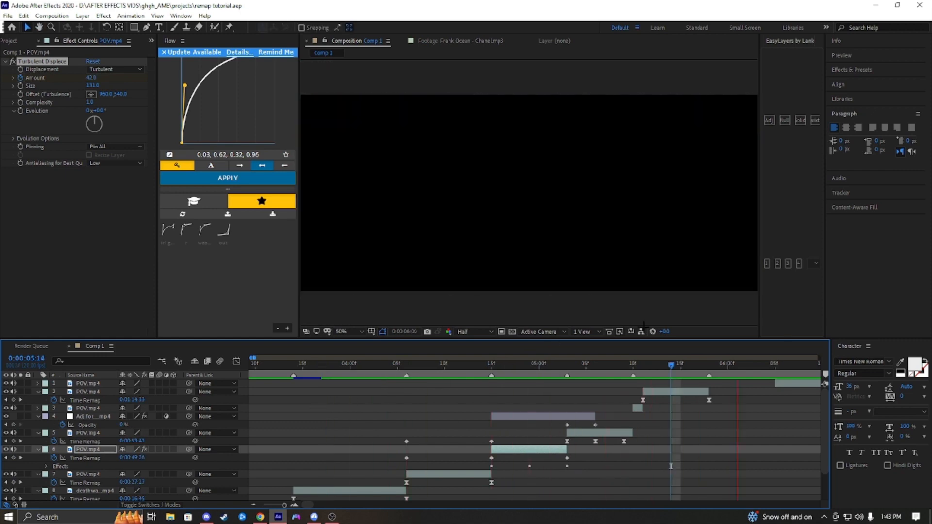
pyautogui.moveTo(667, 371); pyautogui.dragTo(423, 391)
pyautogui.press('space')
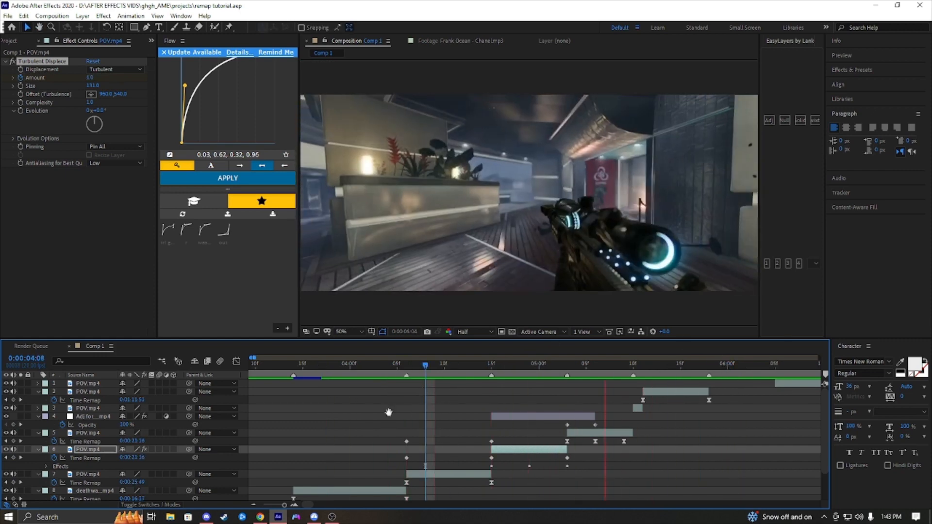
pyautogui.press('space')
pyautogui.press('space')
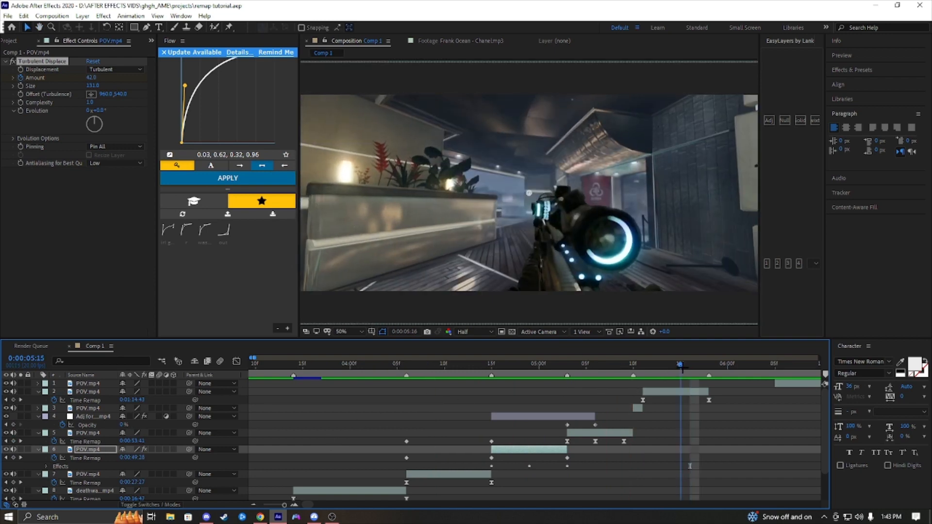
pyautogui.press('space')
pyautogui.press('space')
pyautogui.press('space')
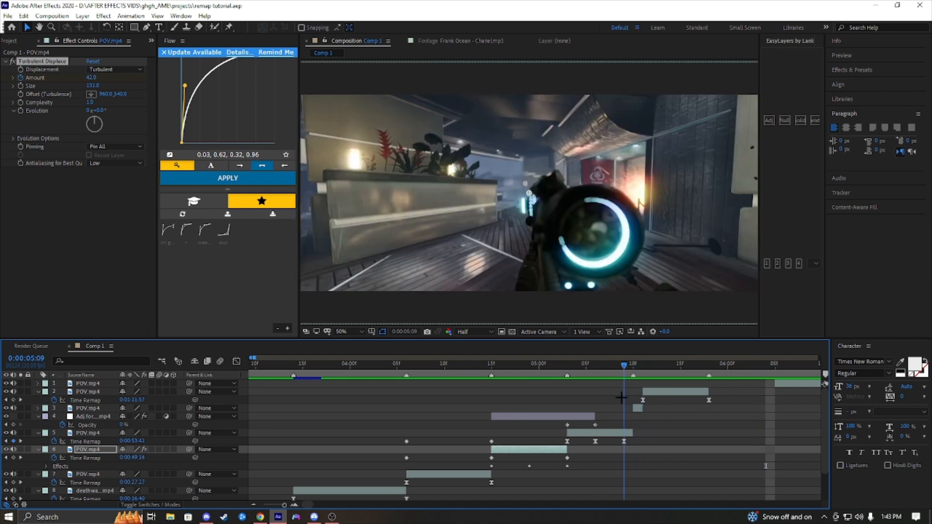
# Add an adjustment layer over the second POV.mp4 clip and extend its start back to 0:00:05:10
pyautogui.click(629, 391)
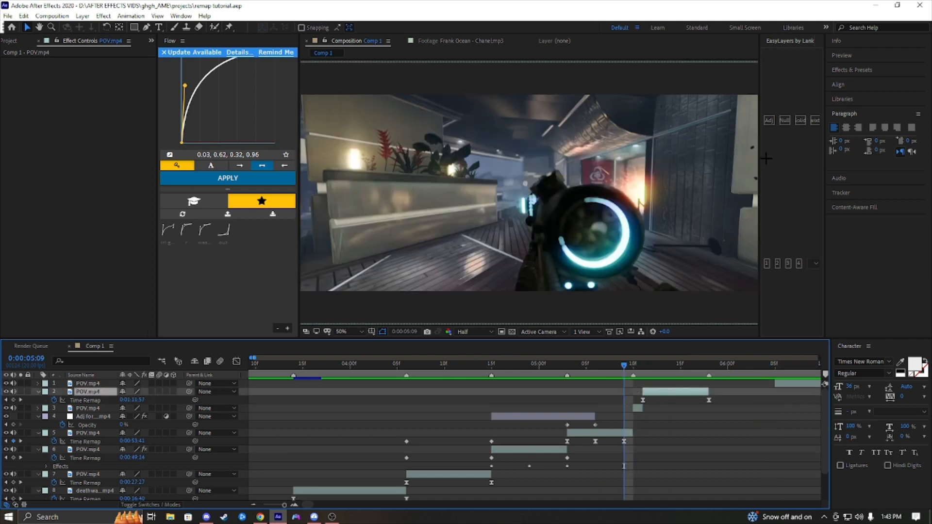
pyautogui.click(769, 121)
pyautogui.moveTo(639, 389); pyautogui.dragTo(631, 393)
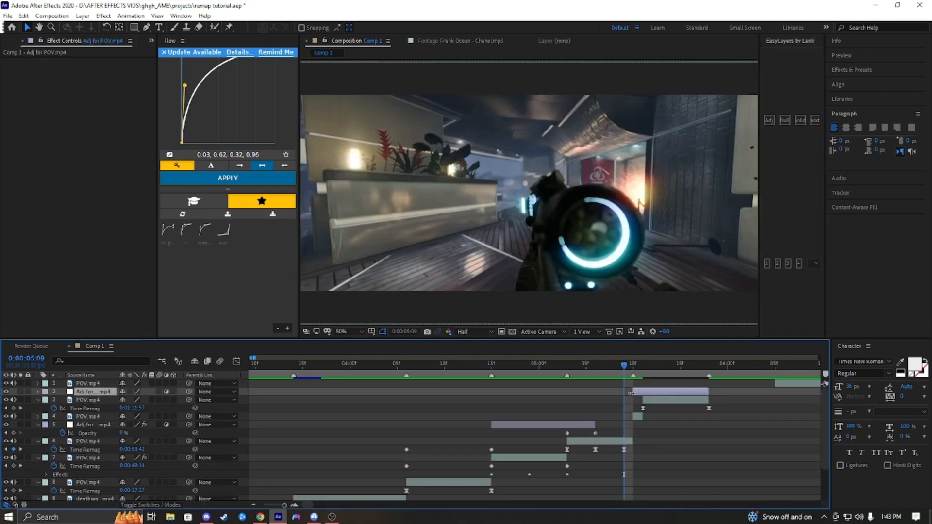
# Split the new adjustment layer at 0:00:05:13 and delete the part after that frame
pyautogui.click(631, 364)
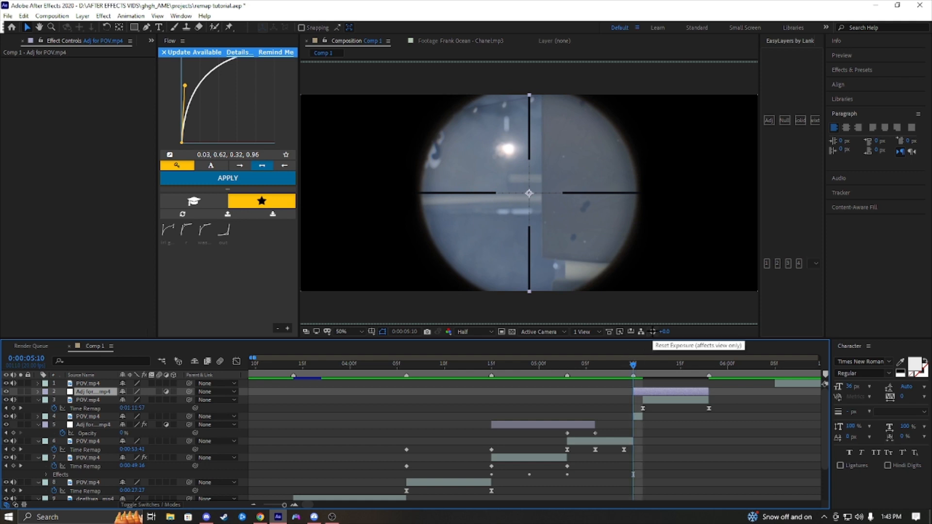
pyautogui.press('pagedown')
pyautogui.press('pagedown')
pyautogui.press('pagedown')
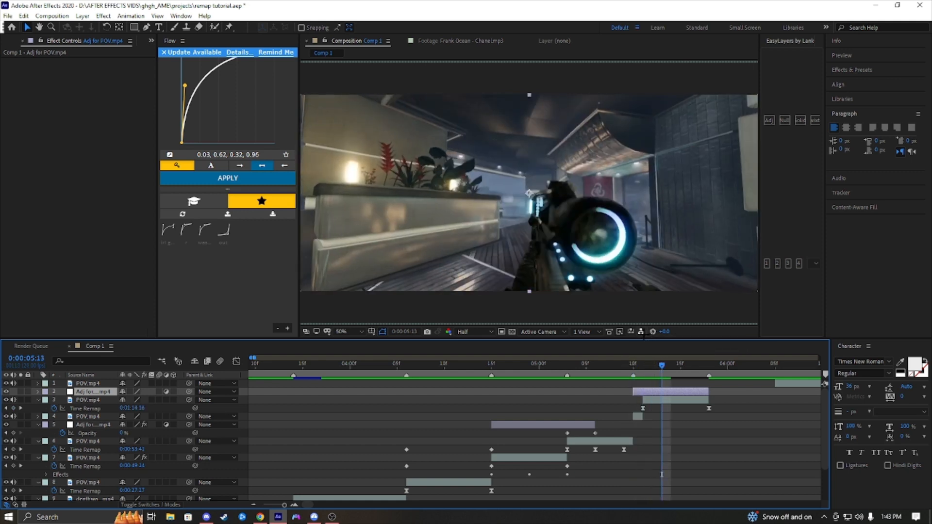
pyautogui.press('pagedown')
pyautogui.press('pageup')
pyautogui.hotkey('ctrl', 'shift', 'd')
pyautogui.press('Delete')
# Extend the adjustment layer's start back to 0:00:05:07 and apply BCC Directional Blur to it
pyautogui.moveTo(624, 365); pyautogui.dragTo(623, 389)
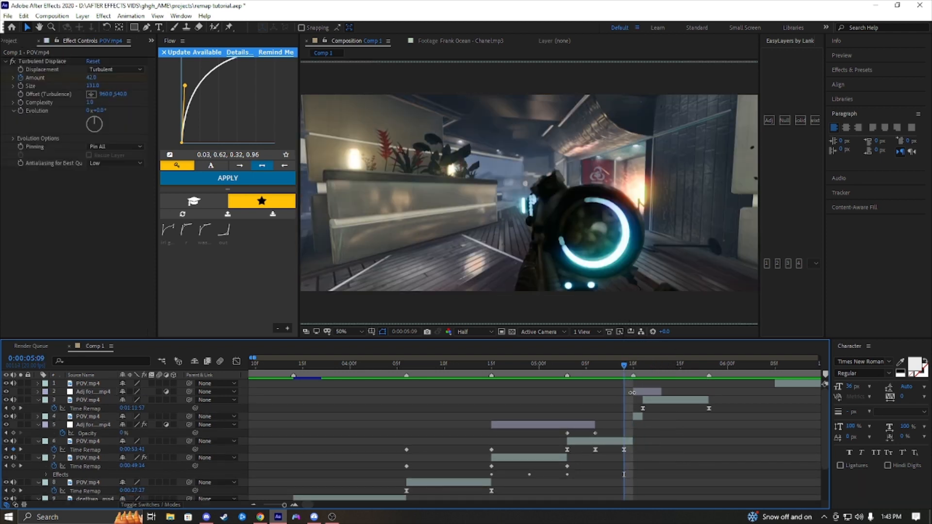
pyautogui.click(631, 392)
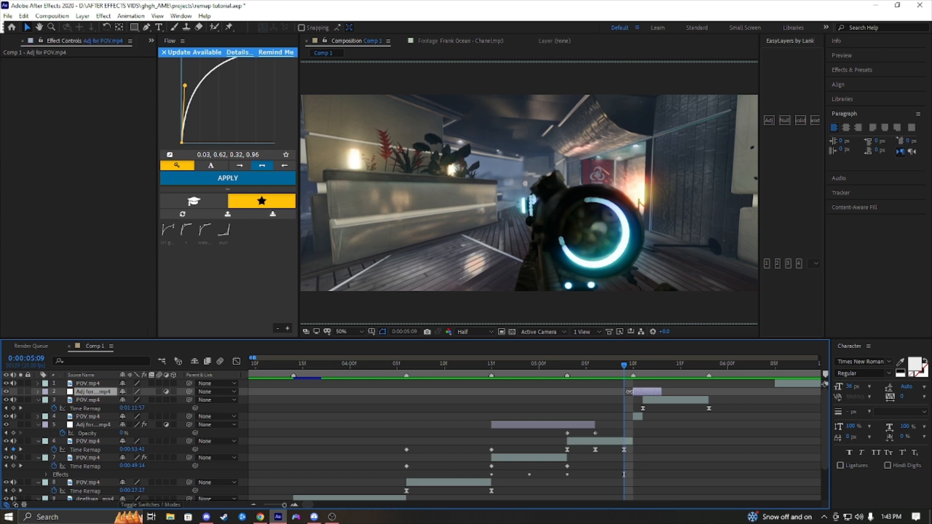
pyautogui.click(606, 366)
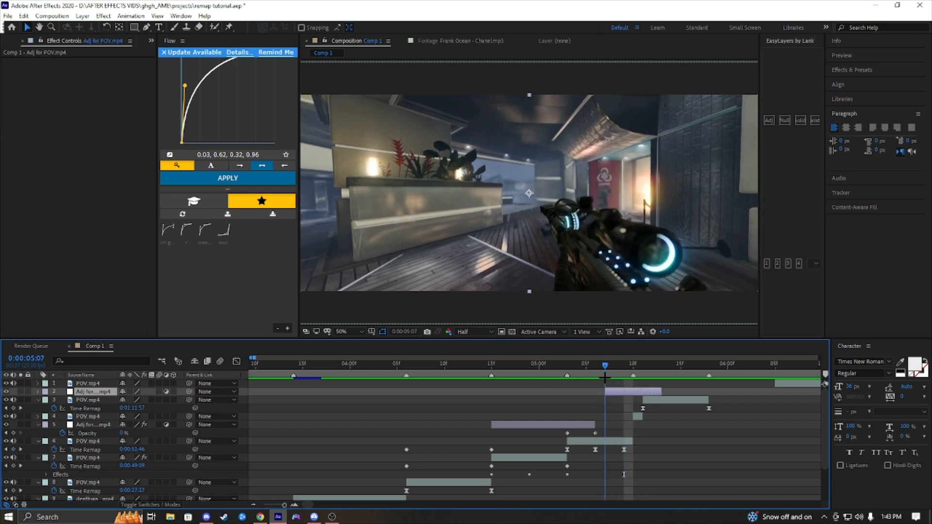
pyautogui.hotkey('ctrl', 'space')
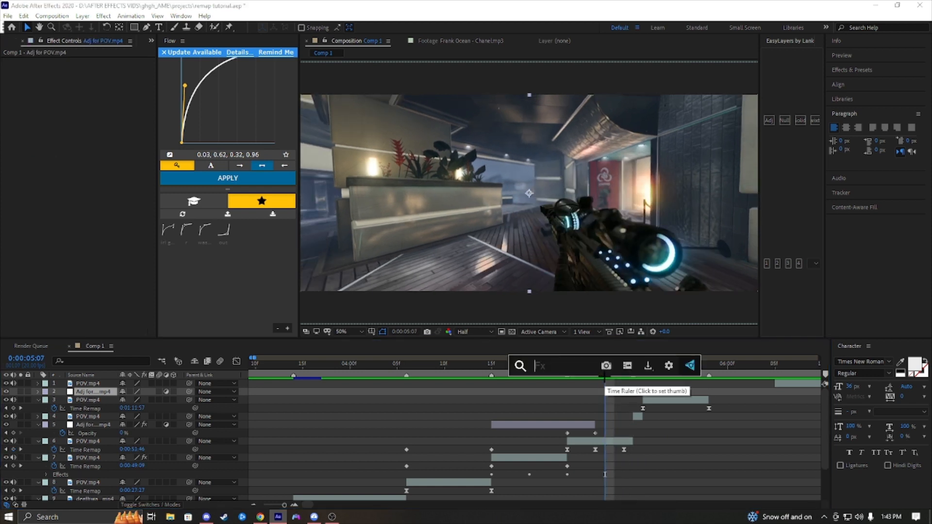
pyautogui.write('dire')
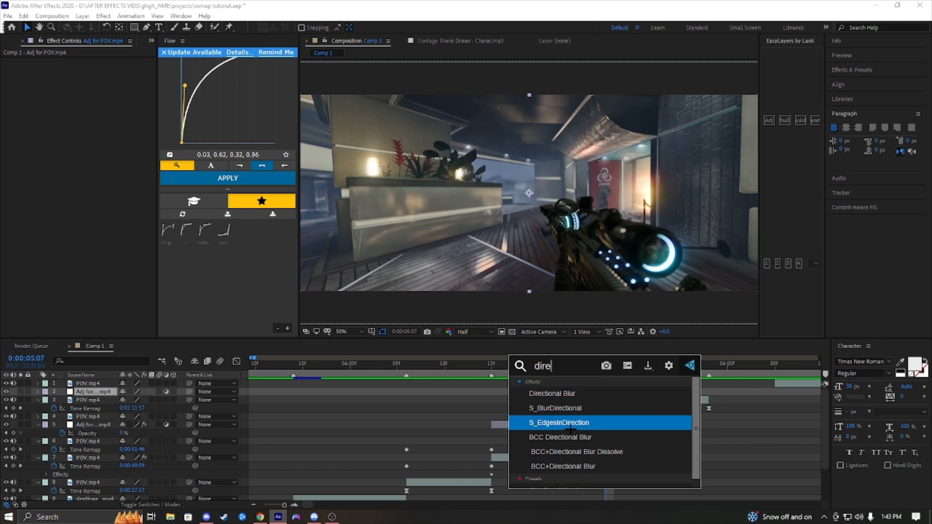
pyautogui.click(590, 431)
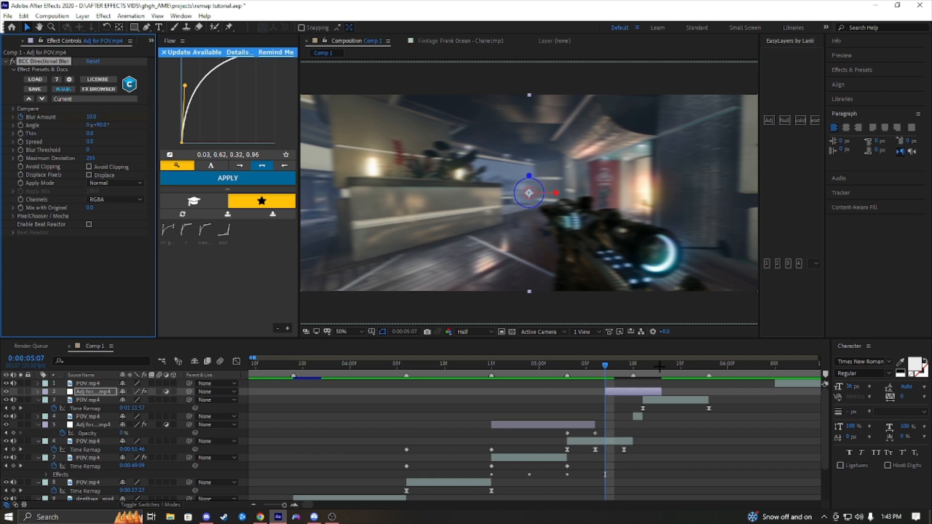
# Move the Blur Amount keyframe of 10 to 0:00:05:10 and keyframe Blur Amount at 0 at 0:00:05:07 and 0:00:05:13
pyautogui.press('u')
pyautogui.moveTo(606, 408); pyautogui.dragTo(637, 421)
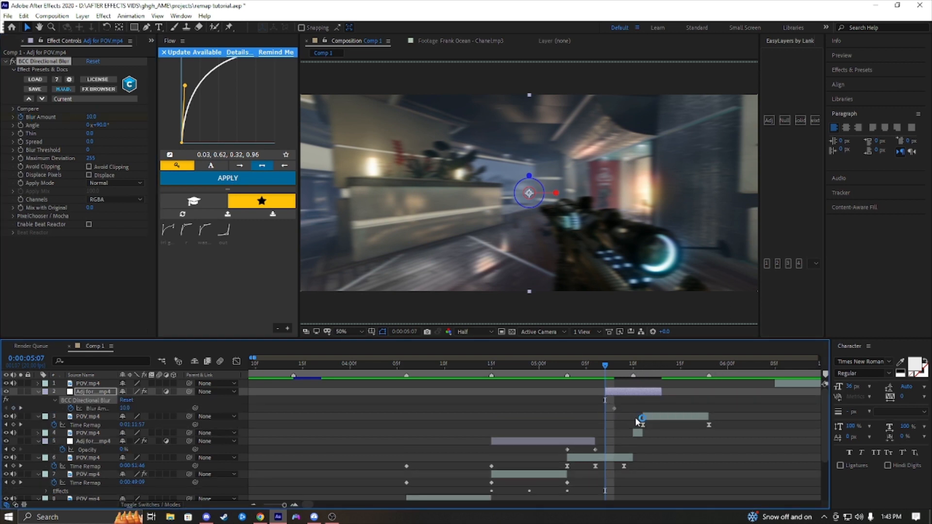
pyautogui.moveTo(645, 367); pyautogui.dragTo(635, 442)
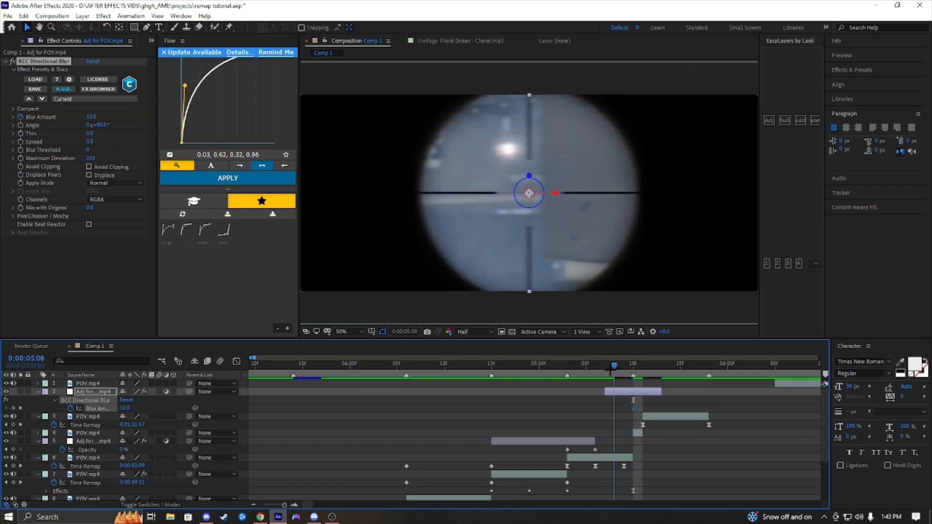
pyautogui.press('pageup')
pyautogui.moveTo(92, 116); pyautogui.dragTo(82, 116)
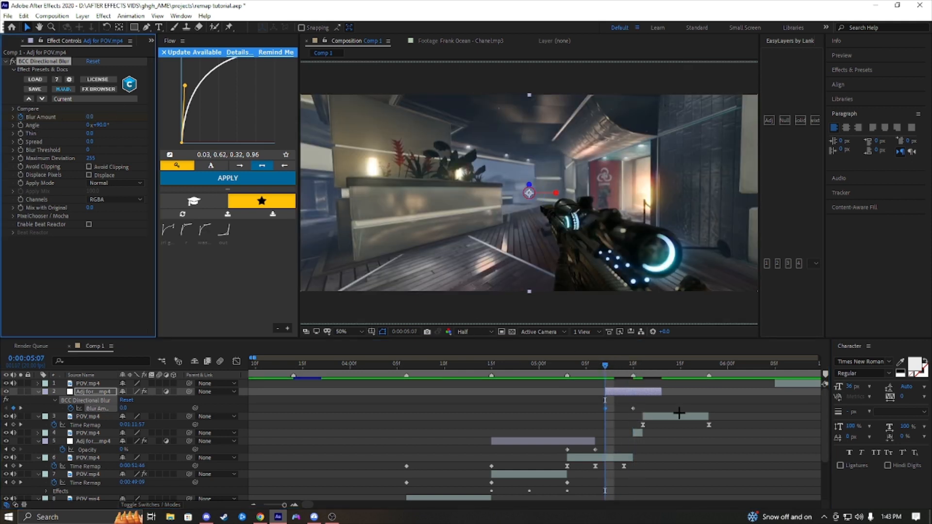
pyautogui.press('o')
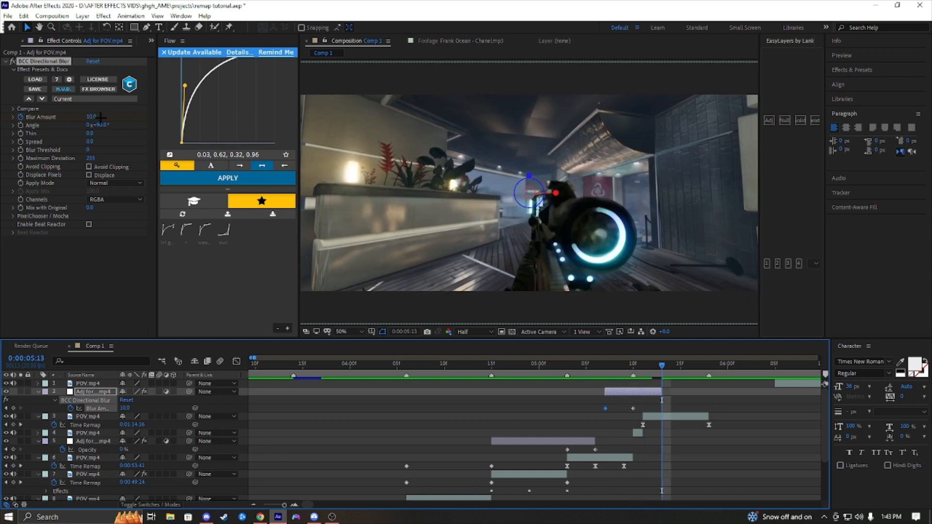
pyautogui.moveTo(100, 117); pyautogui.dragTo(18, 136)
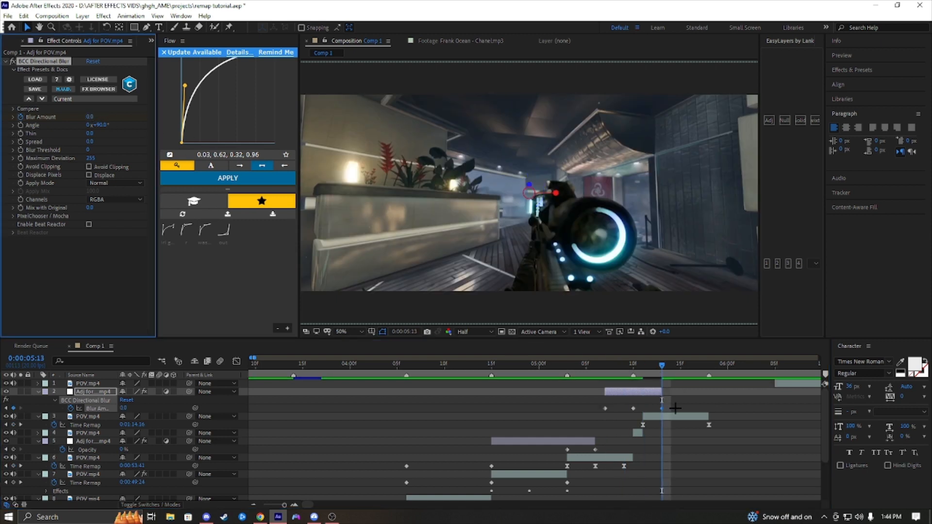
# Ease the three Blur Amount keyframes and reshape their graph curve into a steep peak at 0:00:05:10
pyautogui.moveTo(675, 408); pyautogui.dragTo(596, 405)
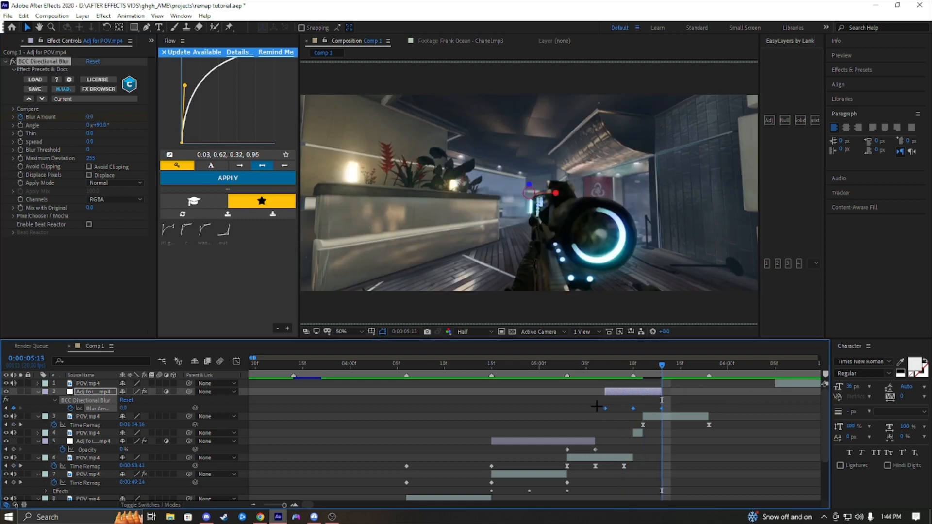
pyautogui.click(237, 361)
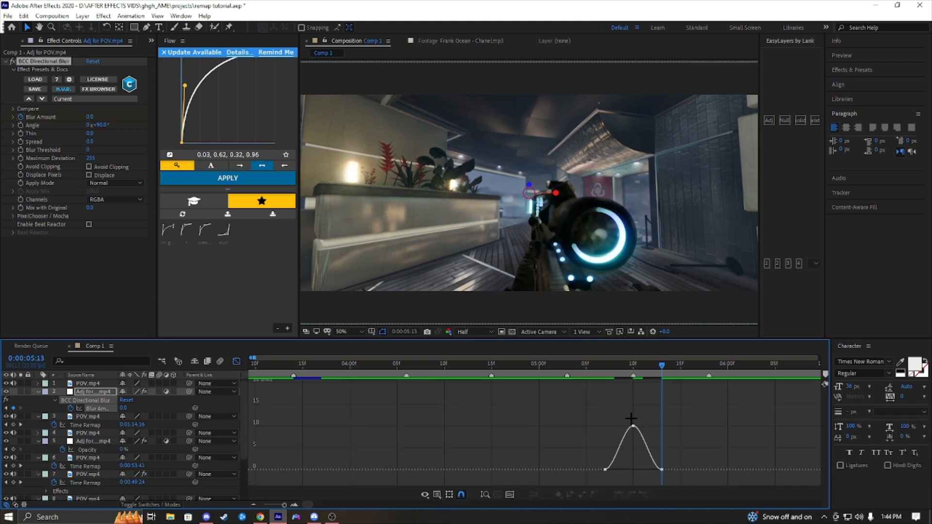
pyautogui.click(294, 505)
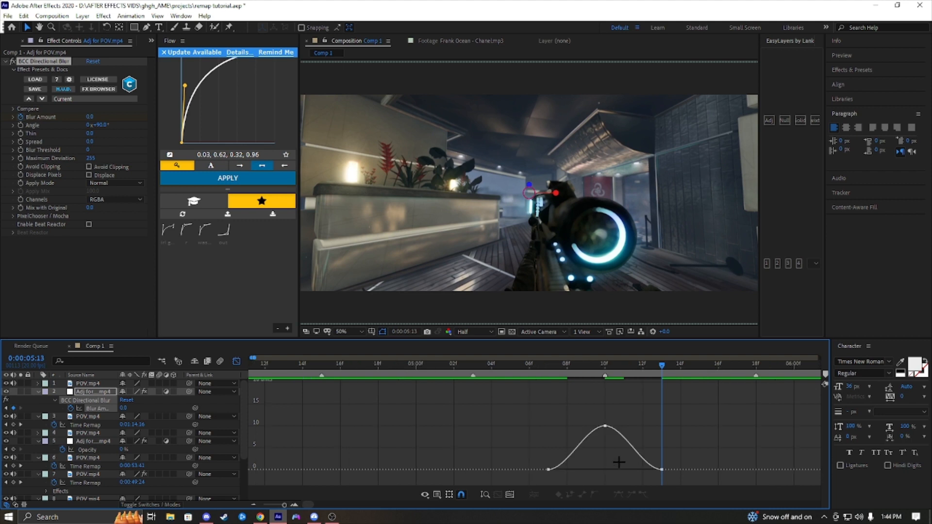
pyautogui.moveTo(675, 463); pyautogui.dragTo(604, 439)
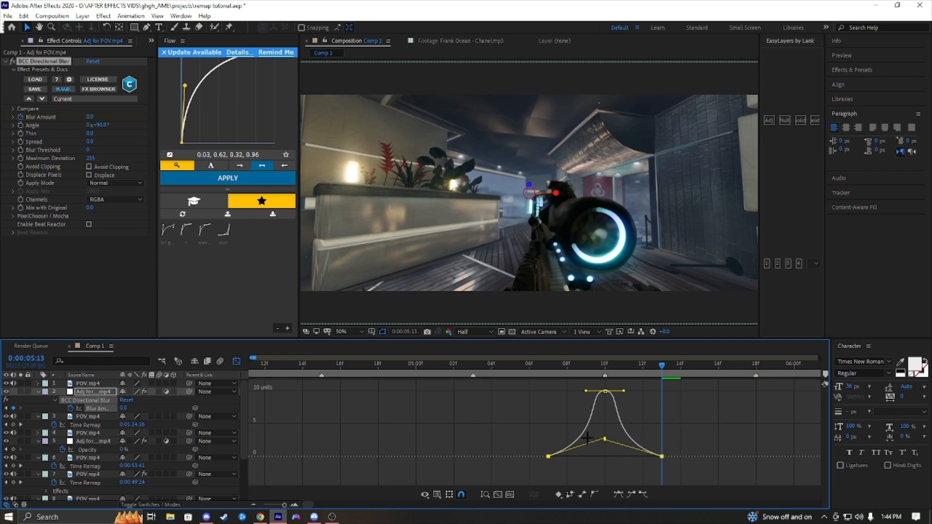
pyautogui.moveTo(662, 398); pyautogui.dragTo(548, 403)
# Play back the directional blur transition around 0:00:05:10 and save the project
pyautogui.press('space')
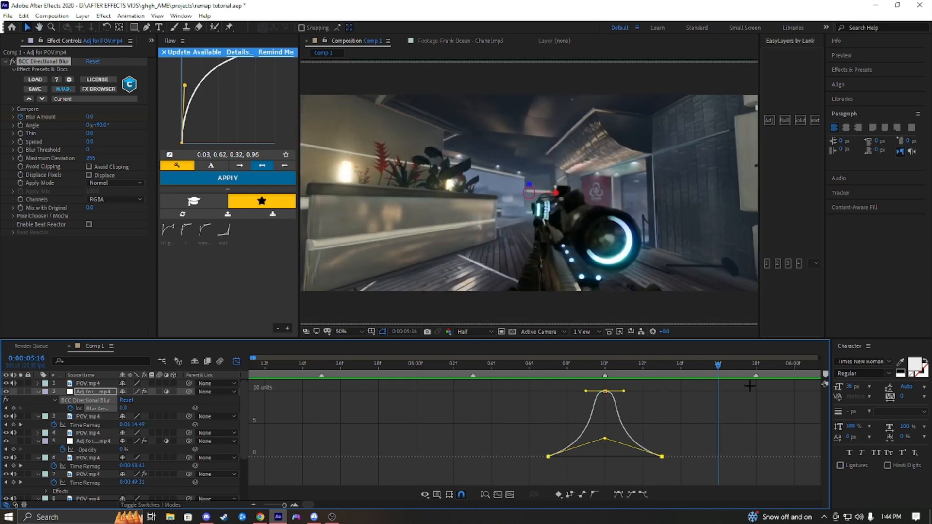
pyautogui.moveTo(722, 365); pyautogui.dragTo(415, 427)
pyautogui.press('space')
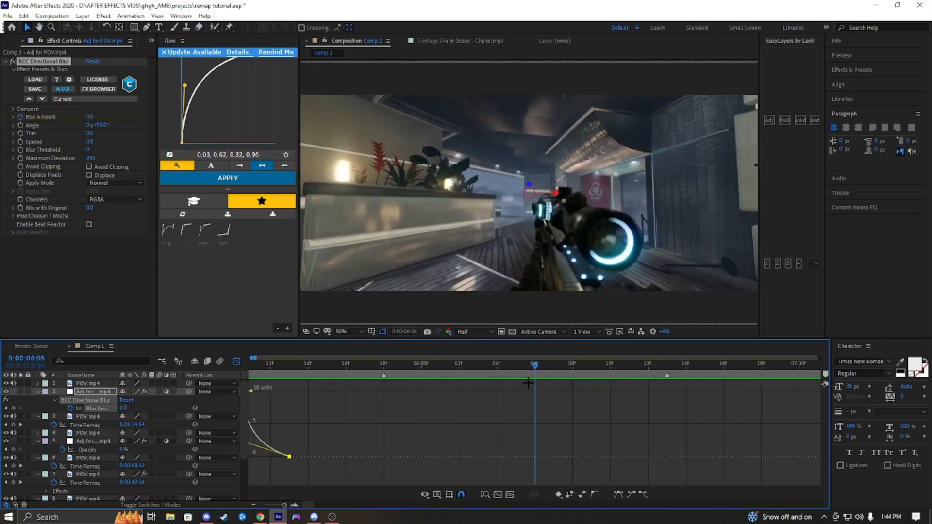
pyautogui.hotkey('ctrl', 's')
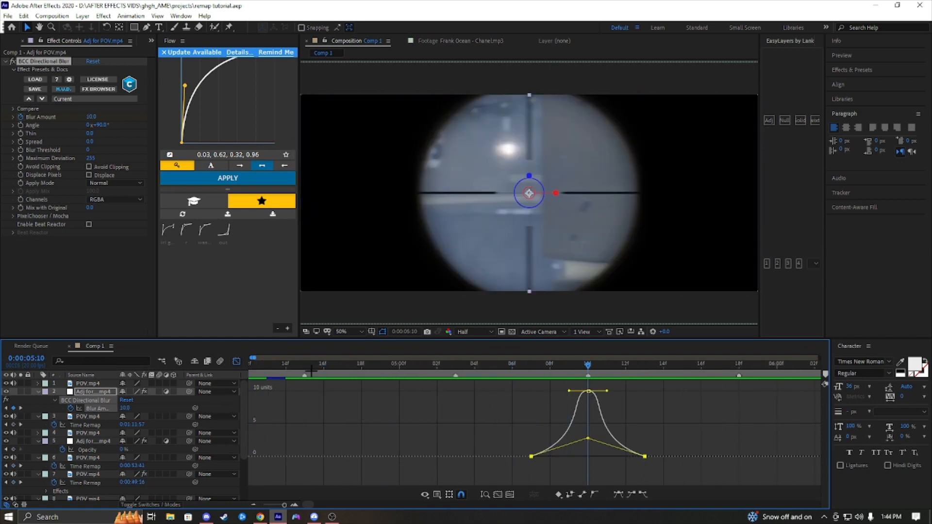
# Return to the layer timeline and replay the sequence from before the displacement through the directional blur transition
pyautogui.hotkey('shift', 'F3')
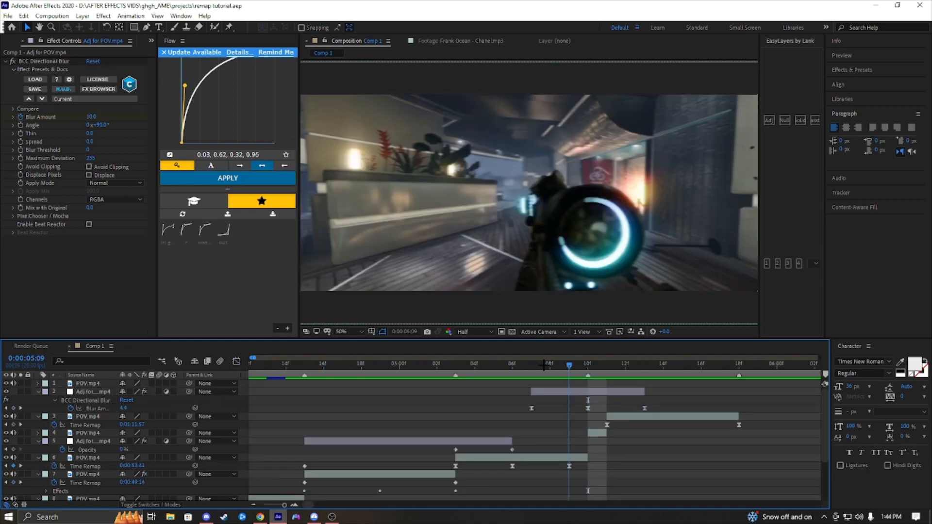
pyautogui.moveTo(358, 393); pyautogui.dragTo(414, 398)
pyautogui.press('space')
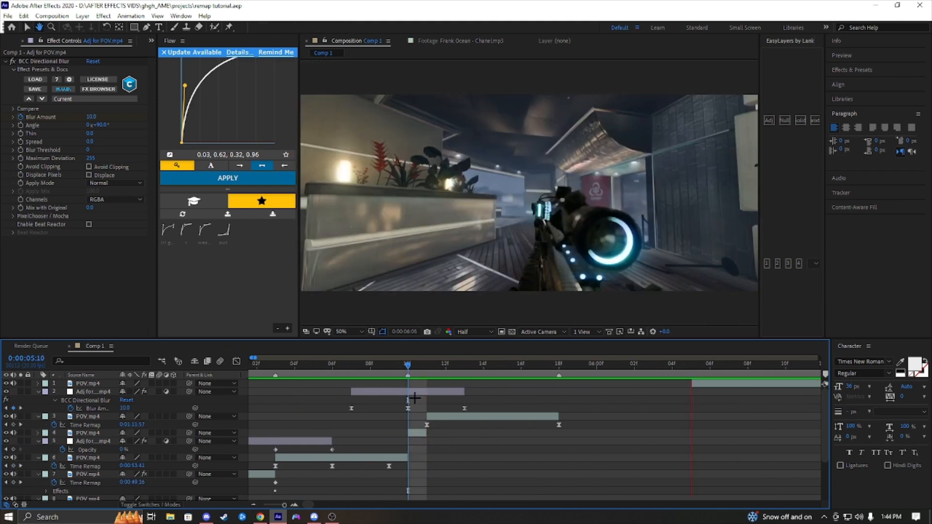
pyautogui.press('space')
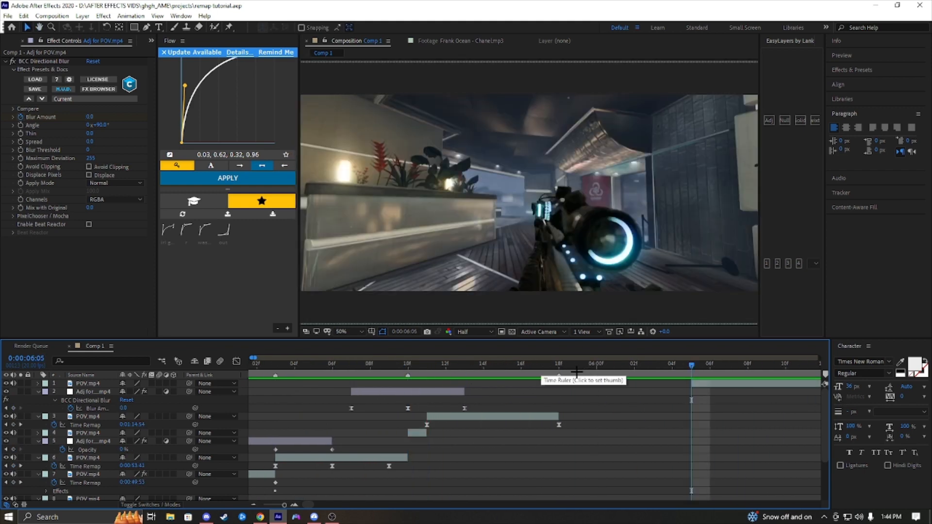
pyautogui.moveTo(686, 378); pyautogui.dragTo(313, 390)
pyautogui.press('space')
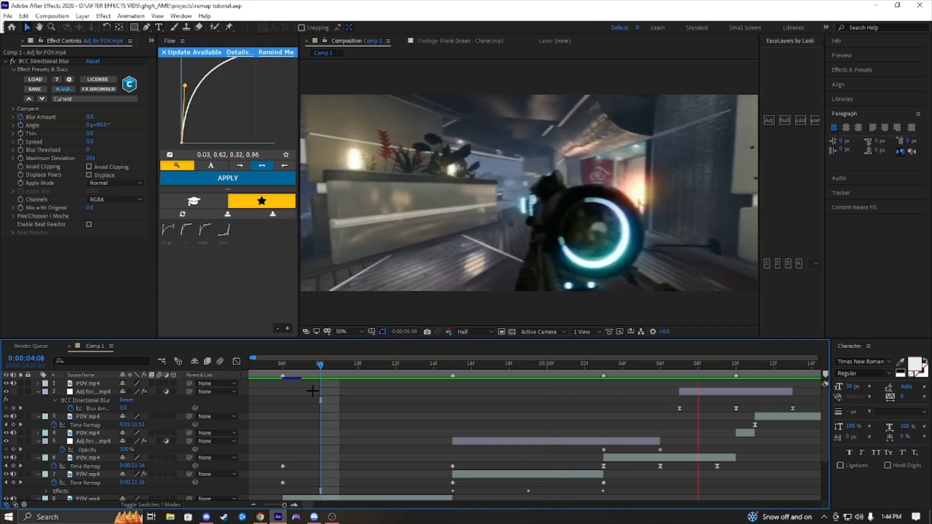
pyautogui.press('space')
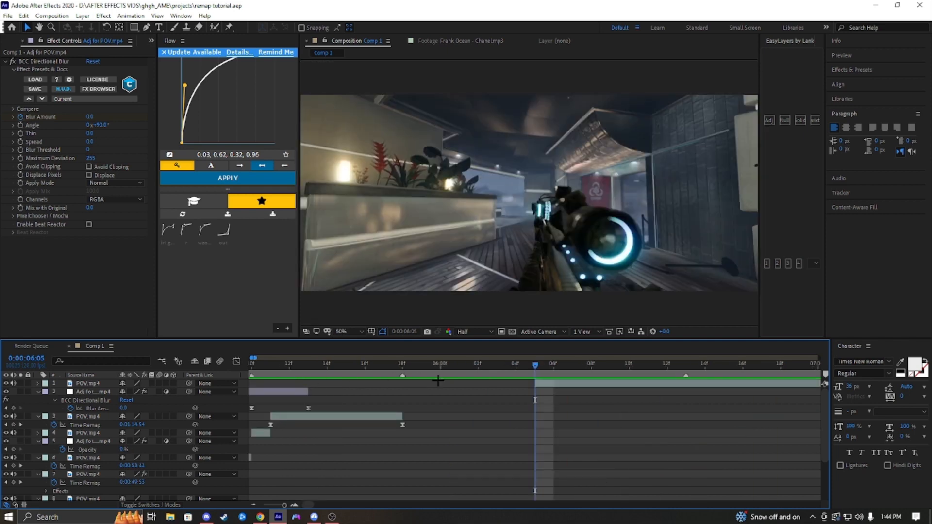
pyautogui.press('space')
pyautogui.moveTo(646, 370); pyautogui.dragTo(306, 429)
pyautogui.press('space')
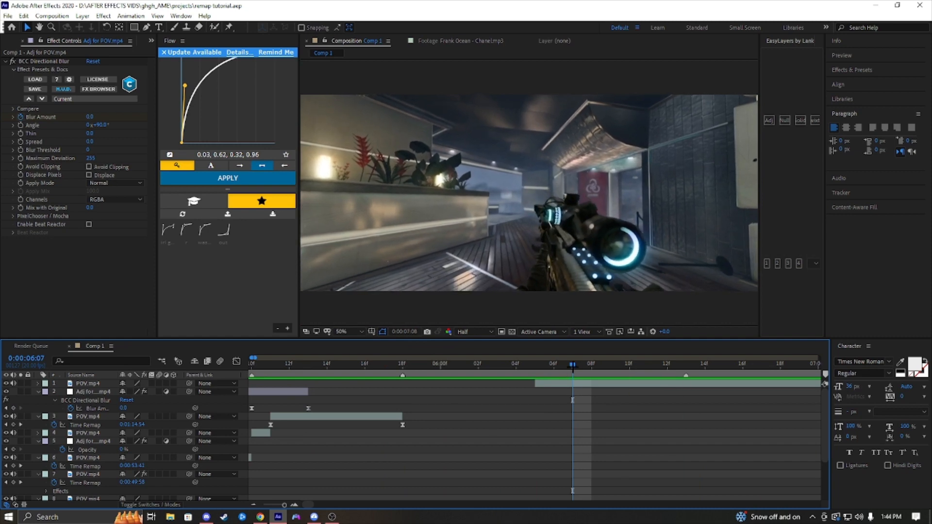
# Replay the directional blur transition and the clip that follows it
pyautogui.moveTo(572, 368); pyautogui.dragTo(326, 402)
pyautogui.press('space')
pyautogui.press('space')
pyautogui.press('space')
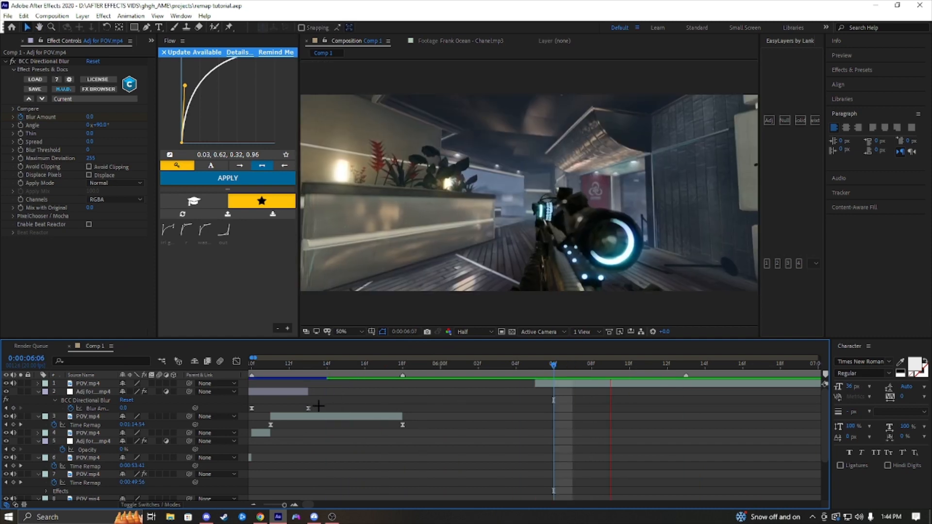
# Slide the top POV.mp4 layer earlier so that it starts at 0:00:06:00
pyautogui.moveTo(761, 366); pyautogui.dragTo(409, 423)
pyautogui.moveTo(595, 383); pyautogui.dragTo(488, 394)
pyautogui.press('-')
pyautogui.press('-')
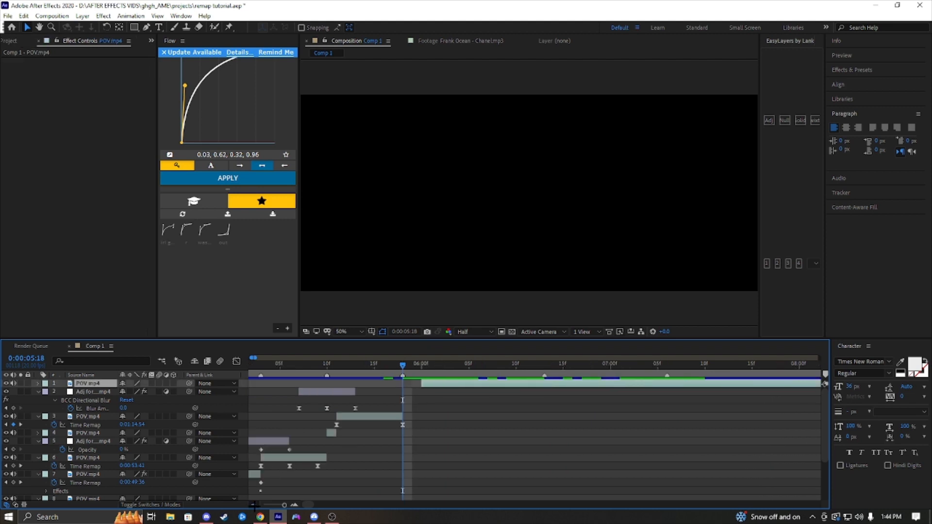
# Save the project and play back the edit through the top POV.mp4 clip from before 0:00:06:00 onward
pyautogui.press('space')
pyautogui.press('space')
pyautogui.moveTo(450, 366); pyautogui.dragTo(338, 385)
pyautogui.press('space')
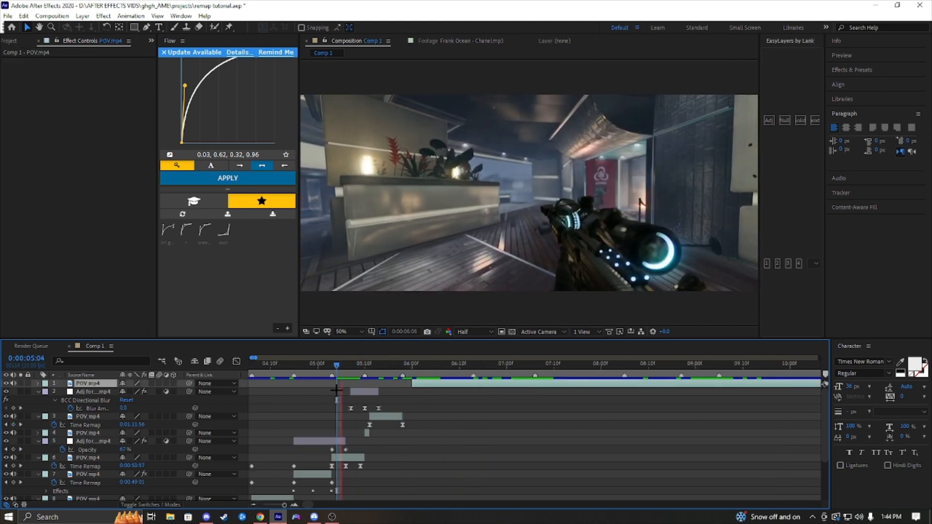
pyautogui.hotkey('ctrl', 's')
pyautogui.moveTo(442, 367); pyautogui.dragTo(409, 377)
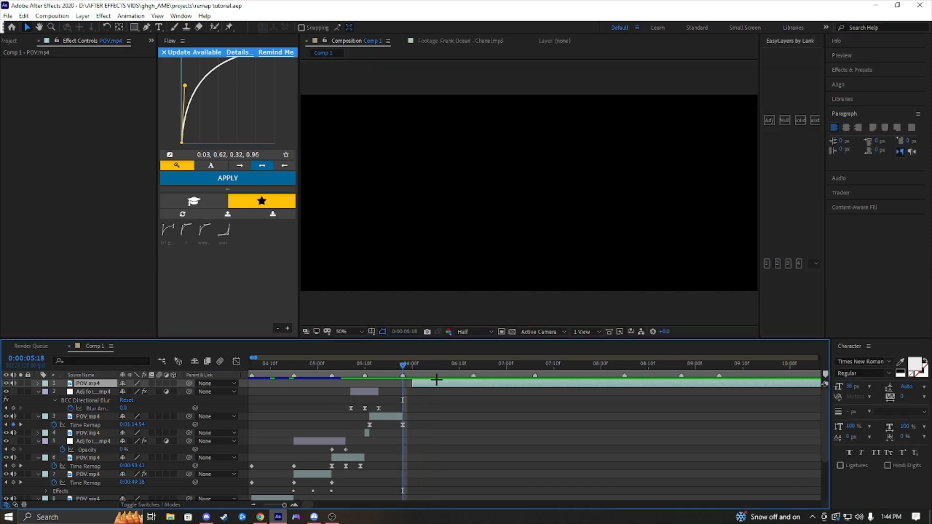
pyautogui.press('space')
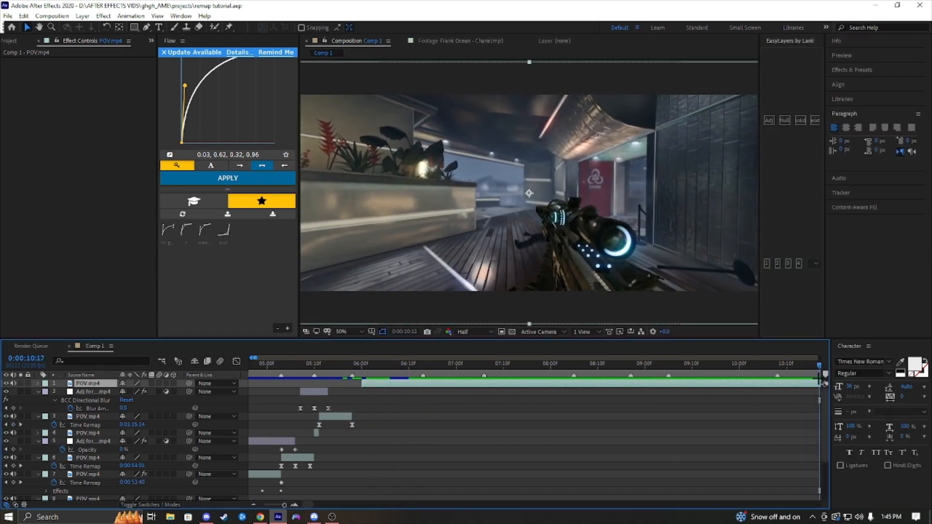
pyautogui.press('space')
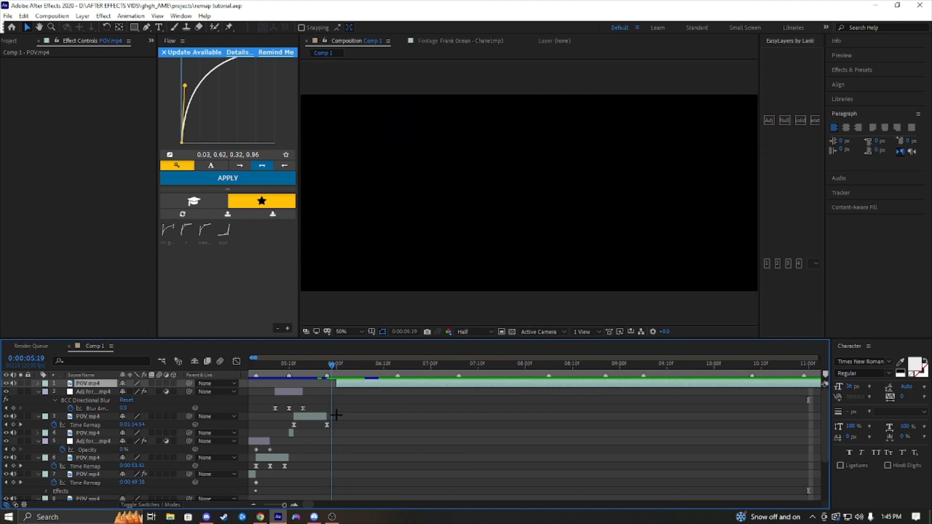
# Enable time remapping on the top POV.mp4 layer at 0:00:06:00 and add a Time Remap keyframe at 0:00:33:01
pyautogui.click(337, 377)
pyautogui.hotkey('ctrl', 'alt', 't')
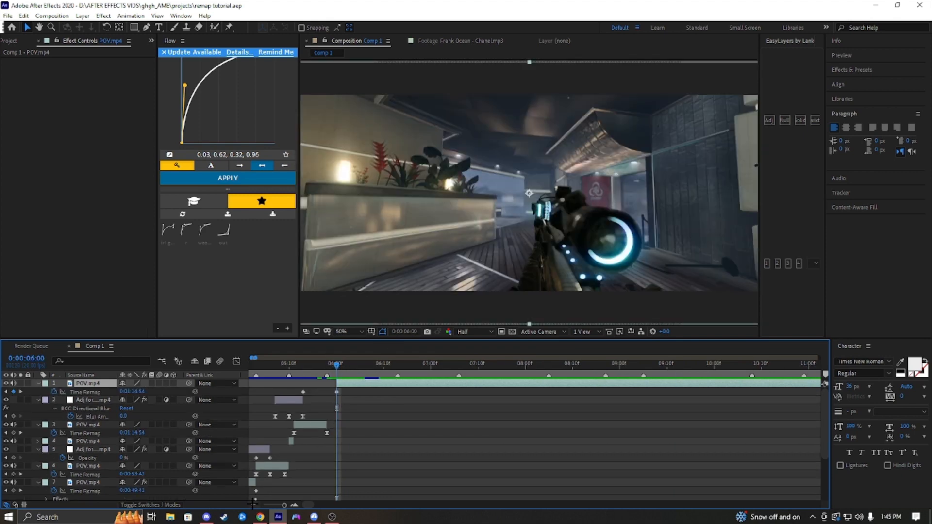
pyautogui.click(253, 504)
pyautogui.moveTo(341, 367); pyautogui.dragTo(739, 356)
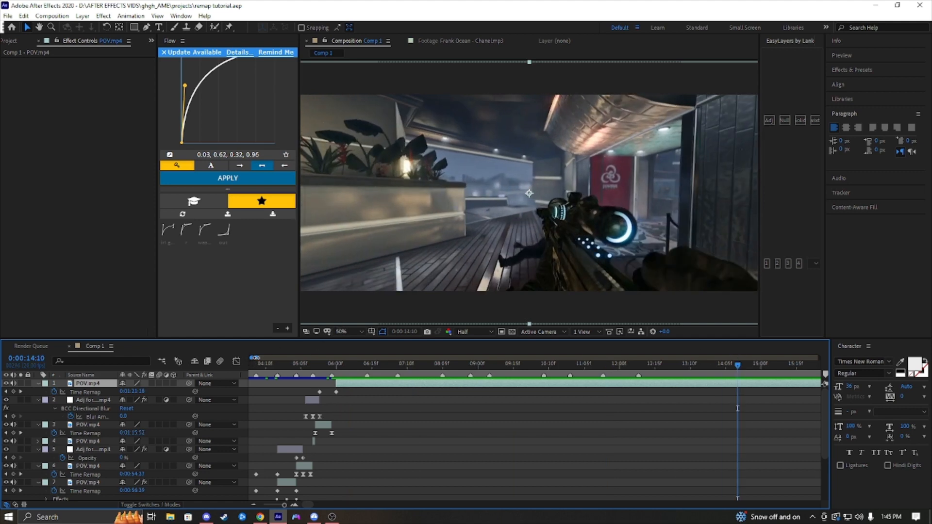
pyautogui.moveTo(257, 357); pyautogui.dragTo(374, 368)
pyautogui.moveTo(386, 369); pyautogui.dragTo(372, 369)
pyautogui.press('space')
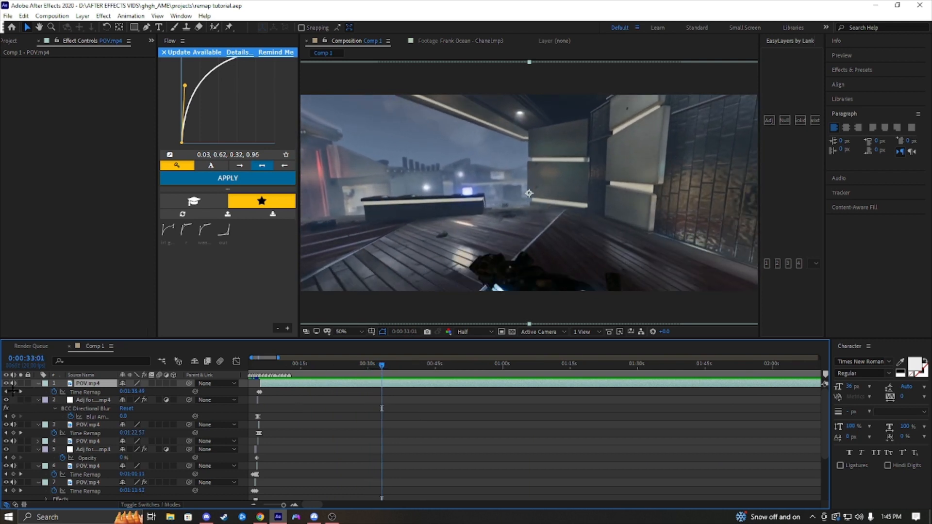
pyautogui.click(13, 391)
# Align the top POV.mp4 layer's start to 0:00:05:18 and move its far Time Remap keyframe back to 0:00:06:13
pyautogui.moveTo(373, 375); pyautogui.dragTo(283, 408)
pyautogui.click(294, 504)
pyautogui.click(294, 504)
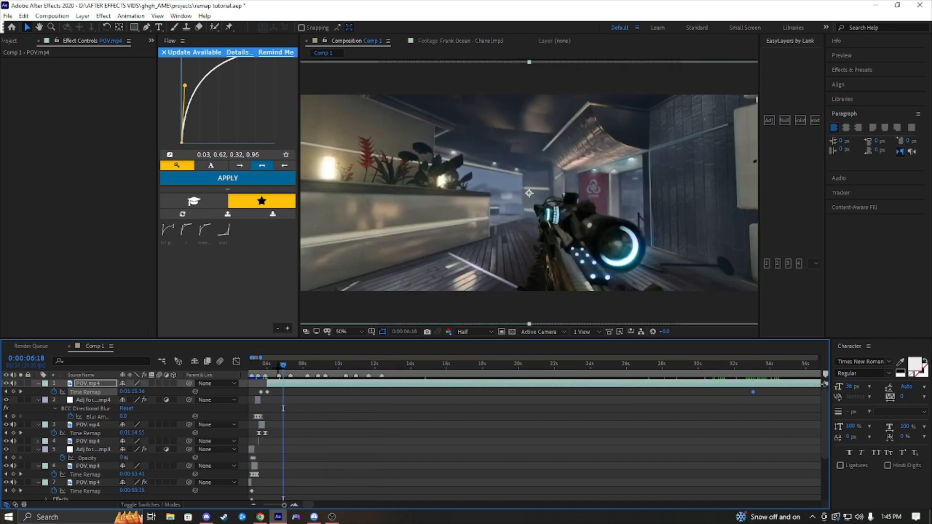
pyautogui.moveTo(278, 370)
pyautogui.mouseDown()
pyautogui.moveTo(265, 378)
pyautogui.moveTo(278, 383)
pyautogui.mouseUp()
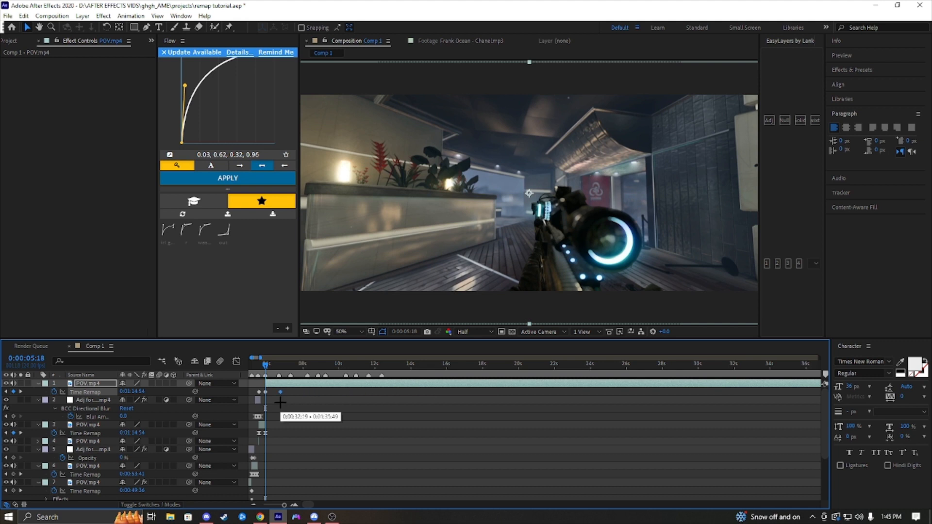
# Split the top POV.mp4 layer at 0:00:06:13 and slide the second part to start at 0:00:06:18
pyautogui.click(294, 504)
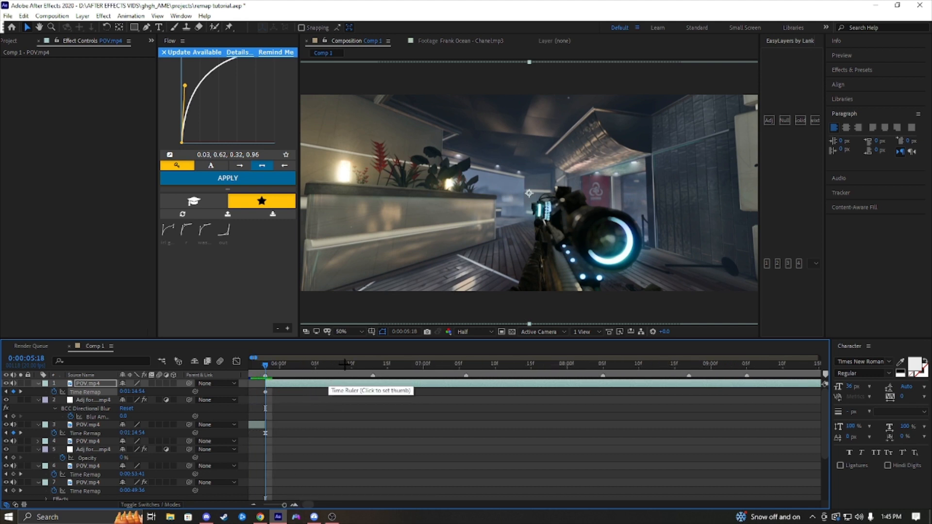
pyautogui.moveTo(344, 364); pyautogui.dragTo(267, 389)
pyautogui.hotkey('ctrl', 'shift', 'd')
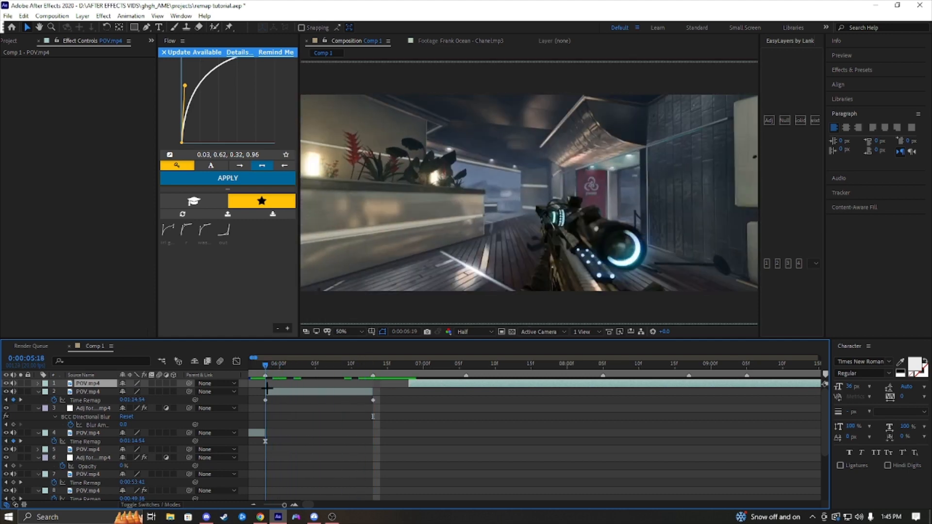
# Play back the shortened POV.mp4 clip together with the section leading into it
pyautogui.press('space')
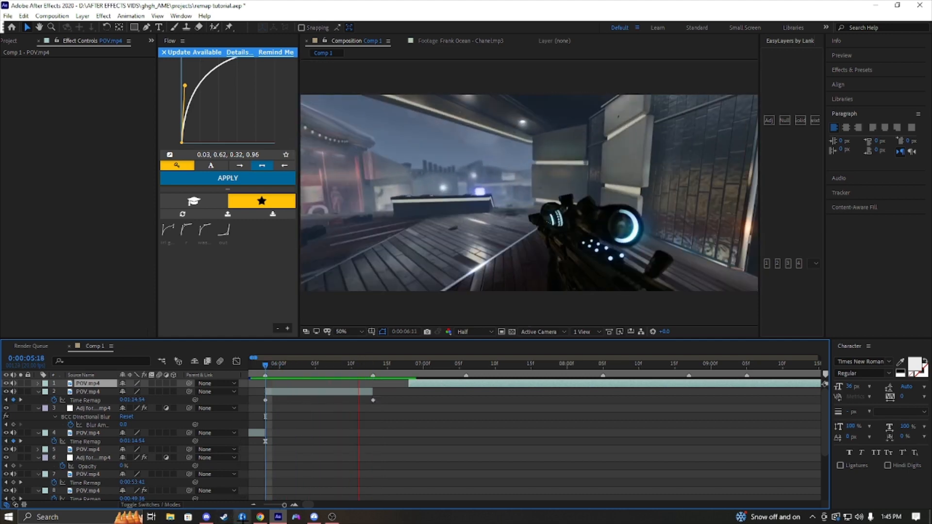
pyautogui.press('space')
pyautogui.press('space')
pyautogui.moveTo(402, 370); pyautogui.dragTo(378, 424)
pyautogui.press('space')
pyautogui.press('space')
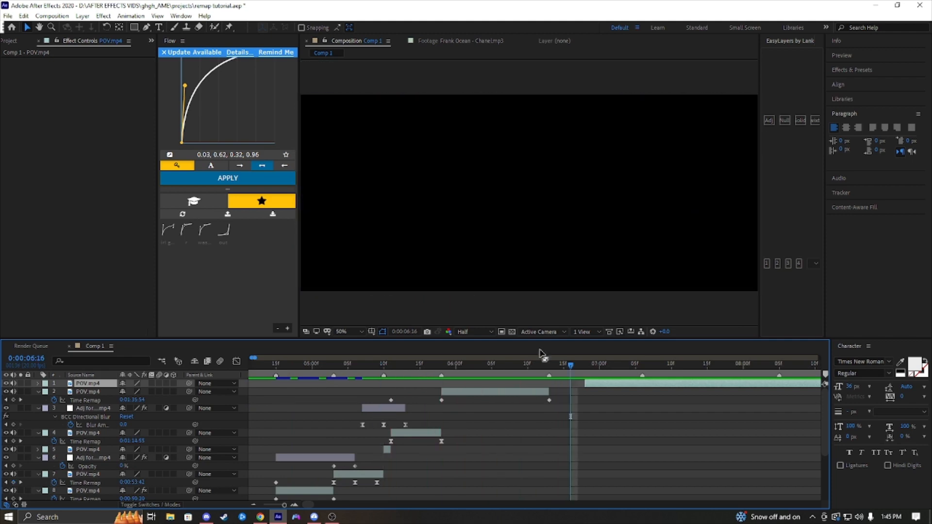
# Move the clip's last Time Remap keyframe from its end to 0:00:06:05
pyautogui.press('pageup')
pyautogui.press('pageup')
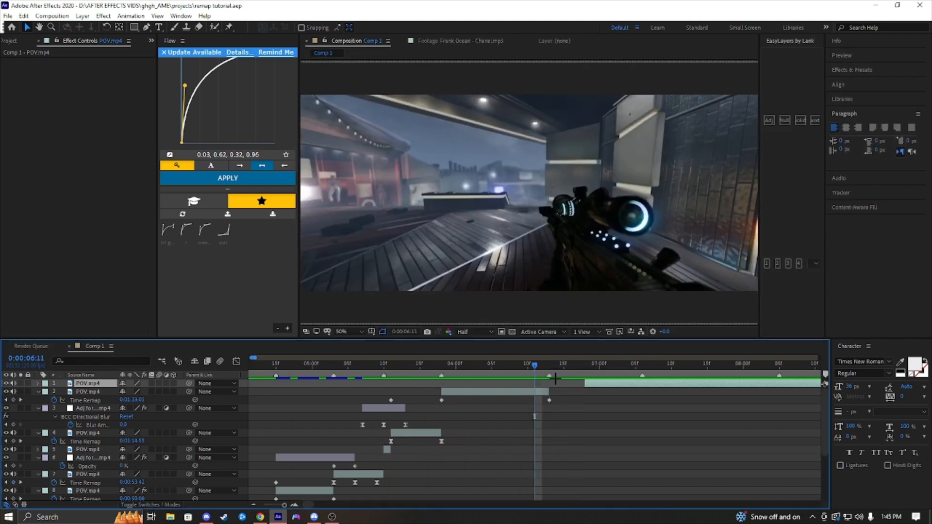
pyautogui.click(549, 400)
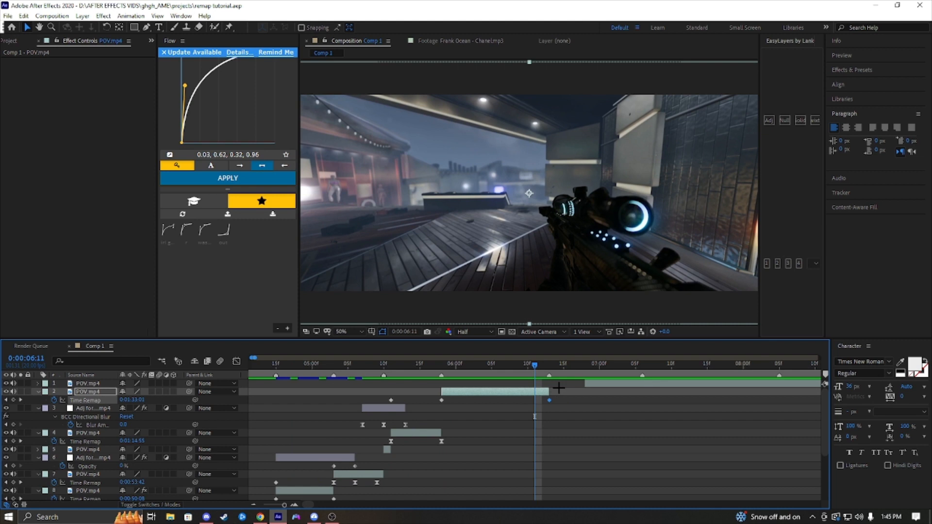
pyautogui.moveTo(549, 399); pyautogui.dragTo(488, 406)
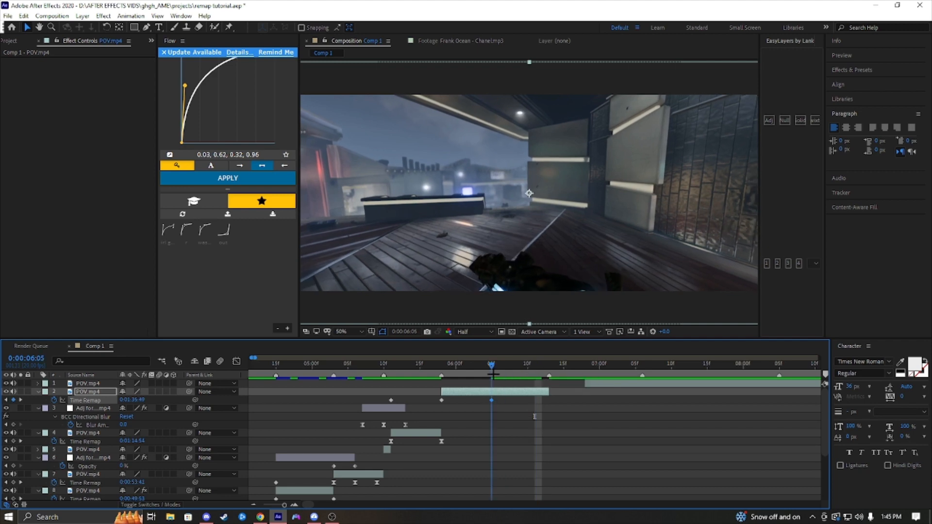
# Add a Time Remap keyframe of about 0:01:40 to the clip and place it at 0:00:06:09
pyautogui.moveTo(535, 365); pyautogui.dragTo(498, 391)
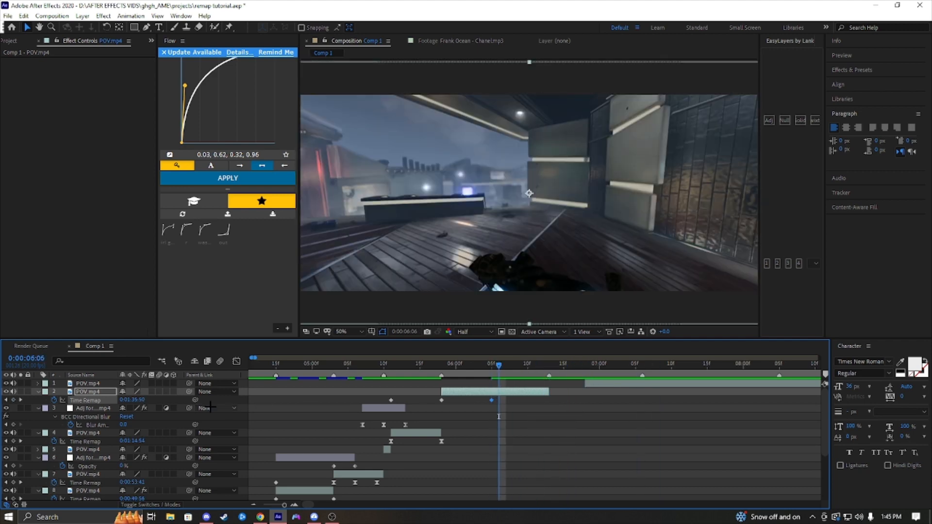
pyautogui.moveTo(141, 399); pyautogui.dragTo(274, 393)
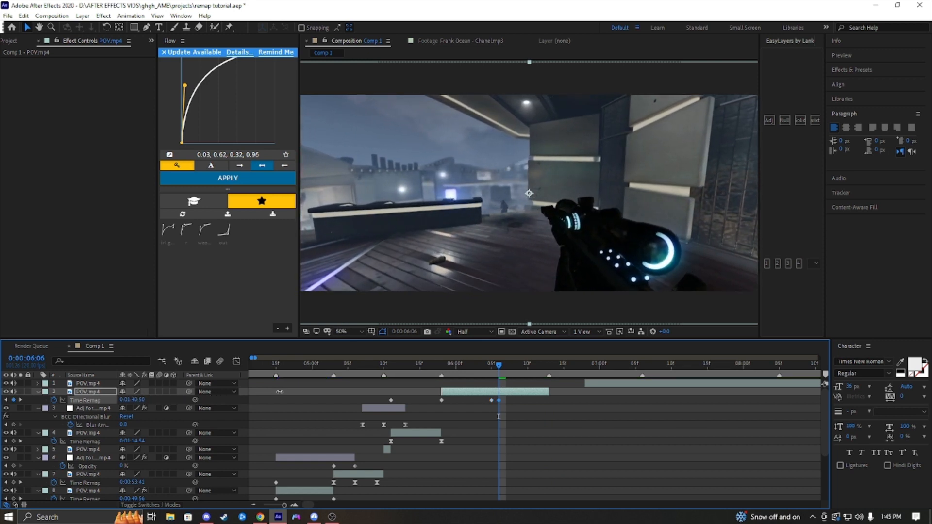
pyautogui.moveTo(497, 400); pyautogui.dragTo(520, 399)
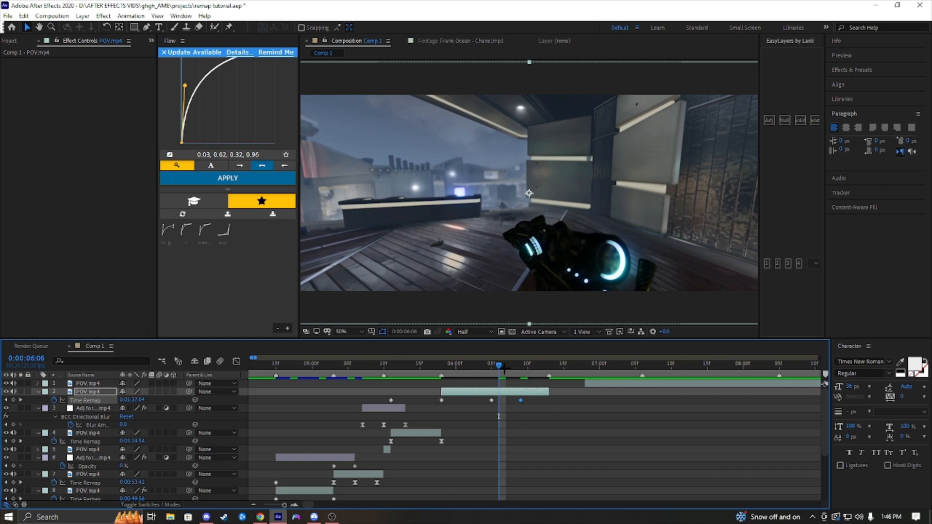
pyautogui.moveTo(504, 368); pyautogui.dragTo(544, 373)
pyautogui.moveTo(134, 404); pyautogui.dragTo(151, 404)
pyautogui.hotkey('ctrl', 'z')
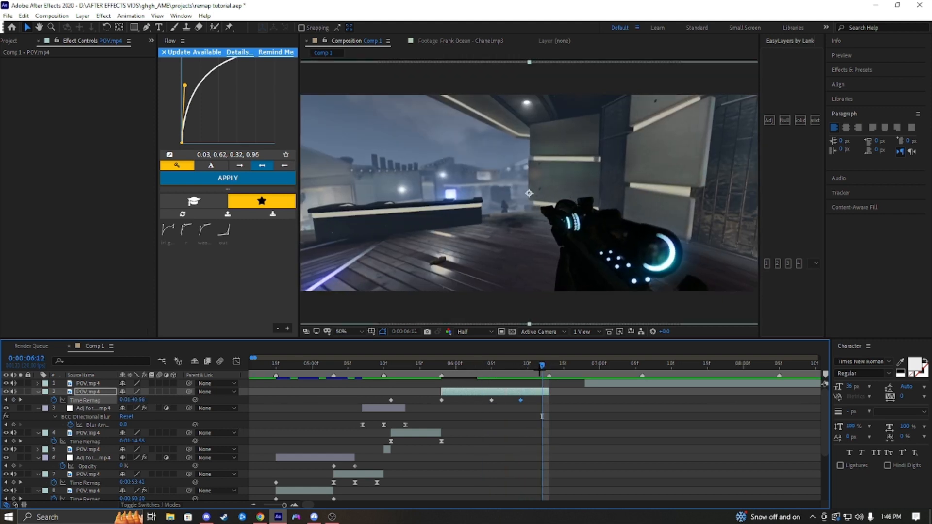
# Add a Time Remap keyframe of 0:01:42:55 to the clip and place it at 0:00:06:12
pyautogui.press('pageup')
pyautogui.press('pageup')
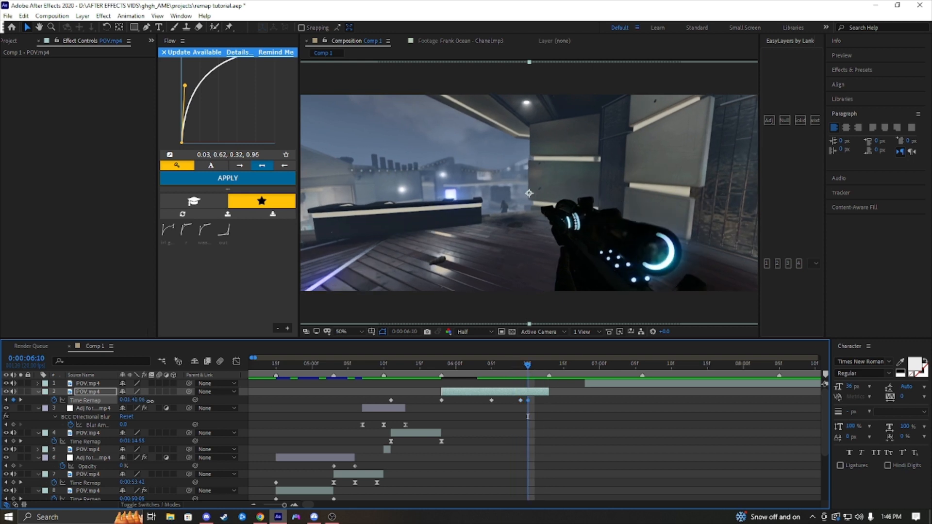
pyautogui.moveTo(150, 401); pyautogui.dragTo(201, 402)
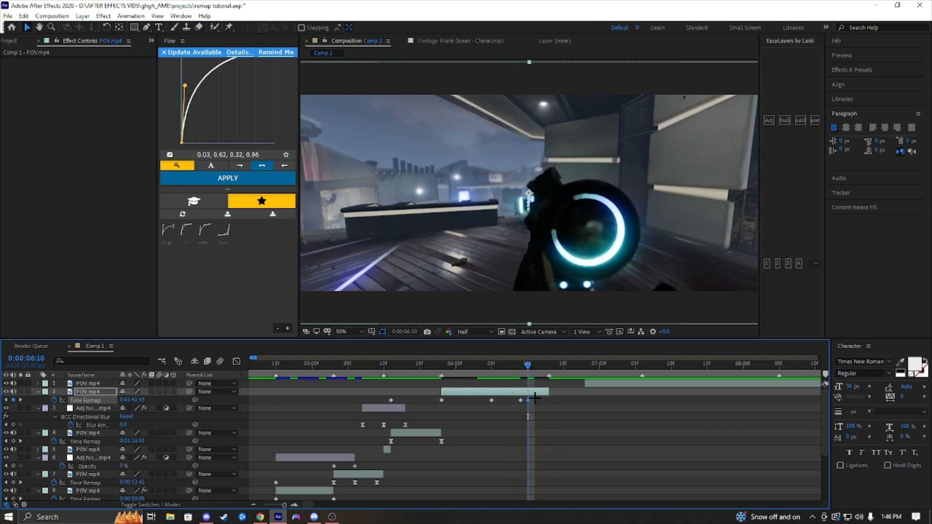
pyautogui.press('pagedown')
pyautogui.press('pagedown')
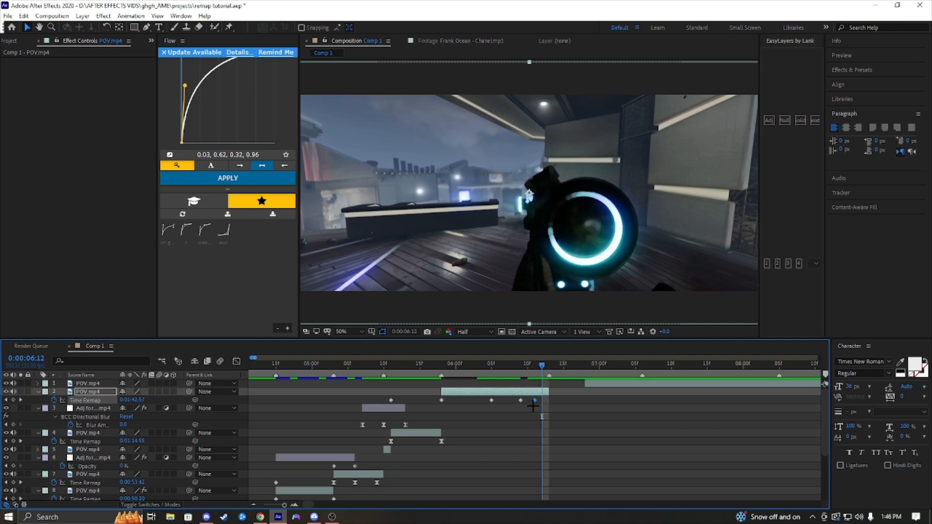
pyautogui.moveTo(539, 400); pyautogui.dragTo(490, 392)
# Apply Easy Ease to the Time Remap keyframes at 0:00:06:05, 0:00:06:09 and 0:00:06:12
pyautogui.press('pagedown')
pyautogui.press('pagedown')
pyautogui.press('pagedown')
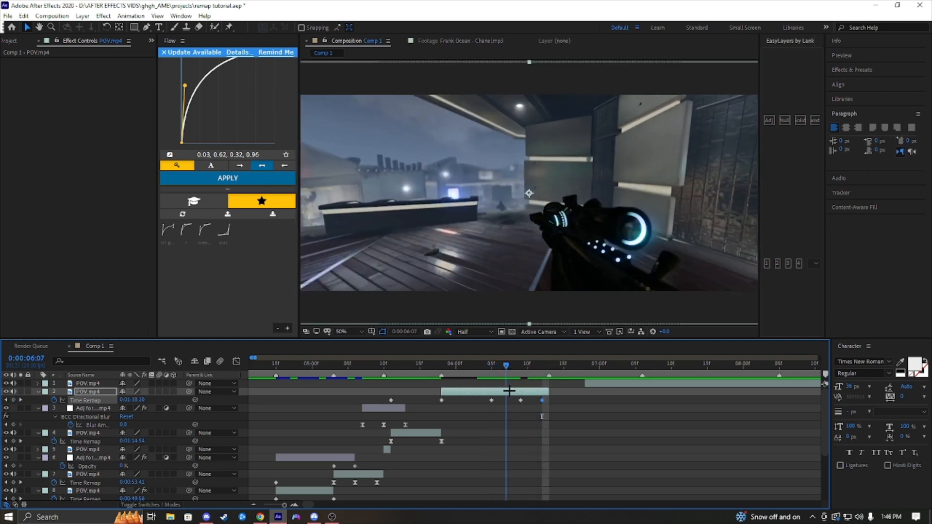
pyautogui.press('F9')
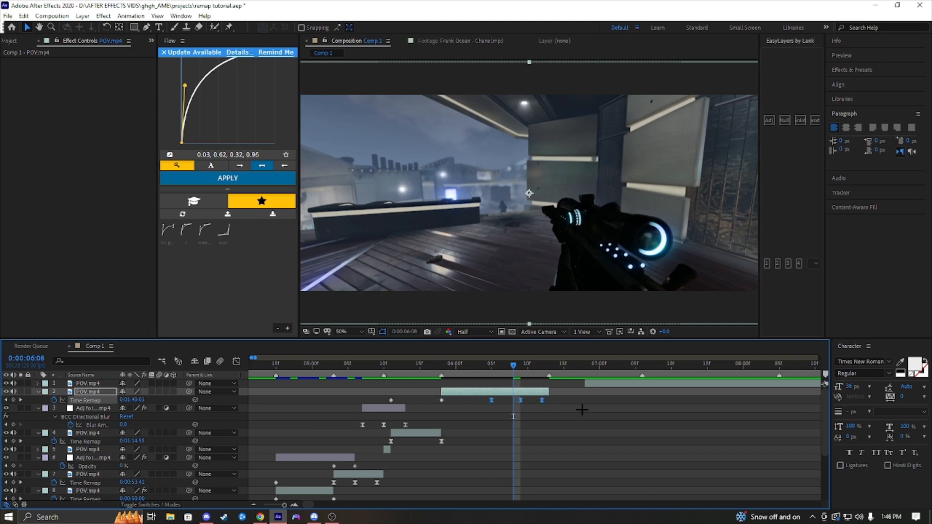
# Reshape the Time Remap graph curve to rise steeply from 0:00:06:05 and level off into 0:00:06:09
pyautogui.click(237, 361)
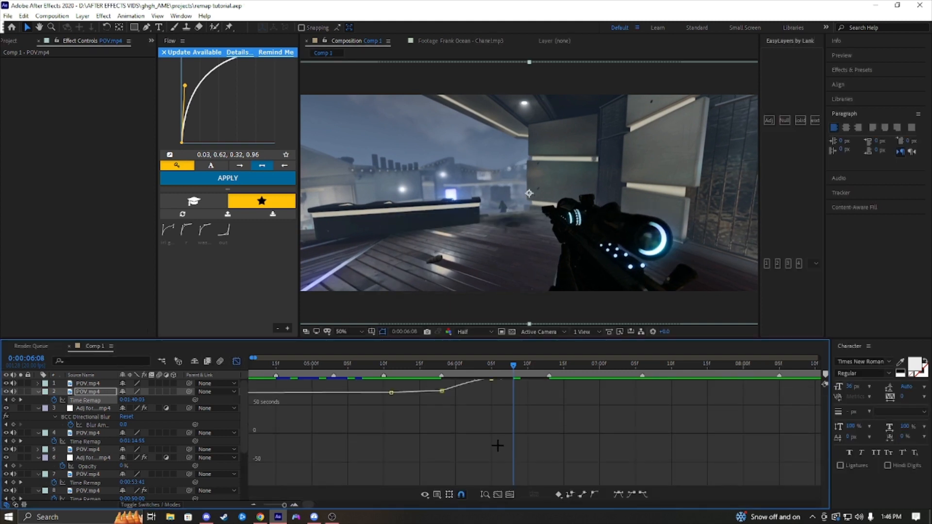
pyautogui.scroll(4, 505, 431)
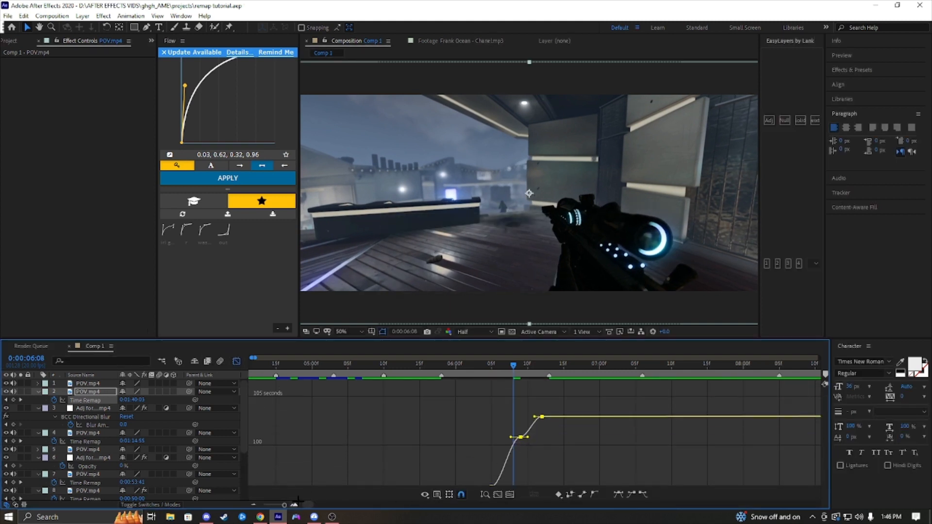
pyautogui.scroll(6, 433, 465)
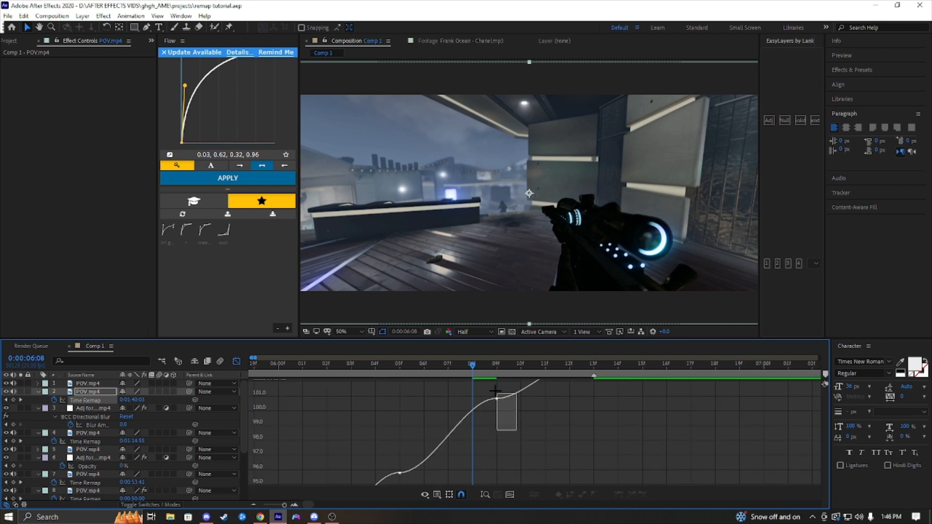
pyautogui.moveTo(494, 390); pyautogui.dragTo(494, 391)
pyautogui.moveTo(432, 473); pyautogui.dragTo(402, 420)
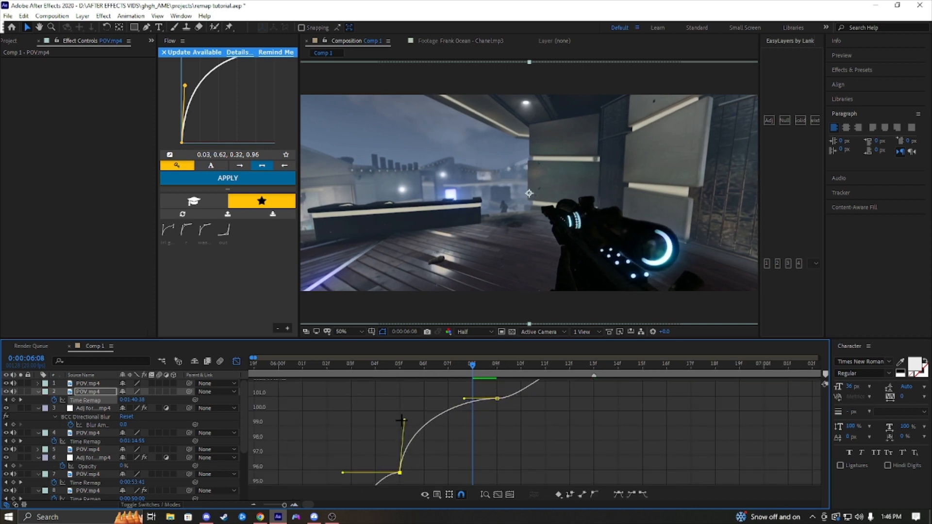
pyautogui.moveTo(465, 401); pyautogui.dragTo(449, 399)
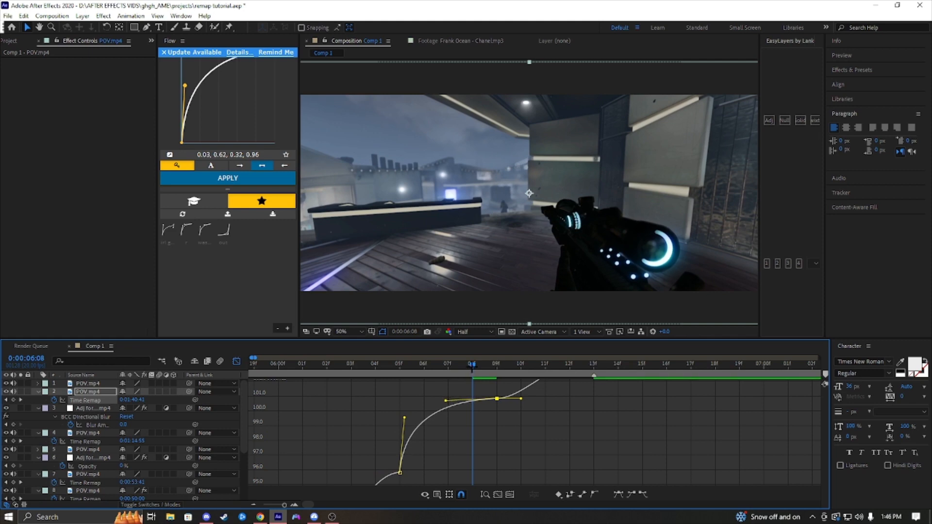
# Play back the reshaped time remap from 0:00:06:00 to the clip's end and save the project
pyautogui.moveTo(472, 367); pyautogui.dragTo(400, 367)
pyautogui.press('space')
pyautogui.press('space')
pyautogui.hotkey('ctrl', 's')
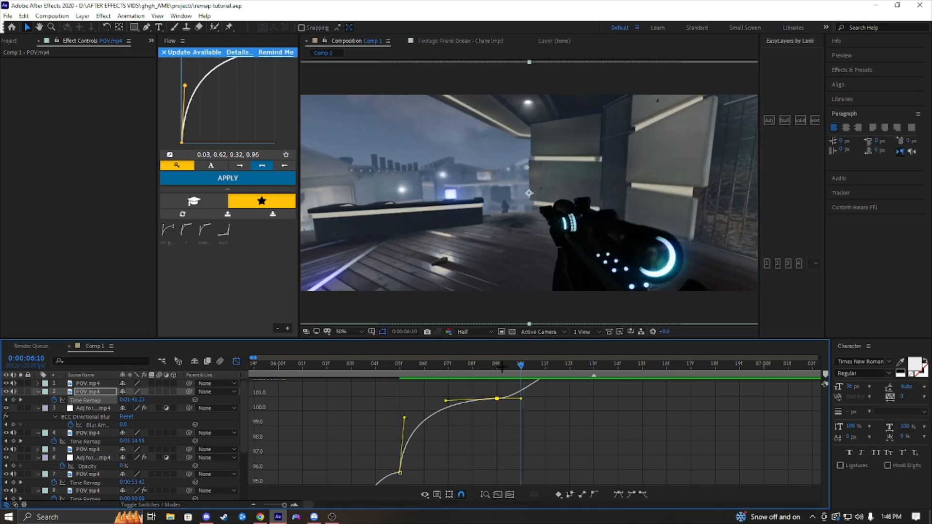
pyautogui.click(278, 368)
pyautogui.press('space')
pyautogui.press('space')
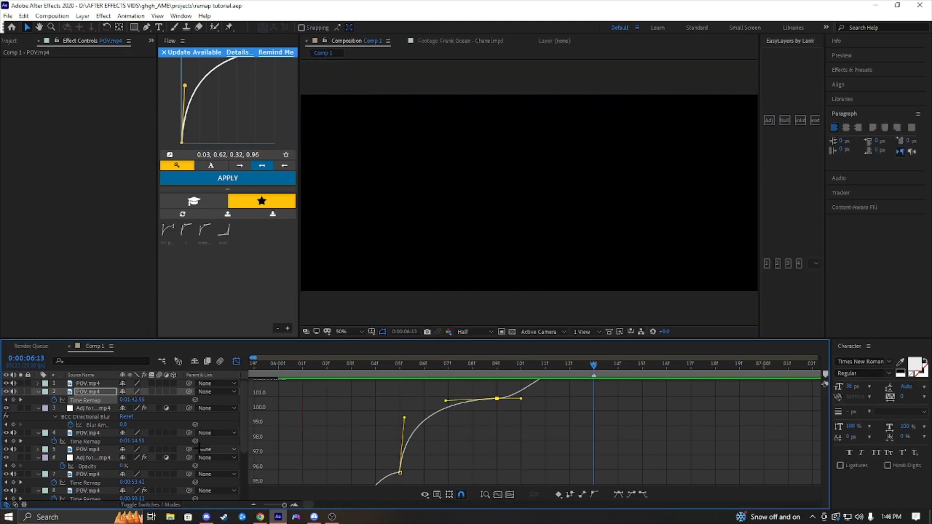
# Reshape the Time Remap graph curve to leave 0:00:06:09 gradually and rise steeply into the keyframe at 0:00:06:12
pyautogui.scroll(3, 556, 441)
pyautogui.scroll(3, 537, 443)
pyautogui.scroll(-1, 552, 443)
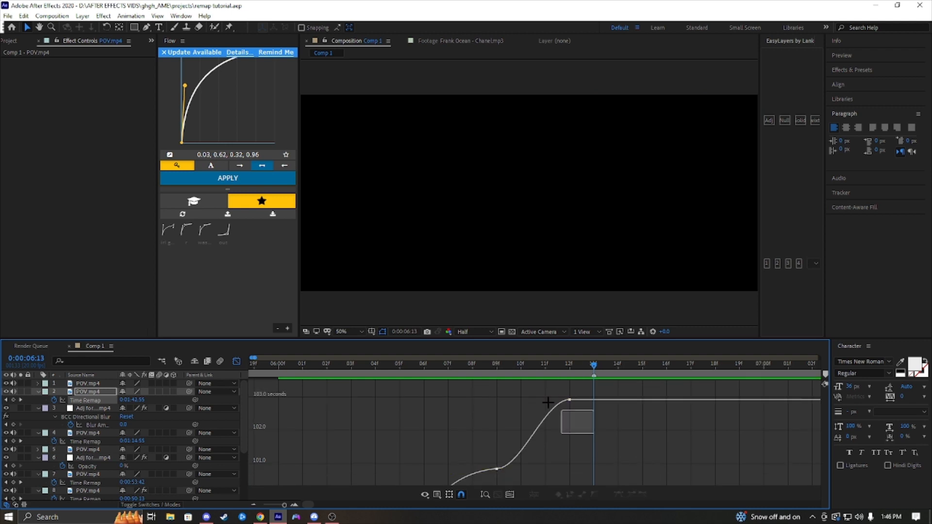
pyautogui.moveTo(548, 402); pyautogui.dragTo(552, 440)
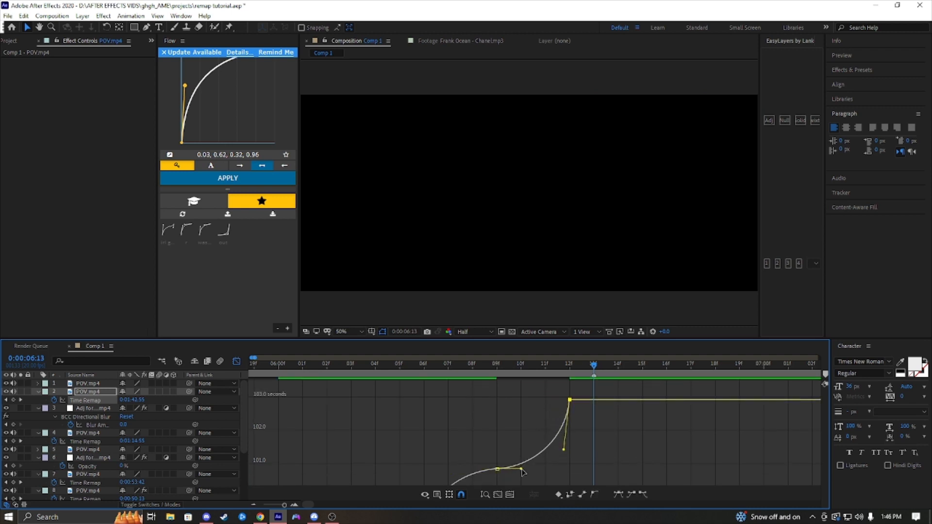
pyautogui.moveTo(521, 469); pyautogui.dragTo(552, 467)
# Play back the clip with the reshaped time remap and switch from the graph view back to the layer bars
pyautogui.moveTo(593, 365); pyautogui.dragTo(425, 409)
pyautogui.press('space')
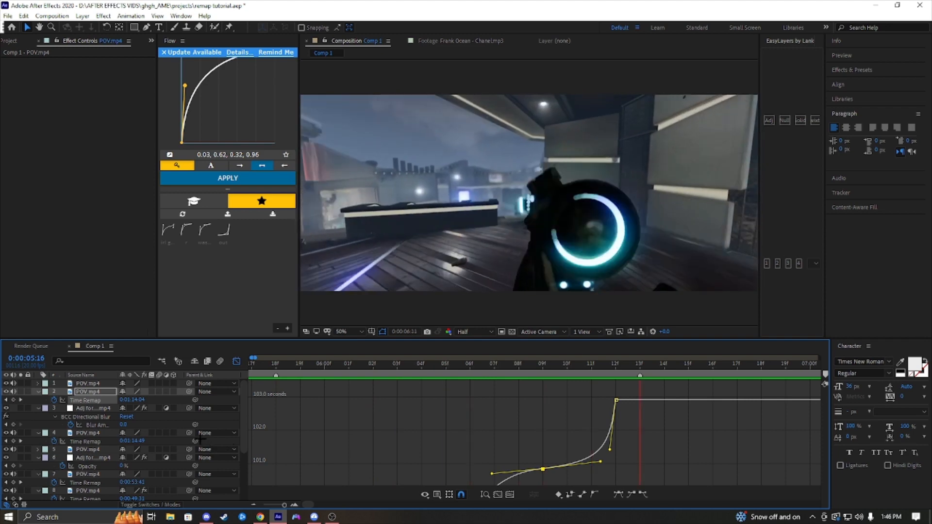
pyautogui.hotkey('shift', 'F3')
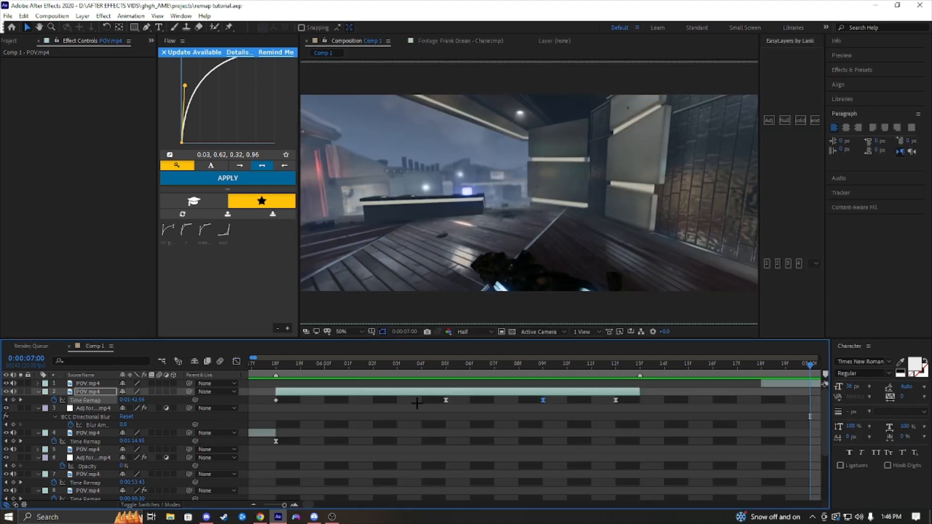
# Slide the top POV.mp4 clip later in the timeline, bringing its start to the end of the remapped clip around 0:00:06:13
pyautogui.click(252, 505)
pyautogui.moveTo(809, 365); pyautogui.dragTo(554, 364)
pyautogui.moveTo(632, 387); pyautogui.dragTo(425, 400)
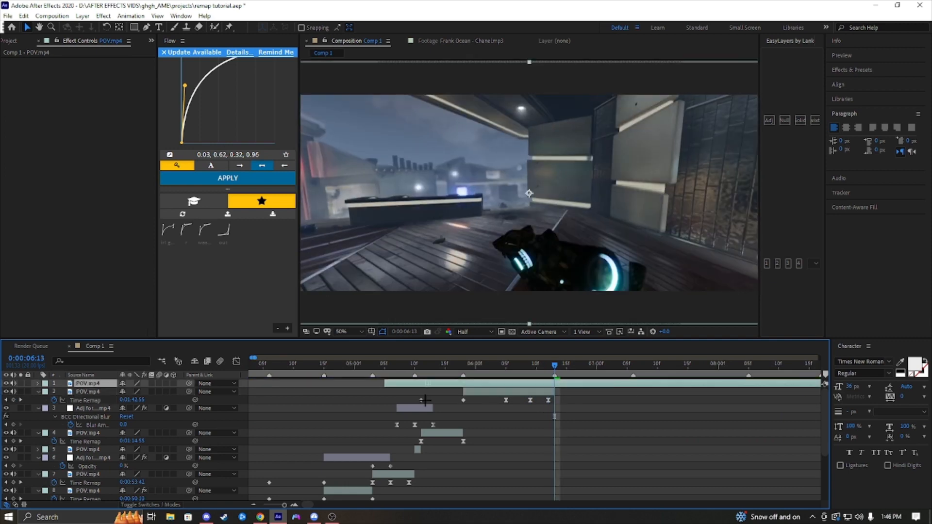
pyautogui.moveTo(538, 387); pyautogui.dragTo(703, 387)
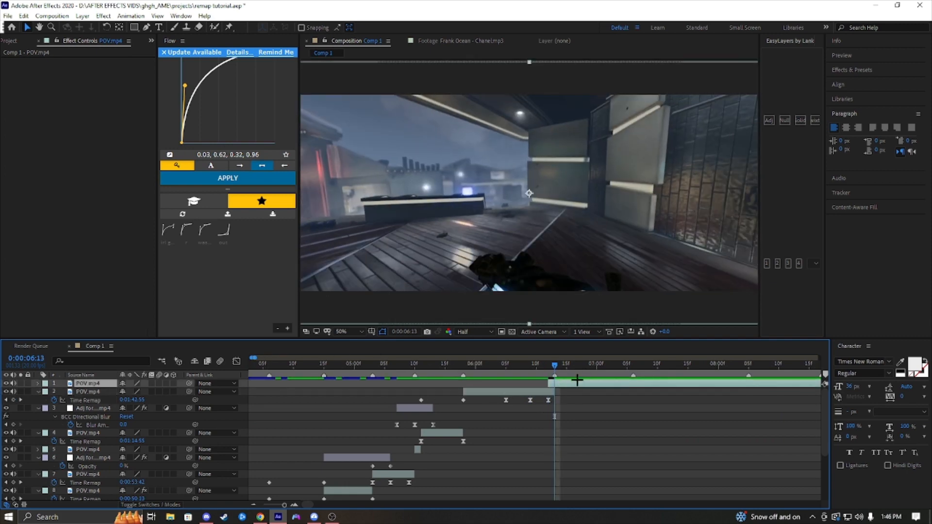
pyautogui.moveTo(578, 381); pyautogui.dragTo(614, 385)
# Trim the start of the top POV.mp4 clip to the scoped-in frame at 0:00:22:14, save the project and return to 0:00:06:13
pyautogui.press('space')
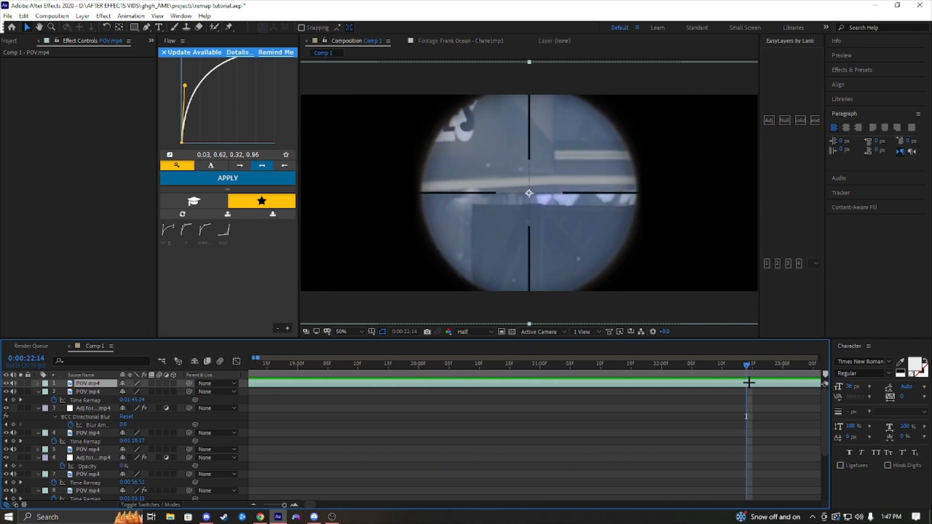
pyautogui.hotkey('alt', '[')
pyautogui.hotkey('ctrl', 's')
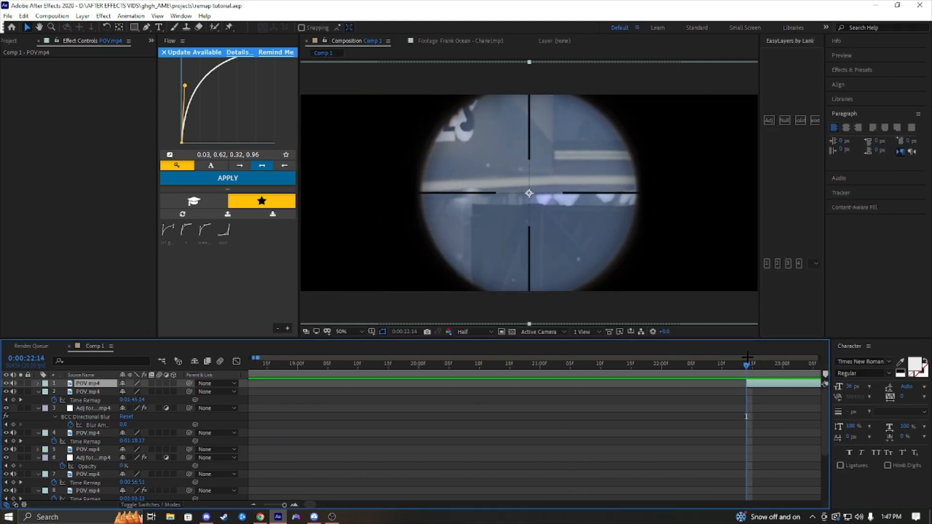
pyautogui.moveTo(746, 365); pyautogui.dragTo(446, 416)
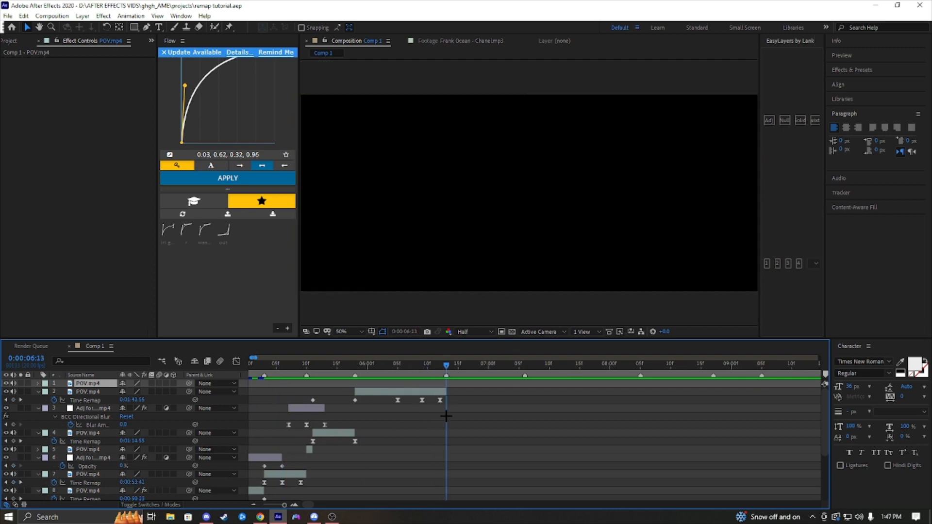
# Start the top POV.mp4 layer at 0:00:06:13 and split it one frame later, at 0:00:06:14
pyautogui.press('[')
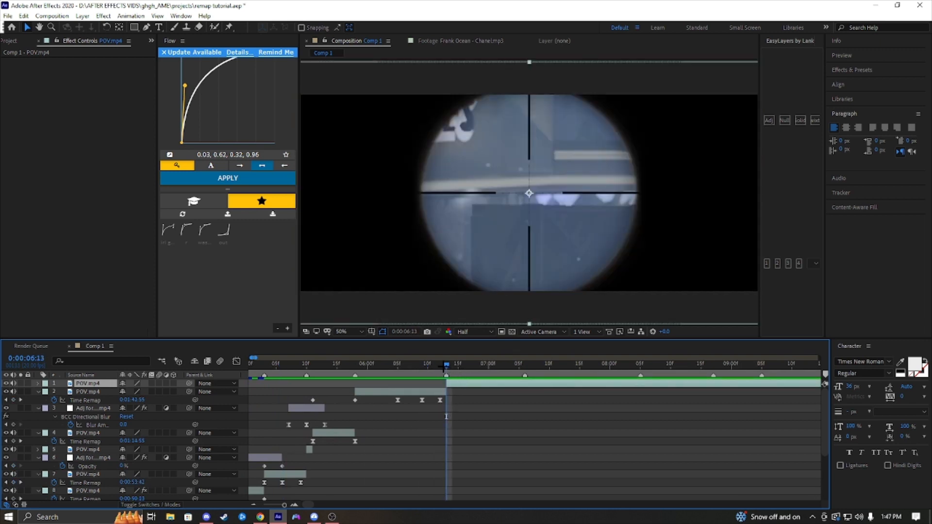
pyautogui.hotkey('ctrl', 'shift', 'd')
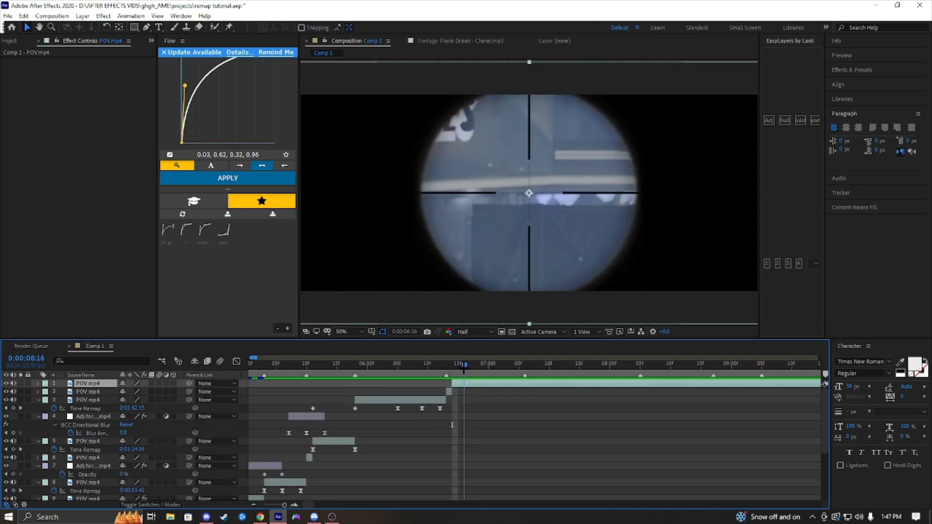
pyautogui.press('u')
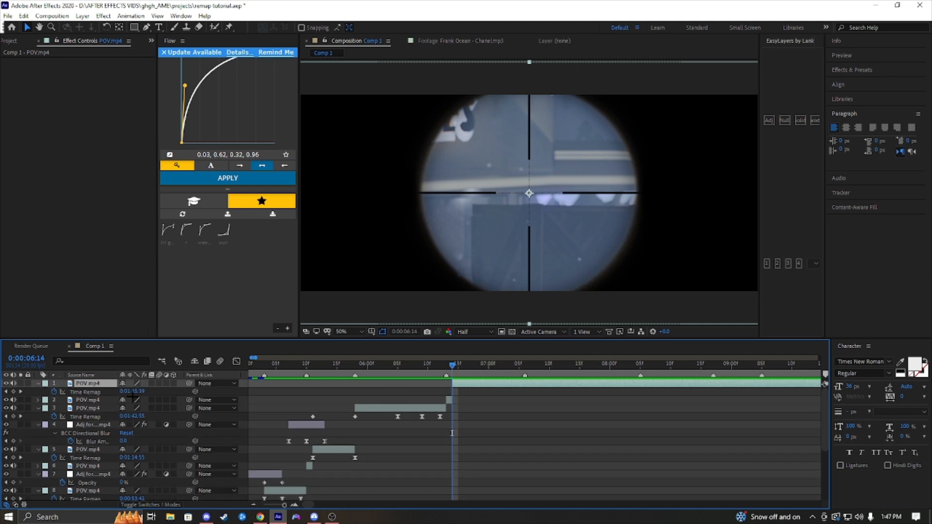
# Time-remap the new POV.mp4 segment from 0:01:57:23 at 0:00:06:14 to 0:02:00:11 at 0:00:07:06, and split the layer there
pyautogui.moveTo(132, 395); pyautogui.dragTo(448, 366)
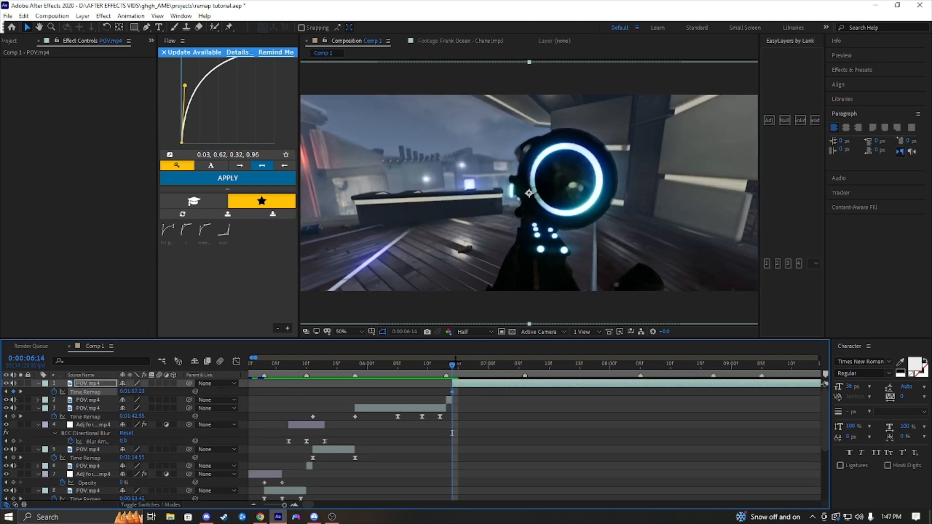
pyautogui.press('pagedown')
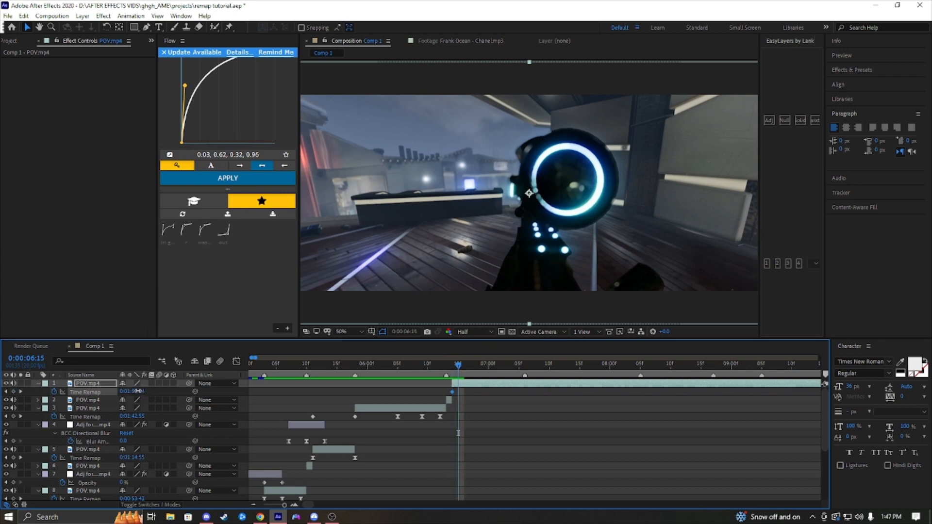
pyautogui.moveTo(139, 391); pyautogui.dragTo(155, 327)
pyautogui.moveTo(458, 389); pyautogui.dragTo(523, 393)
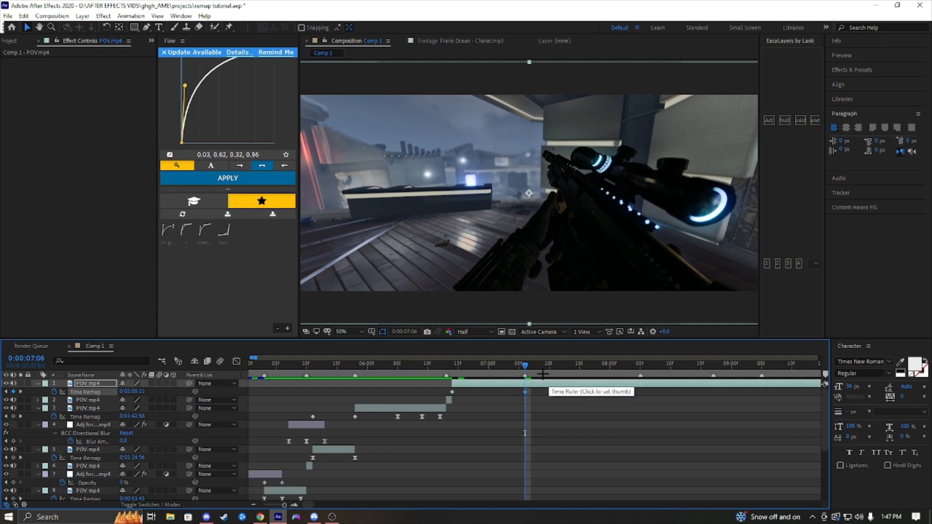
pyautogui.hotkey('ctrl', 'shift', 'd')
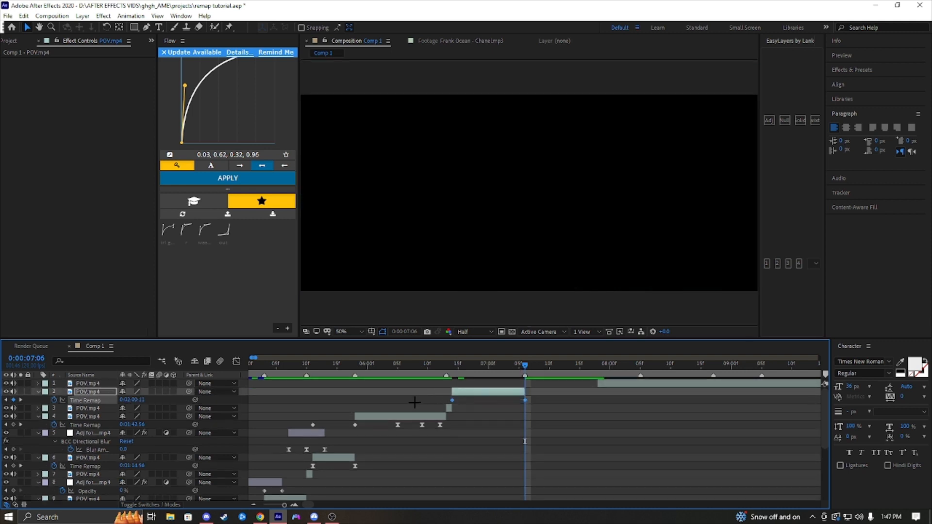
# Shape the segment's Time Remap curve in the graph editor to rise steeply at the start and ease into the last keyframe
pyautogui.click(236, 361)
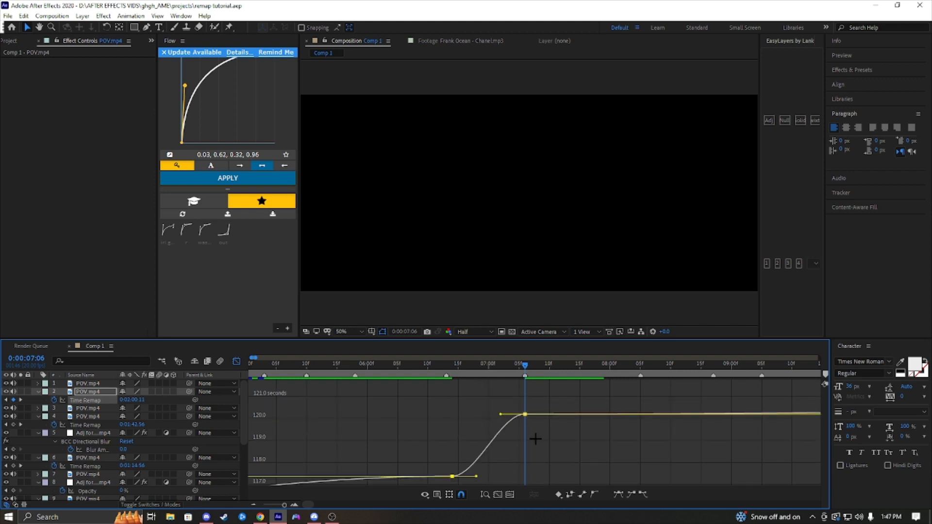
pyautogui.scroll(-2, 479, 437)
pyautogui.moveTo(475, 437); pyautogui.dragTo(474, 415)
pyautogui.scroll(2, 486, 437)
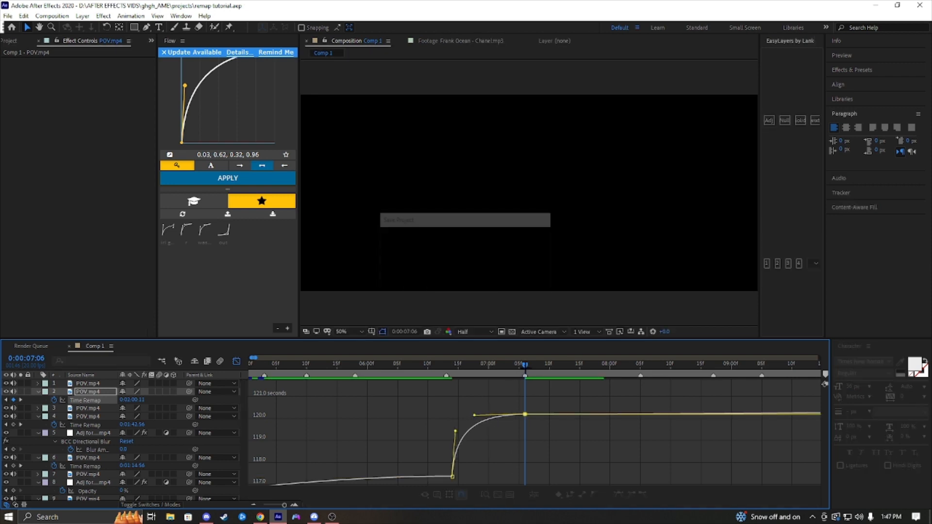
# Play back the remapped POV.mp4 segment from about 0:00:06:08 to check its speed curve
pyautogui.moveTo(525, 365); pyautogui.dragTo(412, 390)
pyautogui.press('space')
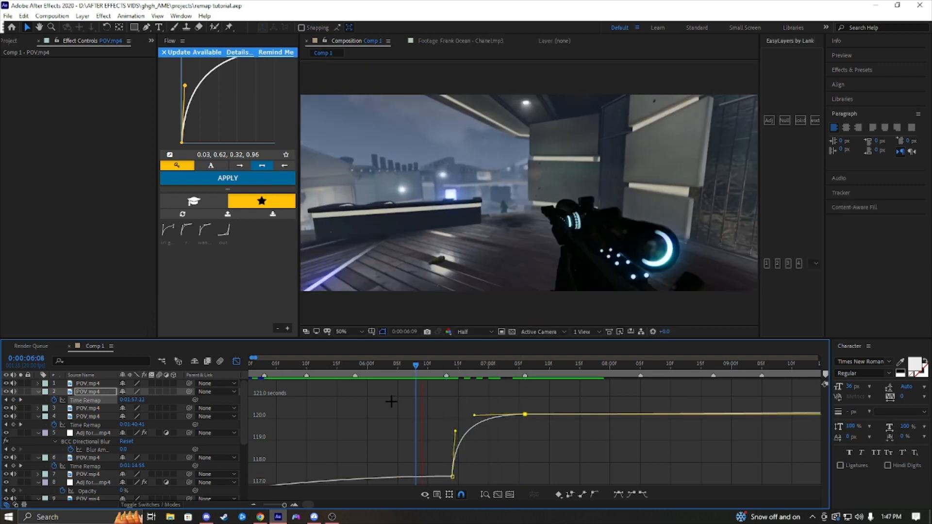
pyautogui.press('space')
pyautogui.press('space')
pyautogui.press('space')
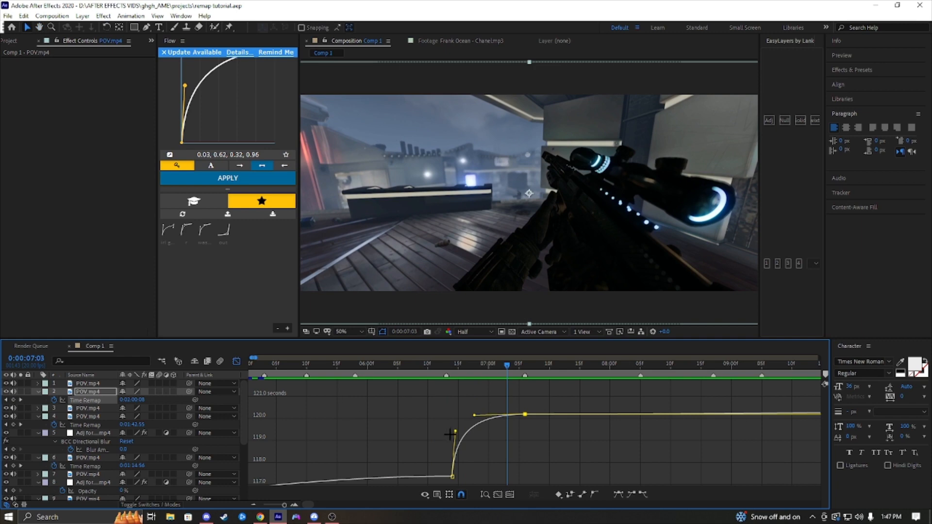
# Play back the earlier part of the edit through the latest POV.mp4 segment, and return from the graph editor to the layer bars
pyautogui.moveTo(502, 368); pyautogui.dragTo(287, 409)
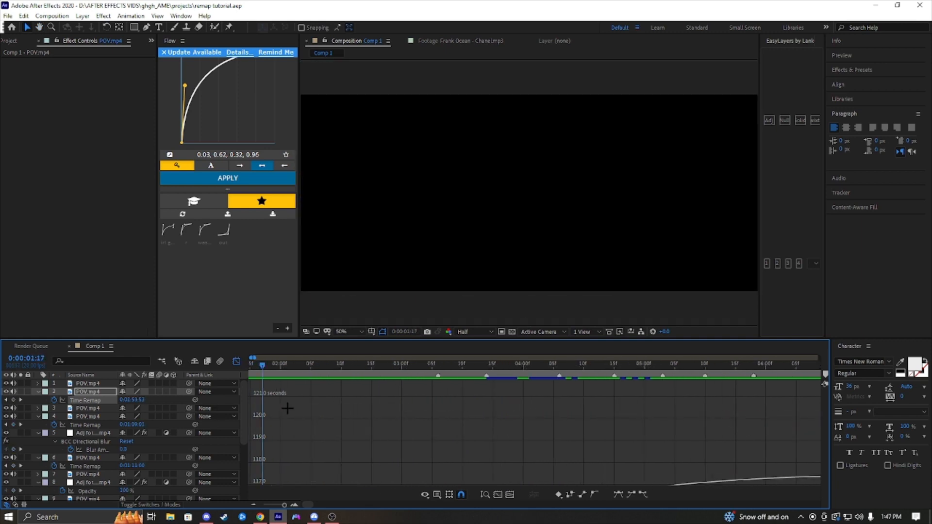
pyautogui.moveTo(423, 400); pyautogui.dragTo(437, 397)
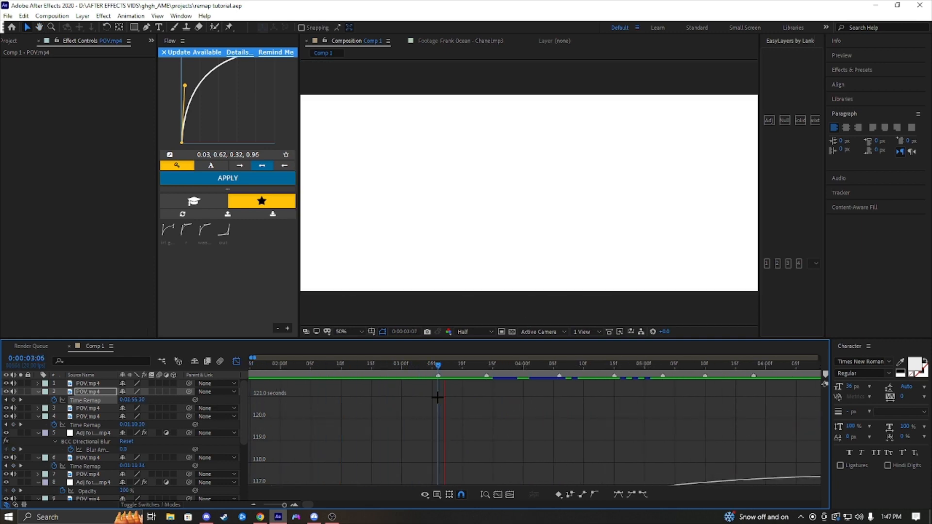
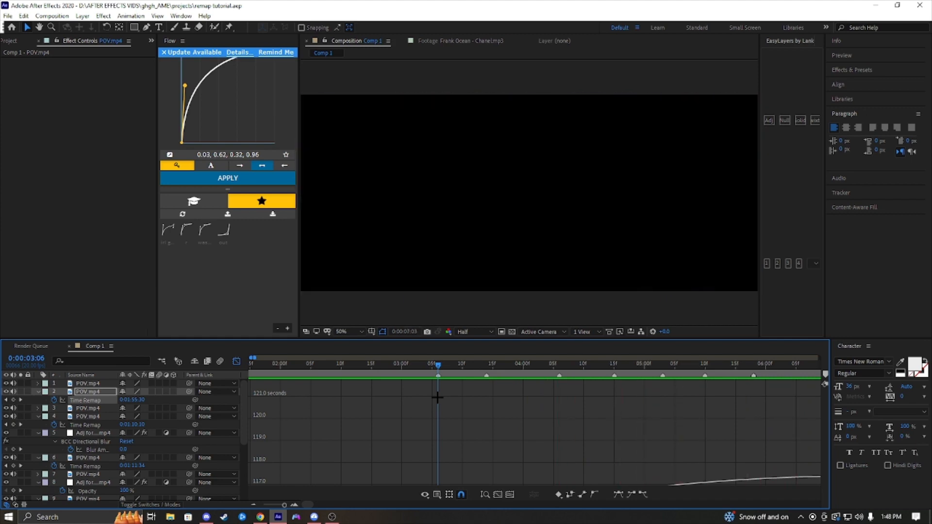
pyautogui.press('space')
pyautogui.moveTo(534, 365); pyautogui.dragTo(515, 398)
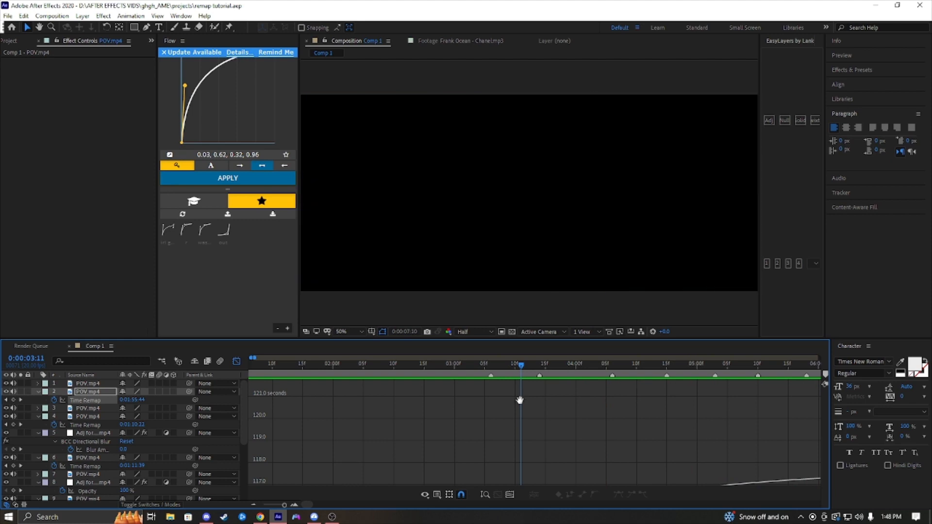
pyautogui.press('space')
pyautogui.moveTo(537, 370); pyautogui.dragTo(321, 433)
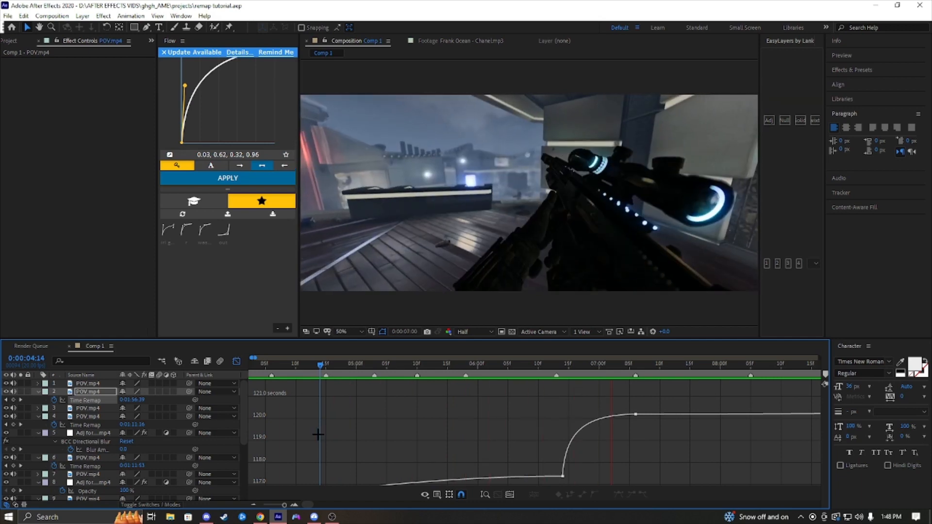
pyautogui.press('space')
pyautogui.press('space')
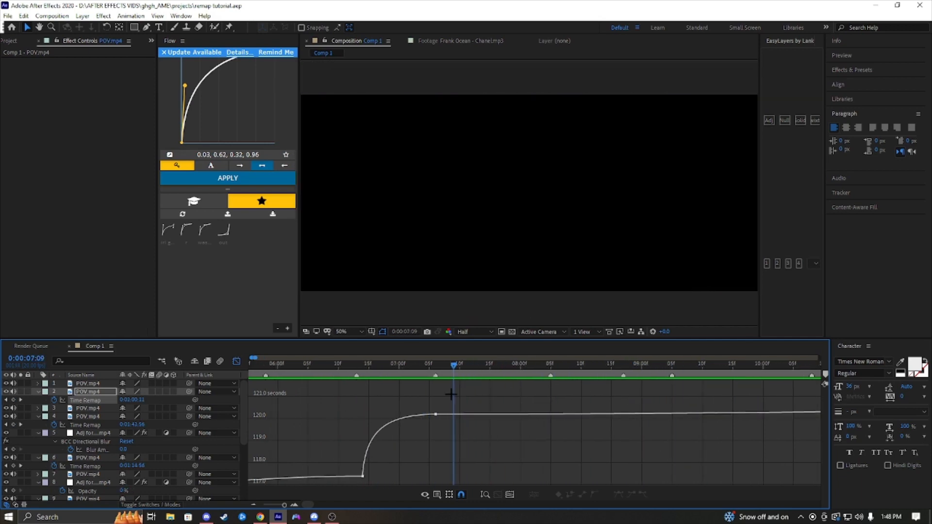
pyautogui.click(236, 362)
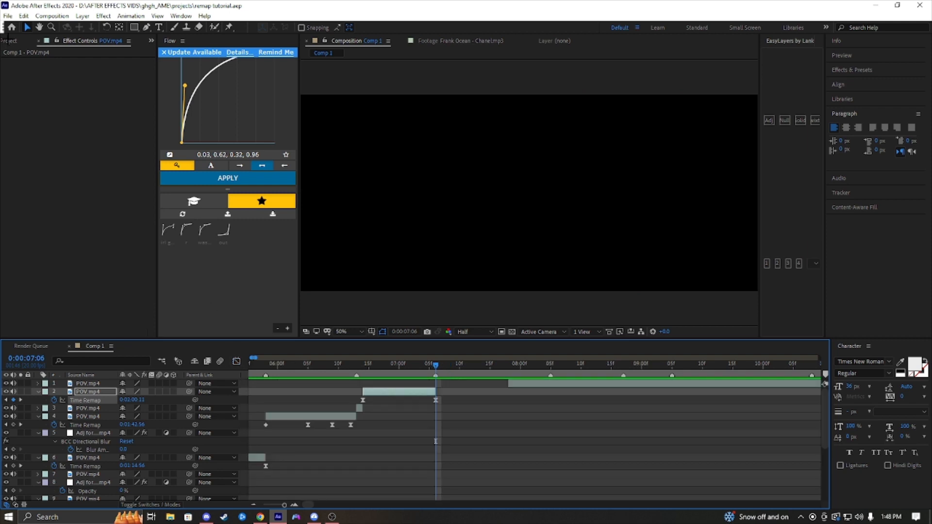
# Open the death5.mp4 footage from the project and scrub through it to examine the clip
pyautogui.click(12, 40)
pyautogui.click(49, 147)
pyautogui.doubleClick(42, 156)
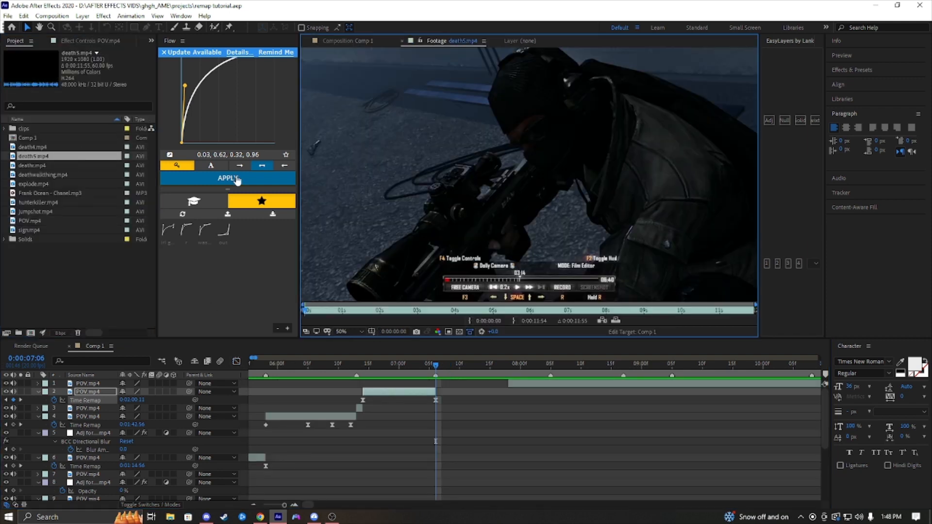
pyautogui.moveTo(491, 313); pyautogui.dragTo(637, 311)
pyautogui.click(345, 42)
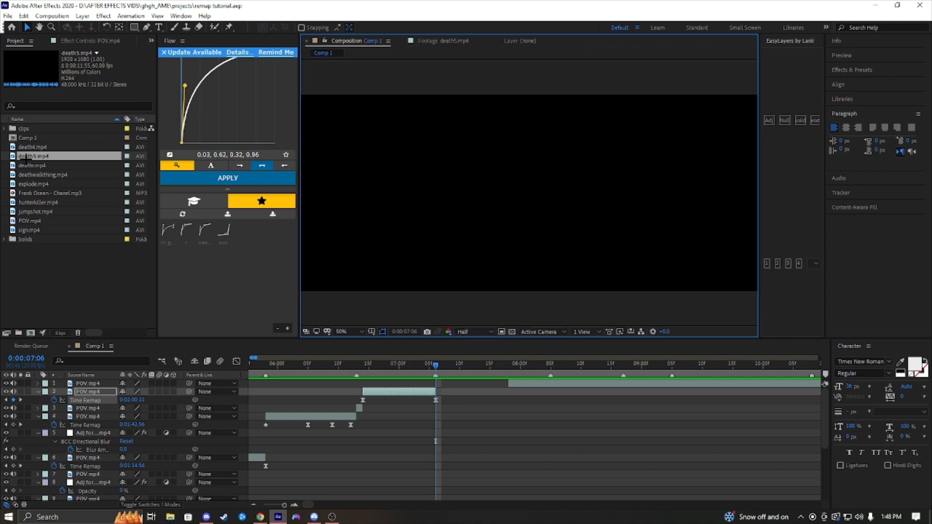
# Add death5.mp4 to the timeline below the top POV.mp4 layer, starting at about 0:00:08:02, and save the project
pyautogui.moveTo(30, 156); pyautogui.dragTo(505, 392)
pyautogui.moveTo(457, 364); pyautogui.dragTo(418, 390)
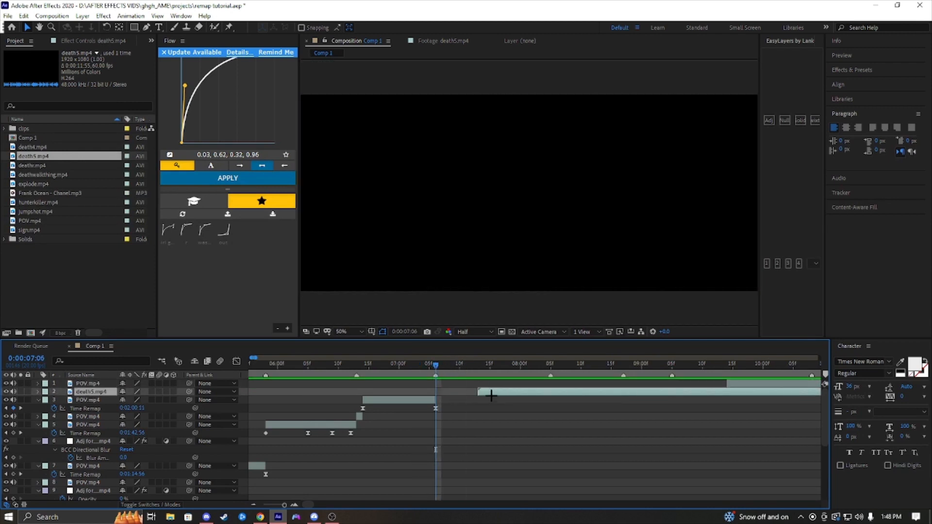
pyautogui.moveTo(491, 392); pyautogui.dragTo(545, 393)
pyautogui.click(446, 393)
pyautogui.hotkey('ctrl', 's')
# Add POV.mp4 to the timeline at 0:00:07:06 and apply the S_RandomEdits effect with Edit Frame Length 1 and a new Seed
pyautogui.moveTo(33, 221); pyautogui.dragTo(458, 395)
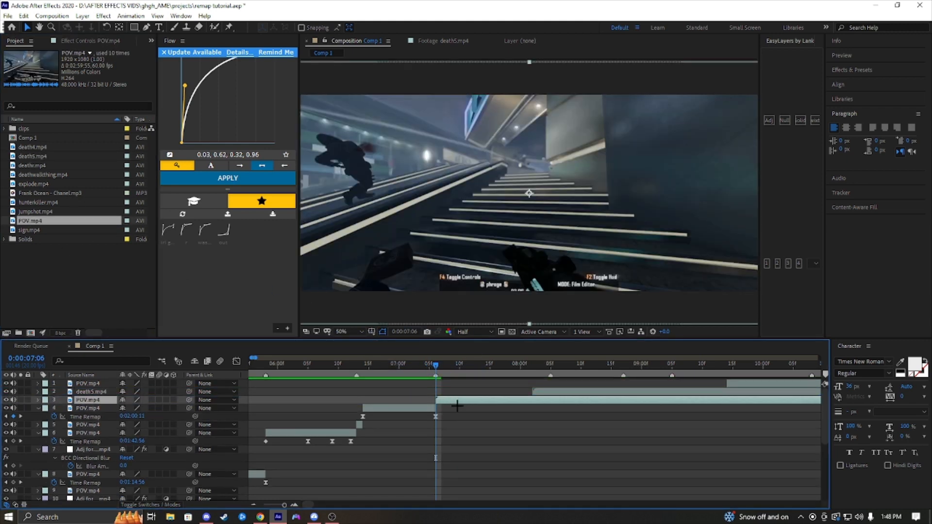
pyautogui.hotkey('ctrl', 'space')
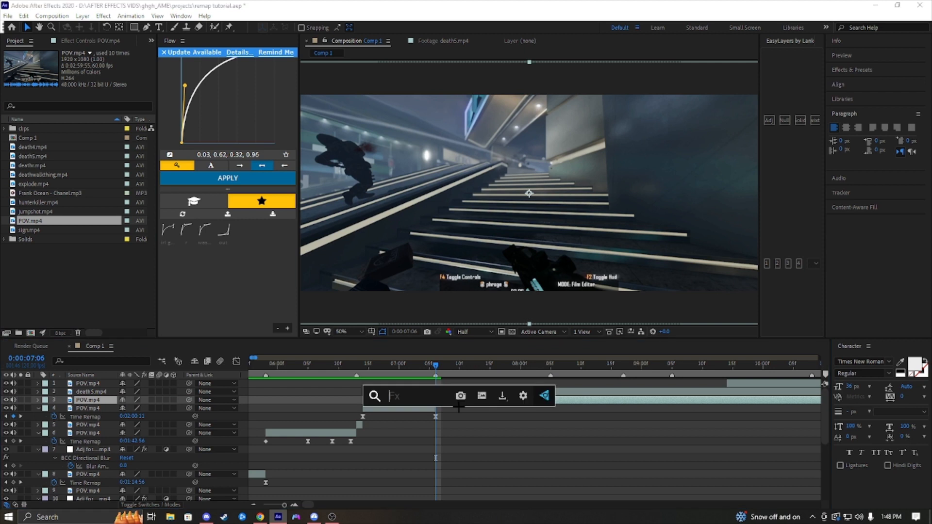
pyautogui.write('s_rand')
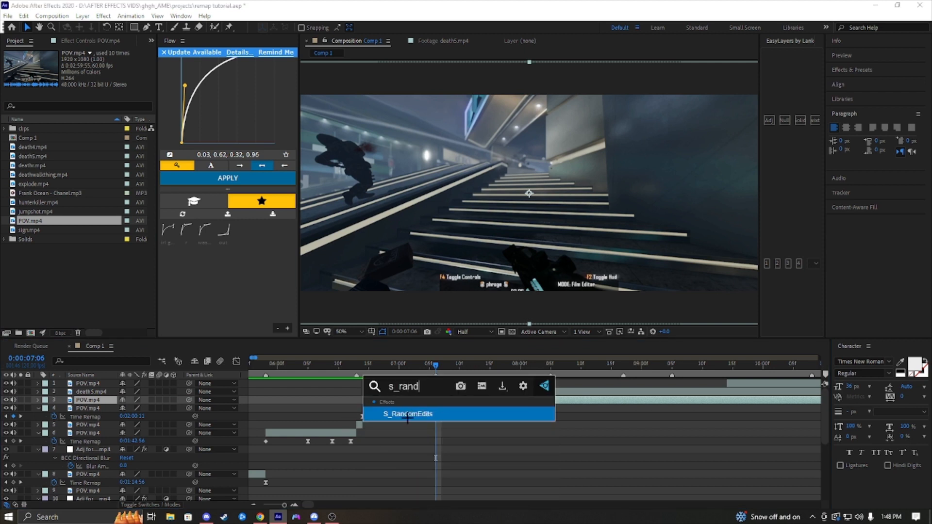
pyautogui.click(407, 414)
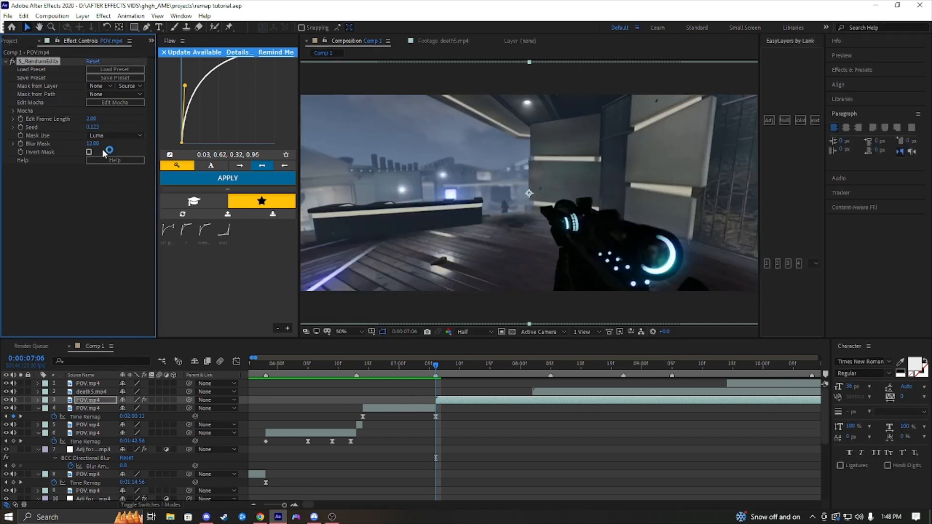
pyautogui.write('6')
pyautogui.press('Return')
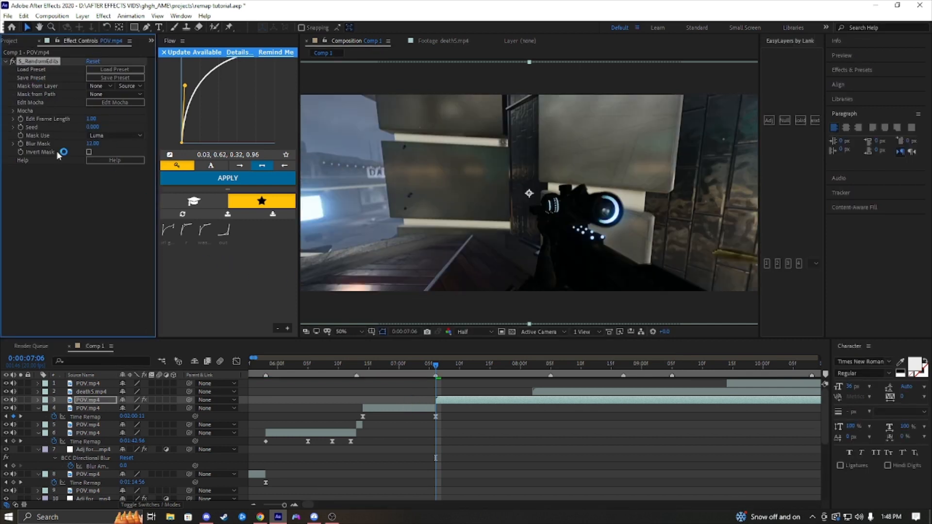
# Cut the S_RandomEdits POV.mp4 layer at 0:00:07:12 and delete the remainder
pyautogui.moveTo(436, 365); pyautogui.dragTo(472, 384)
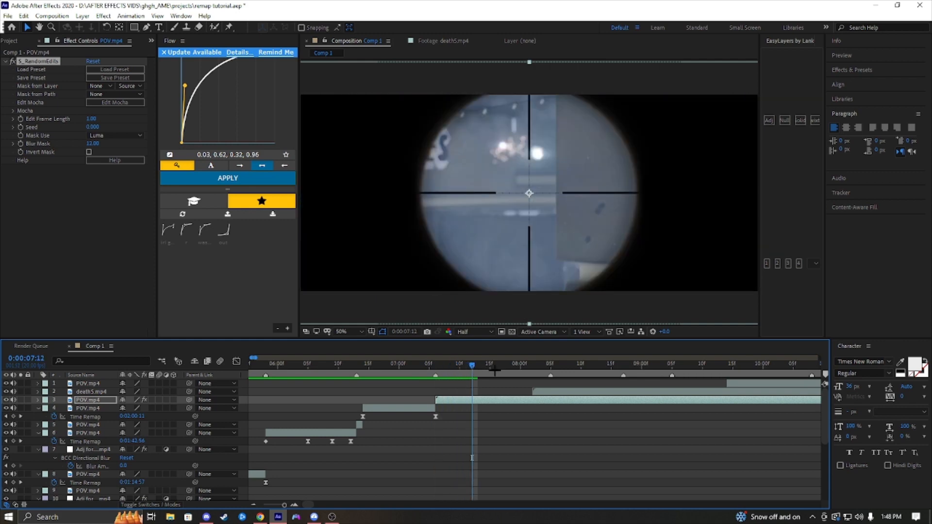
pyautogui.hotkey('ctrl', 'shift', 'd')
pyautogui.press('Delete')
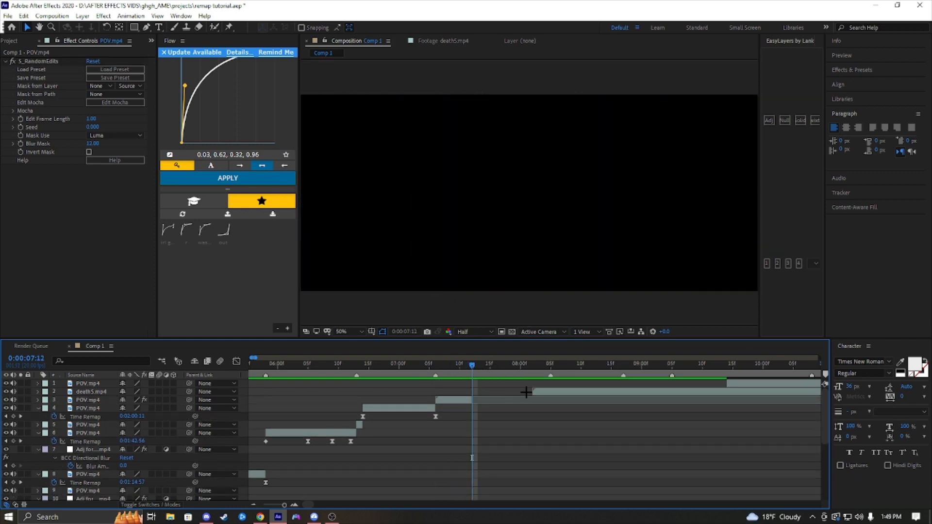
# Move the death5.mp4 layer to start at 0:00:07:12 and enable time remapping on it
pyautogui.moveTo(541, 390); pyautogui.dragTo(644, 411)
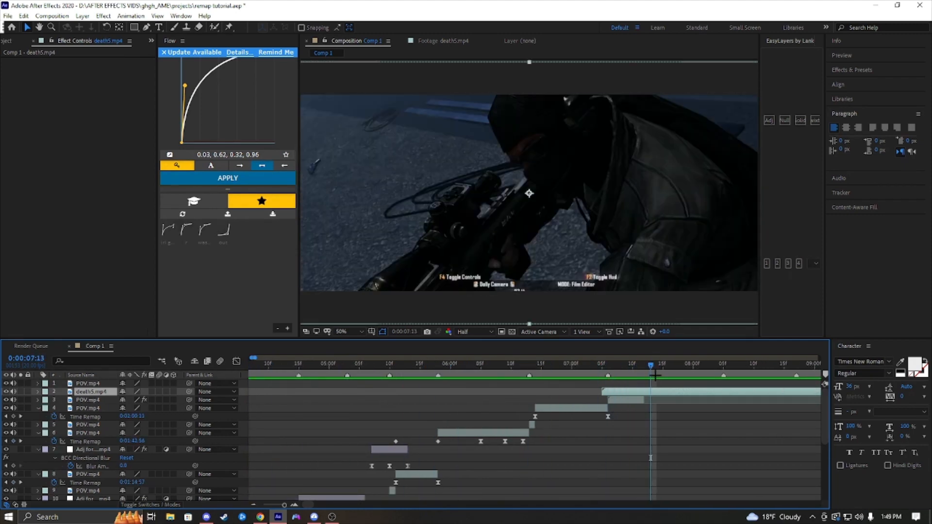
pyautogui.moveTo(604, 387); pyautogui.dragTo(646, 392)
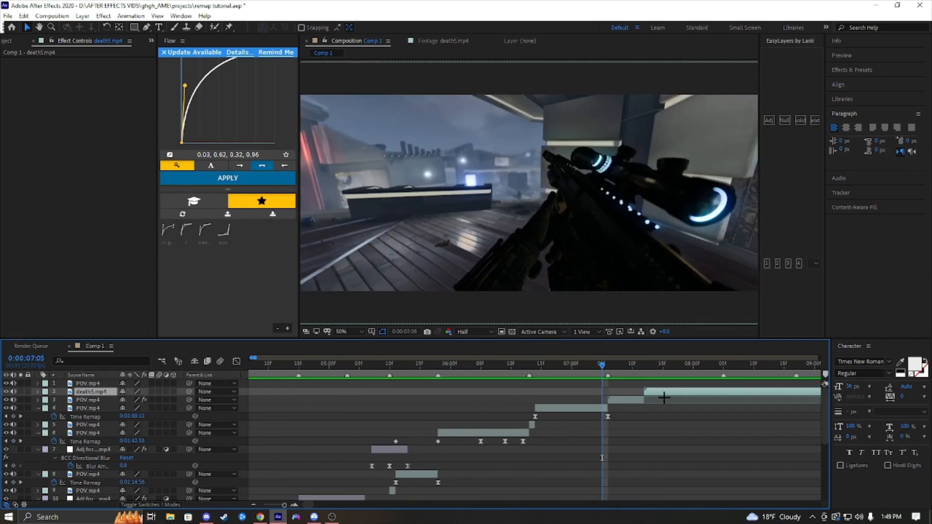
pyautogui.hotkey('ctrl', 'alt', 't')
pyautogui.click(641, 374)
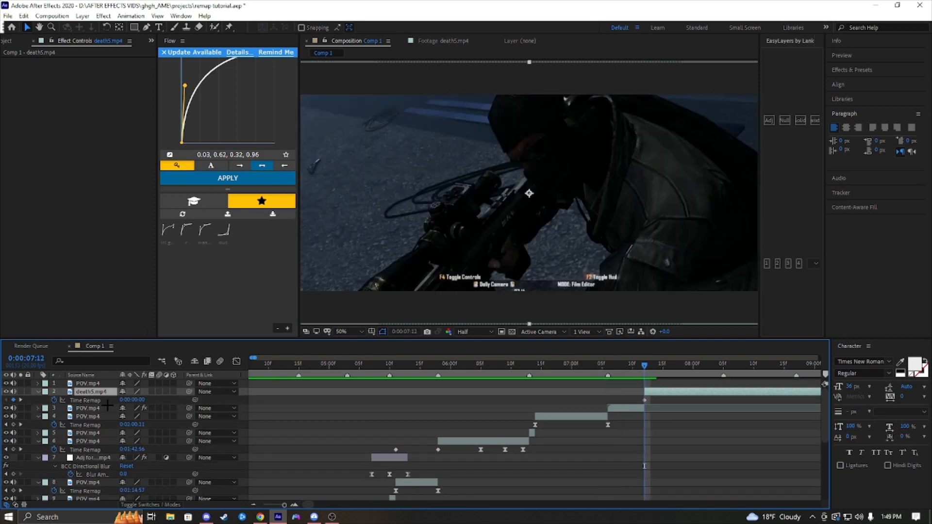
# Time-remap death5.mp4 from 0:00:07:43 at its start to 0:00:10:12 at 0:00:08:05, and cut off everything after that point
pyautogui.moveTo(132, 401); pyautogui.dragTo(347, 376)
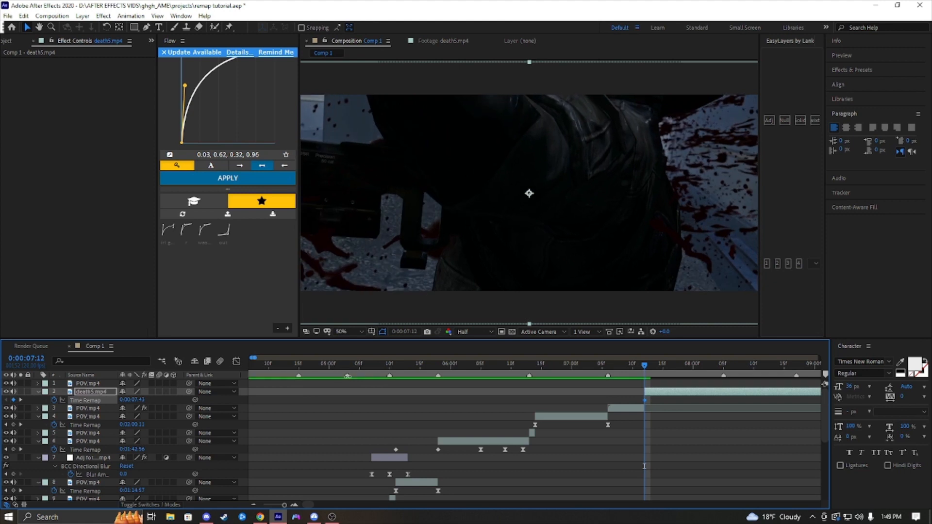
pyautogui.press('pagedown')
pyautogui.moveTo(132, 399); pyautogui.dragTo(207, 398)
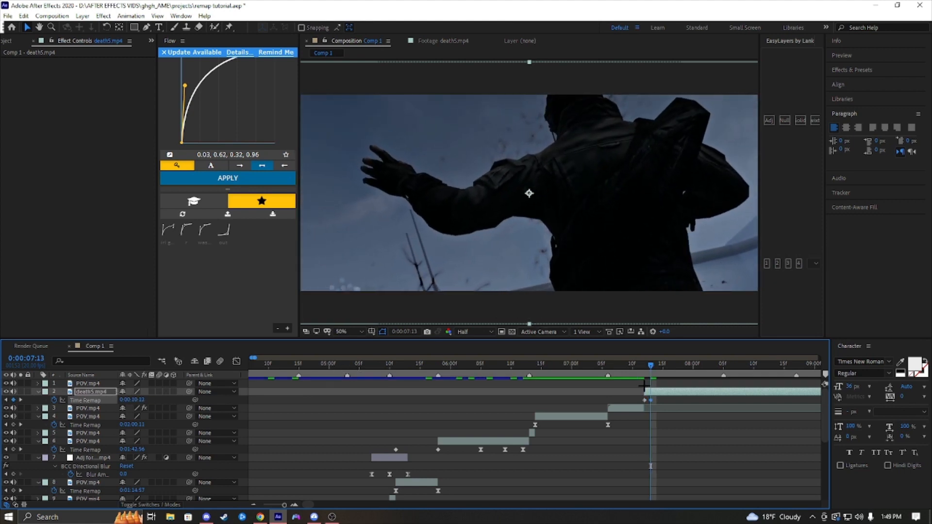
pyautogui.hotkey('shift', 'pagedown')
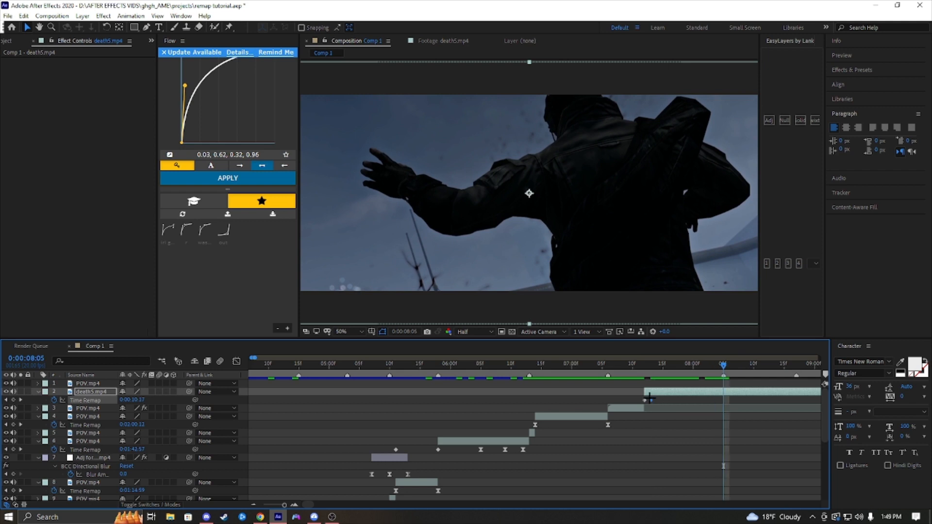
pyautogui.moveTo(650, 400); pyautogui.dragTo(630, 410)
pyautogui.hotkey('ctrl', 'shift', 'd')
pyautogui.press('Delete')
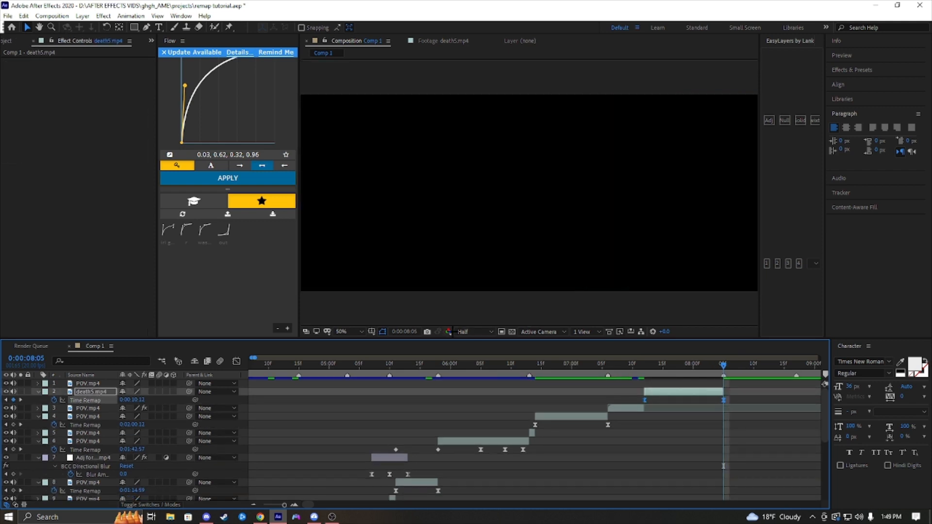
# Reshape the death5.mp4 Time Remap curve to rise steeply at its start and ease out towards 0:00:08:05, save the project and preview the clip
pyautogui.hotkey('shift', 'F3')
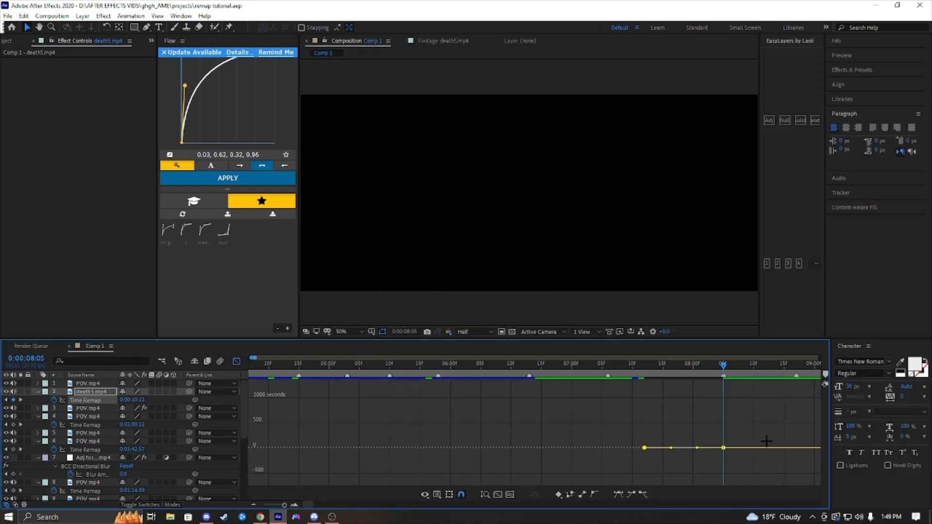
pyautogui.scroll(5, 675, 453)
pyautogui.scroll(-3, 686, 494)
pyautogui.scroll(5, 691, 435)
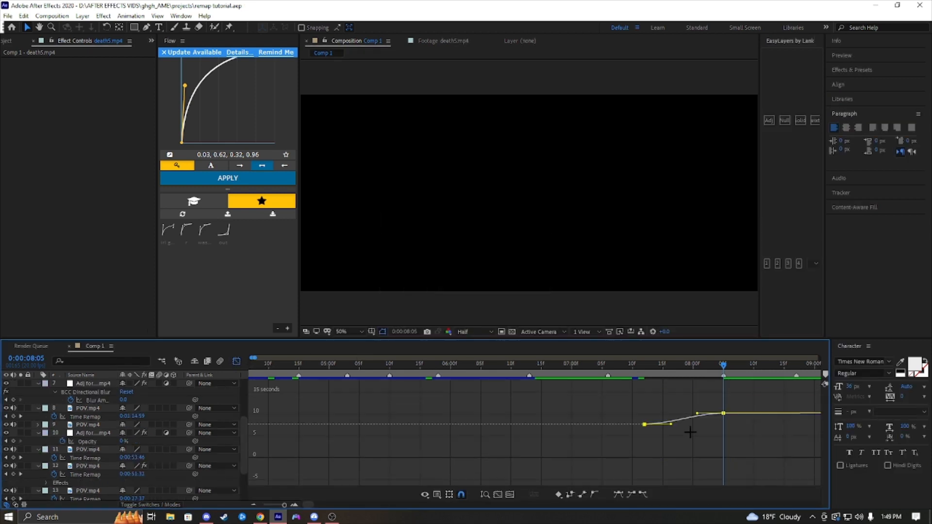
pyautogui.scroll(1, 682, 438)
pyautogui.moveTo(738, 412); pyautogui.dragTo(700, 377)
pyautogui.moveTo(670, 471); pyautogui.dragTo(653, 411)
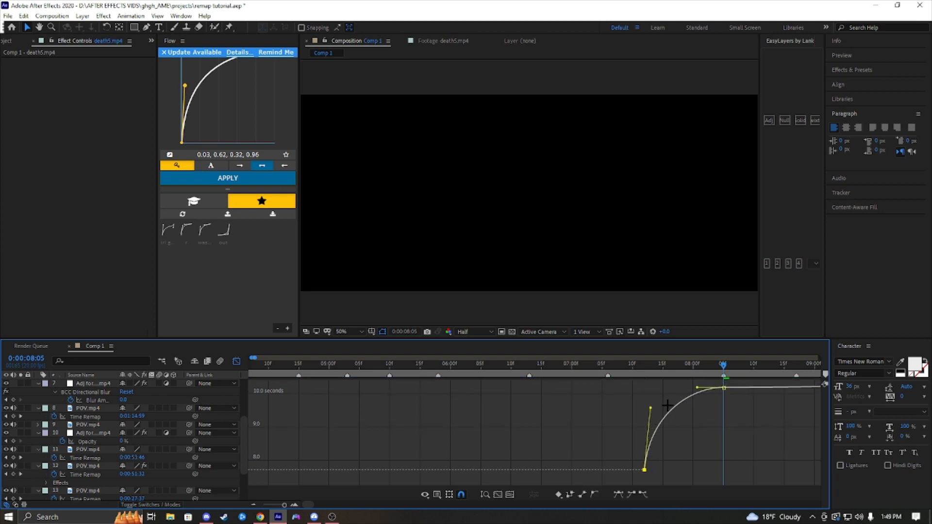
pyautogui.moveTo(696, 387); pyautogui.dragTo(595, 404)
pyautogui.hotkey('ctrl', 's')
pyautogui.press('space')
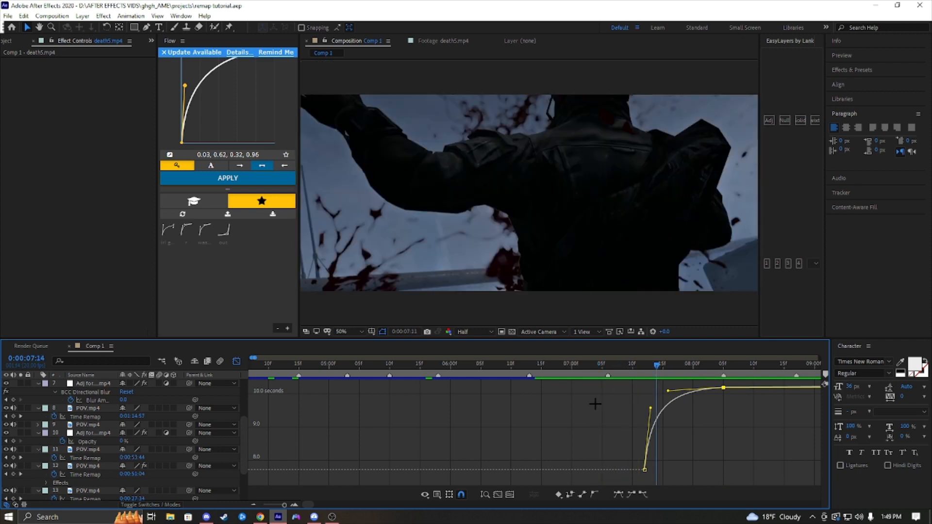
pyautogui.press('space')
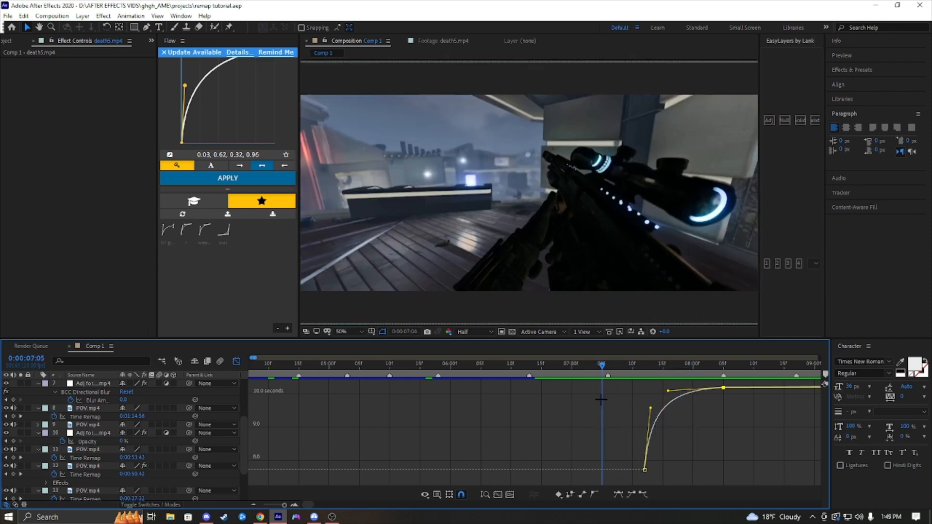
pyautogui.hotkey('shift', 'F3')
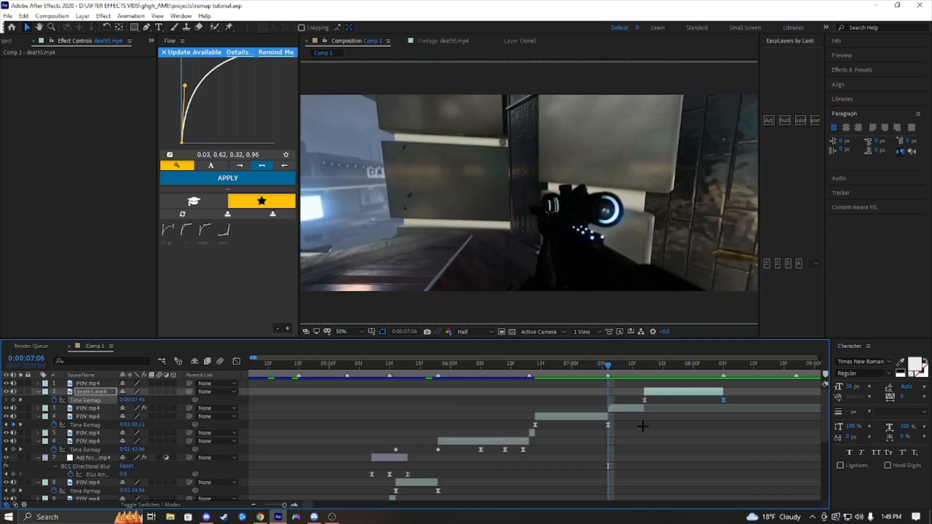
# Apply the Black & White effect to the POV.mp4 layer starting at 0:00:07:06 and preview it in the sequence
pyautogui.click(614, 406)
pyautogui.hotkey('ctrl', 'space')
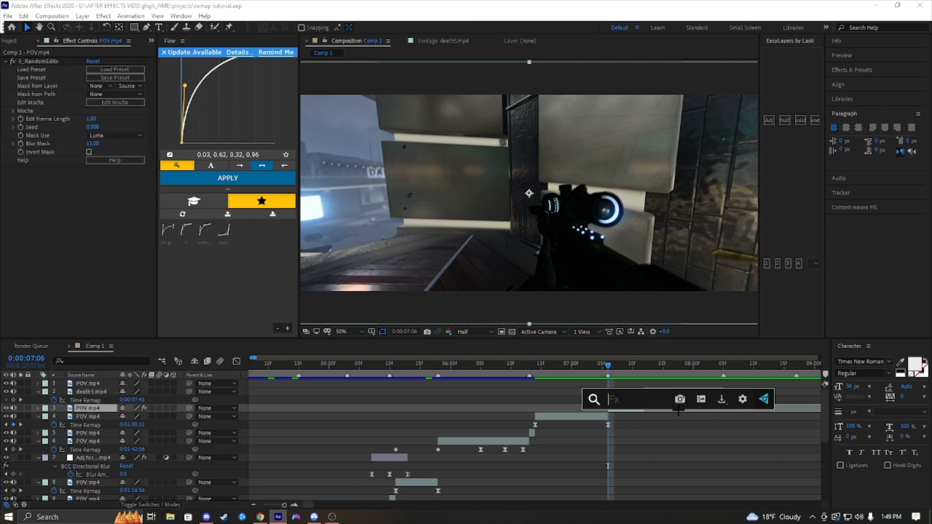
pyautogui.write('black')
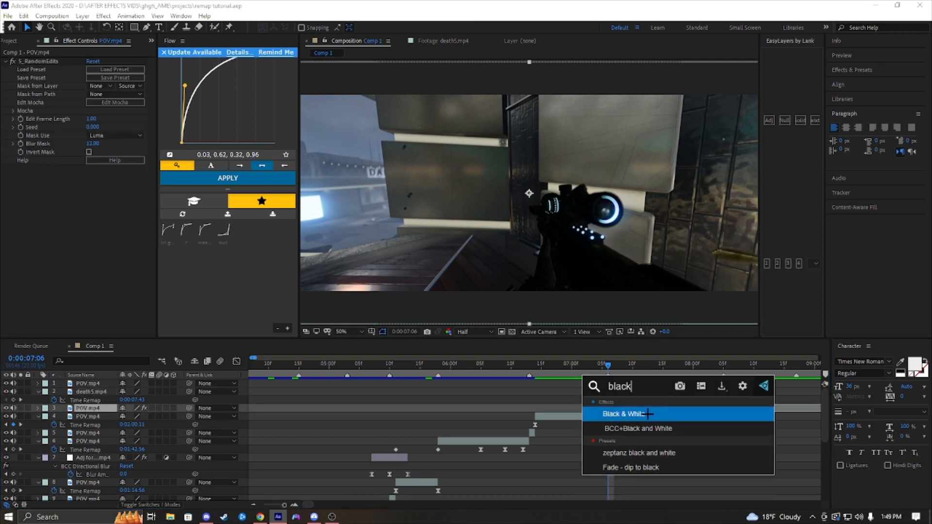
pyautogui.click(648, 414)
pyautogui.press('space')
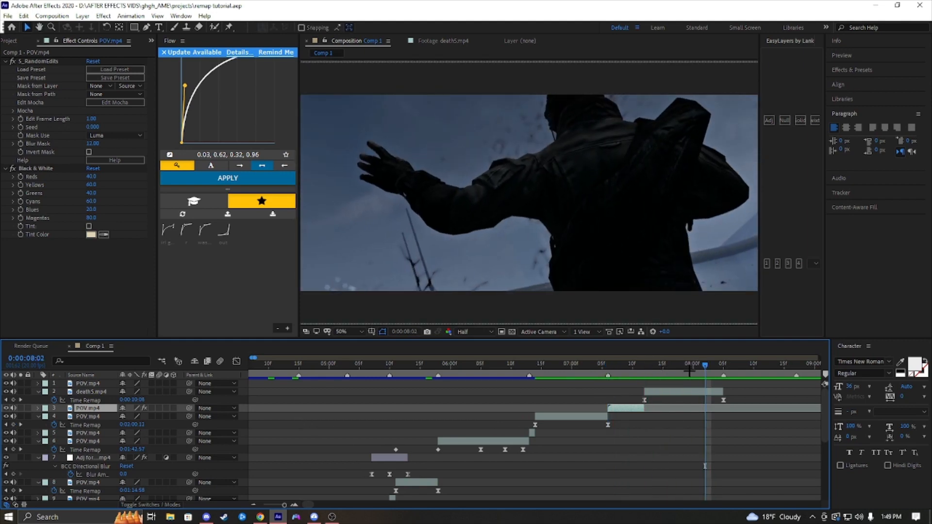
pyautogui.press('space')
pyautogui.click(456, 364)
pyautogui.press('space')
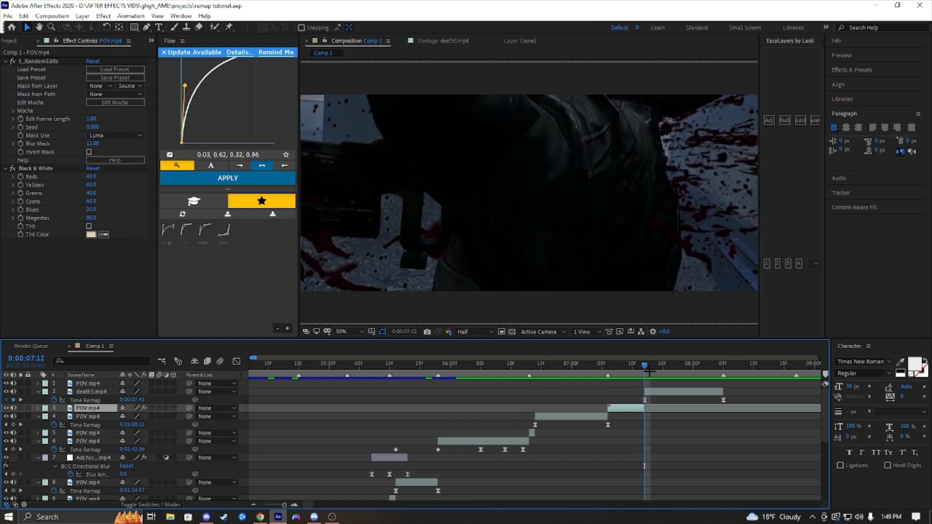
pyautogui.click(626, 364)
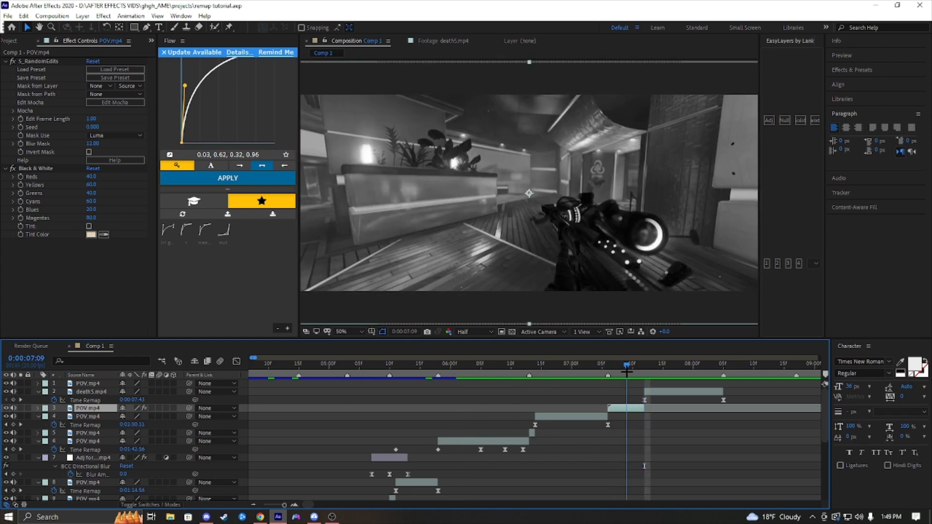
# Add an adjustment layer above death5.mp4, extend its start back to 0:00:07:06, cut off everything after 0:00:07:16 and save the project
pyautogui.click(666, 393)
pyautogui.click(768, 120)
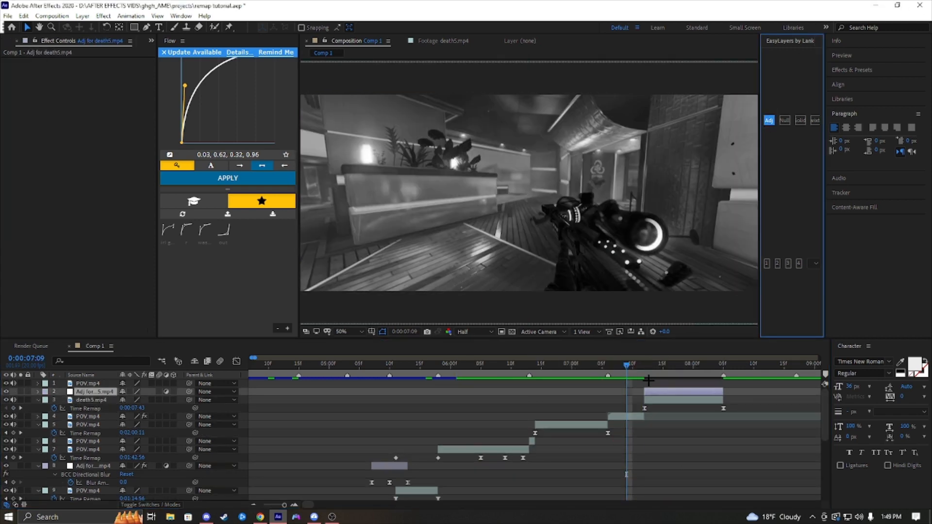
pyautogui.moveTo(643, 391); pyautogui.dragTo(607, 399)
pyautogui.moveTo(626, 368); pyautogui.dragTo(669, 374)
pyautogui.hotkey('ctrl', 'shift', 'd')
pyautogui.press('Delete')
pyautogui.hotkey('ctrl', 's')
# Keyframe the new adjustment layer's Opacity from 100% at 0:00:07:12 to 0% at 0:00:07:16
pyautogui.click(623, 391)
pyautogui.press('t')
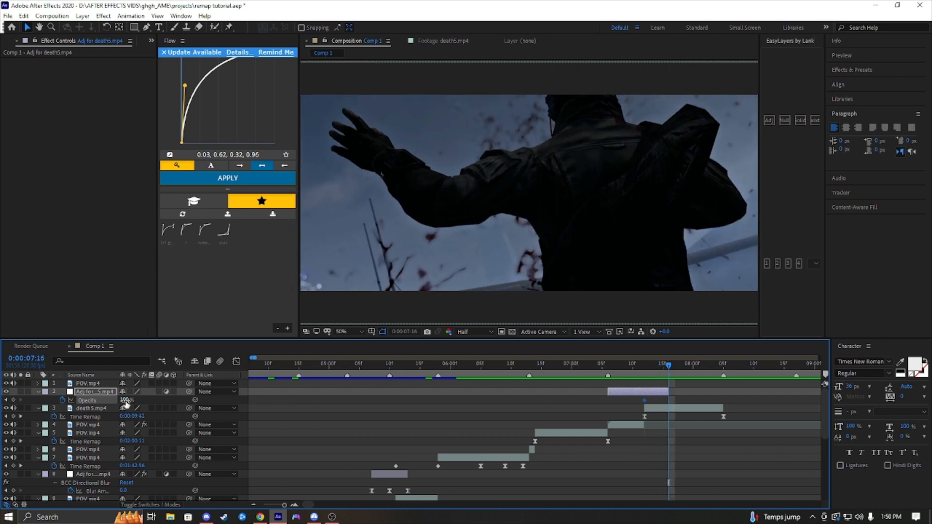
pyautogui.moveTo(126, 404); pyautogui.dragTo(71, 404)
pyautogui.moveTo(667, 362); pyautogui.dragTo(606, 385)
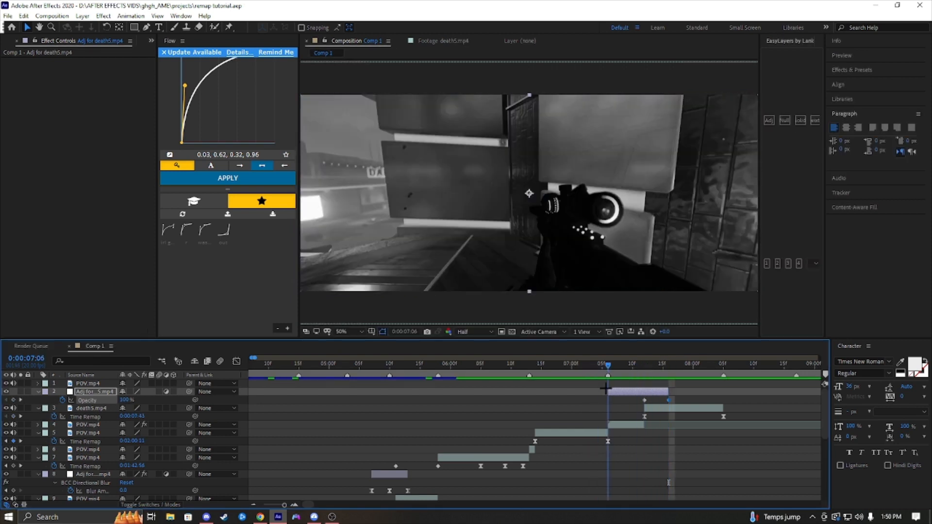
# Apply a Radial Blur effect to the adjustment layer with Type Zoom and Amount 19
pyautogui.click(625, 391)
pyautogui.hotkey('ctrl', 'space')
pyautogui.write('radial')
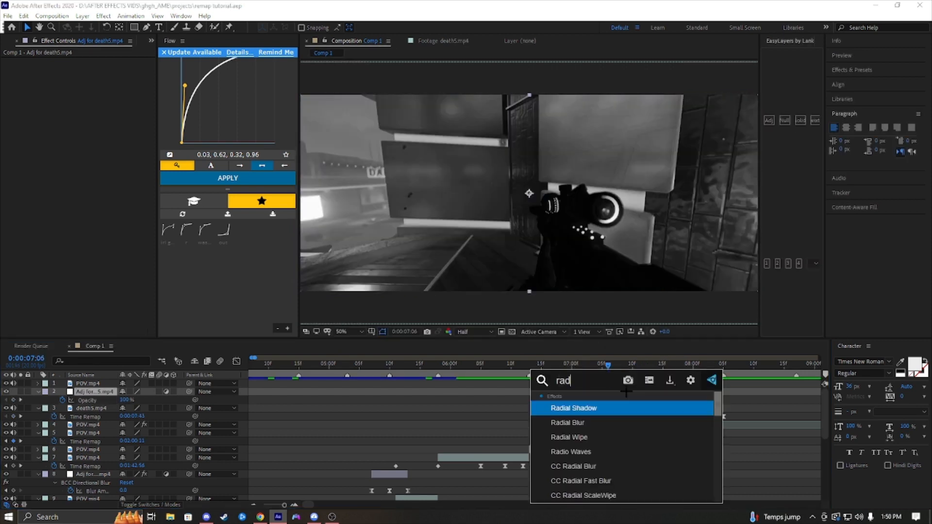
pyautogui.press('Down')
pyautogui.press('Return')
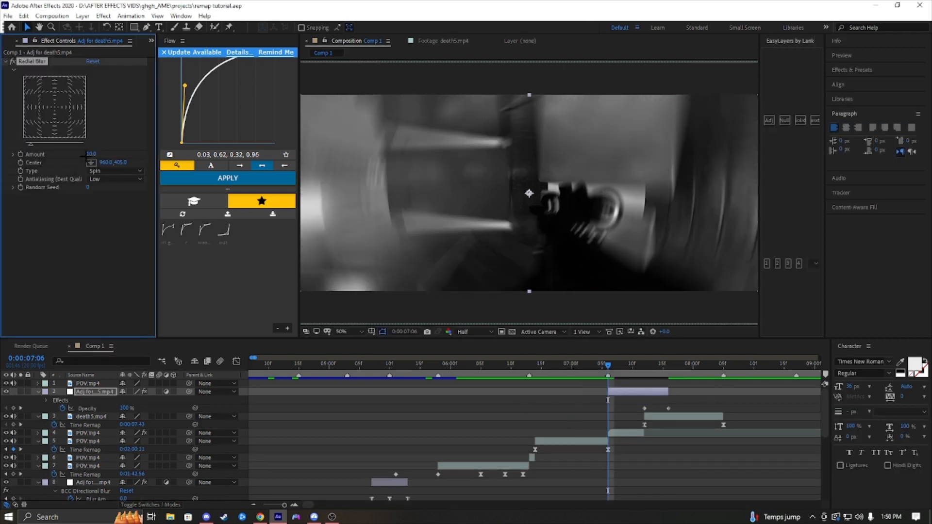
pyautogui.click(114, 171)
pyautogui.click(107, 189)
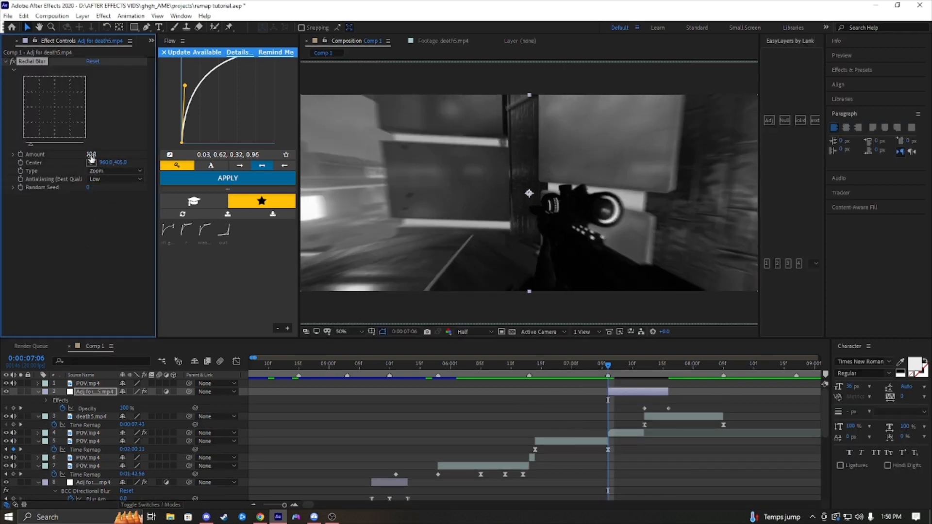
pyautogui.moveTo(91, 156); pyautogui.dragTo(94, 155)
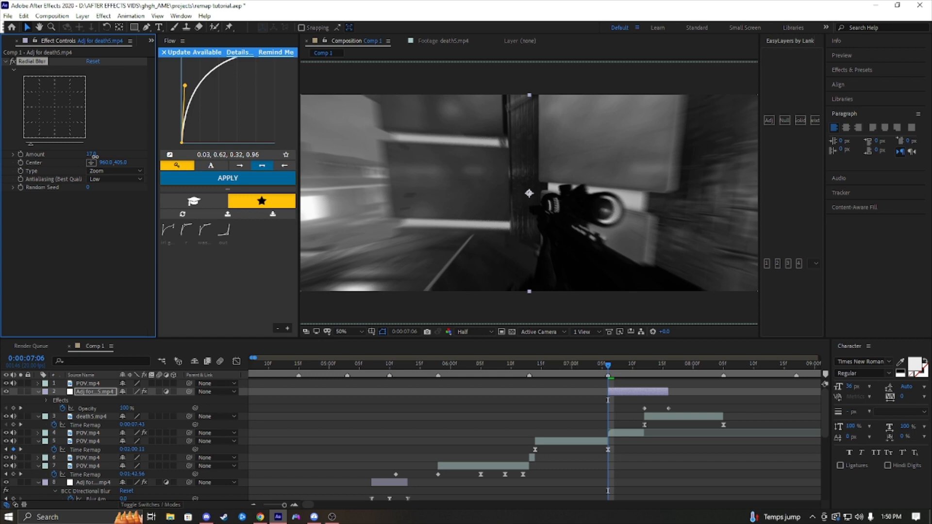
# Play back and scrub the blurred transition from POV.mp4 into death5.mp4 and the empty section after 0:00:08:05
pyautogui.press('space')
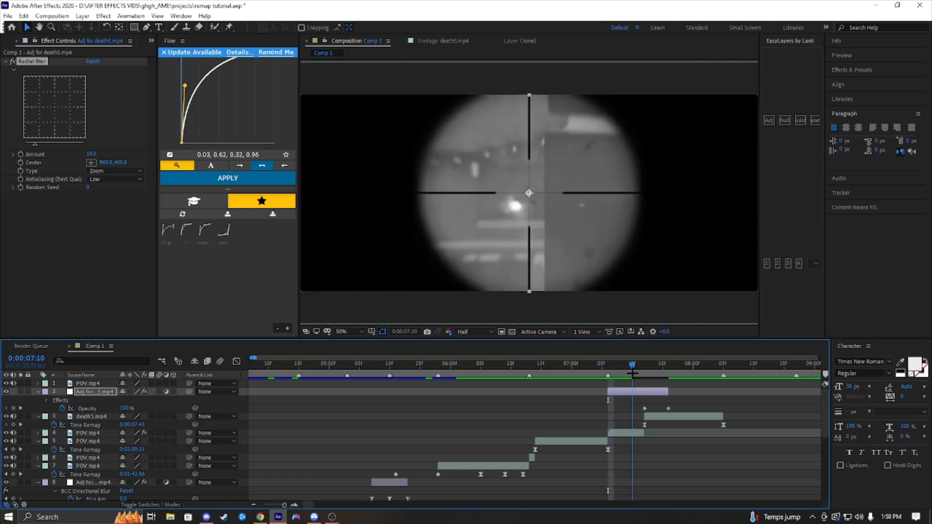
pyautogui.moveTo(650, 380); pyautogui.dragTo(528, 407)
pyautogui.press('space')
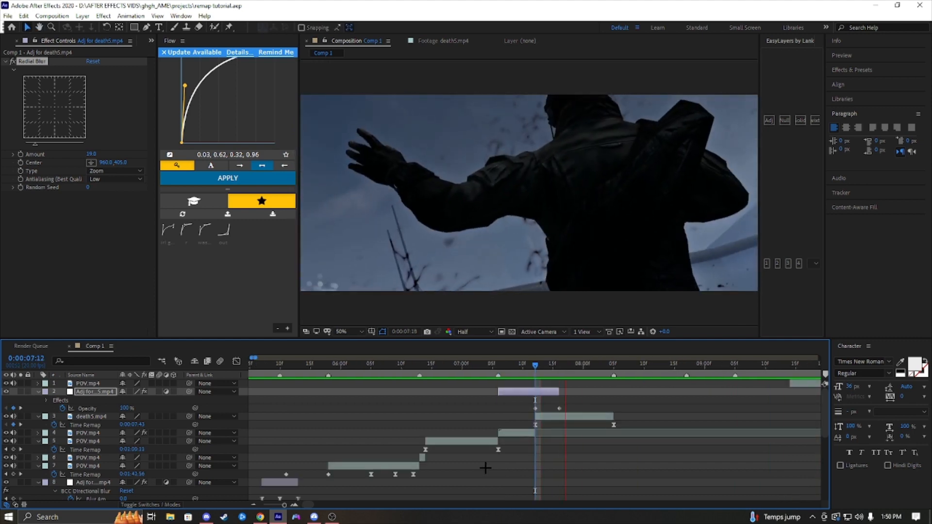
pyautogui.moveTo(649, 370); pyautogui.dragTo(467, 394)
pyautogui.press('space')
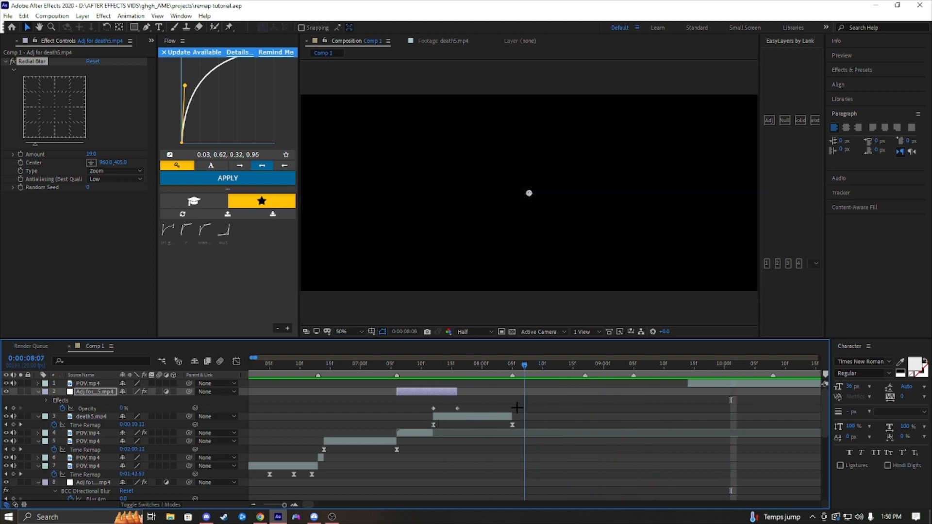
pyautogui.moveTo(516, 408); pyautogui.dragTo(508, 409)
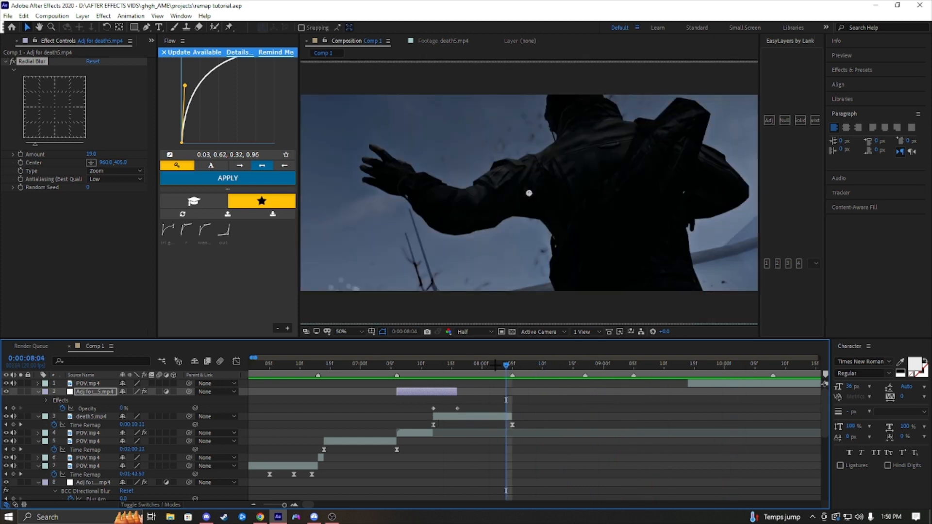
pyautogui.moveTo(495, 365); pyautogui.dragTo(540, 376)
pyautogui.press('space')
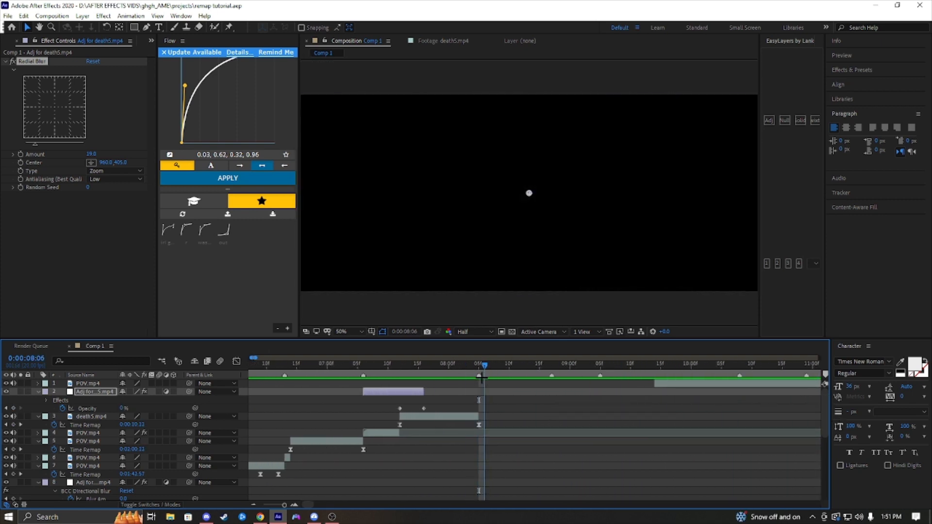
pyautogui.click(497, 383)
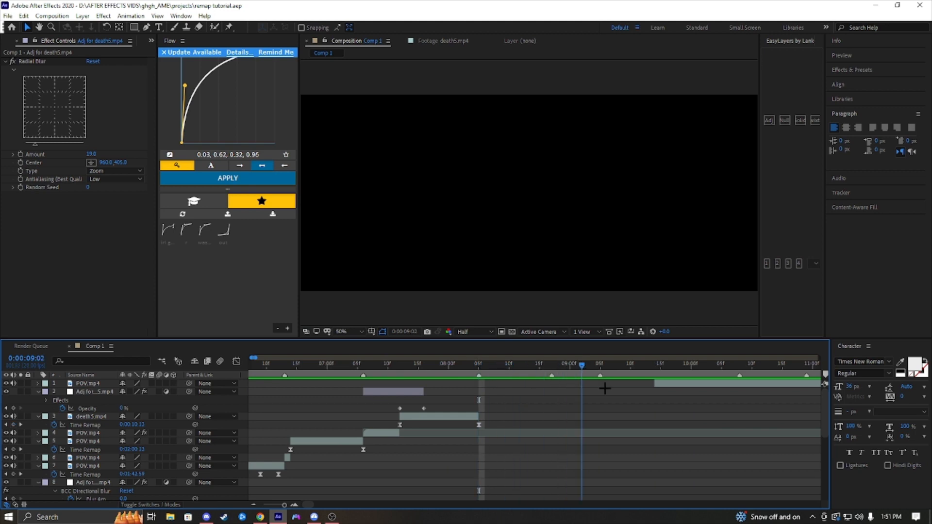
pyautogui.moveTo(605, 388); pyautogui.dragTo(540, 381)
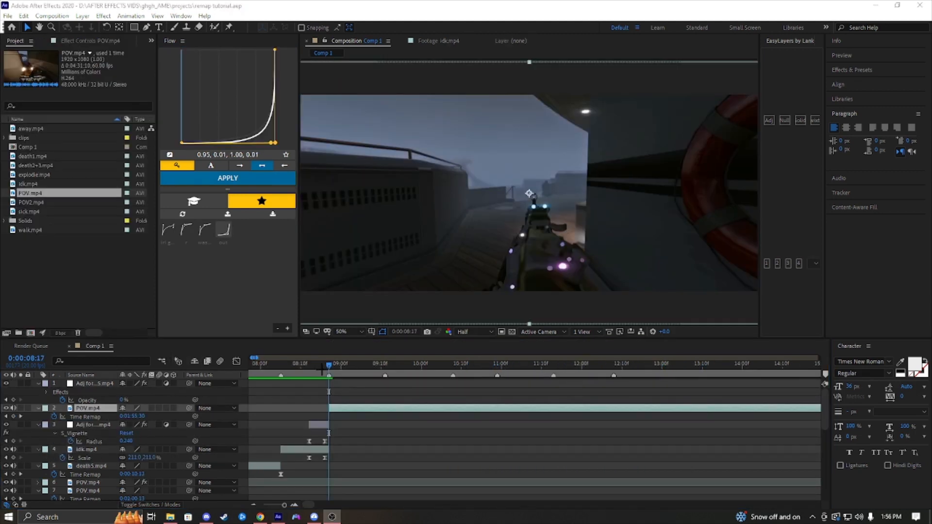
# Preview the sequence into the last POV.mp4 layer and set a Time Remap keyframe at its start, 0:00:08:17, keeping source time 0:01:55:30
pyautogui.moveTo(322, 368); pyautogui.dragTo(287, 392)
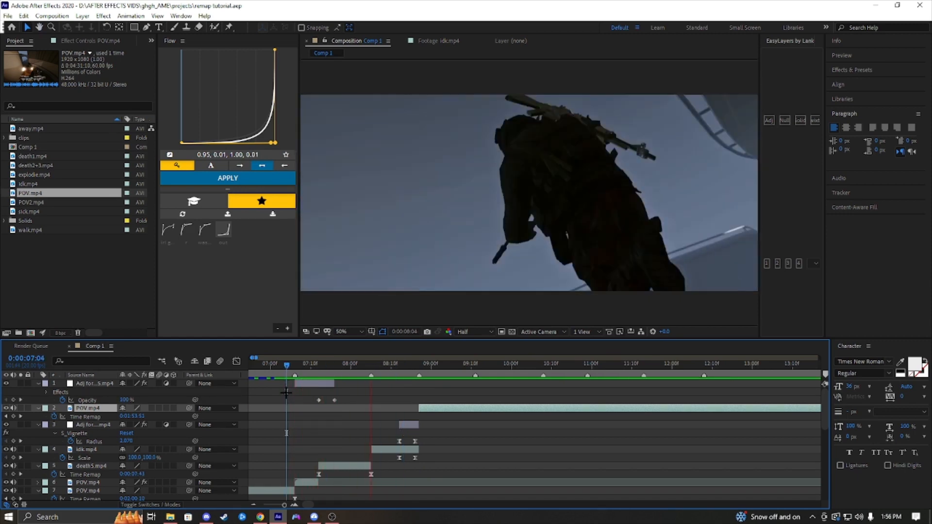
pyautogui.press('space')
pyautogui.press('space')
pyautogui.press('space')
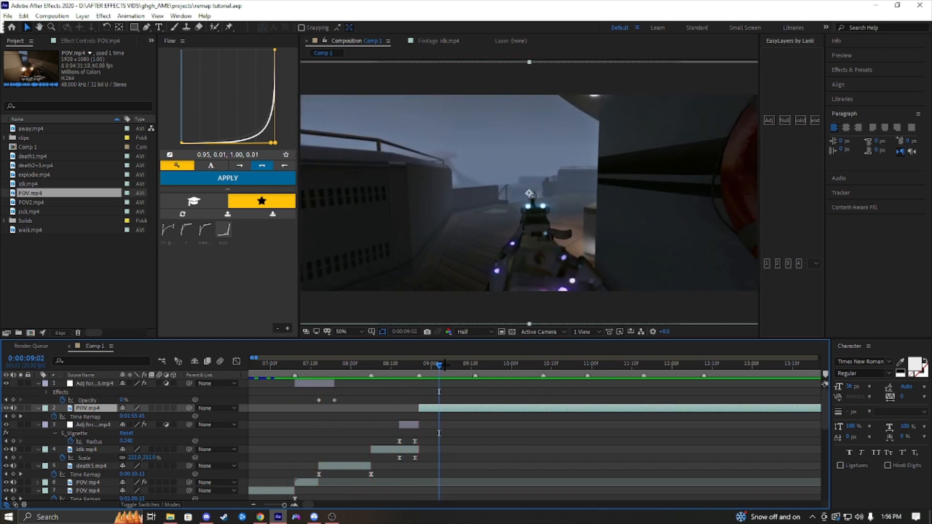
pyautogui.moveTo(444, 365); pyautogui.dragTo(422, 397)
pyautogui.press('u')
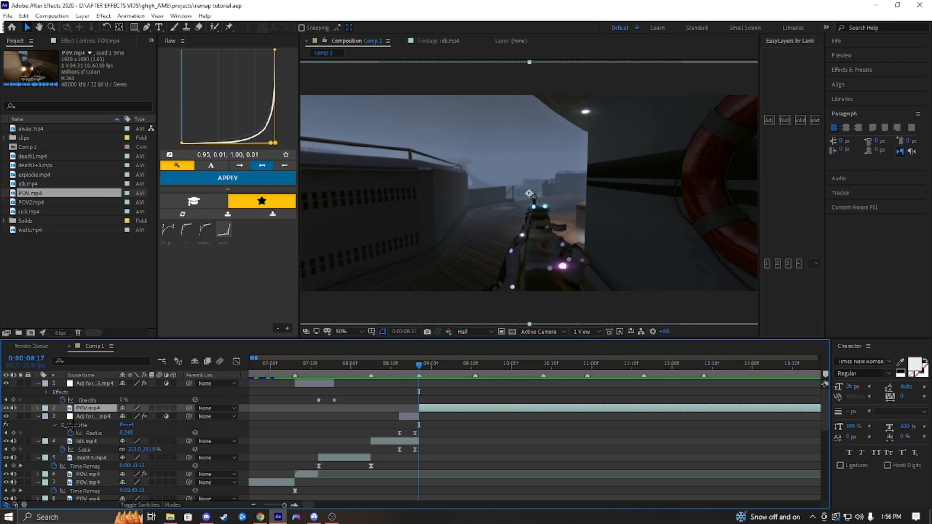
pyautogui.press('u')
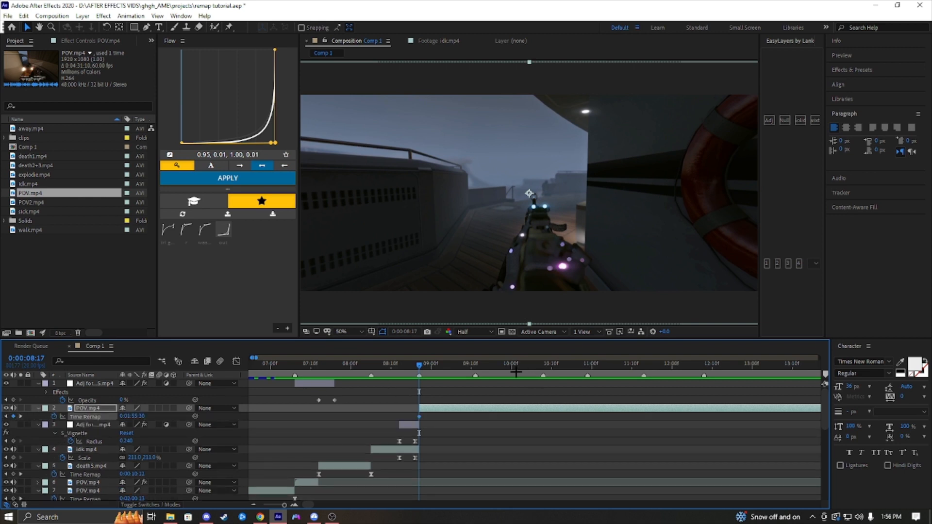
# Look through the POV.mp4 footage after 0:00:08:17 and add a second Time Remap keyframe at about 0:00:30
pyautogui.press('space')
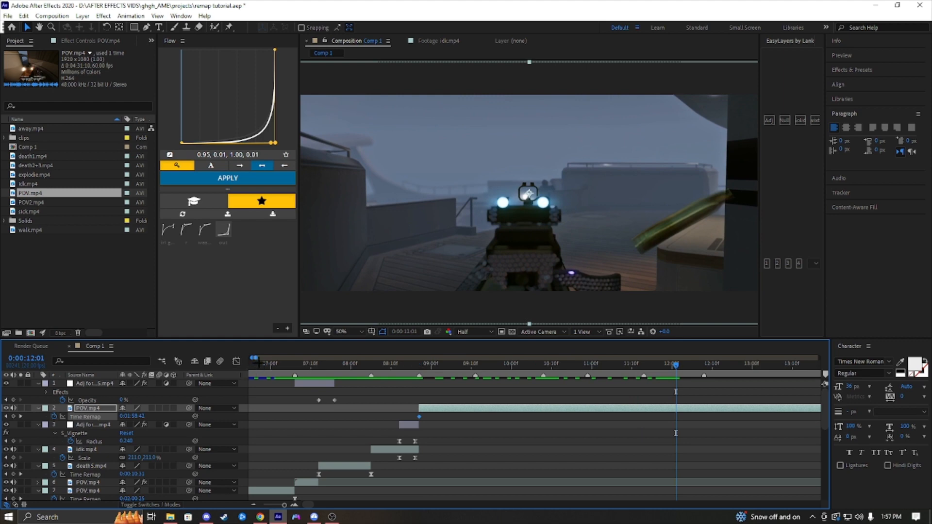
pyautogui.moveTo(258, 359); pyautogui.dragTo(273, 362)
pyautogui.moveTo(481, 372); pyautogui.dragTo(430, 386)
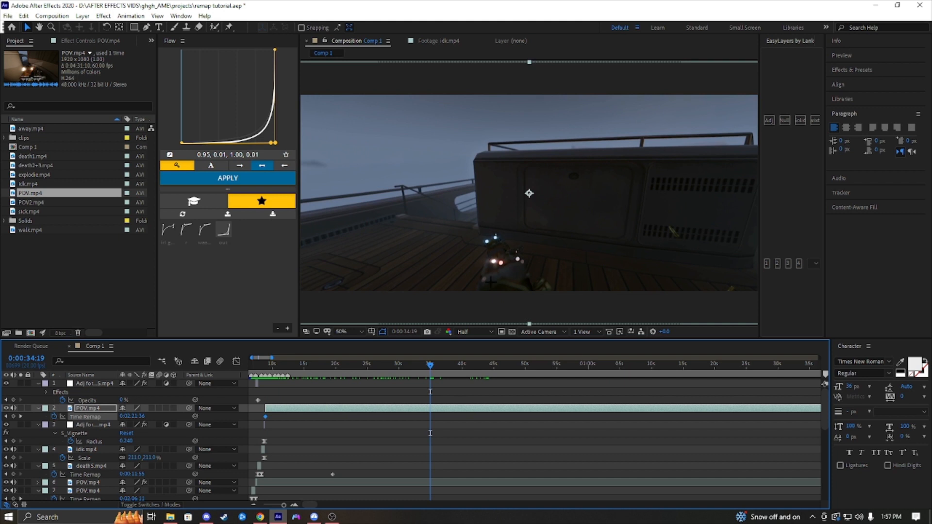
pyautogui.moveTo(415, 370); pyautogui.dragTo(264, 423)
pyautogui.click(295, 505)
pyautogui.click(294, 505)
pyautogui.click(294, 505)
pyautogui.click(294, 504)
pyautogui.click(294, 505)
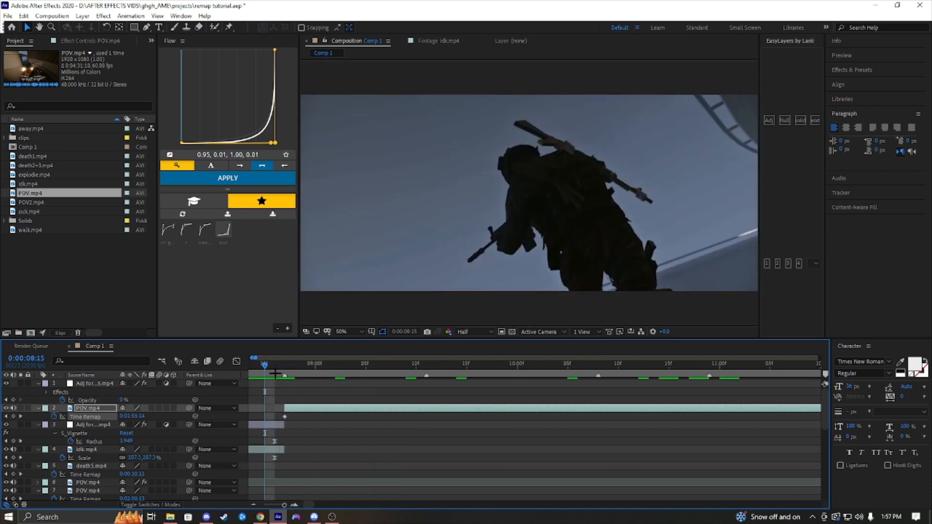
# Move the second Time Remap keyframe of the last POV.mp4 layer to the marker at 0:00:10:08 and cut the layer there
pyautogui.press('space')
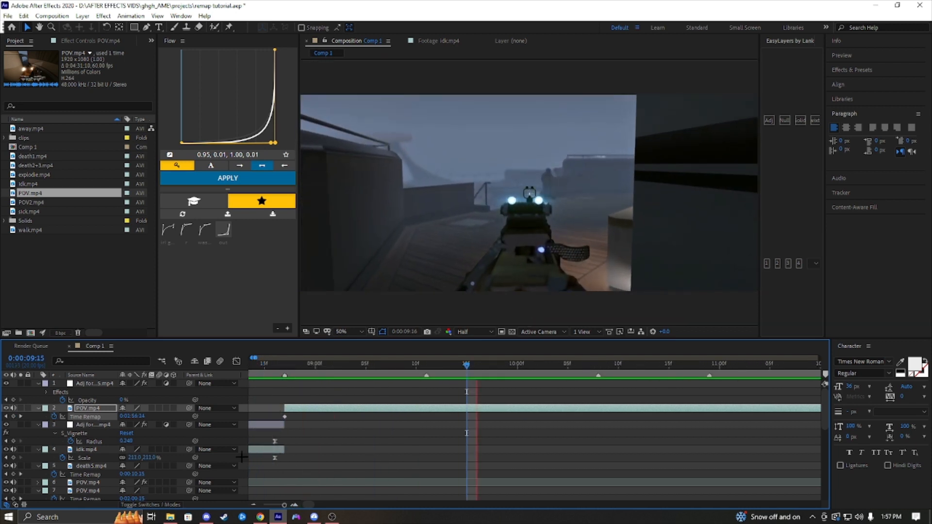
pyautogui.press('space')
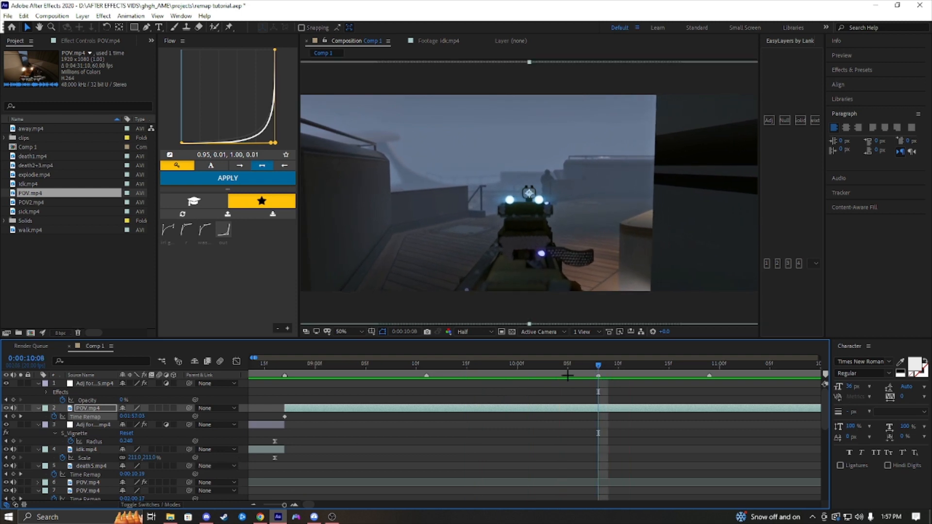
pyautogui.moveTo(256, 359); pyautogui.dragTo(269, 362)
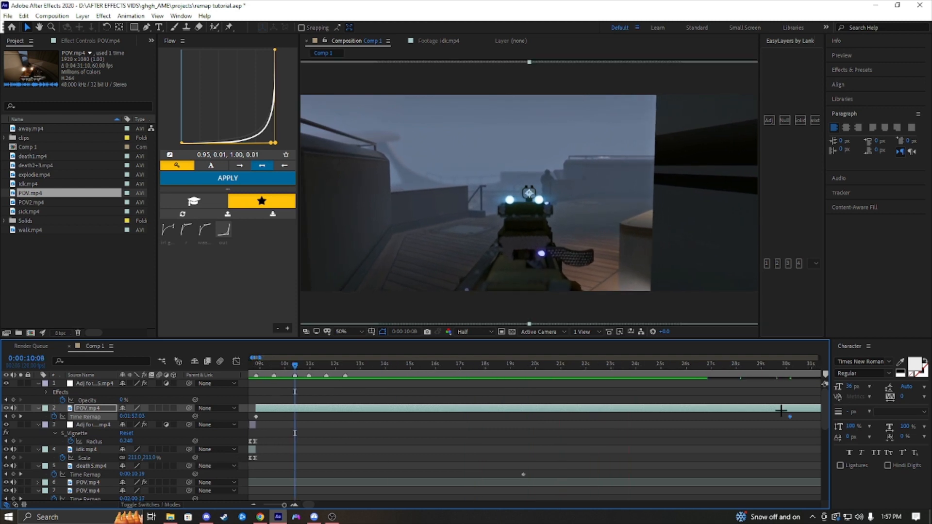
pyautogui.moveTo(791, 416); pyautogui.dragTo(481, 407)
pyautogui.hotkey('ctrl', 'shift', 'd')
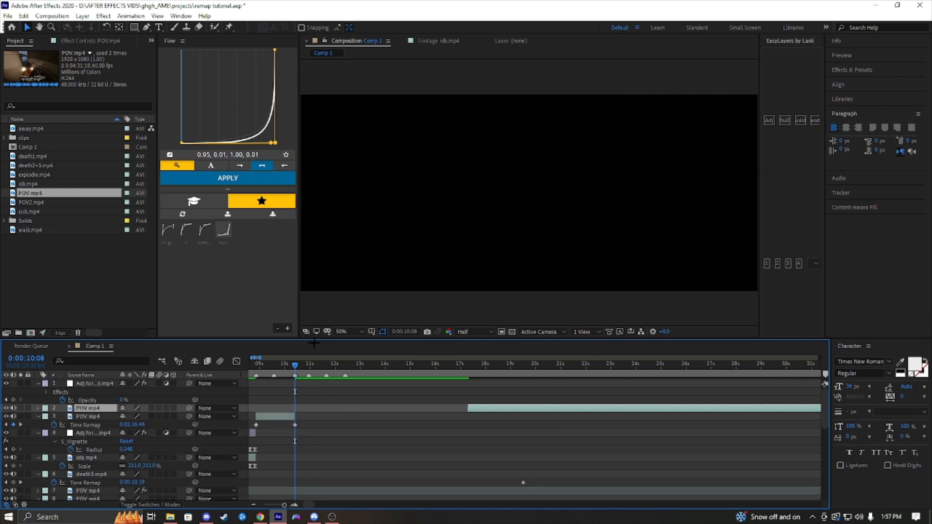
# Bring the POV.mp4 segment's end Time Remap keyframe forward to the marker at 0:00:09:11 and split the layer at that time
pyautogui.press('space')
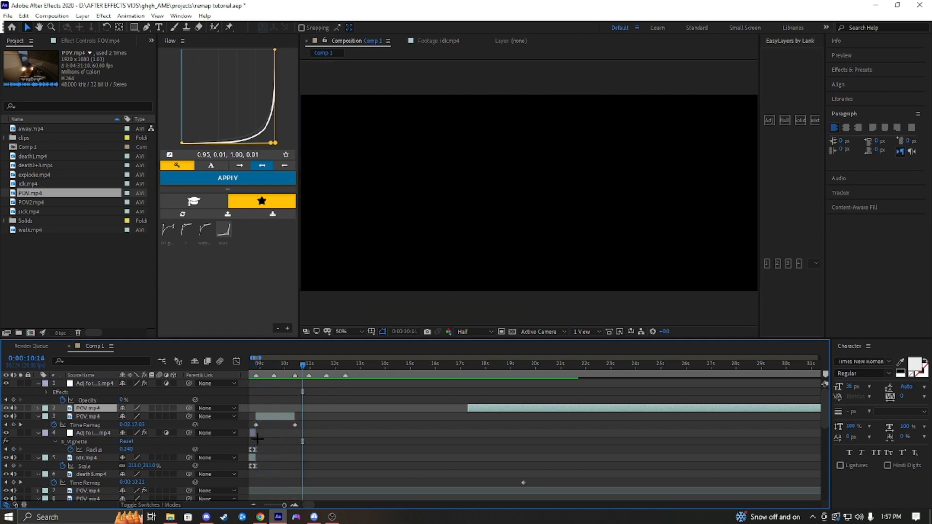
pyautogui.click(274, 377)
pyautogui.moveTo(274, 377); pyautogui.dragTo(272, 380)
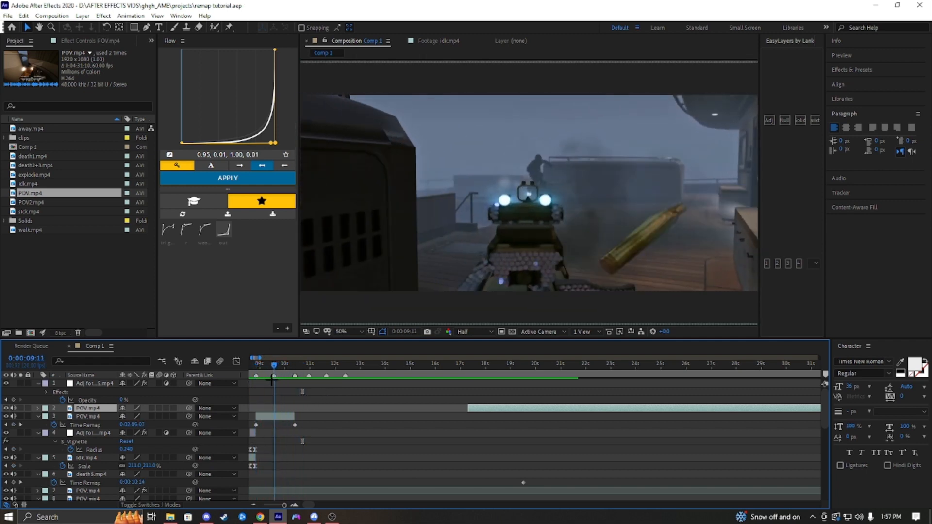
pyautogui.moveTo(297, 426); pyautogui.dragTo(274, 432)
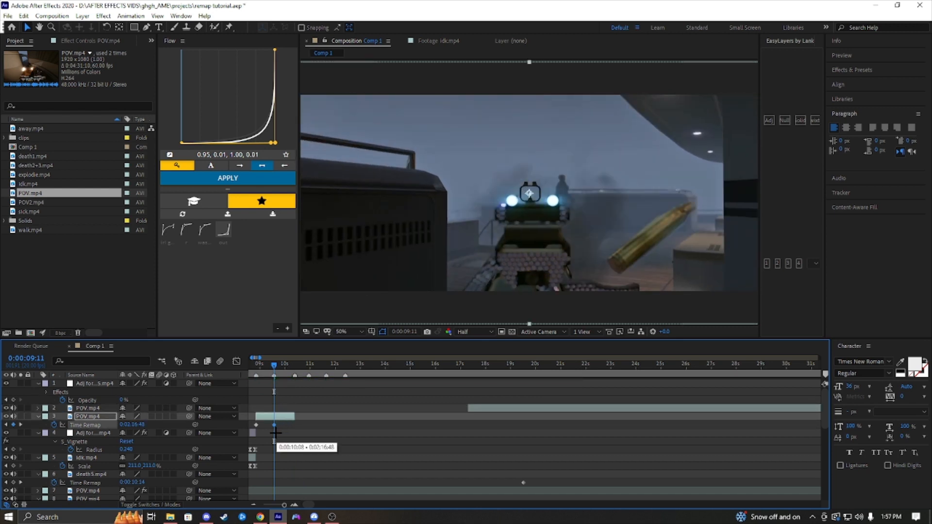
pyautogui.hotkey('ctrl', 'shift', 'd')
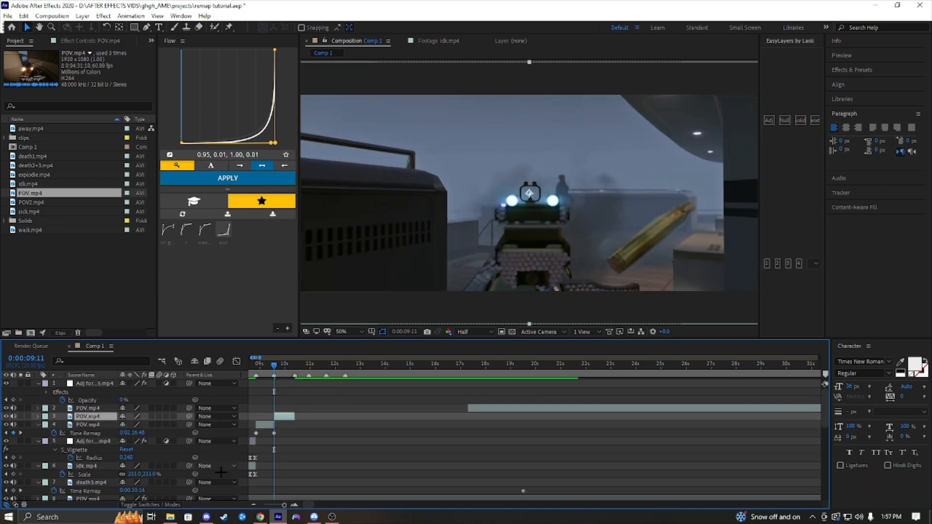
# Preview the retimed POV.mp4 segment from 0:00:08:17 past the cut at 0:00:09:11
pyautogui.click(294, 505)
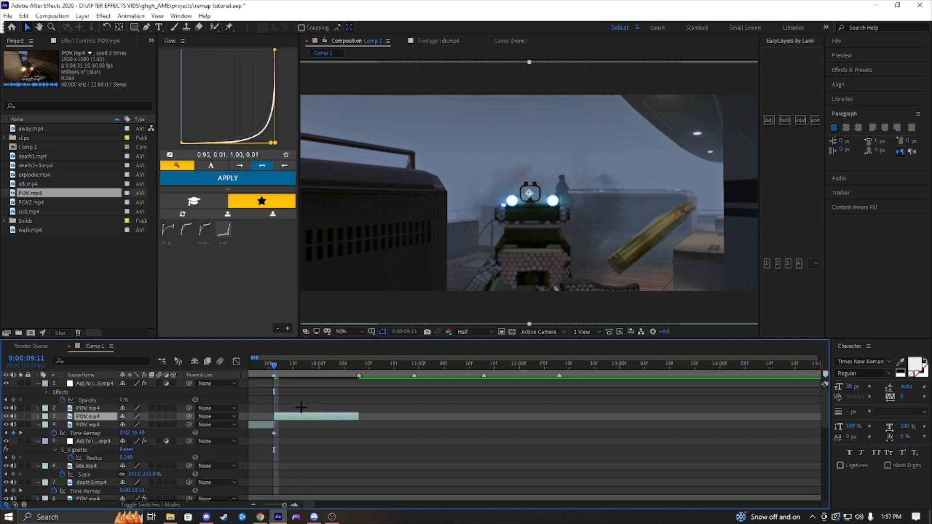
pyautogui.moveTo(275, 363); pyautogui.dragTo(385, 400)
pyautogui.press('space')
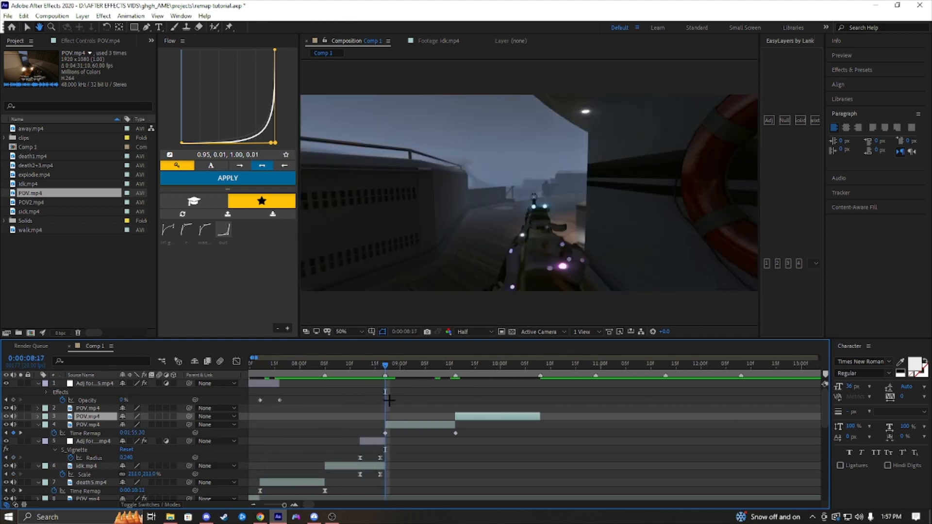
pyautogui.press('space')
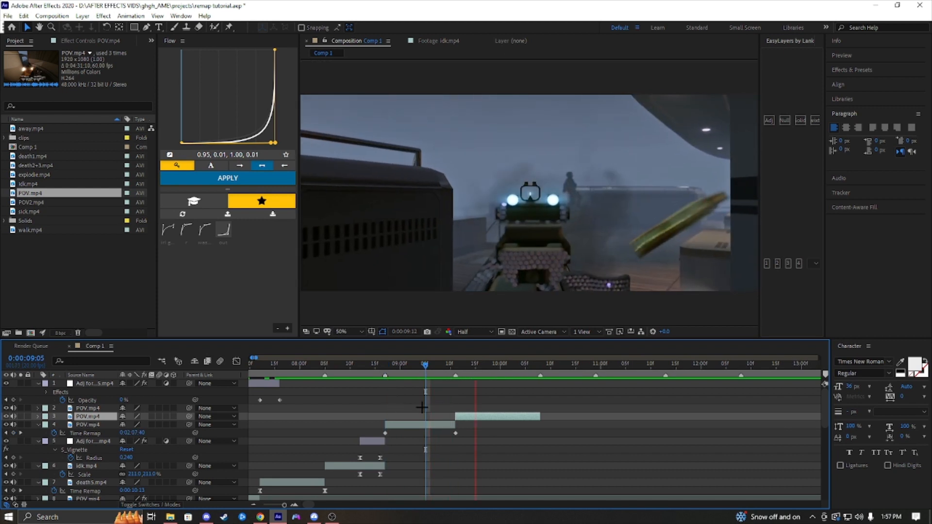
pyautogui.press('space')
pyautogui.moveTo(487, 367); pyautogui.dragTo(457, 386)
# Extend the POV.mp4 segment after 0:00:09:11 to about 0:00:10:17 and add a Time Remap keyframe with source time 0:02:21:47 near 0:00:10:07
pyautogui.press('u')
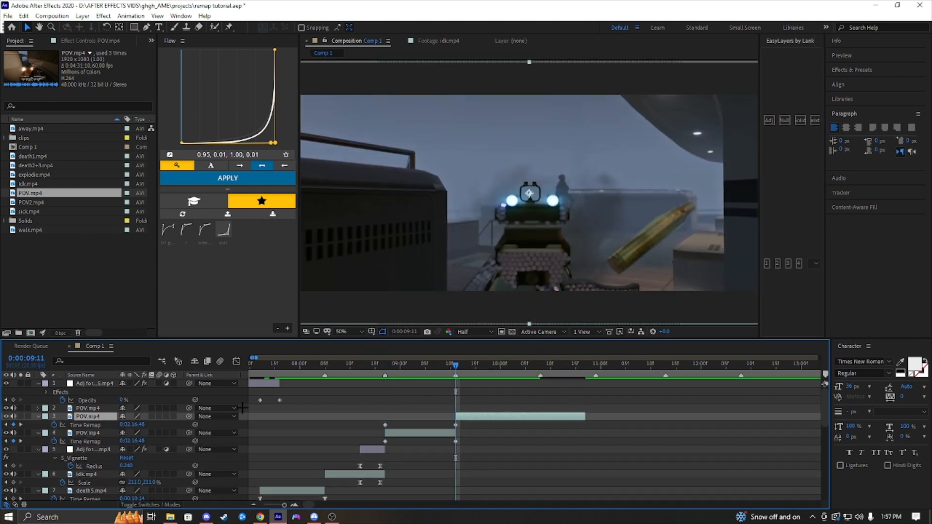
pyautogui.press('pagedown')
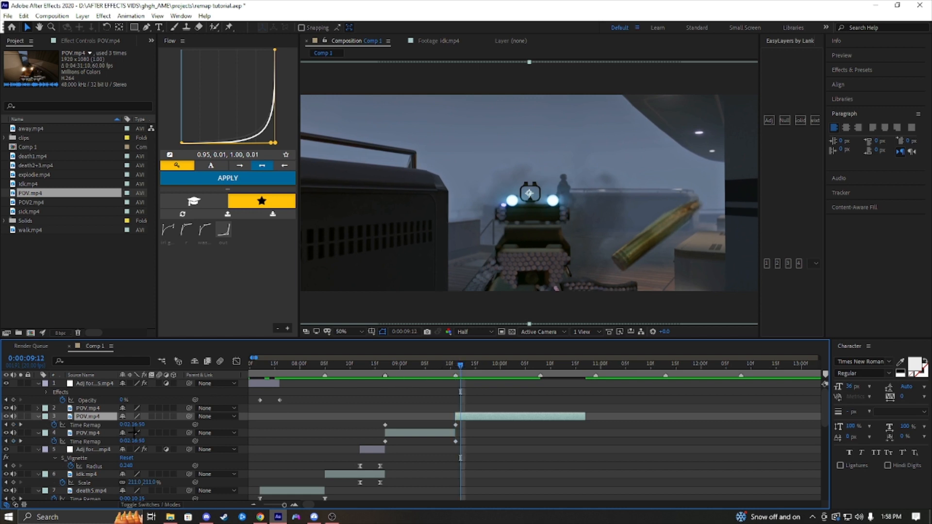
pyautogui.moveTo(140, 425); pyautogui.dragTo(282, 426)
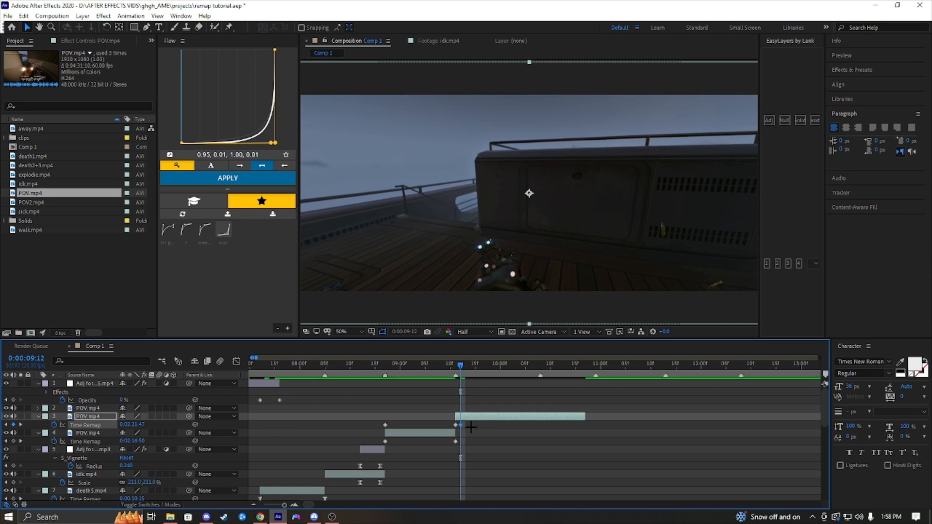
pyautogui.moveTo(463, 425); pyautogui.dragTo(537, 431)
# Save the project and play back the POV.mp4 segments around the cut at 0:00:09:11
pyautogui.click(516, 367)
pyautogui.press('space')
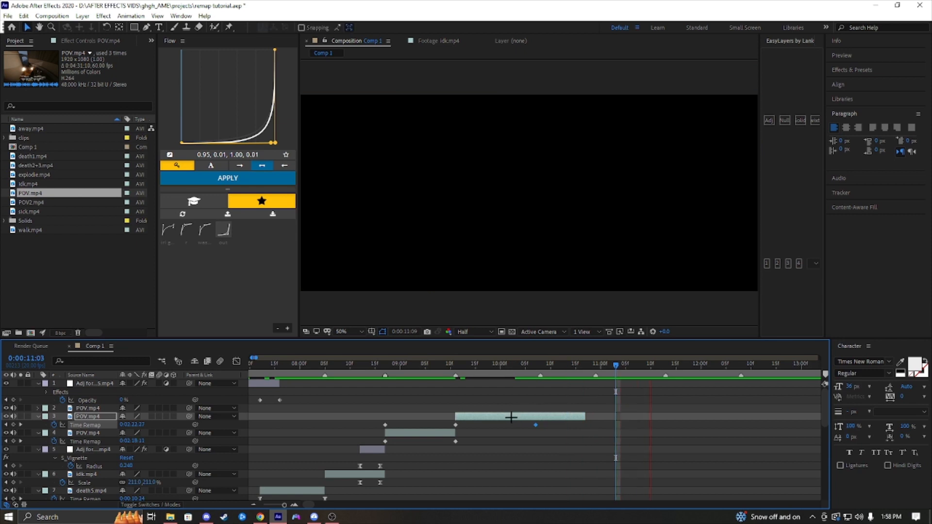
pyautogui.press('space')
pyautogui.hotkey('ctrl', 's')
pyautogui.click(406, 365)
pyautogui.press('space')
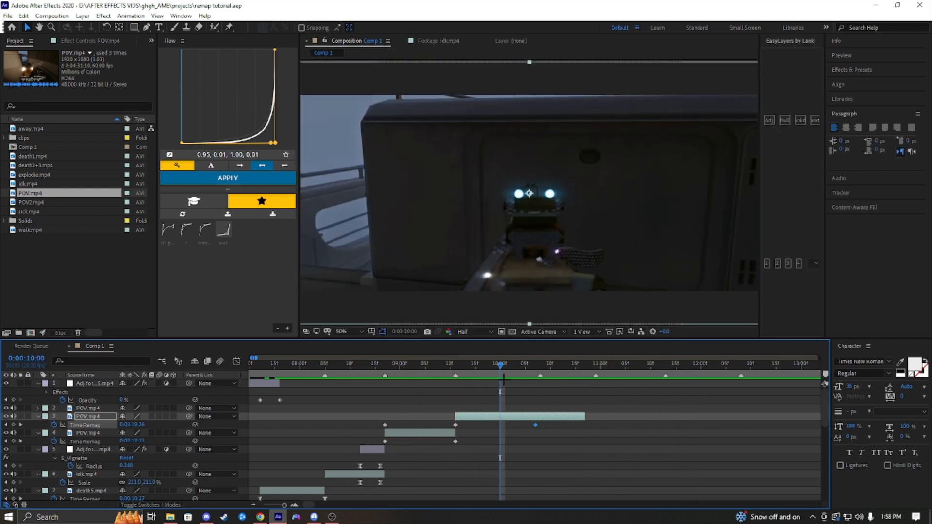
# Move the segment's end Time Remap keyframe to 0:00:09:18 and split the POV.mp4 layer there
pyautogui.moveTo(500, 369)
pyautogui.mouseDown()
pyautogui.moveTo(452, 391)
pyautogui.moveTo(500, 378)
pyautogui.moveTo(490, 371)
pyautogui.mouseUp()
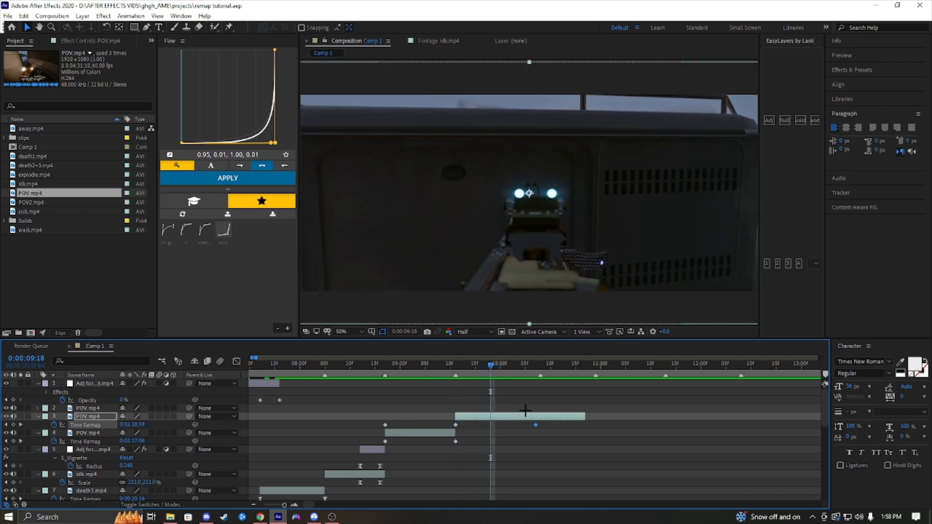
pyautogui.moveTo(515, 428); pyautogui.dragTo(493, 430)
pyautogui.hotkey('ctrl', 'shift', 'd')
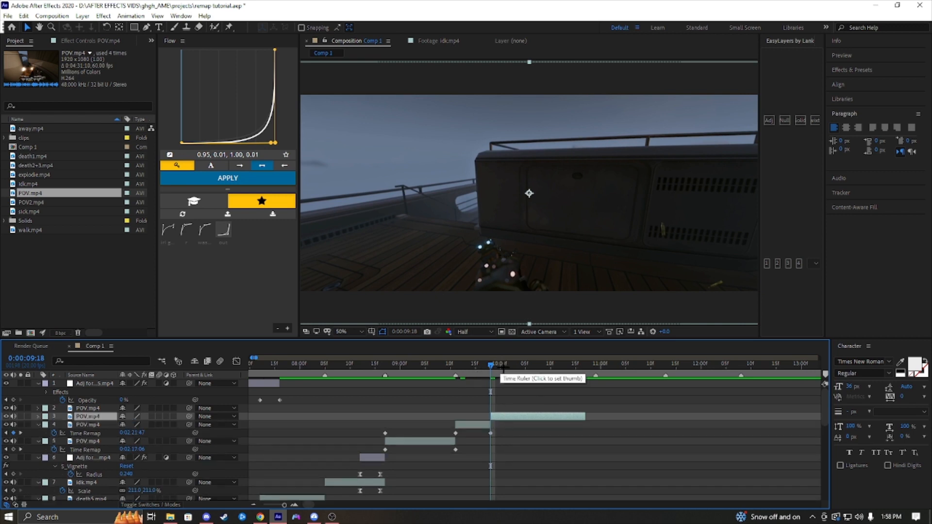
# Apply Easy Ease to both Time Remap keyframes of the segment from 0:00:09:11 to 0:00:09:18 and show its value graph
pyautogui.moveTo(502, 371); pyautogui.dragTo(472, 374)
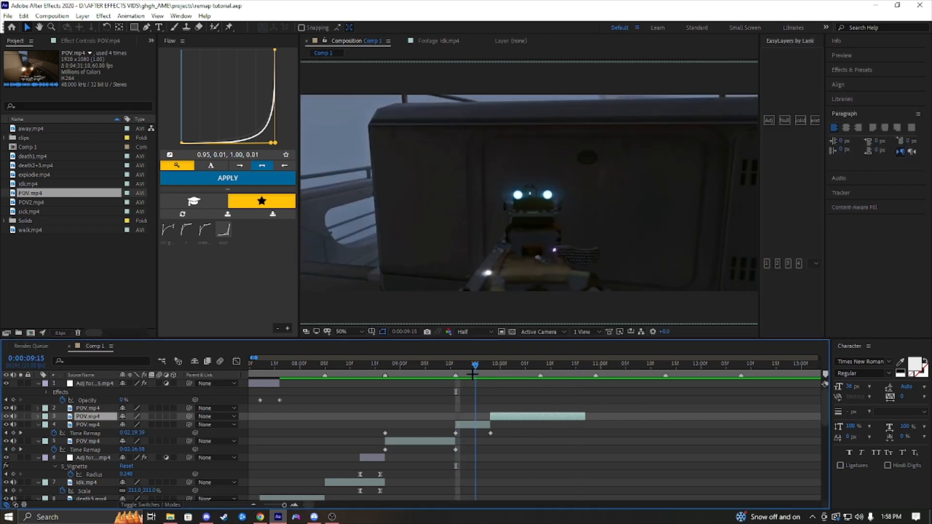
pyautogui.moveTo(498, 432); pyautogui.dragTo(443, 433)
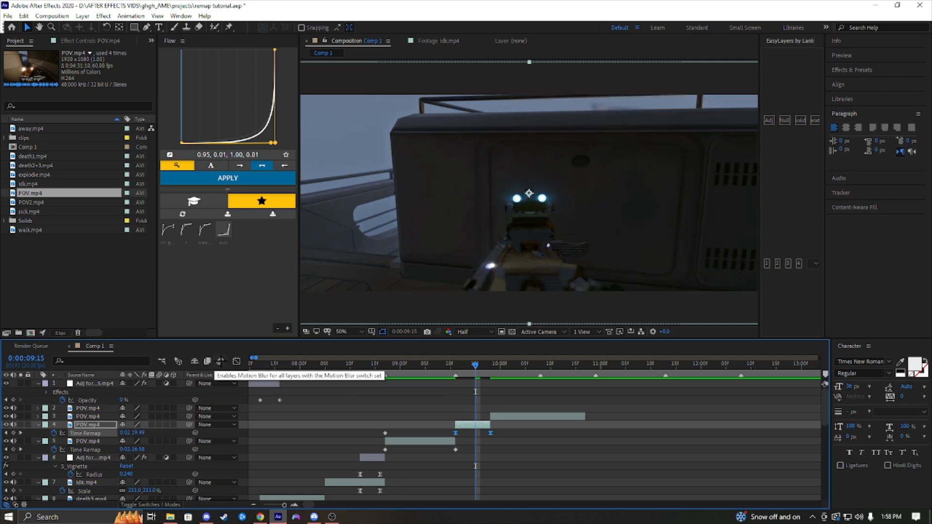
pyautogui.click(236, 361)
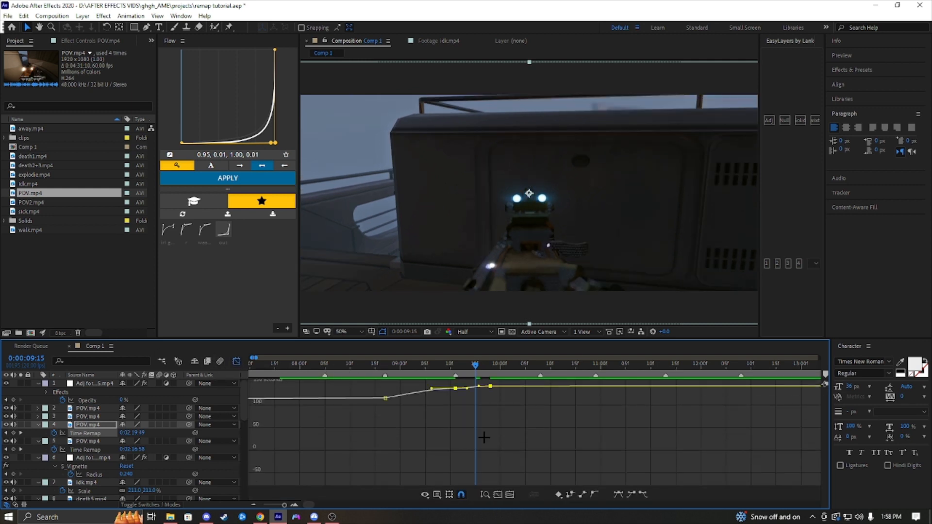
# Reshape the segment's Time Remap curve to rise steeply at 0:00:09:11 and flatten toward 0:00:09:18, and save the project
pyautogui.moveTo(464, 433); pyautogui.dragTo(464, 436)
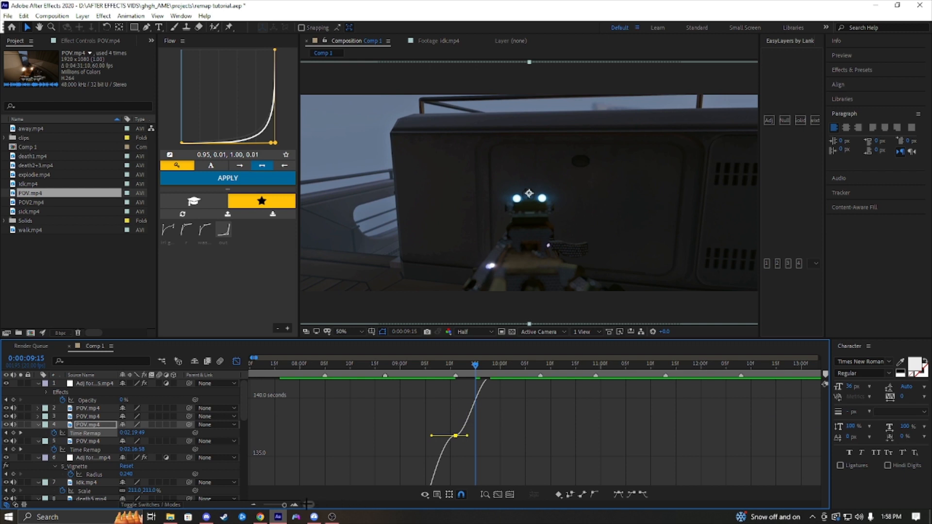
pyautogui.click(294, 505)
pyautogui.scroll(2, 480, 452)
pyautogui.click(510, 452)
pyautogui.click(505, 416)
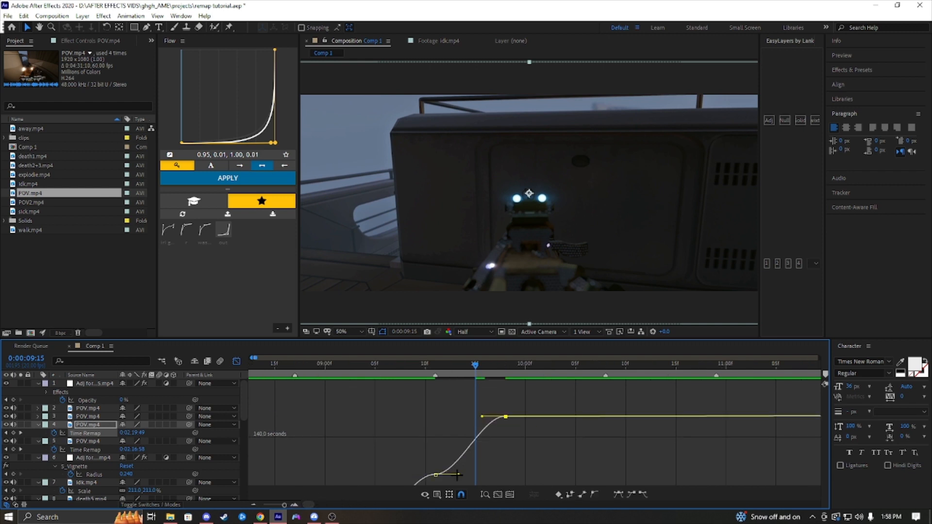
pyautogui.moveTo(443, 445); pyautogui.dragTo(457, 418)
pyautogui.hotkey('ctrl', 's')
# Preview the eased speed ramp from 0:00:09:11 and return from the graph to the layer view
pyautogui.moveTo(455, 365); pyautogui.dragTo(436, 367)
pyautogui.press('space')
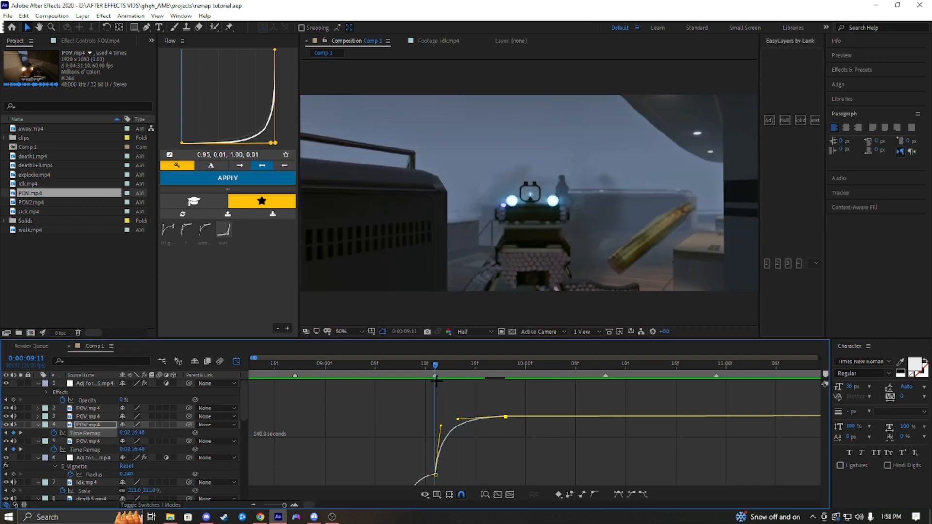
pyautogui.click(237, 362)
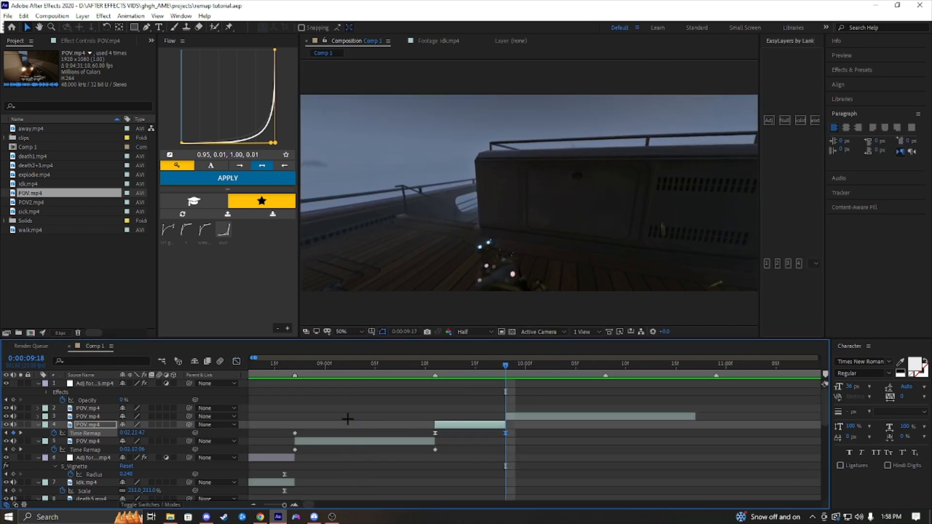
# Extend the POV.mp4 segment after 0:00:09:18 to about 0:00:11:00 and add a Time Remap keyframe at 0:00:09:19 with source time 0:02:49:12
pyautogui.click(519, 416)
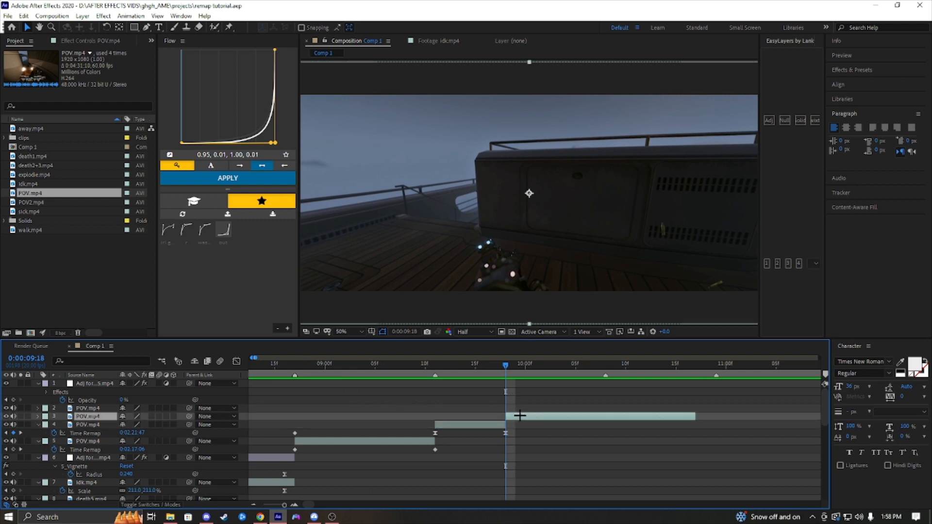
pyautogui.press('u')
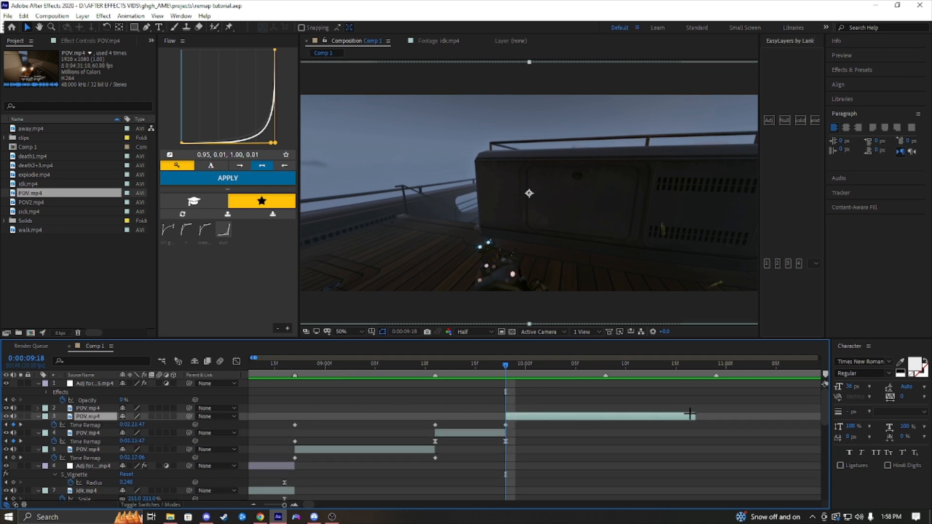
pyautogui.moveTo(695, 416); pyautogui.dragTo(726, 416)
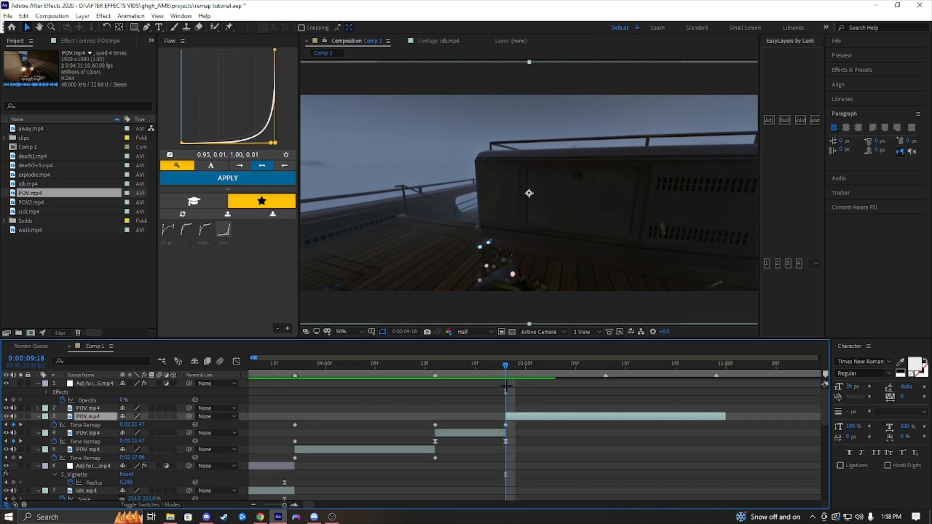
pyautogui.click(254, 504)
pyautogui.press('pagedown')
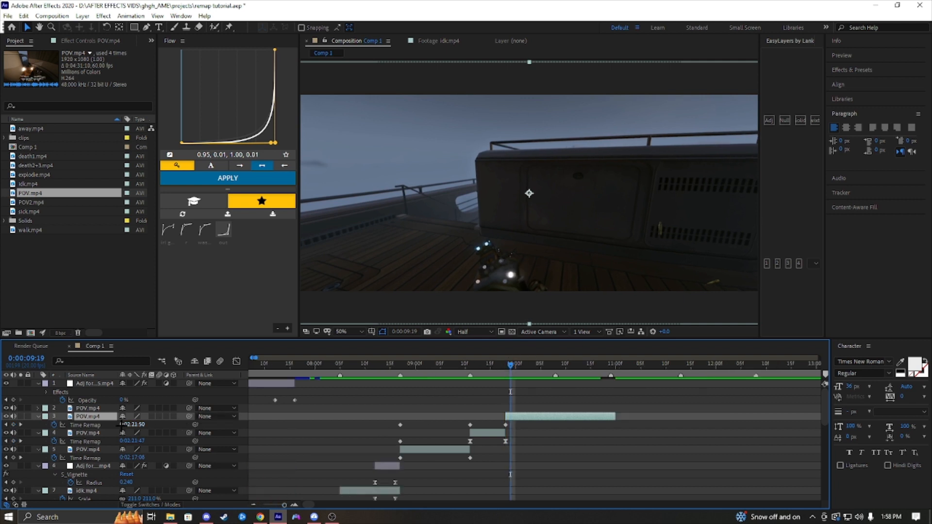
pyautogui.moveTo(121, 424); pyautogui.dragTo(839, 367)
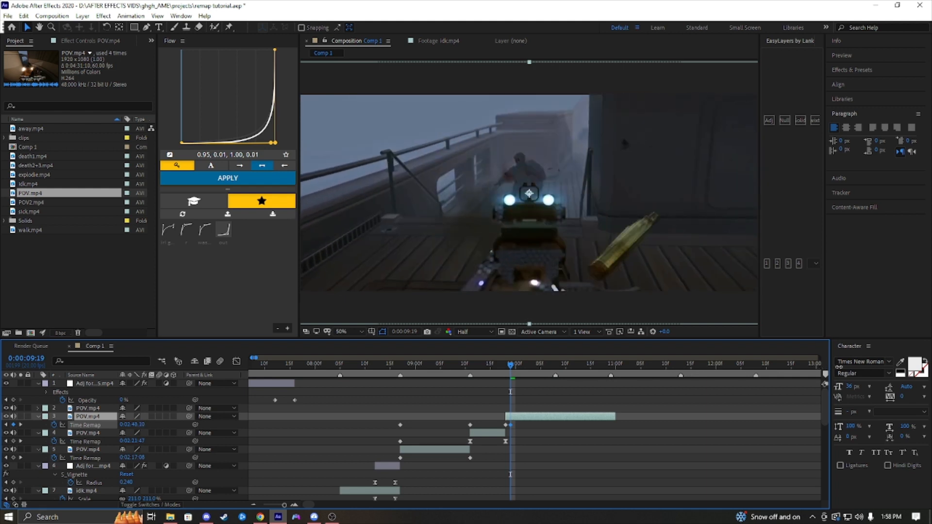
pyautogui.moveTo(132, 425); pyautogui.dragTo(168, 424)
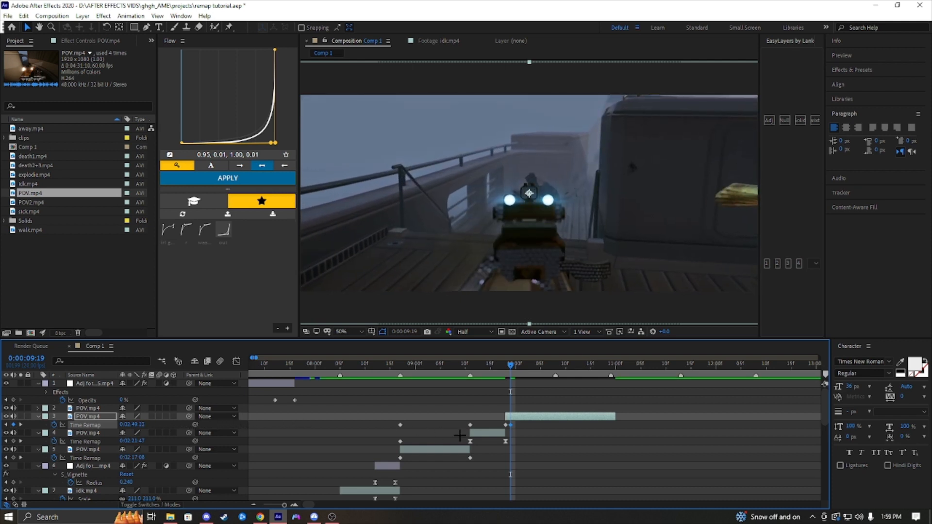
# Move the new Time Remap keyframe to the marker at 0:00:10:08 and split the POV.mp4 layer there
pyautogui.moveTo(536, 435); pyautogui.dragTo(562, 445)
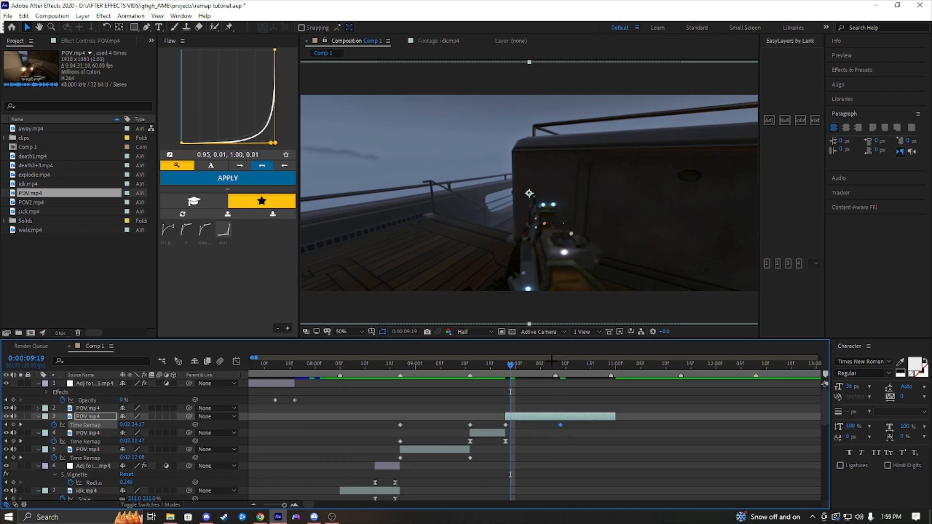
pyautogui.moveTo(551, 366); pyautogui.dragTo(460, 368)
pyautogui.hotkey('ctrl', 'shift', 'd')
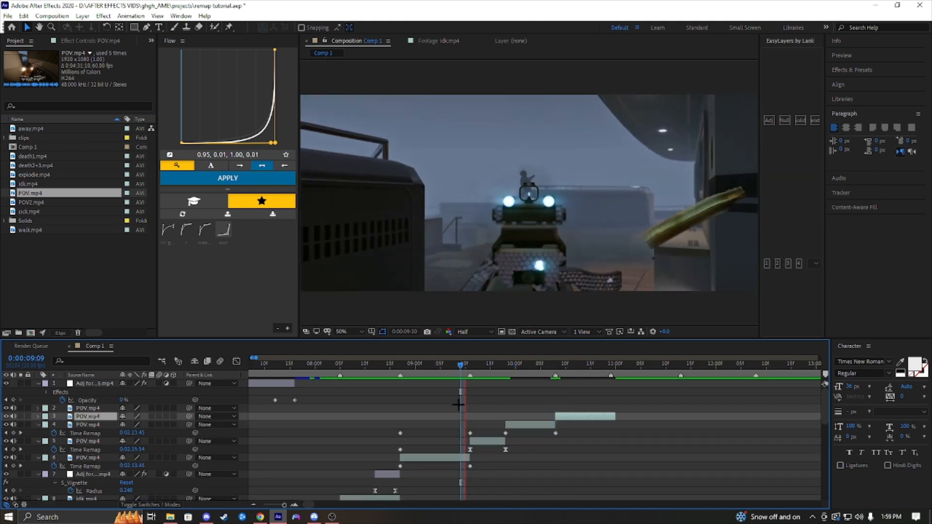
# Preview the POV.mp4 segments from about 0:00:09:09 through the new cut, ending with the playhead at 0:00:10:08
pyautogui.press('space')
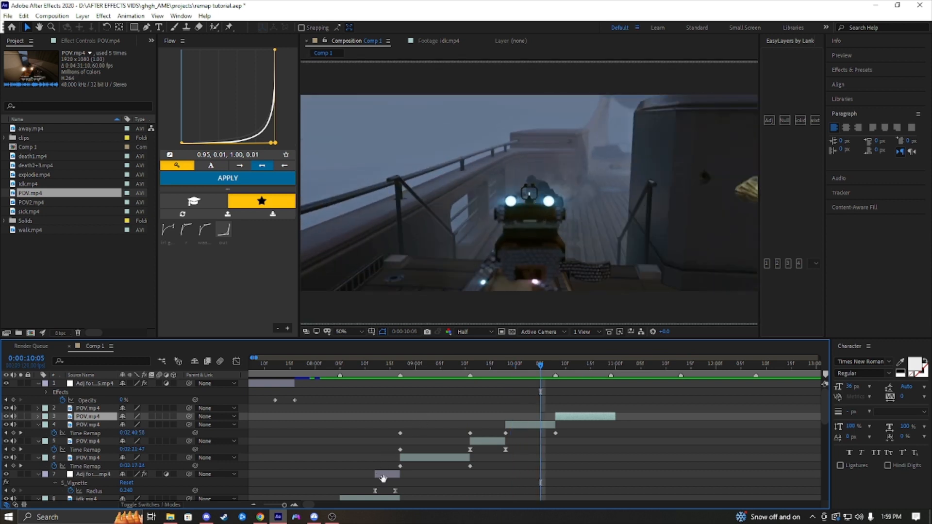
pyautogui.press('space')
pyautogui.moveTo(572, 367); pyautogui.dragTo(555, 374)
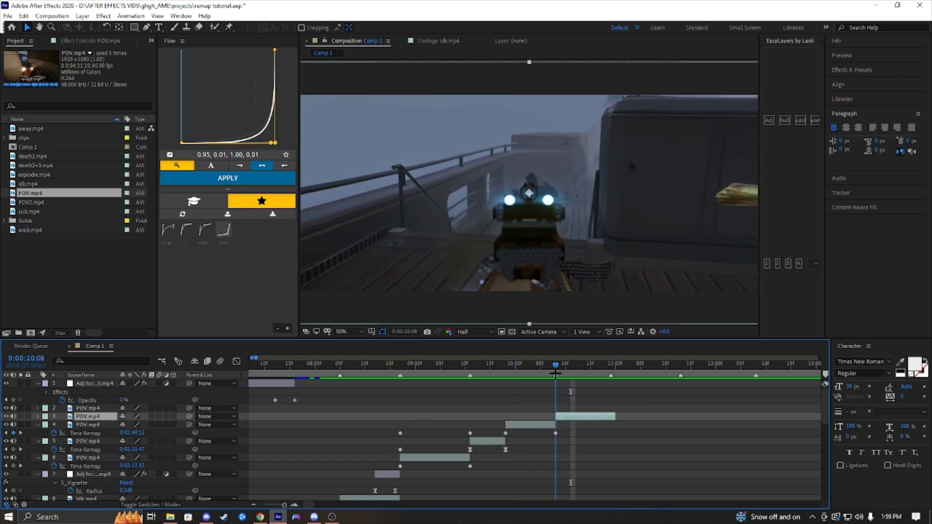
# Add a Time Remap keyframe at 0:00:10:09 on the last POV.mp4 segment with source time 0:02:52:28
pyautogui.press('u')
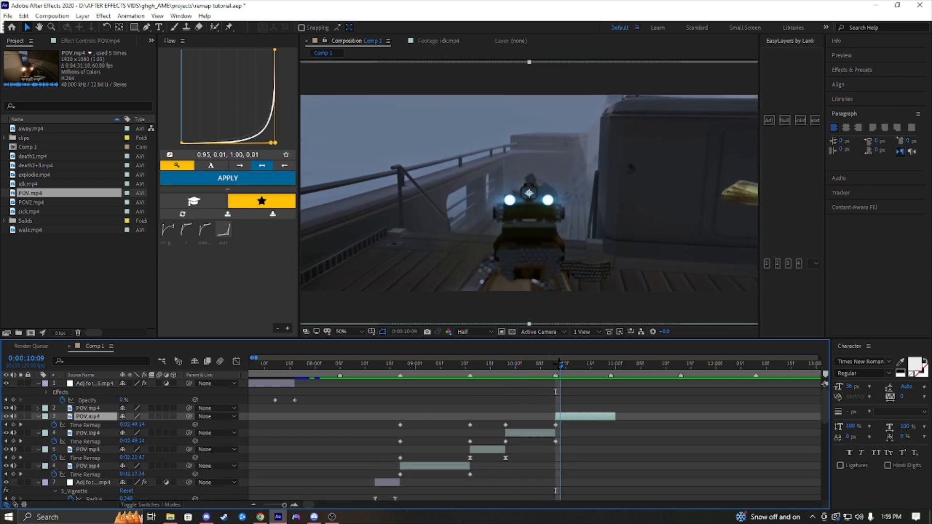
pyautogui.click(560, 363)
pyautogui.moveTo(131, 425); pyautogui.dragTo(223, 422)
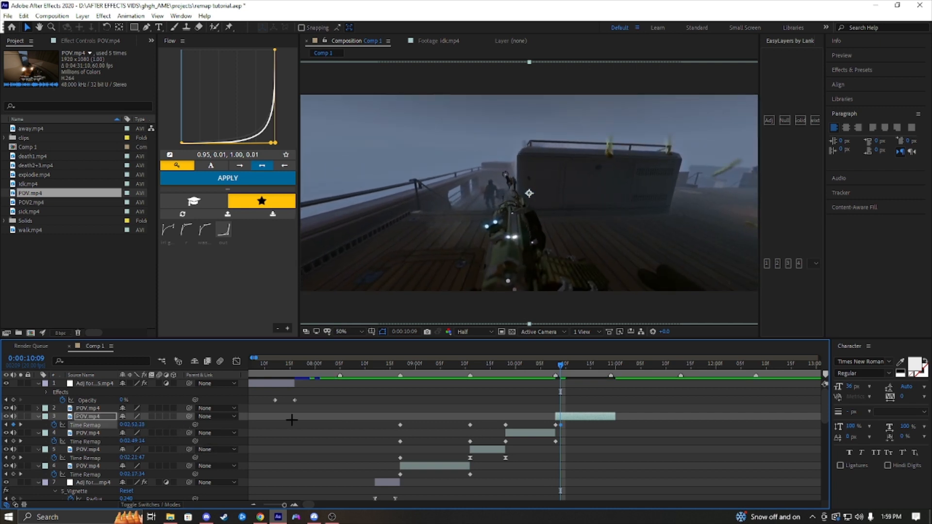
# Move the new Time Remap keyframe to the marker at 0:00:10:19 and cut off the POV.mp4 segment after that frame
pyautogui.moveTo(562, 365); pyautogui.dragTo(610, 385)
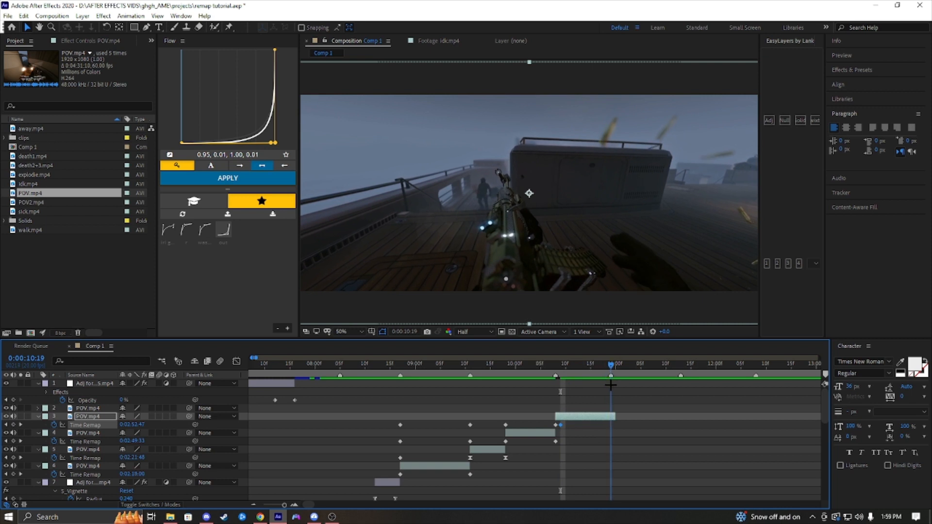
pyautogui.moveTo(559, 425); pyautogui.dragTo(610, 434)
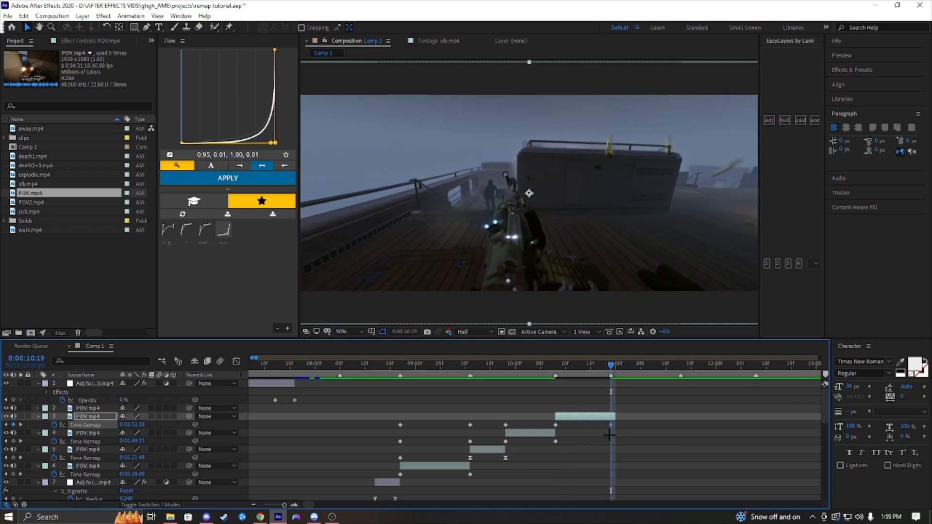
pyautogui.hotkey('ctrl', 'shift', 'd')
pyautogui.press('Delete')
# Ease the Time Remap keyframes at 0:00:10:08 and 0:00:10:19 and show their curve in the Graph Editor
pyautogui.click(575, 418)
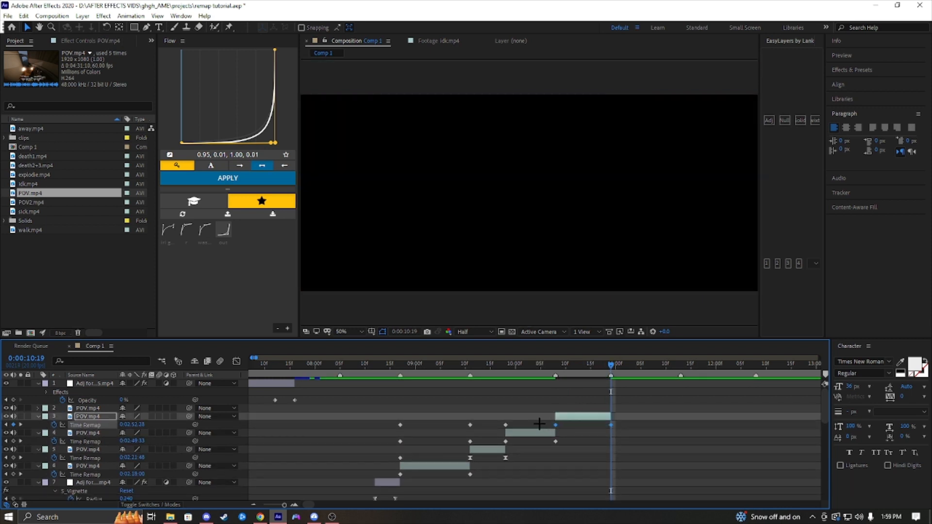
pyautogui.hotkey('shift', 'F3')
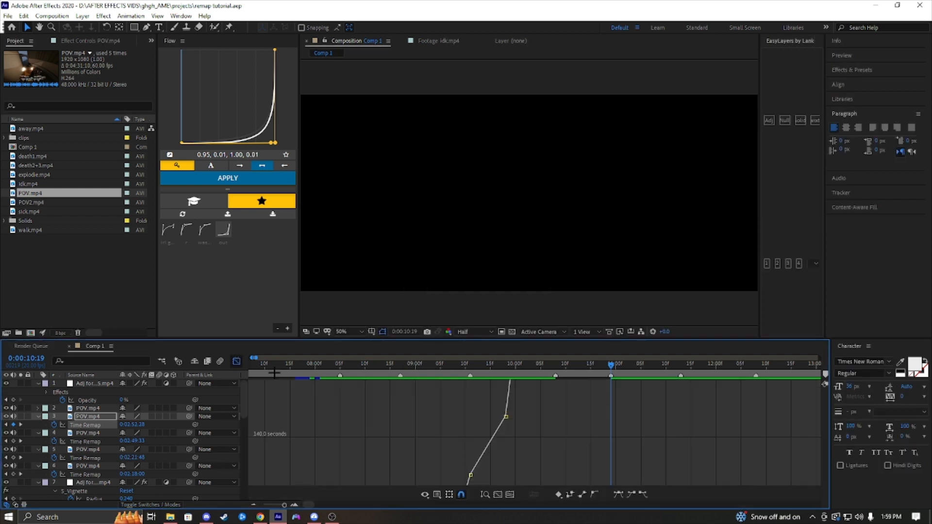
pyautogui.scroll(9, 572, 455)
pyautogui.scroll(-1, 588, 444)
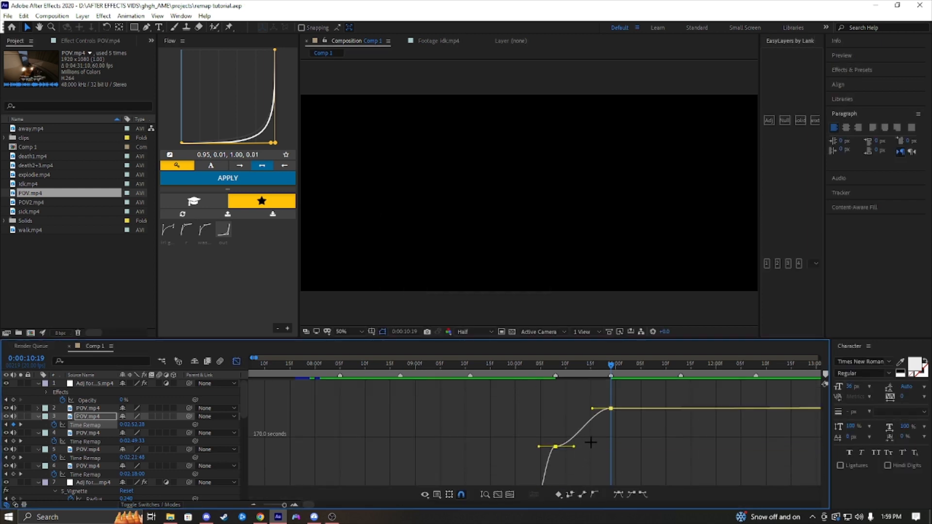
pyautogui.scroll(1, 592, 441)
# Reshape the Time Remap curve from 0:00:10:08 to 0:00:10:19 to rise steeply at first and flatten towards its end, and save the project
pyautogui.click(574, 436)
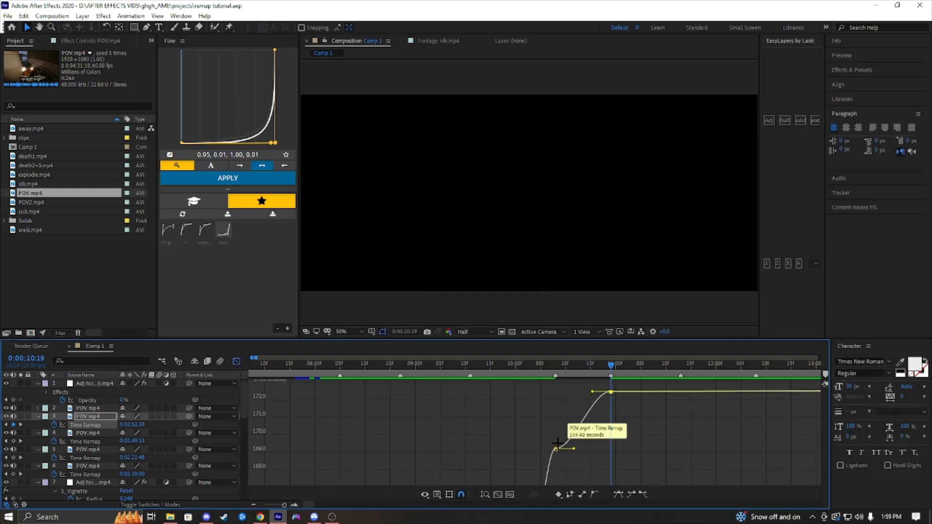
pyautogui.click(294, 503)
pyautogui.scroll(1, 536, 441)
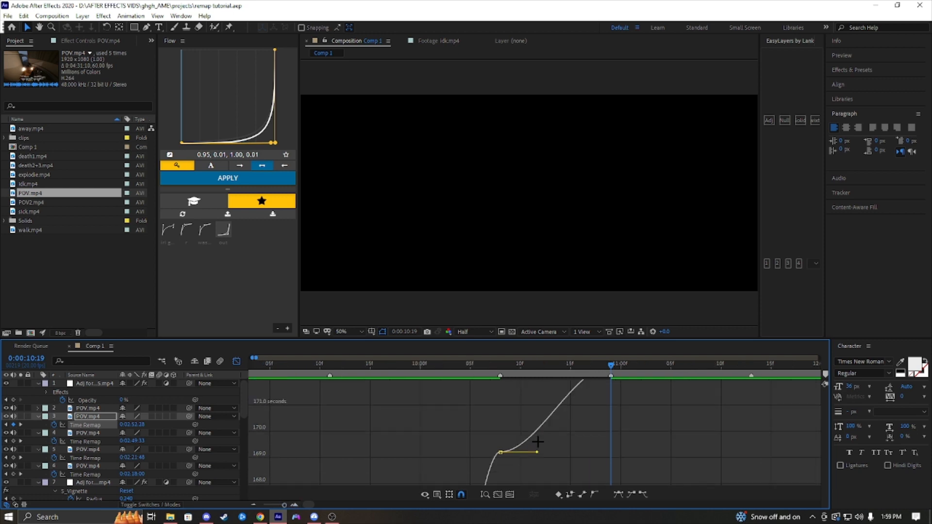
pyautogui.scroll(1, 561, 436)
pyautogui.moveTo(534, 470); pyautogui.dragTo(527, 443)
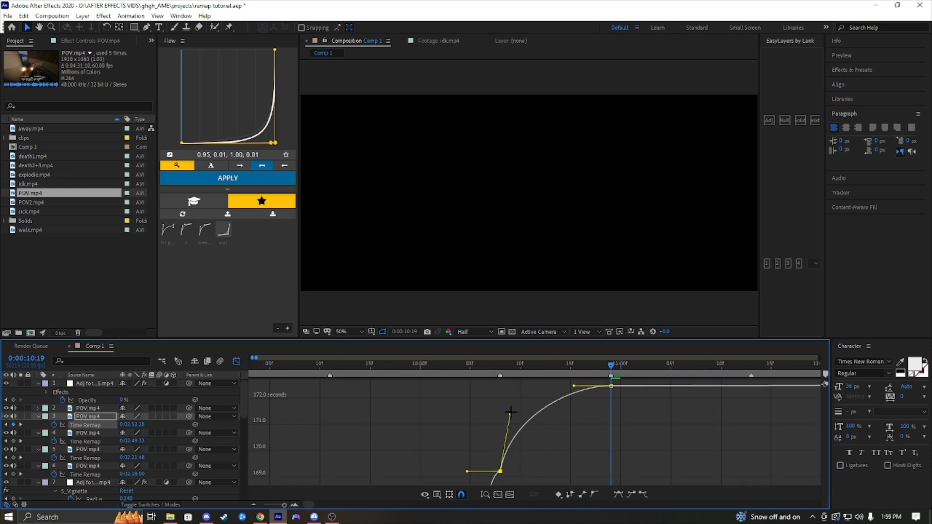
pyautogui.moveTo(510, 412); pyautogui.dragTo(506, 406)
pyautogui.moveTo(574, 387); pyautogui.dragTo(532, 391)
pyautogui.hotkey('ctrl', 's')
# Preview the reshaped speed ramp, including a playback of the POV.mp4 segments from about 0:00:08:05
pyautogui.moveTo(604, 367); pyautogui.dragTo(520, 385)
pyautogui.press('space')
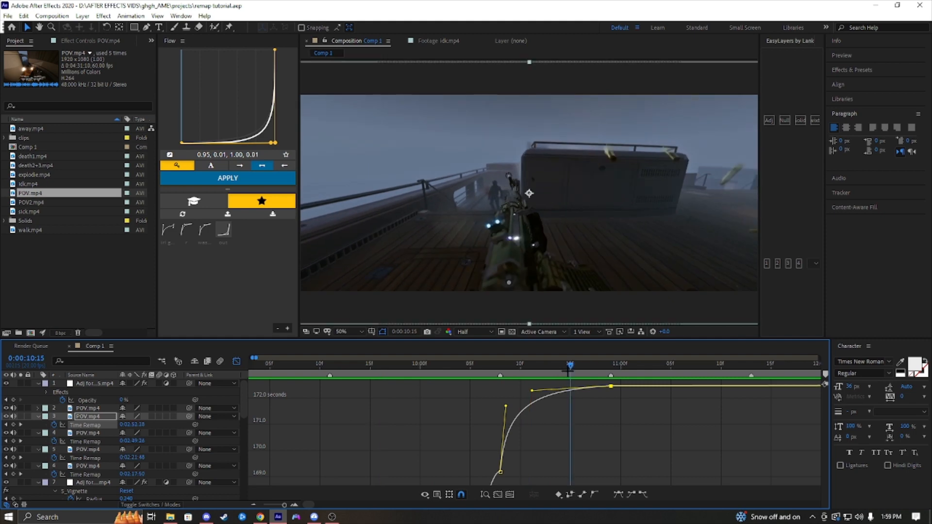
pyautogui.press('space')
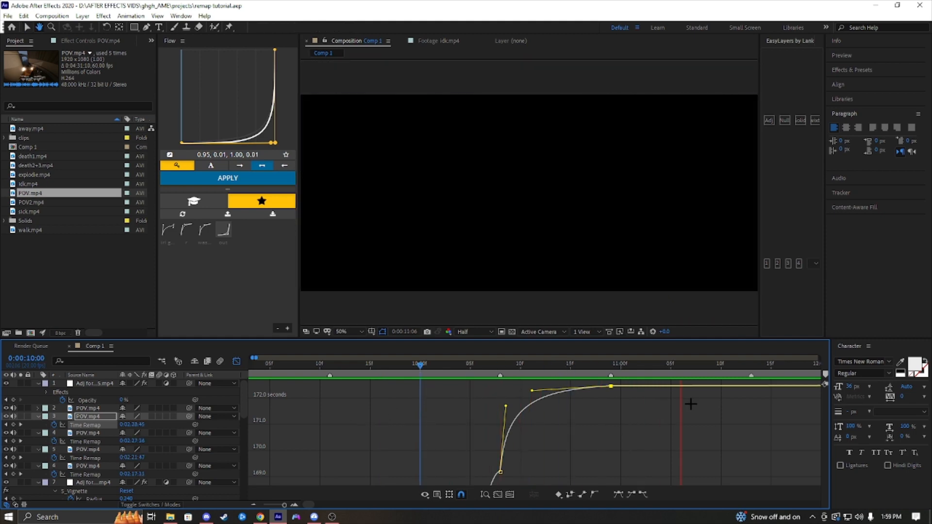
pyautogui.press('space')
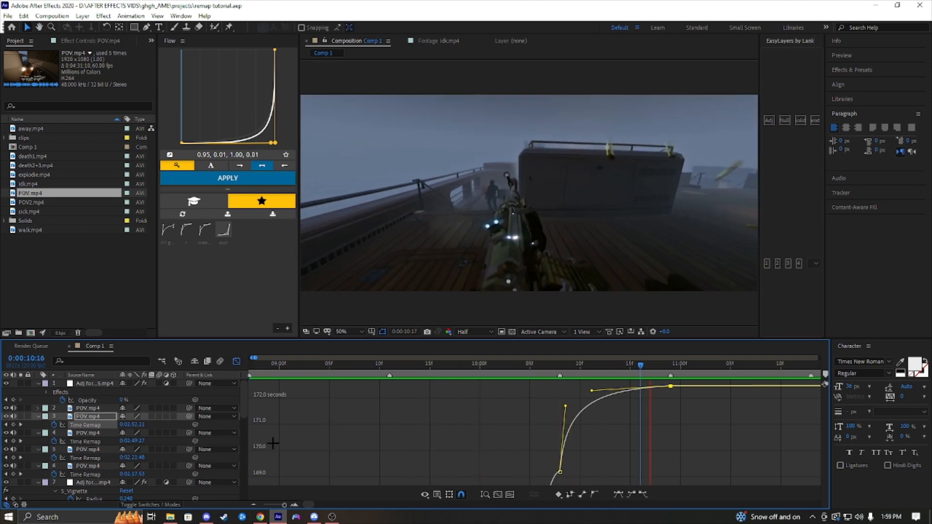
pyautogui.press('space')
pyautogui.moveTo(656, 367); pyautogui.dragTo(288, 391)
pyautogui.press('space')
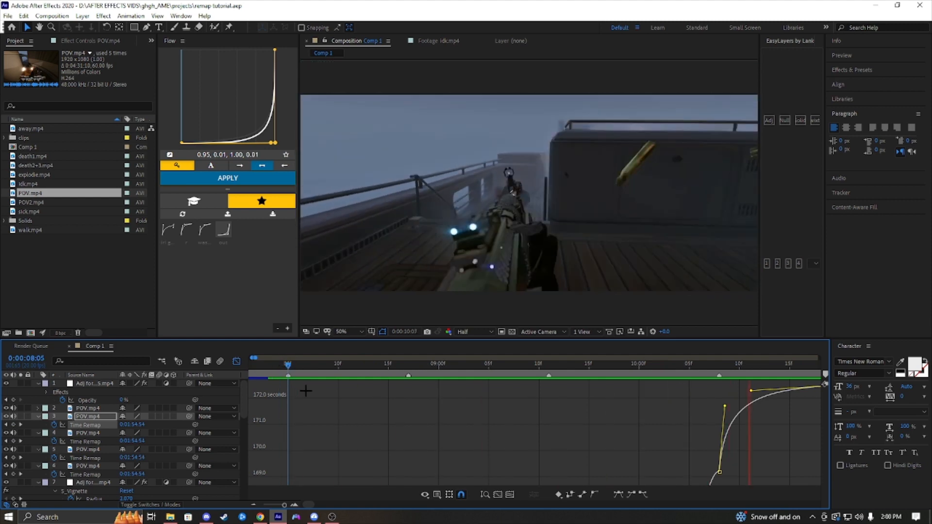
pyautogui.press('space')
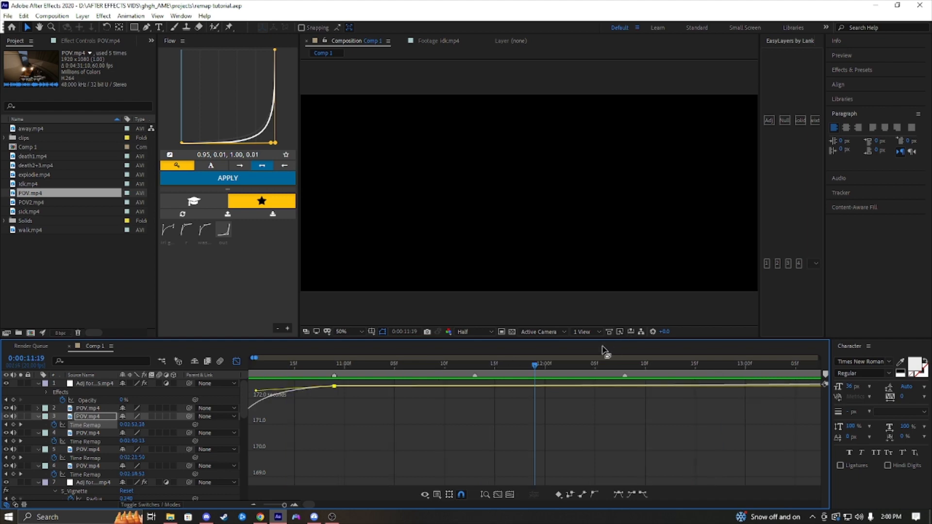
pyautogui.press('space')
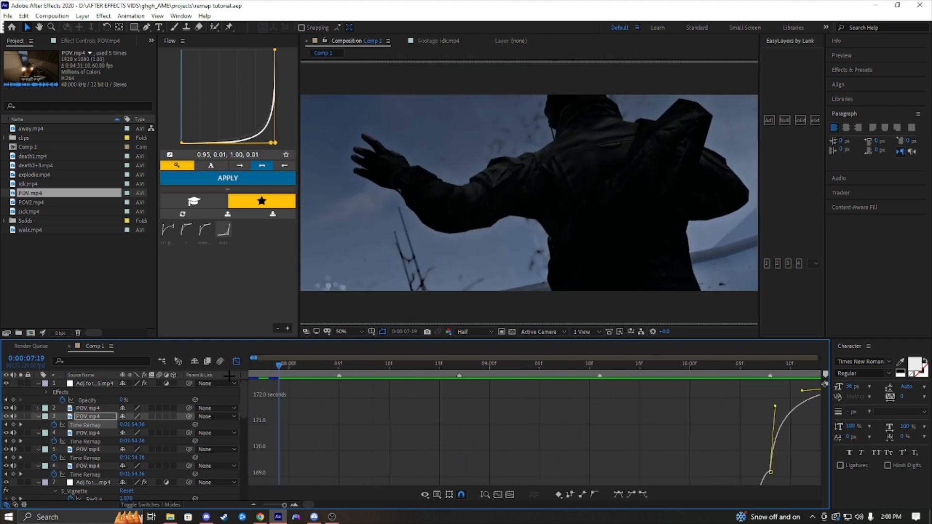
# Return from the graph to the layer view and preview the whole edit from the marker at 0:00:03:06
pyautogui.hotkey('shift', 'F3')
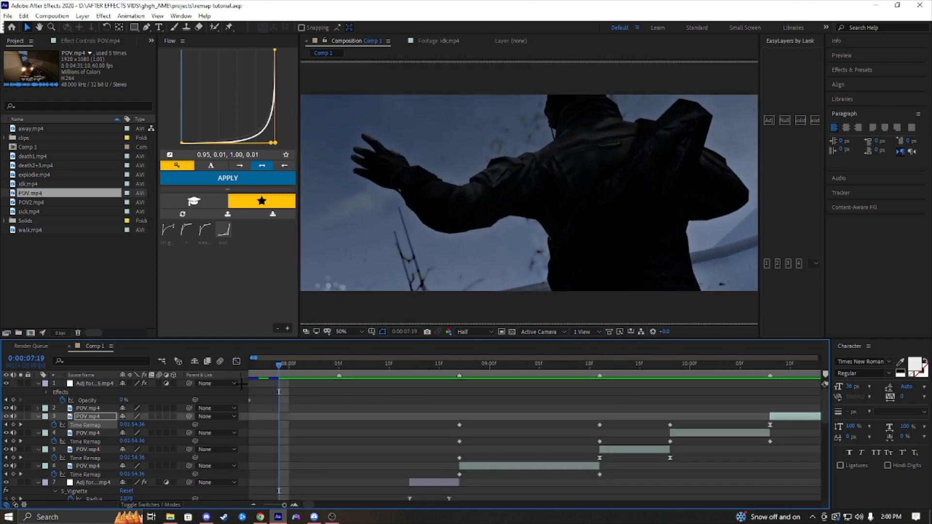
pyautogui.click(253, 504)
pyautogui.moveTo(275, 369); pyautogui.dragTo(363, 405)
pyautogui.press('space')
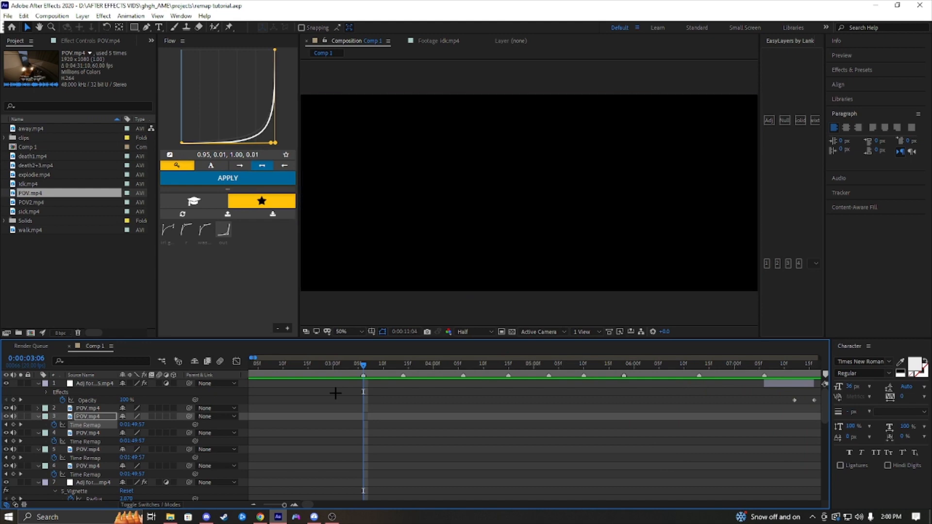
pyautogui.press('space')
pyautogui.moveTo(544, 367); pyautogui.dragTo(462, 350)
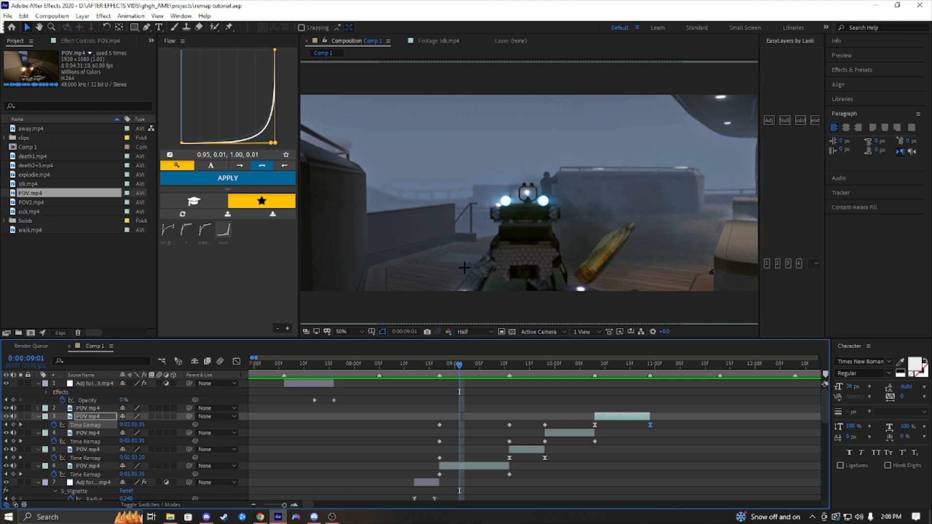
# Preview the last POV.mp4 segment from 0:00:10:06, ending with the playhead on its final Time Remap keyframe at 0:00:10:19
pyautogui.moveTo(464, 367); pyautogui.dragTo(585, 407)
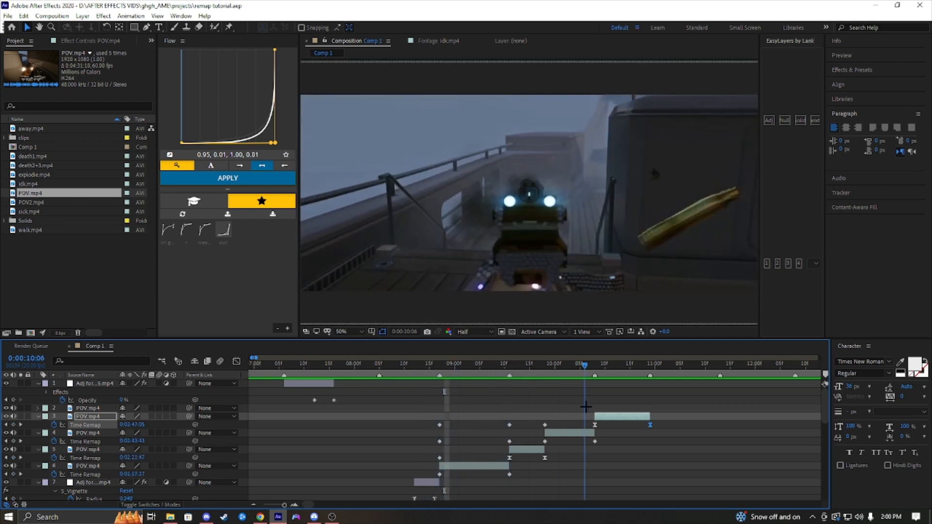
pyautogui.press('space')
pyautogui.press('space')
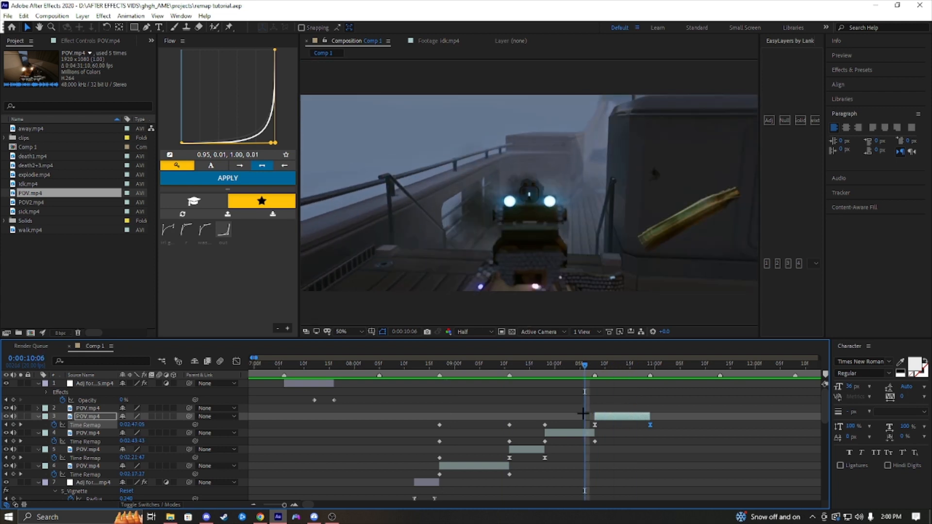
pyautogui.press('space')
pyautogui.press('space')
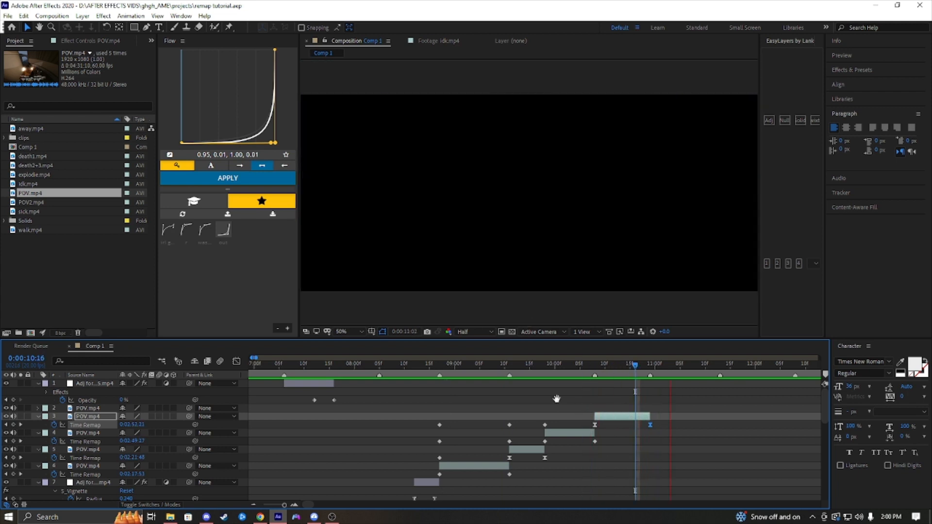
pyautogui.press('space')
pyautogui.press('j')
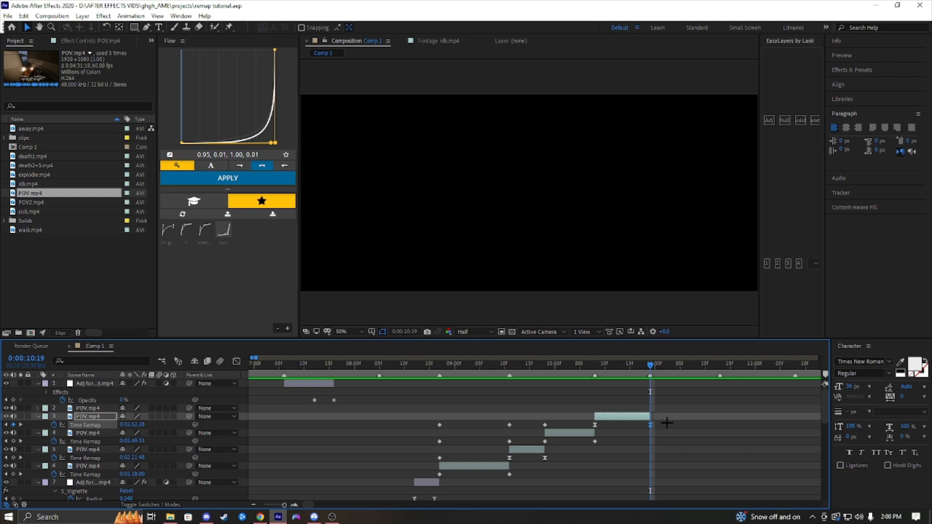
# Move the final Time Remap keyframe of the last POV.mp4 segment to 0:00:10:16 and save the project
pyautogui.moveTo(666, 423); pyautogui.dragTo(592, 425)
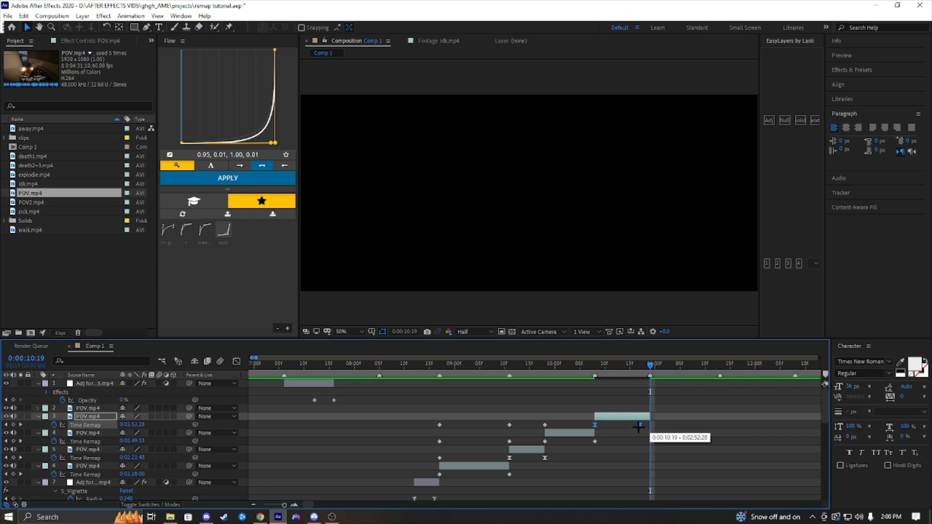
pyautogui.click(635, 425)
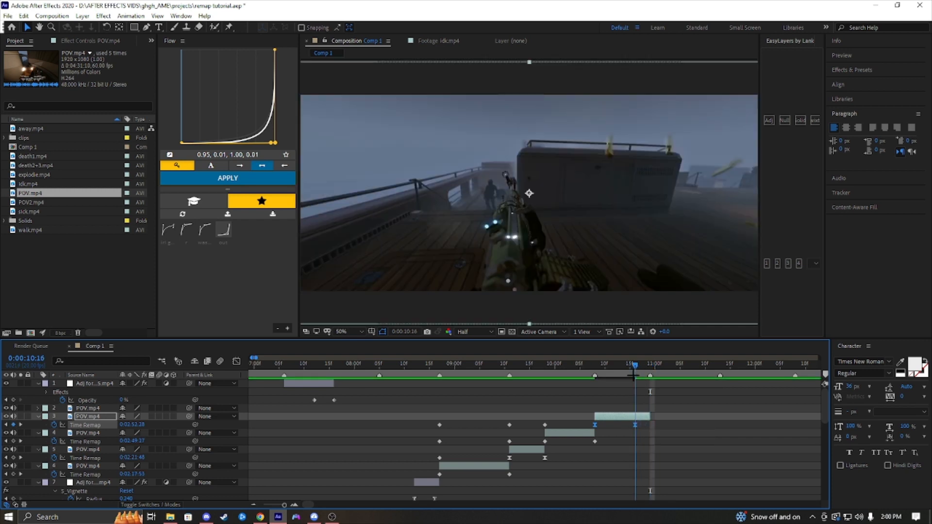
pyautogui.click(635, 364)
pyautogui.hotkey('ctrl', 's')
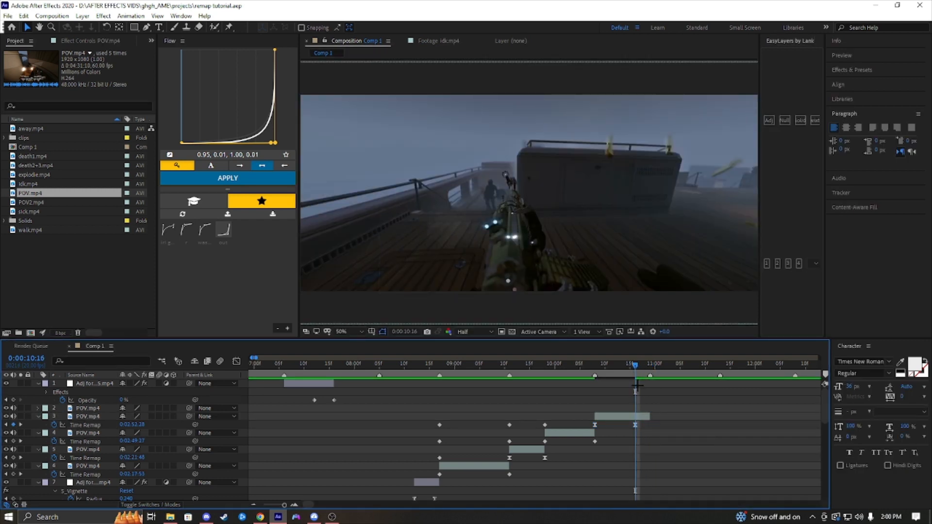
# Add a Time Remap keyframe at 0:00:10:17 with a source time of about 0:03:03 and move it to 0:00:10:18
pyautogui.click(595, 364)
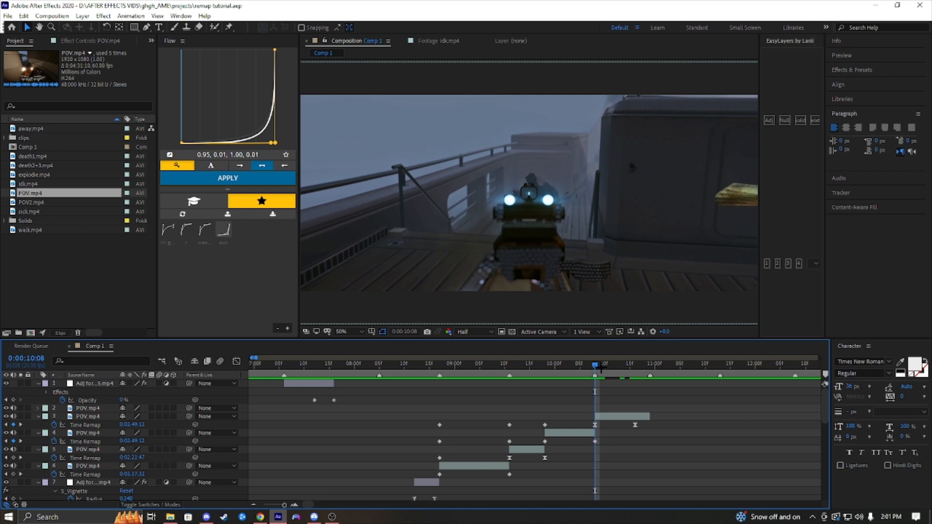
pyautogui.moveTo(601, 367); pyautogui.dragTo(640, 394)
pyautogui.moveTo(137, 426); pyautogui.dragTo(170, 425)
pyautogui.moveTo(315, 400); pyautogui.dragTo(646, 426)
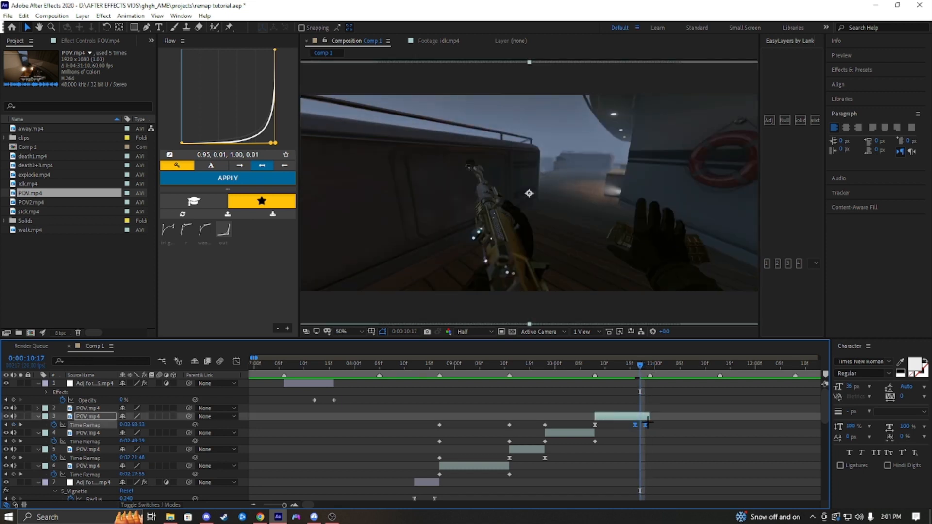
# Reshape the Time Remap curve between 0:00:10:16 and 0:00:10:18 in the Graph Editor to start slowly and rise steeply into the end
pyautogui.click(294, 504)
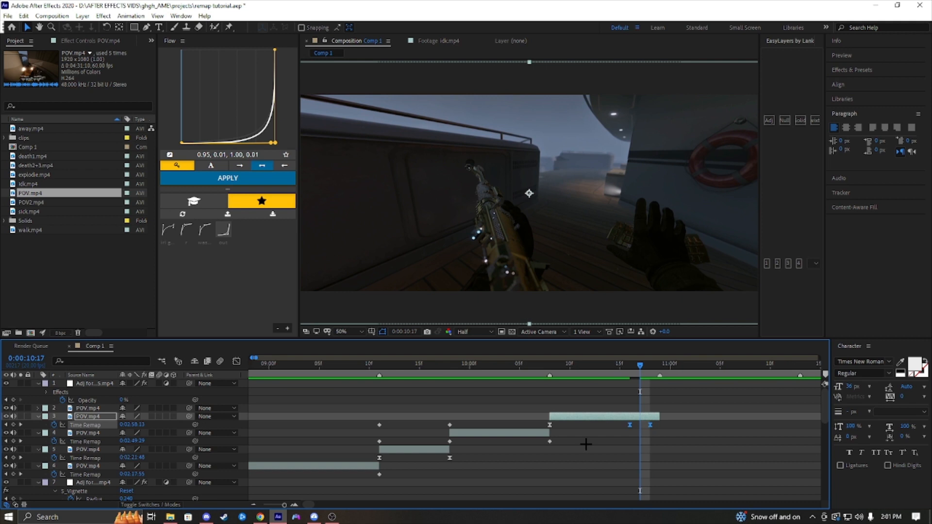
pyautogui.click(236, 361)
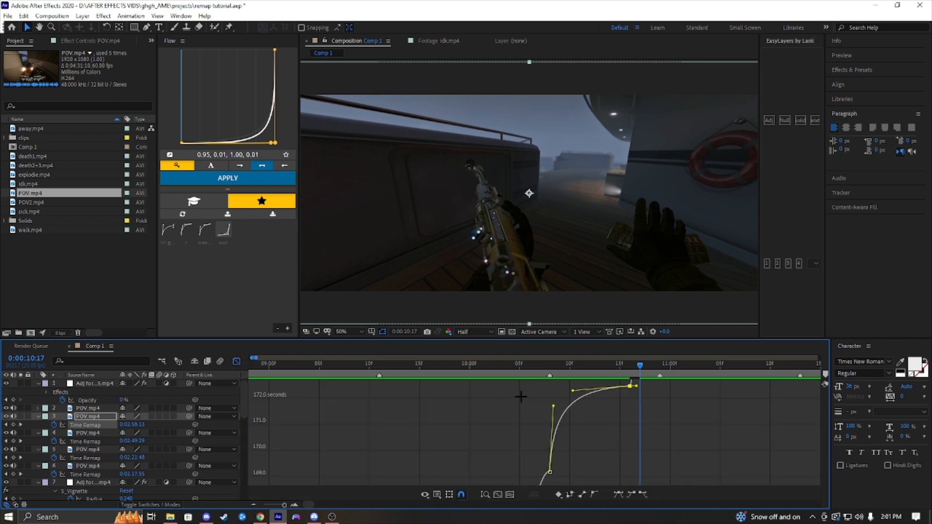
pyautogui.click(296, 506)
pyautogui.scroll(-3, 625, 432)
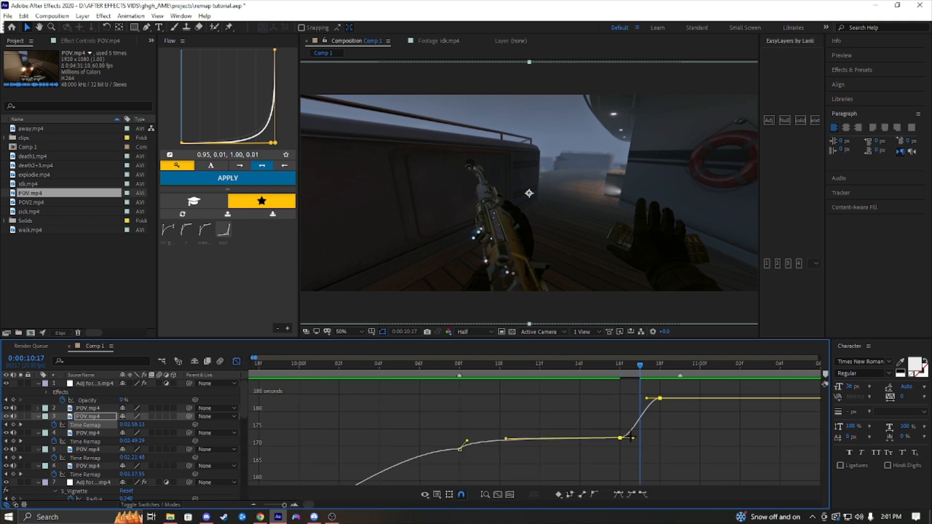
pyautogui.click(293, 505)
pyautogui.moveTo(536, 424); pyautogui.dragTo(470, 388)
pyautogui.press('F9')
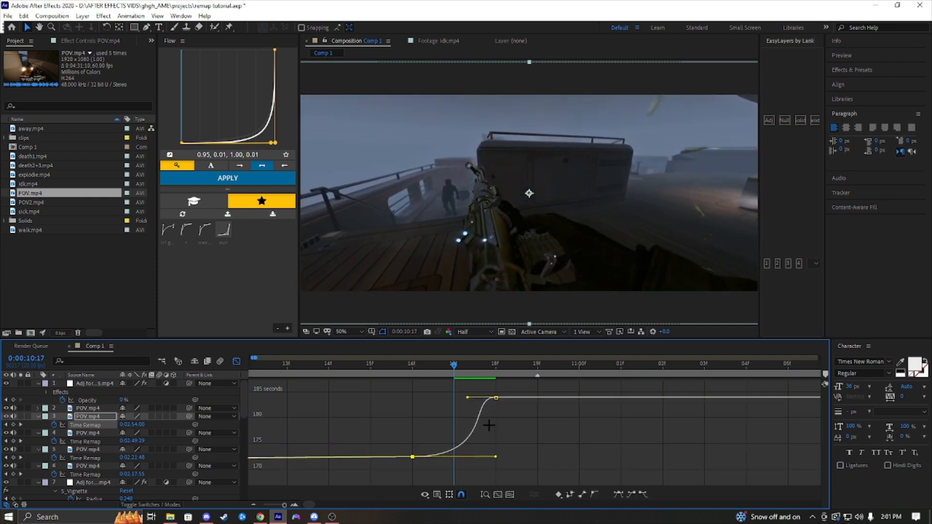
pyautogui.moveTo(495, 456); pyautogui.dragTo(497, 446)
pyautogui.moveTo(467, 397); pyautogui.dragTo(495, 450)
# Preview the new ramp from about 0:00:10:16 and return to the layer view with the playhead at 0:00:10:19
pyautogui.click(408, 365)
pyautogui.press('space')
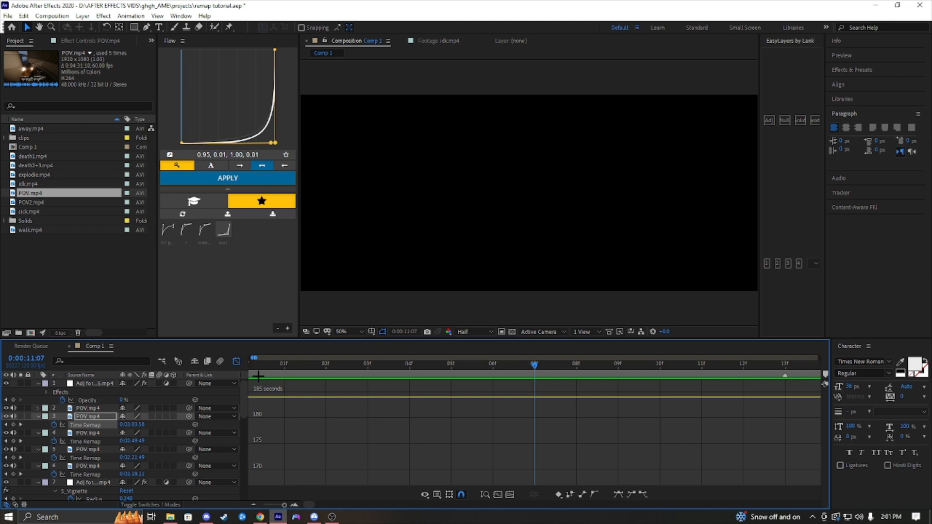
pyautogui.hotkey('shift', 'F3')
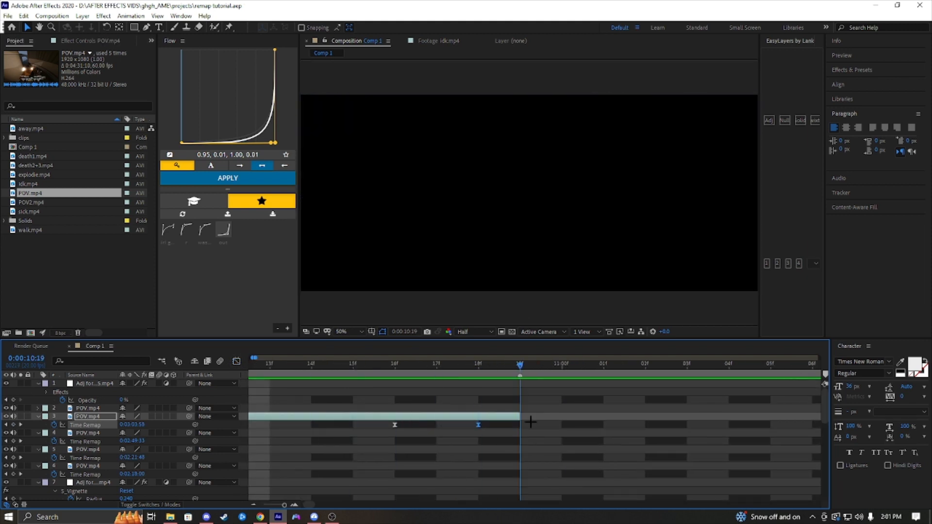
pyautogui.press('-')
pyautogui.press('-')
pyautogui.press('-')
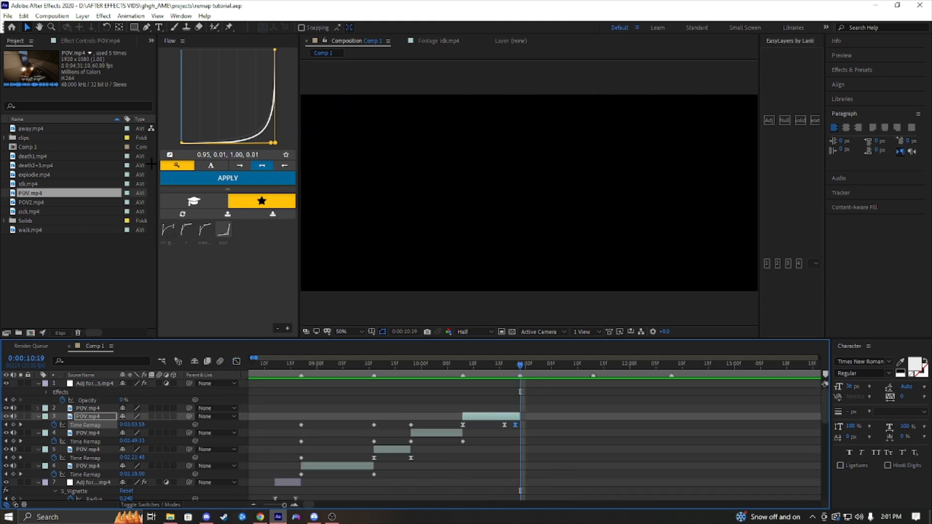
# Add death2+3.mp4 to Comp 1 above the last POV.mp4 segments and enable Time Remapping on it
pyautogui.click(43, 174)
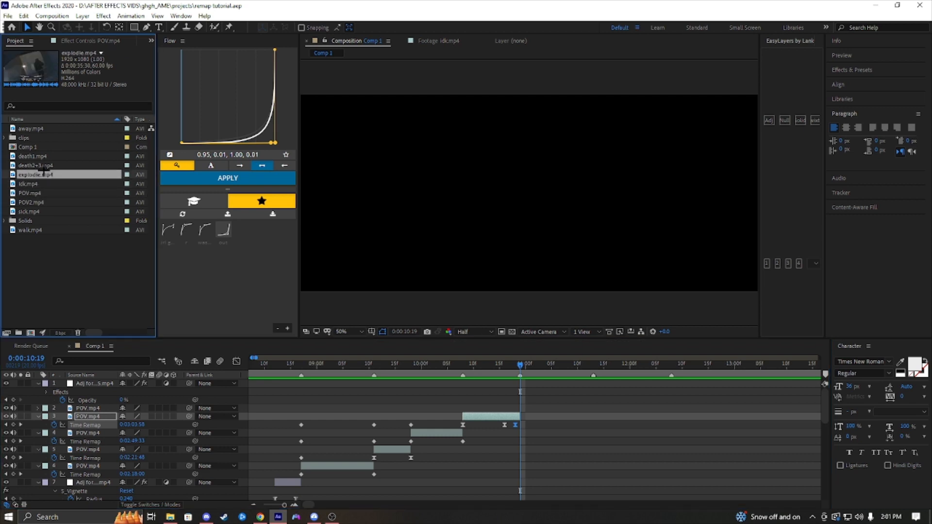
pyautogui.click(27, 147)
pyautogui.click(31, 155)
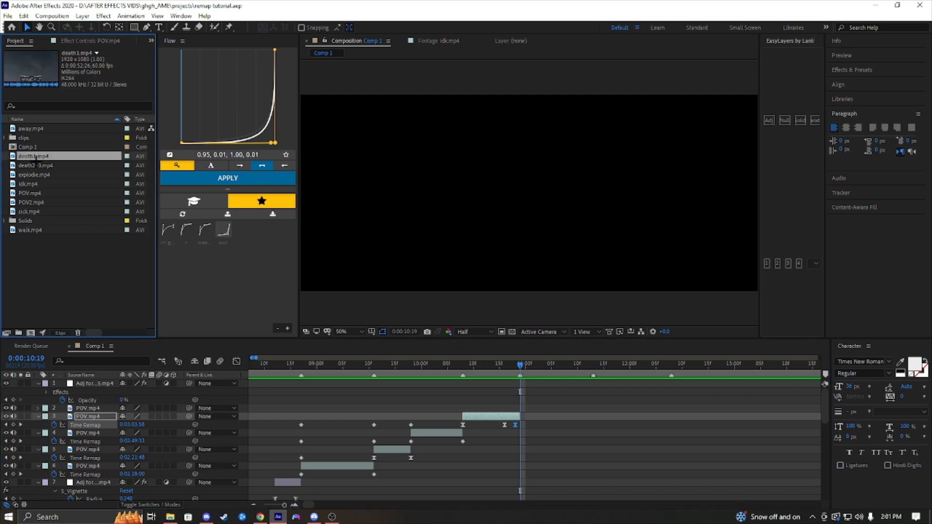
pyautogui.doubleClick(44, 165)
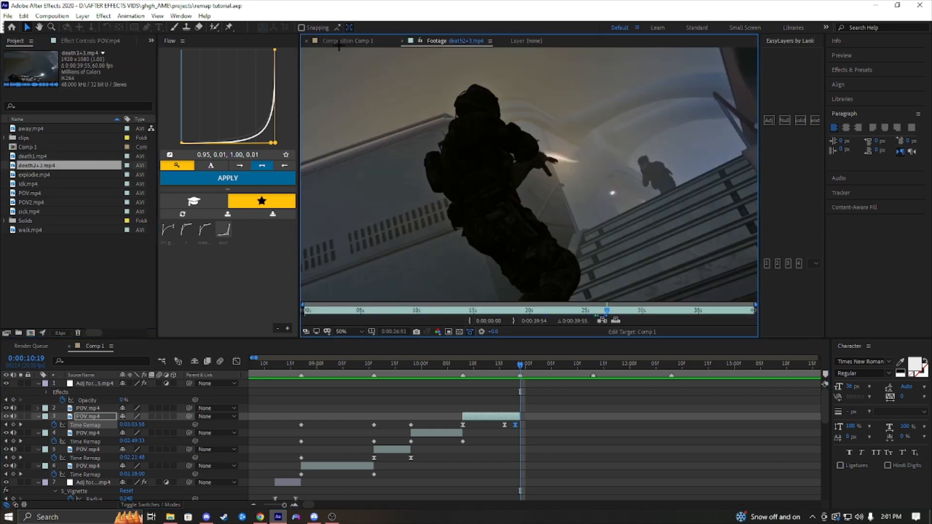
pyautogui.click(339, 42)
pyautogui.moveTo(69, 165); pyautogui.dragTo(431, 416)
pyautogui.hotkey('ctrl', 'alt', 't')
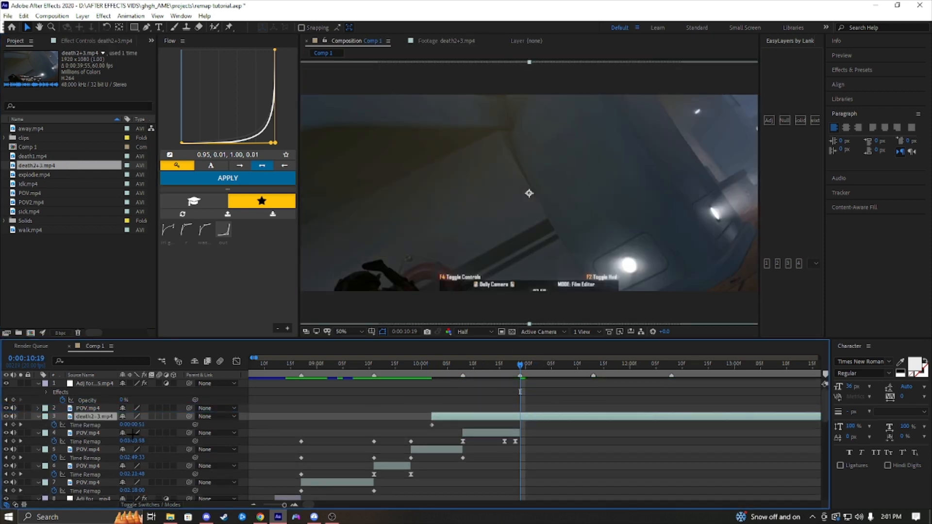
# Add death2+3.mp4 Time Remap keyframes at 0:00:10:19 and 0:00:11:00, the second with a source time of about 0:00:35, and move the second to 0:00:11:10
pyautogui.moveTo(136, 429); pyautogui.dragTo(175, 429)
pyautogui.moveTo(749, 371)
pyautogui.mouseDown()
pyautogui.moveTo(723, 367)
pyautogui.moveTo(732, 366)
pyautogui.mouseUp()
pyautogui.press('pagedown')
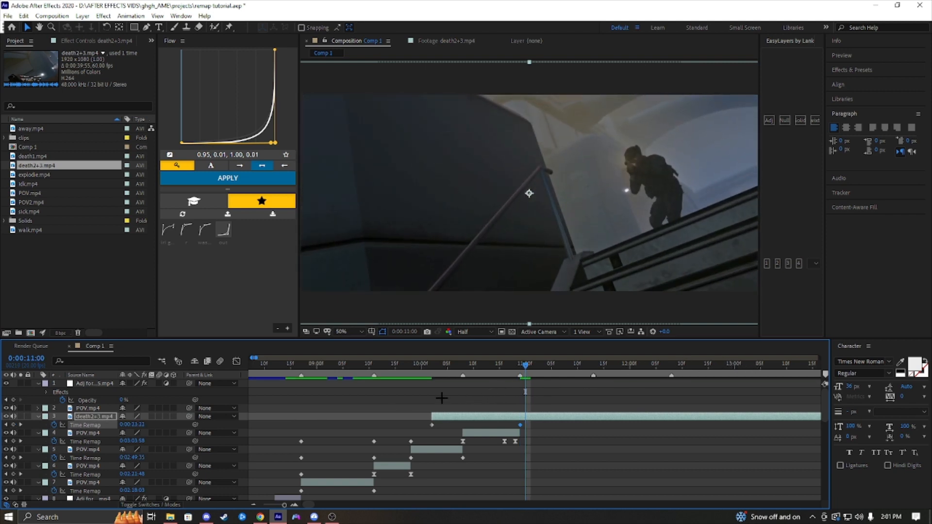
pyautogui.moveTo(134, 427); pyautogui.dragTo(460, 401)
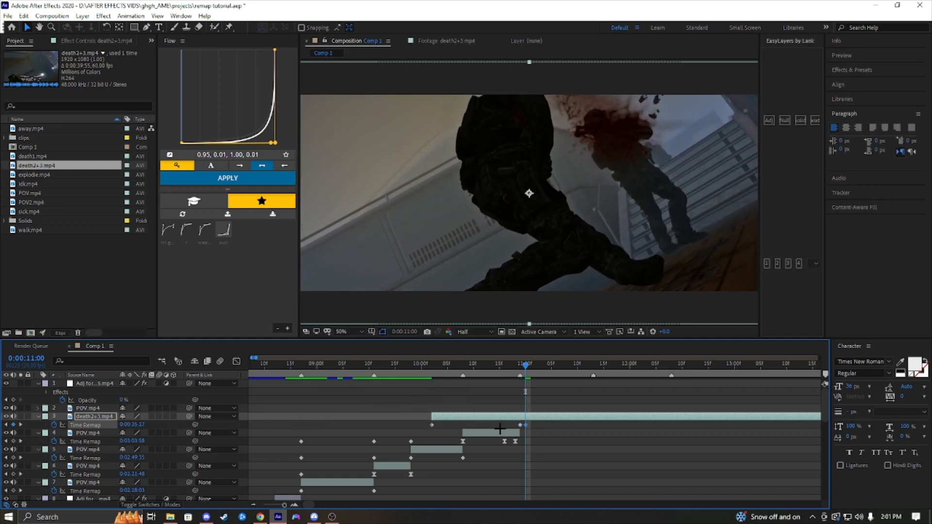
pyautogui.click(527, 425)
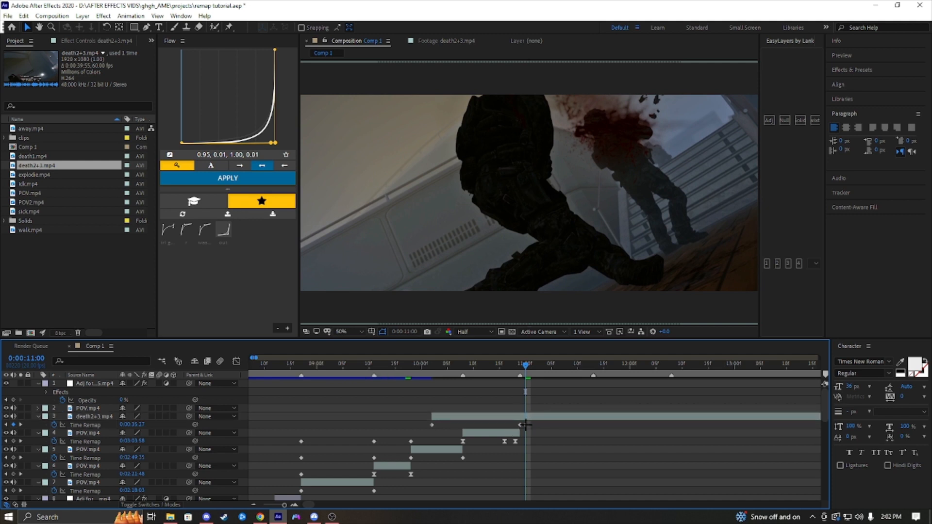
pyautogui.moveTo(526, 424); pyautogui.dragTo(577, 424)
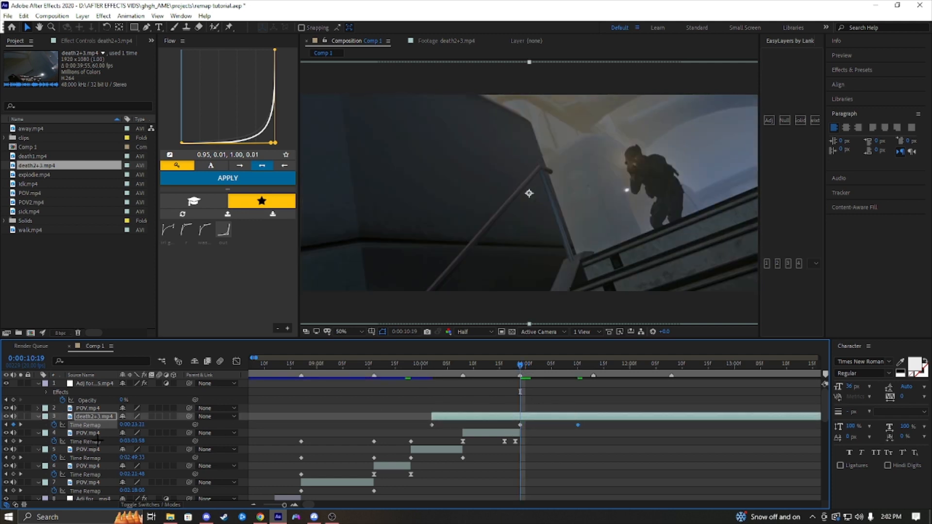
# Set the death2+3.mp4 Time Remap source times to 0:00:20:07 at 0:00:10:19 and about 0:00:28:32 at 0:00:11:10
pyautogui.moveTo(129, 426); pyautogui.dragTo(97, 426)
pyautogui.moveTo(524, 363); pyautogui.dragTo(577, 387)
pyautogui.moveTo(131, 425); pyautogui.dragTo(92, 425)
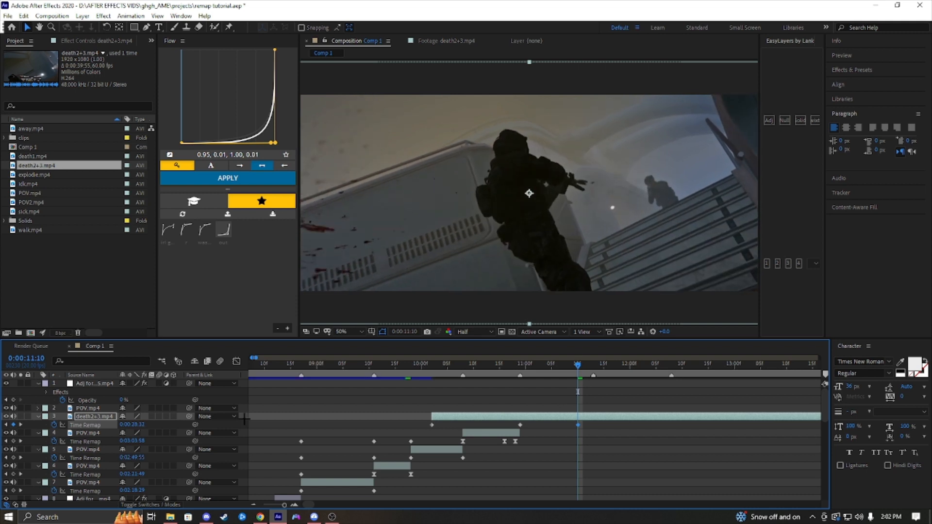
# Move the 0:00:11:10 Time Remap keyframe to 0:00:11:13, trim the death2+3.mp4 layer to start at 0:00:10:19, and preview it
pyautogui.moveTo(577, 366); pyautogui.dragTo(592, 371)
pyautogui.moveTo(580, 427); pyautogui.dragTo(591, 431)
pyautogui.moveTo(593, 392); pyautogui.dragTo(519, 386)
pyautogui.hotkey('alt', '[')
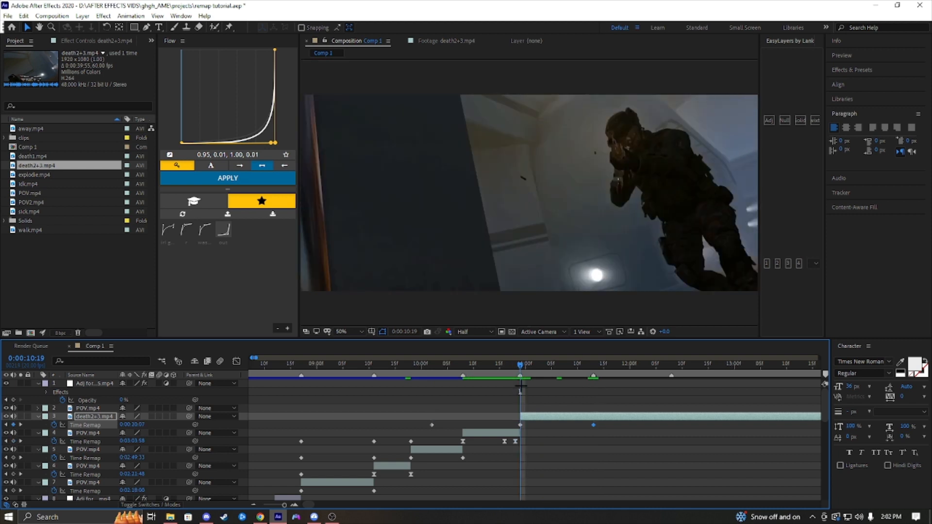
pyautogui.press('space')
pyautogui.press('space')
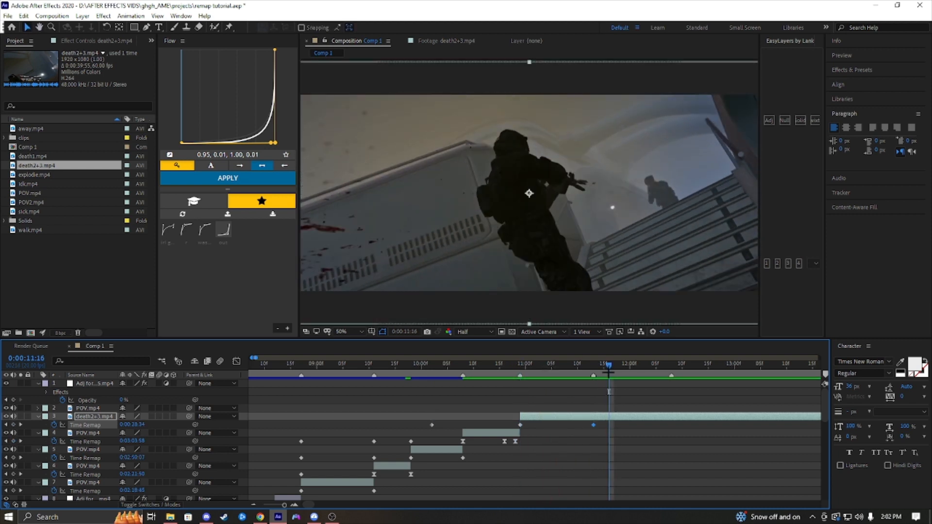
# Add a Time Remap keyframe at 0:00:11:14 with a source time of about 0:00:37:09 and move it to 0:00:12:08
pyautogui.moveTo(609, 368); pyautogui.dragTo(595, 375)
pyautogui.press('pagedown')
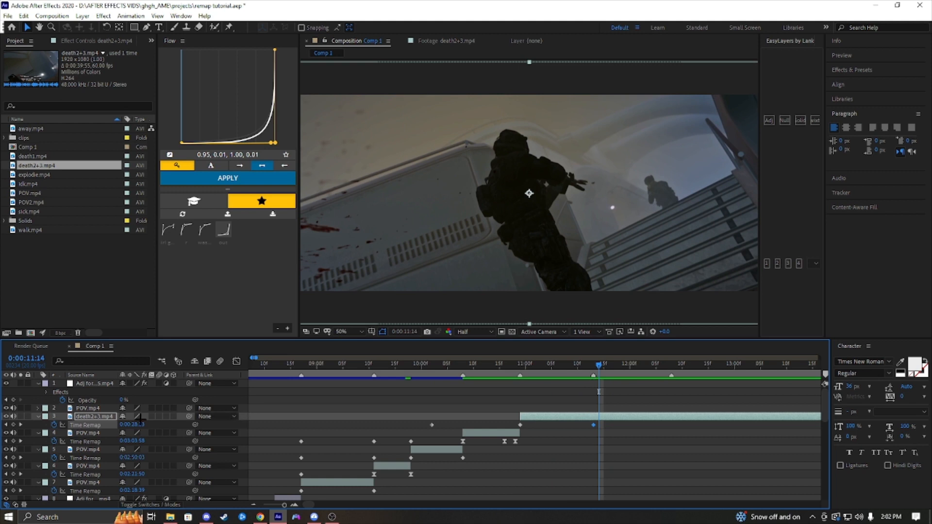
pyautogui.moveTo(127, 425); pyautogui.dragTo(359, 403)
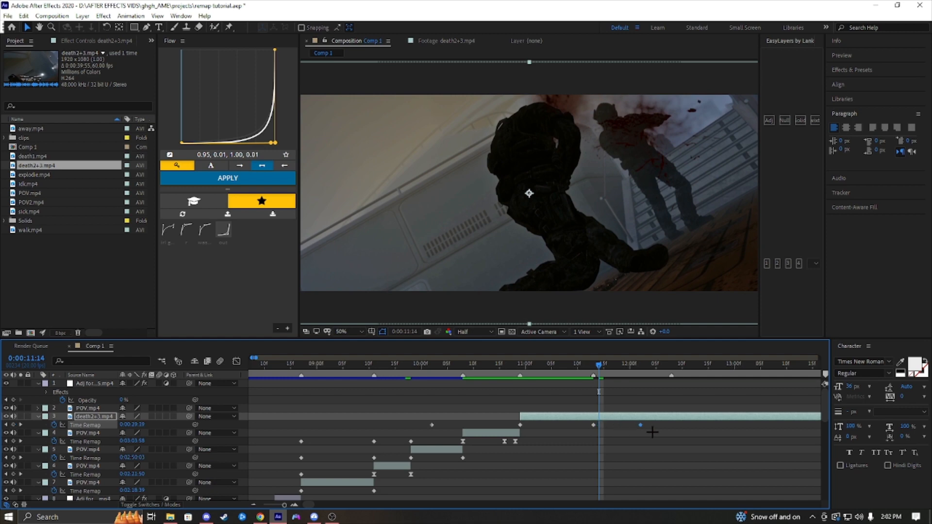
pyautogui.moveTo(652, 432)
pyautogui.mouseDown()
pyautogui.moveTo(683, 427)
pyautogui.moveTo(670, 427)
pyautogui.mouseUp()
# Split the death2+3.mp4 layer at 0:00:12:08 and delete the part after the cut
pyautogui.click(672, 364)
pyautogui.hotkey('ctrl', 'shift', 'd')
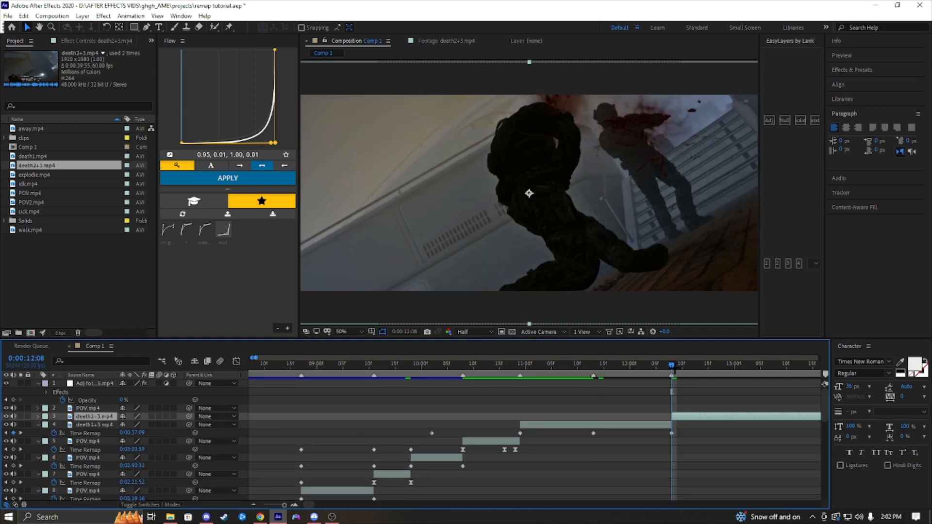
pyautogui.press('Delete')
# Preview the trimmed death2+3.mp4 segment from 0:00:10:19
pyautogui.moveTo(671, 368); pyautogui.dragTo(599, 369)
pyautogui.moveTo(696, 421); pyautogui.dragTo(503, 426)
pyautogui.click(557, 464)
pyautogui.moveTo(606, 363); pyautogui.dragTo(520, 367)
pyautogui.press('space')
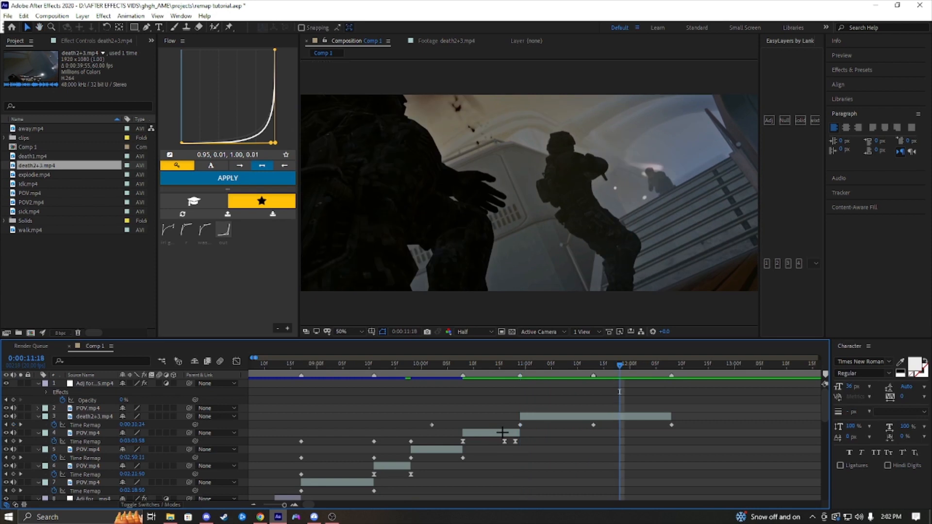
# Easy Ease the Time Remap keyframes at 0:00:11:13 and 0:00:12:08 and reshape their curve in the Graph Editor to rise steeply, then flatten
pyautogui.moveTo(688, 424); pyautogui.dragTo(587, 431)
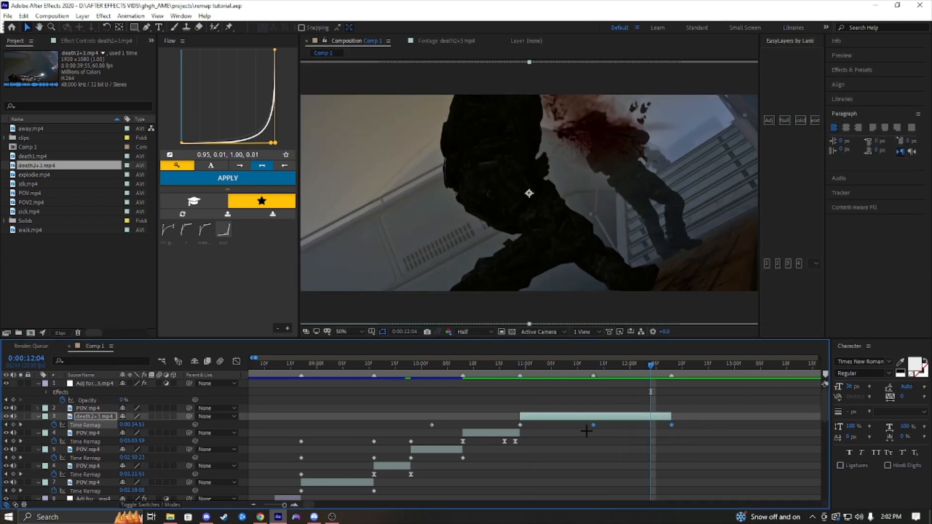
pyautogui.press('F9')
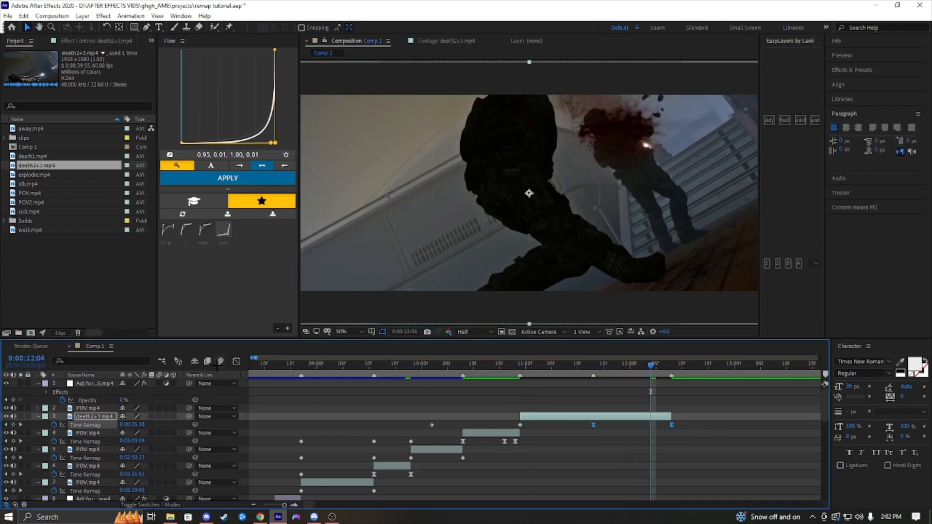
pyautogui.click(236, 361)
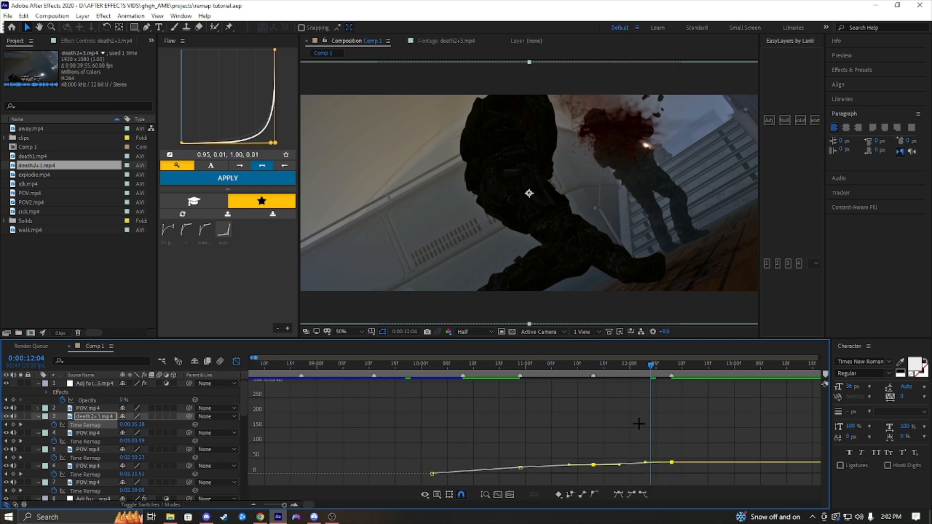
pyautogui.scroll(-1, 684, 444)
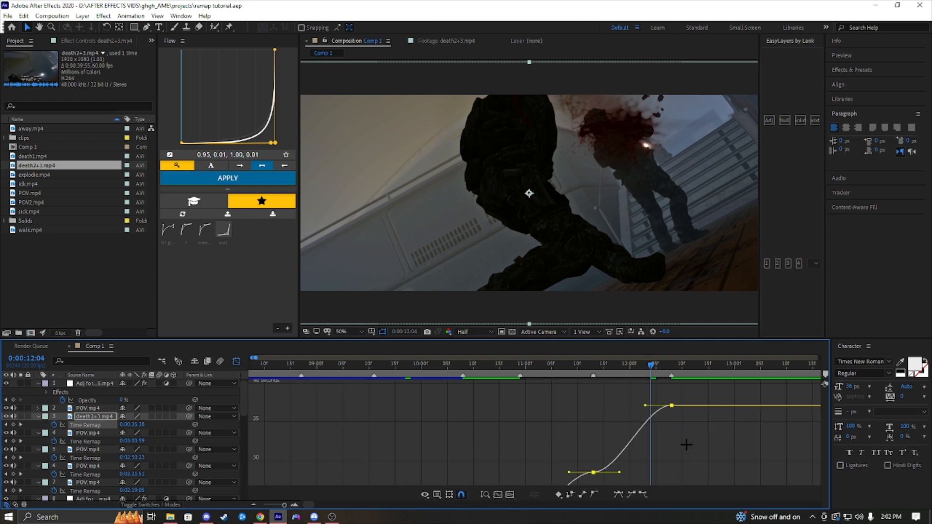
pyautogui.moveTo(707, 429); pyautogui.dragTo(634, 396)
pyautogui.moveTo(620, 473); pyautogui.dragTo(618, 410)
# Preview the ramp and shorten the curve handles between 0:00:11:13 and 0:00:12:08 for a gentler rise
pyautogui.press('space')
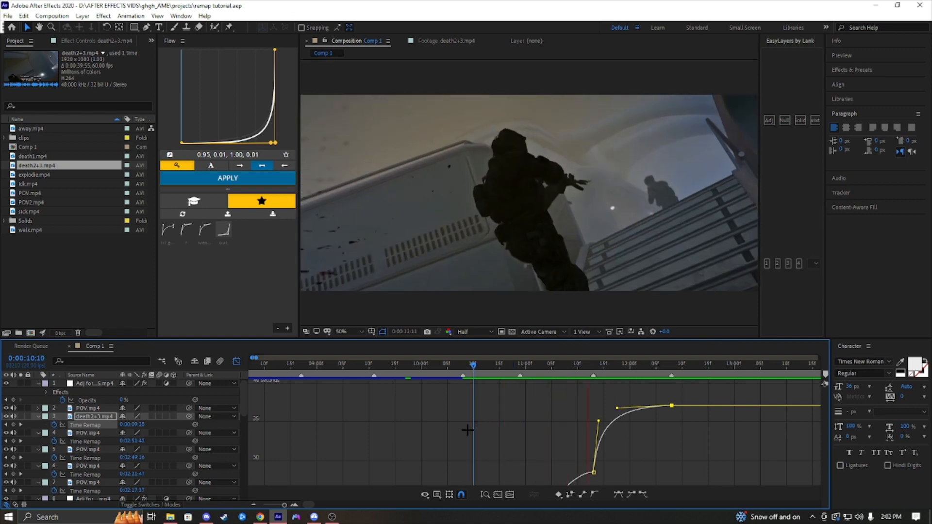
pyautogui.press('space')
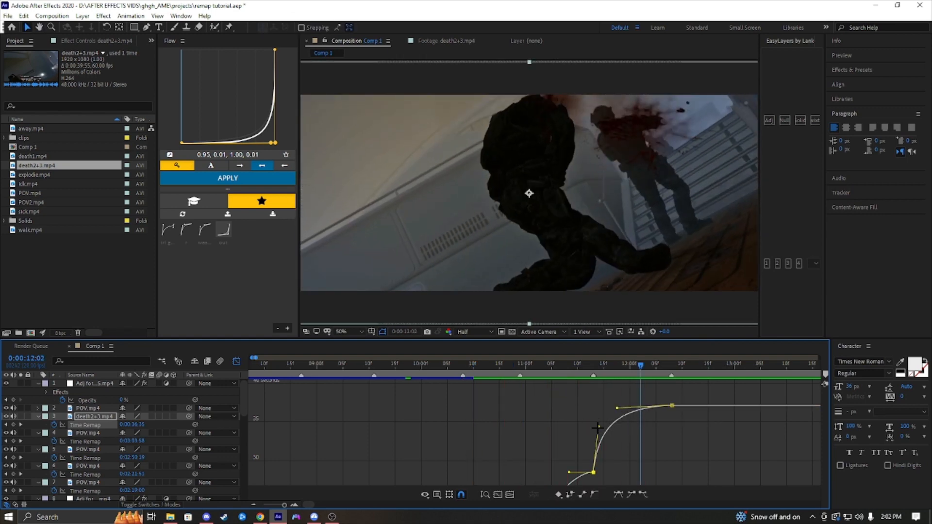
pyautogui.moveTo(598, 428); pyautogui.dragTo(628, 407)
pyautogui.moveTo(637, 366); pyautogui.dragTo(593, 376)
pyautogui.press('space')
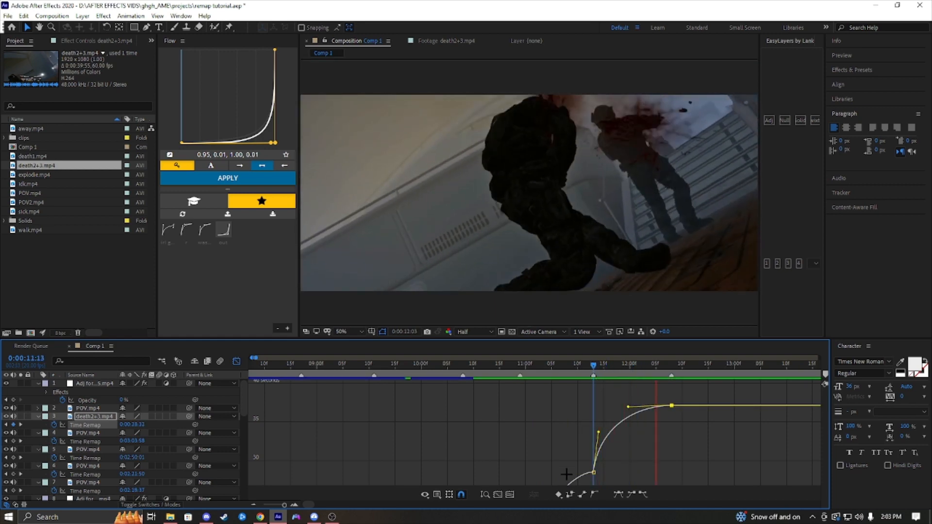
pyautogui.press('space')
# Preview the edit leading into the death2+3.mp4 segment and save the project
pyautogui.click(478, 372)
pyautogui.press('space')
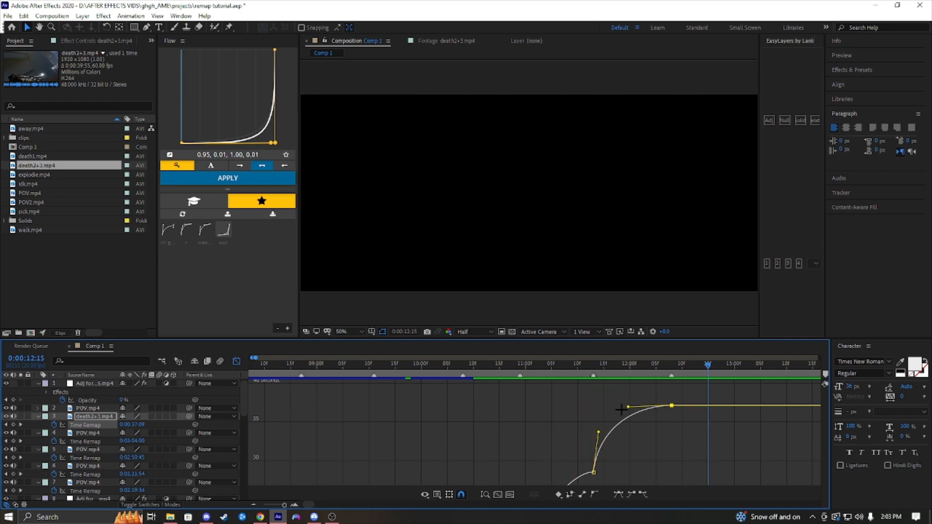
pyautogui.hotkey('ctrl', 's')
pyautogui.click(416, 366)
pyautogui.press('space')
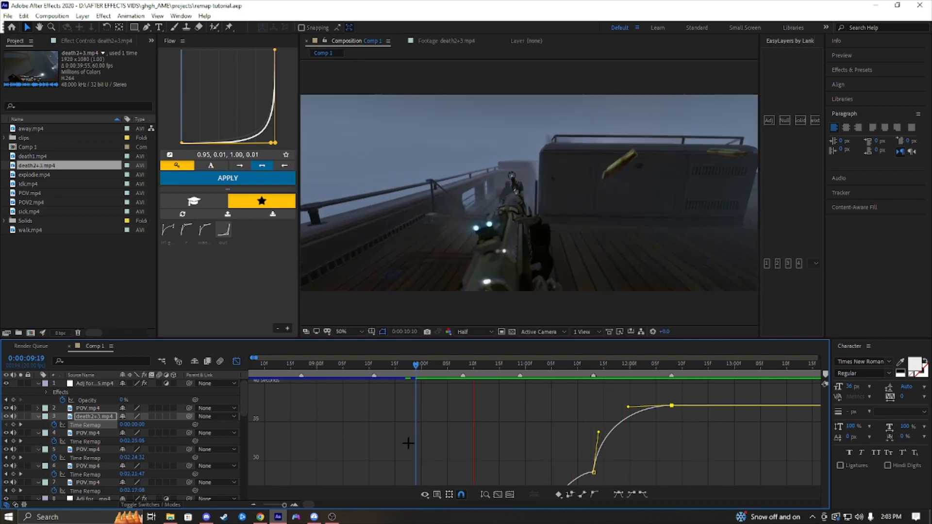
pyautogui.press('space')
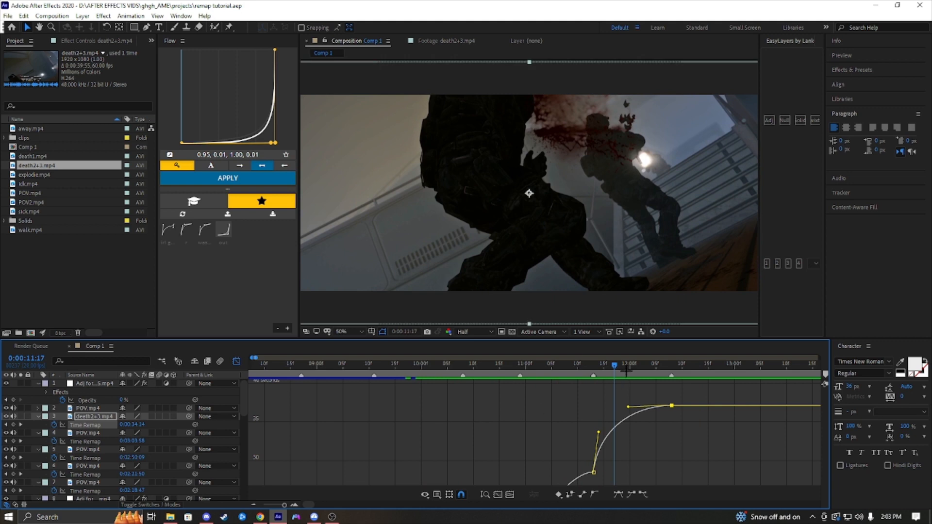
# Examine the Time Remap curve between 0:00:10:19 and 0:00:11:13 in the Graph Editor
pyautogui.moveTo(616, 367); pyautogui.dragTo(520, 395)
pyautogui.scroll(-1, 545, 433)
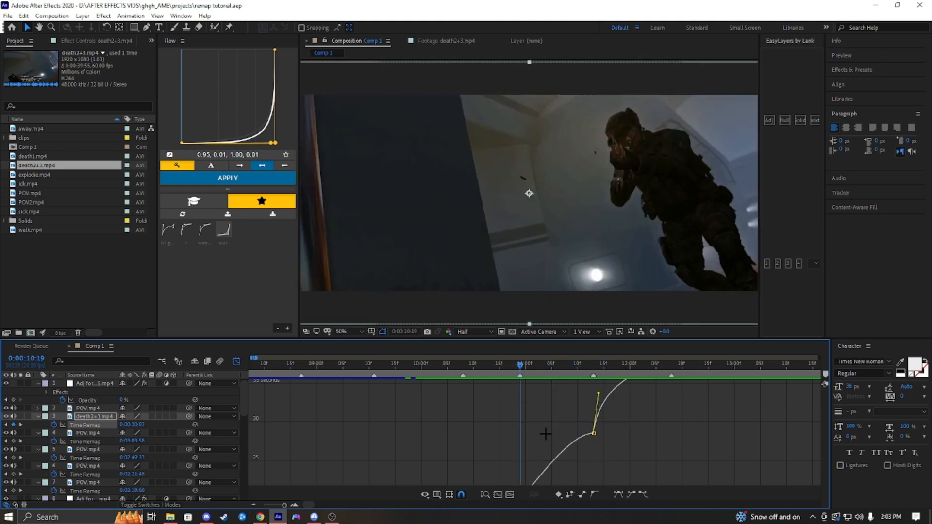
pyautogui.scroll(-2, 556, 462)
pyautogui.scroll(2, 558, 463)
pyautogui.scroll(-1, 562, 454)
pyautogui.click(626, 434)
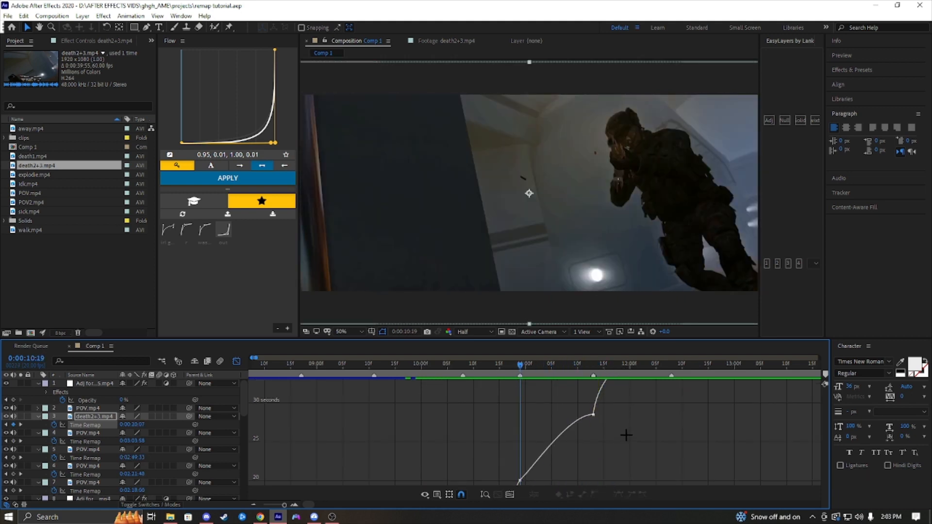
pyautogui.moveTo(626, 434); pyautogui.dragTo(536, 396)
pyautogui.scroll(-3, 554, 445)
pyautogui.scroll(2, 552, 446)
pyautogui.click(589, 446)
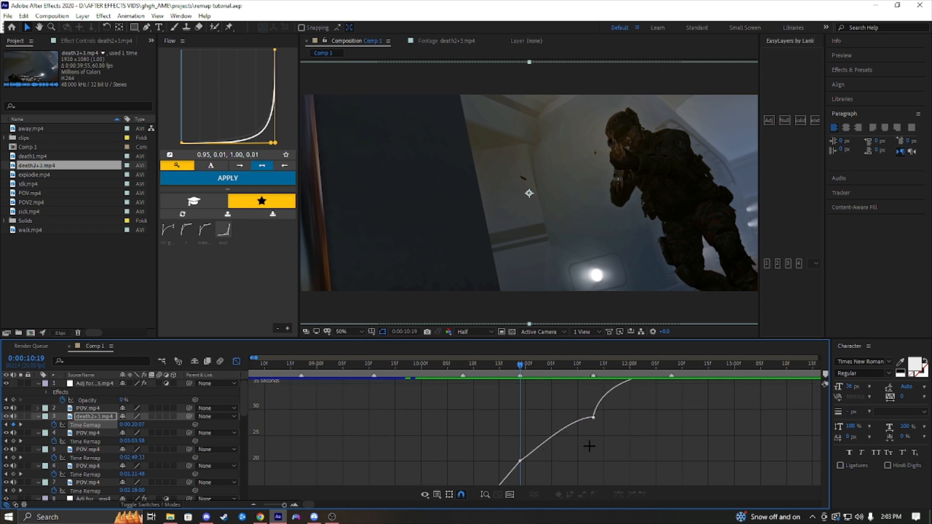
pyautogui.scroll(1, 588, 442)
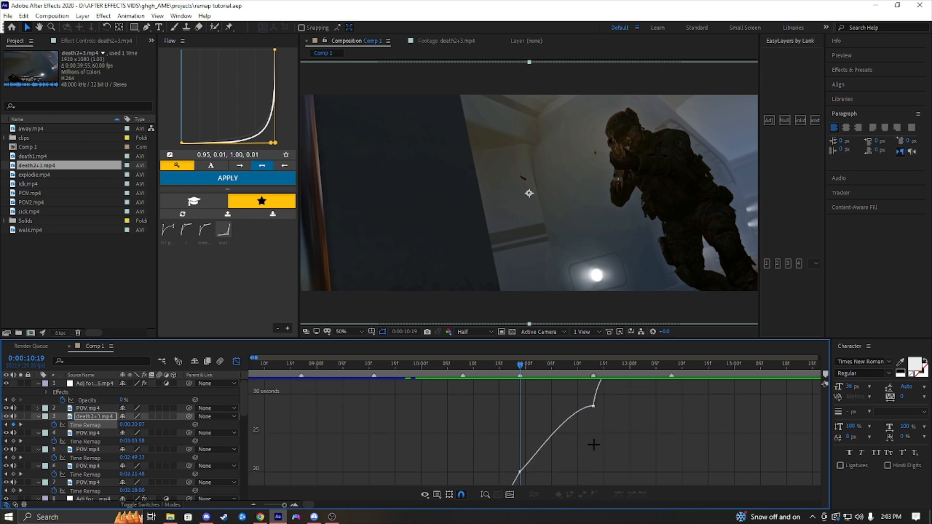
# Easy Ease the death2+3.mp4 Time Remap keyframes at 0:00:10:19 and 0:00:11:13 and save the project
pyautogui.moveTo(515, 369)
pyautogui.mouseDown()
pyautogui.moveTo(556, 373)
pyautogui.moveTo(520, 387)
pyautogui.mouseUp()
pyautogui.hotkey('shift', 'F3')
pyautogui.moveTo(497, 424); pyautogui.dragTo(619, 425)
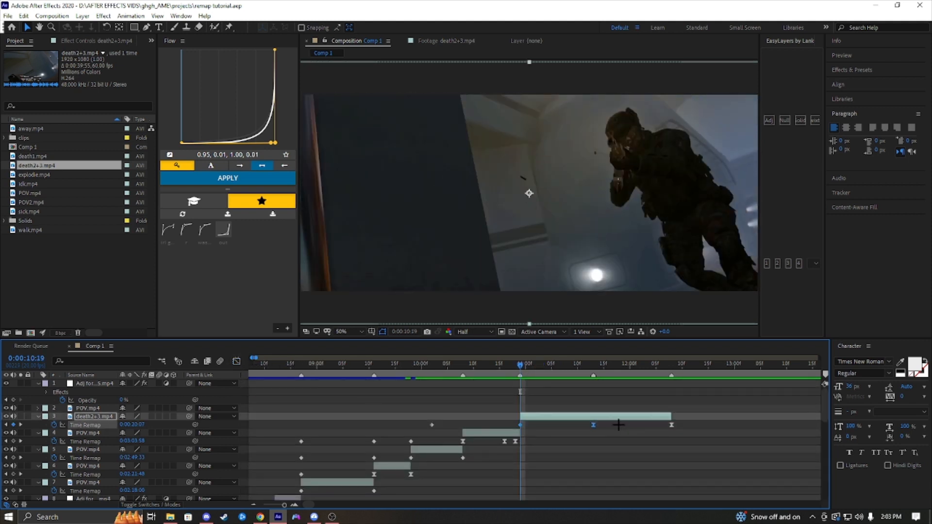
pyautogui.hotkey('ctrl', 's')
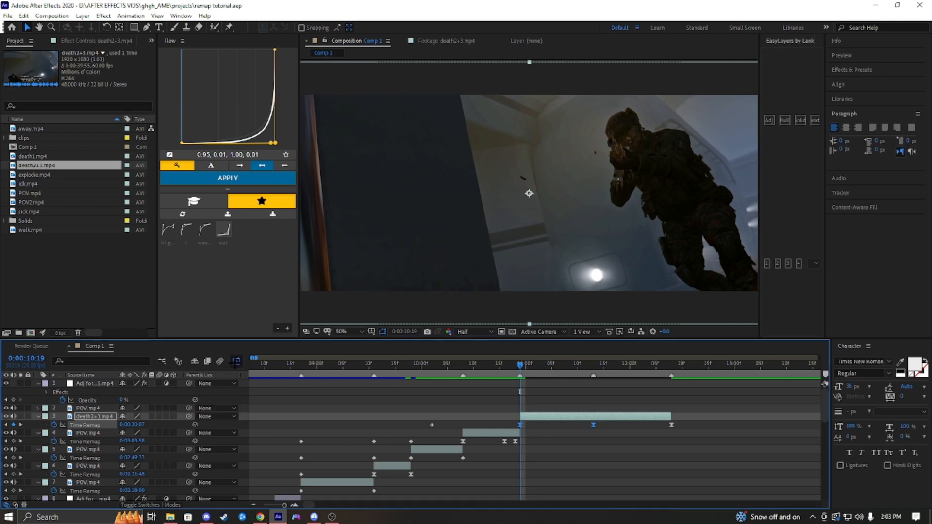
# Reshape the Time Remap curve between 0:00:10:19 and 0:00:11:13 to start steeply and level off, and preview the result
pyautogui.hotkey('shift', 'F3')
pyautogui.moveTo(619, 420); pyautogui.dragTo(547, 383)
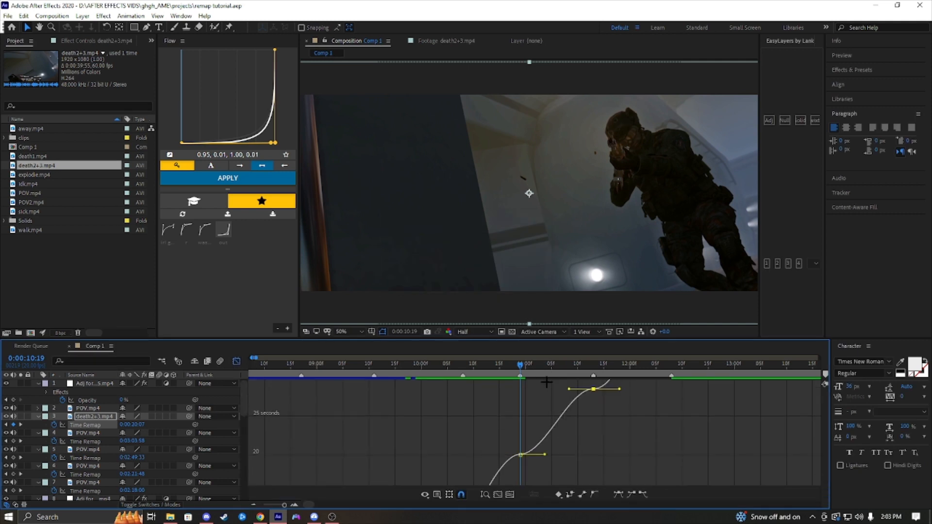
pyautogui.moveTo(545, 454); pyautogui.dragTo(528, 412)
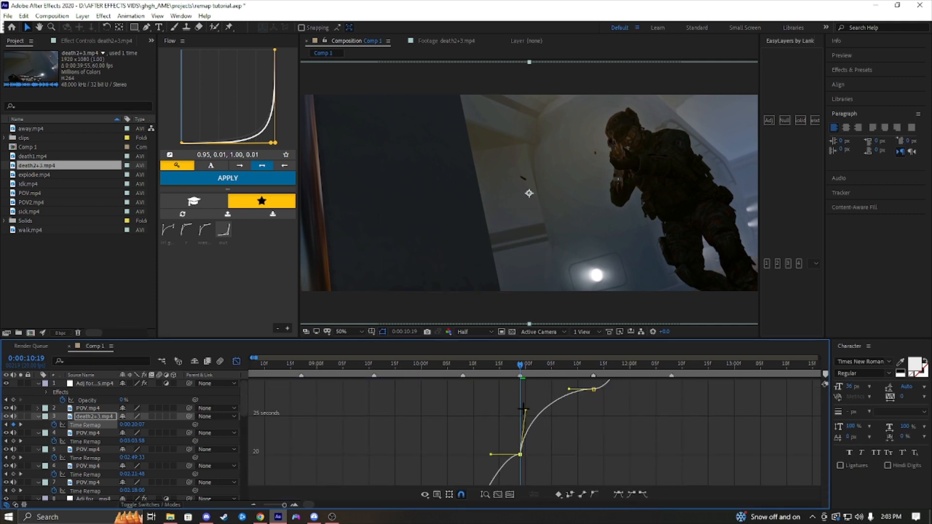
pyautogui.click(593, 389)
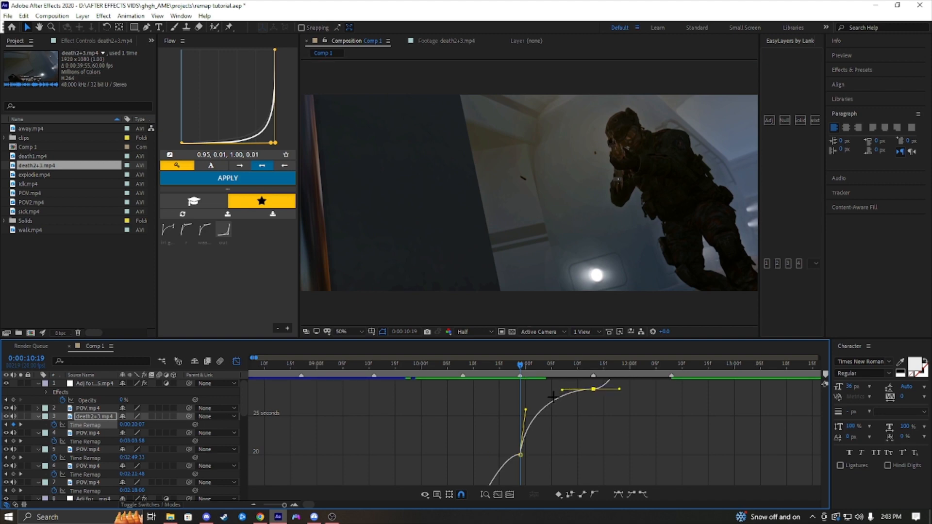
pyautogui.press('space')
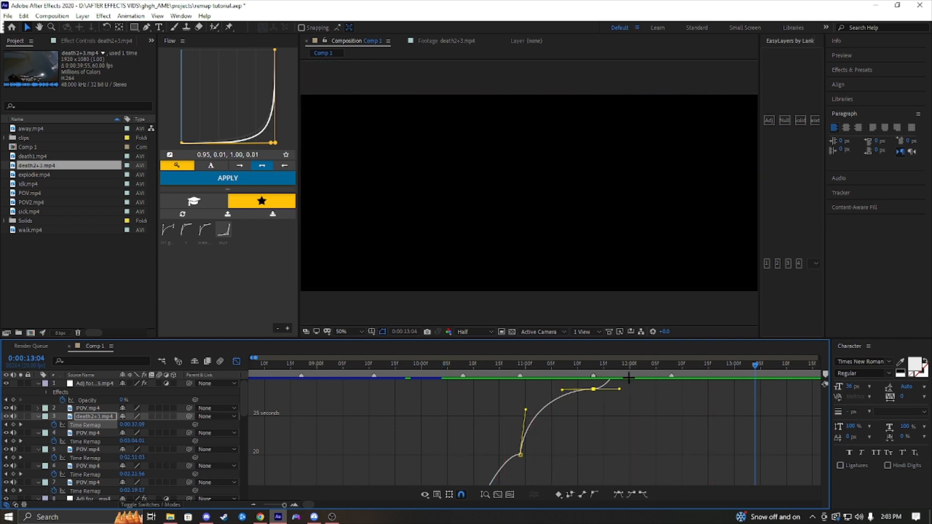
# Add a full-frame white solid above death2+3.mp4 at 0:00:12:07, trim it to the clip's last frame, and preview the flash
pyautogui.hotkey('ctrl', 's')
pyautogui.moveTo(755, 365); pyautogui.dragTo(671, 391)
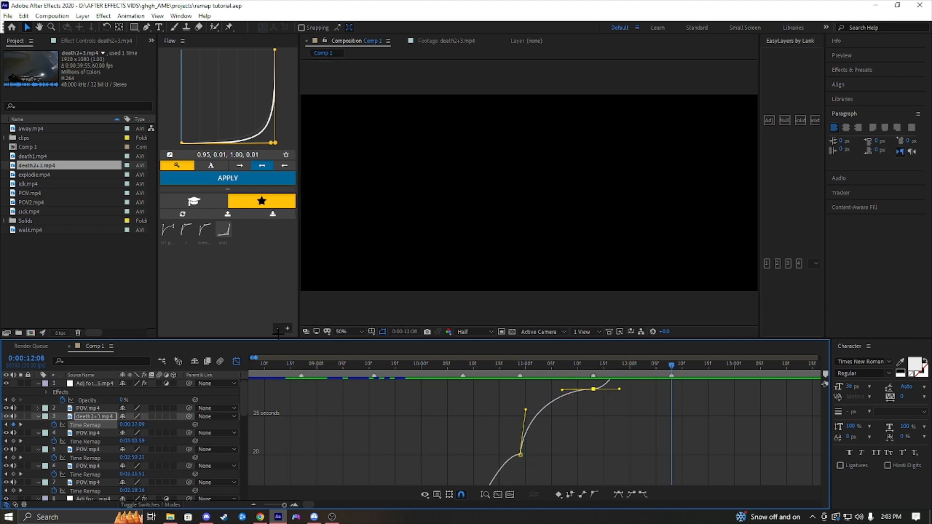
pyautogui.click(237, 361)
pyautogui.press('pageup')
pyautogui.press('pageup')
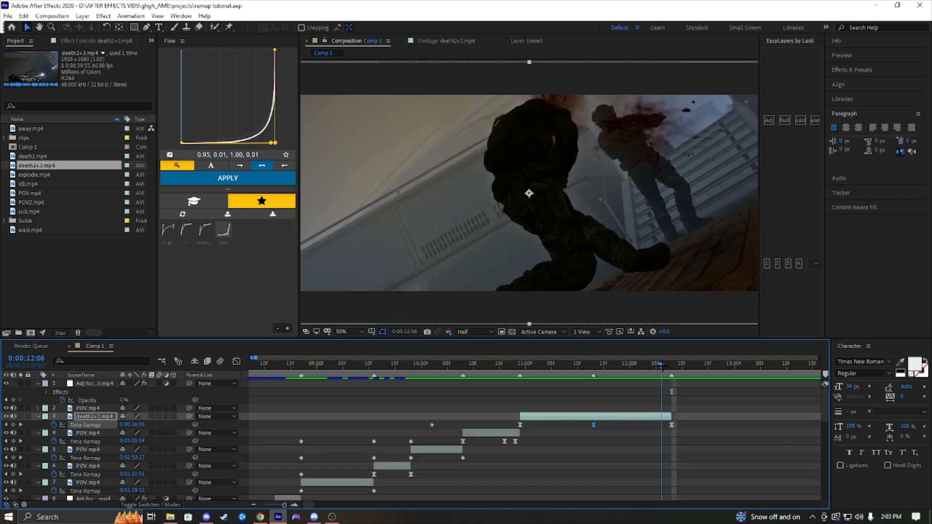
pyautogui.press('pagedown')
pyautogui.hotkey('ctrl', 'y')
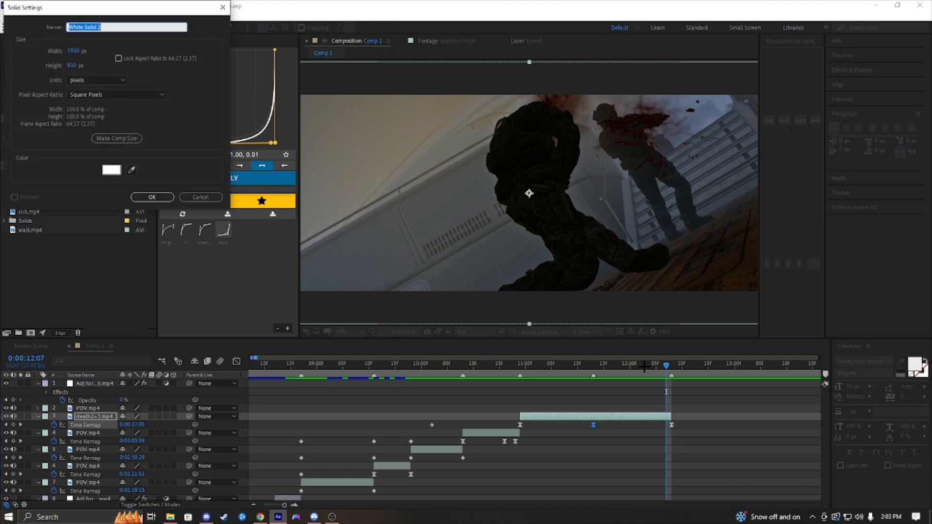
pyautogui.click(152, 197)
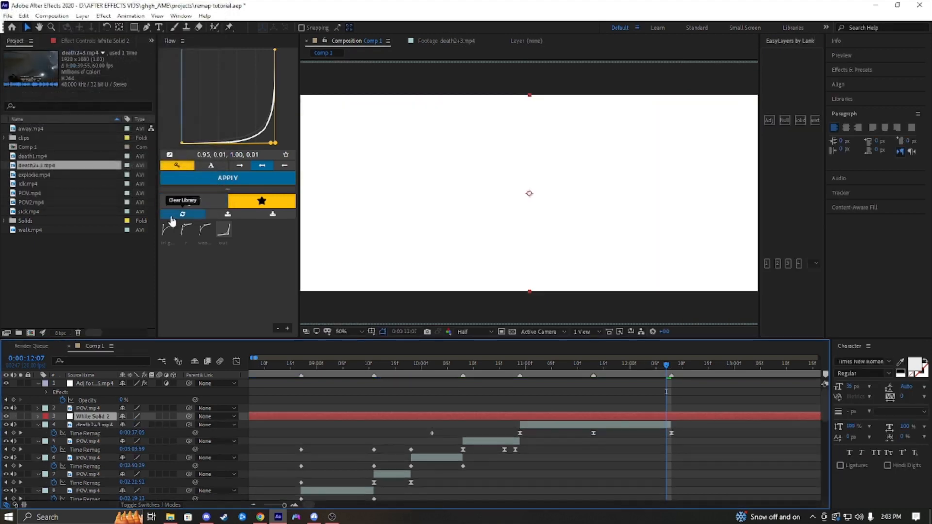
pyautogui.click(626, 364)
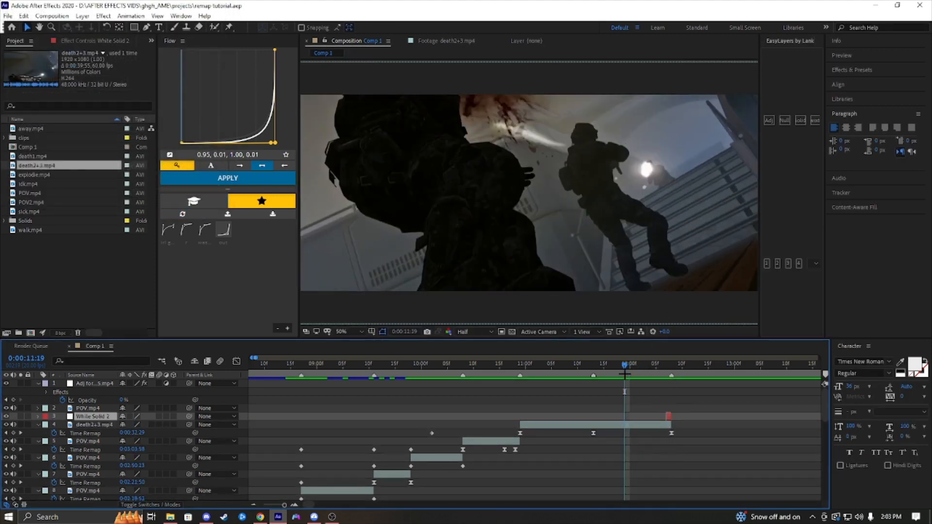
pyautogui.press('space')
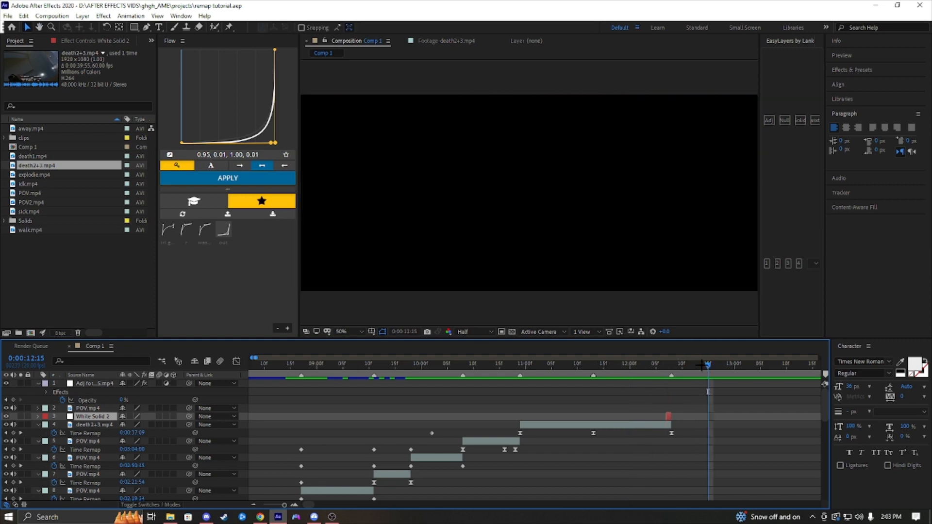
# Add an adjustment layer matching the POV.mp4 clip that starts at 0:00:08:17
pyautogui.moveTo(705, 365); pyautogui.dragTo(477, 442)
pyautogui.moveTo(299, 444); pyautogui.dragTo(462, 450)
pyautogui.click(482, 490)
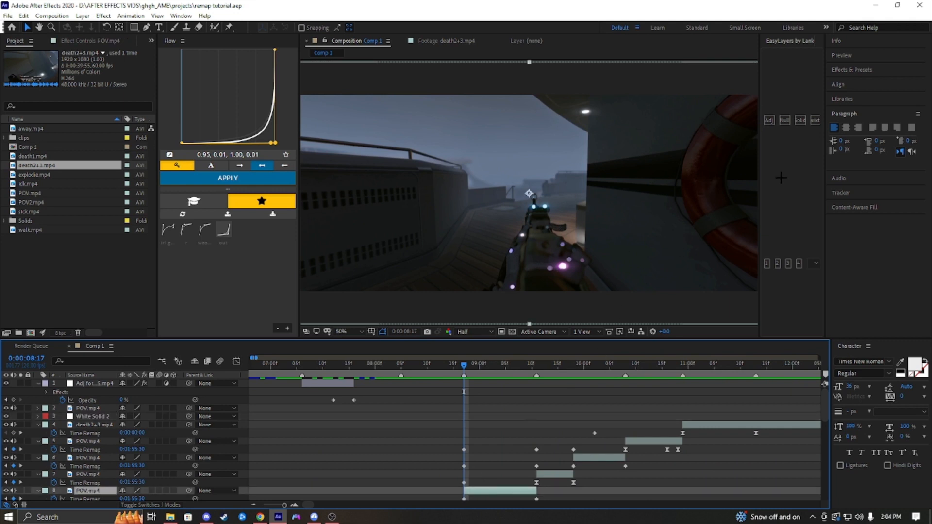
pyautogui.click(768, 120)
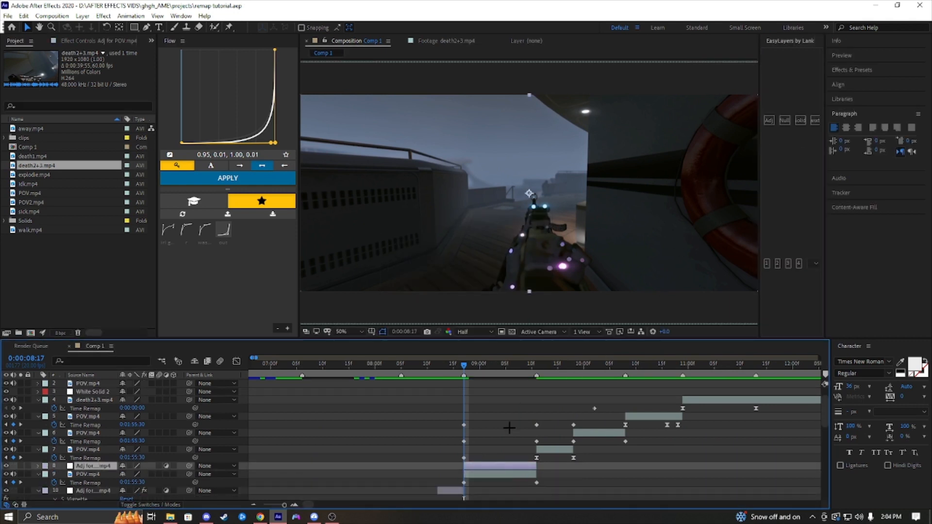
# Try a Scale zoom on that POV.mp4 clip with keyframes at 0:00:08:17, 0:00:09:08 and 0:00:09:11, ending at 172%, and preview it
pyautogui.click(469, 477)
pyautogui.press('s')
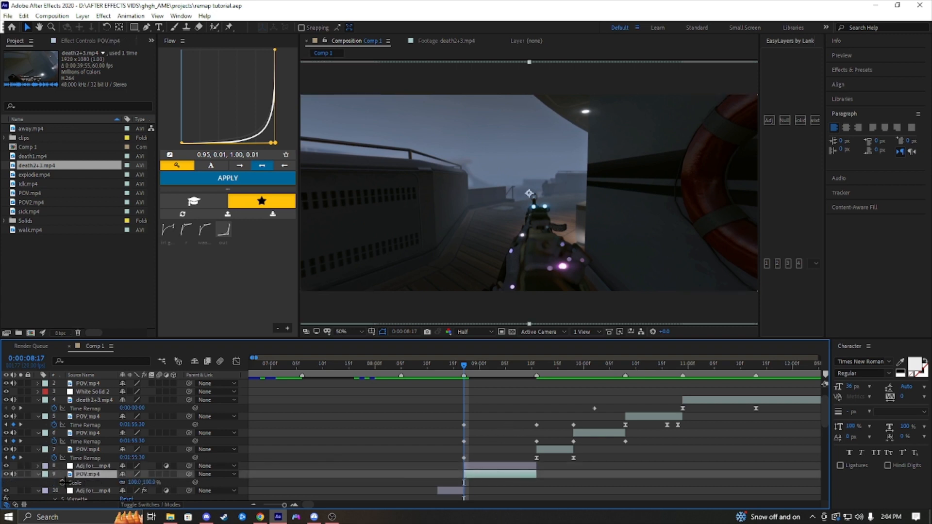
pyautogui.moveTo(484, 365); pyautogui.dragTo(520, 364)
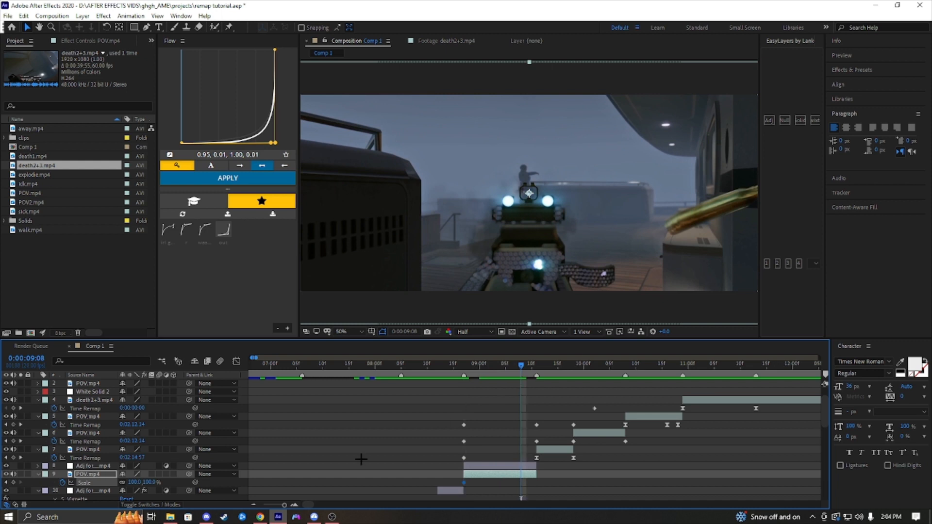
pyautogui.moveTo(129, 484); pyautogui.dragTo(149, 483)
pyautogui.moveTo(521, 365); pyautogui.dragTo(533, 401)
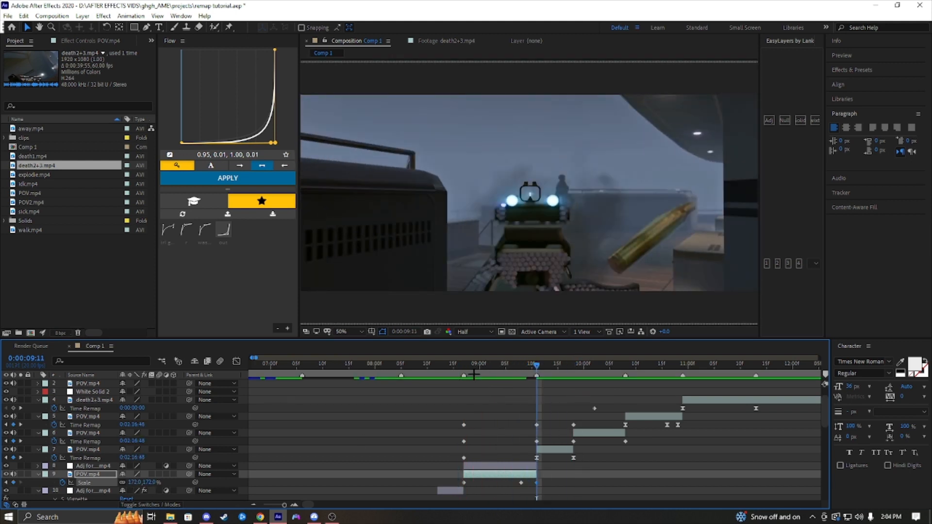
pyautogui.click(510, 371)
pyautogui.moveTo(511, 373); pyautogui.dragTo(507, 376)
pyautogui.press('space')
pyautogui.press('space')
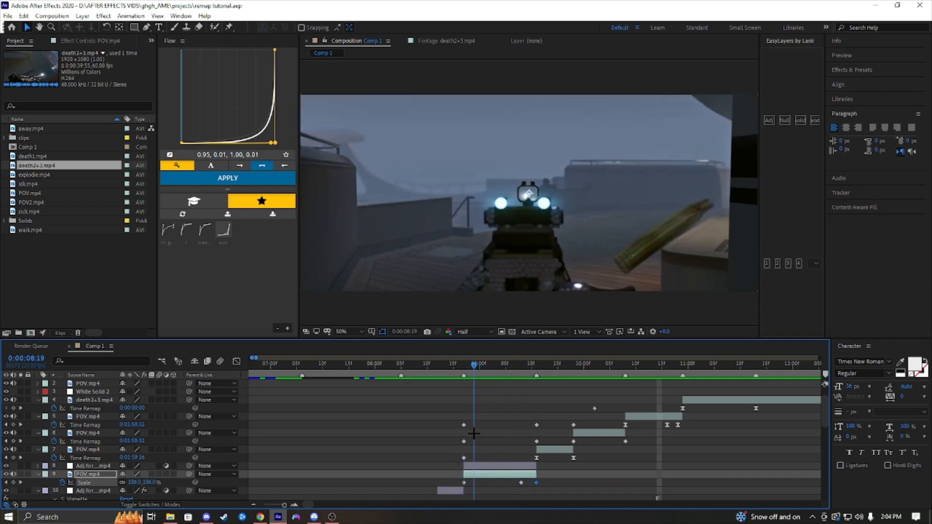
# Try the S_Shake effect on the adjustment layer above the POV.mp4 clip with a lowered Frequency, and preview it
pyautogui.click(483, 465)
pyautogui.hotkey('ctrl', 'space')
pyautogui.write('s')
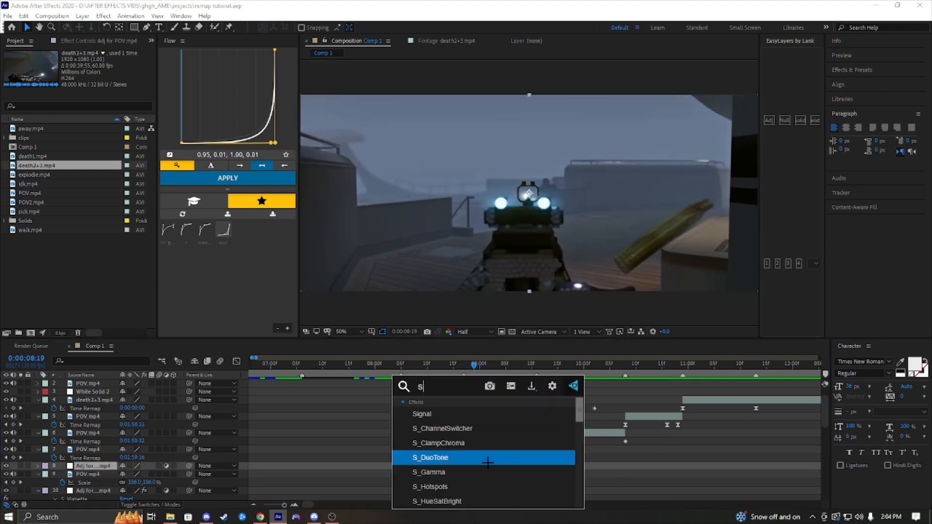
pyautogui.write('_shake')
pyautogui.click(476, 418)
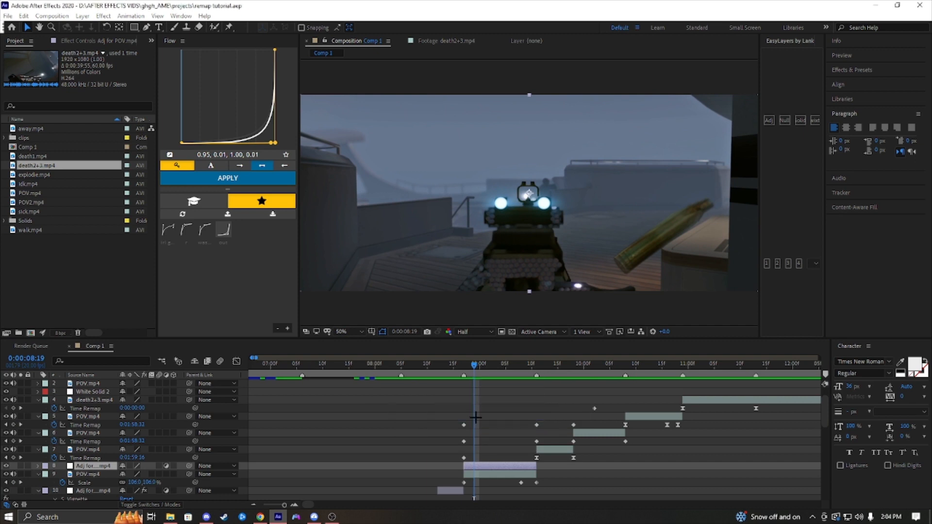
pyautogui.moveTo(88, 135); pyautogui.dragTo(71, 143)
pyautogui.press('space')
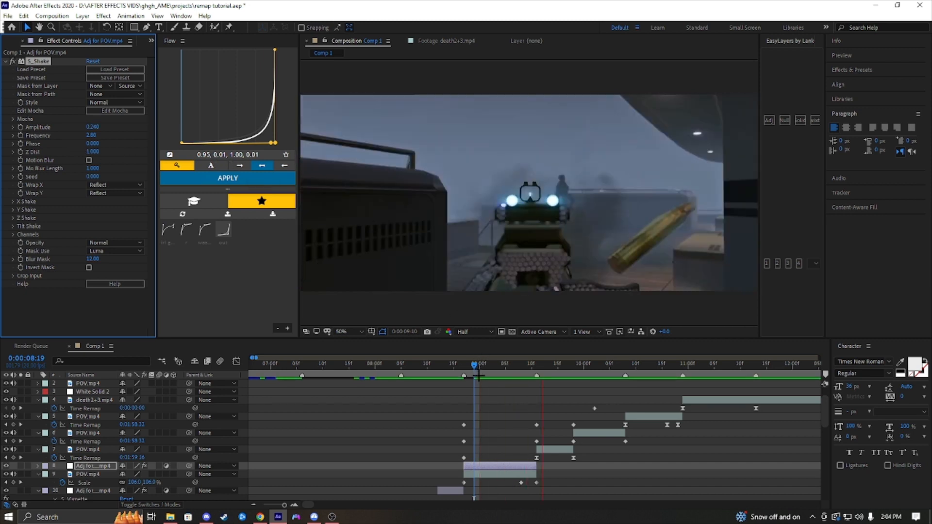
# Set the S_Shake Frequency to 9.30, preview the shake from 0:00:08:12, and save the project
pyautogui.moveTo(91, 135); pyautogui.dragTo(125, 140)
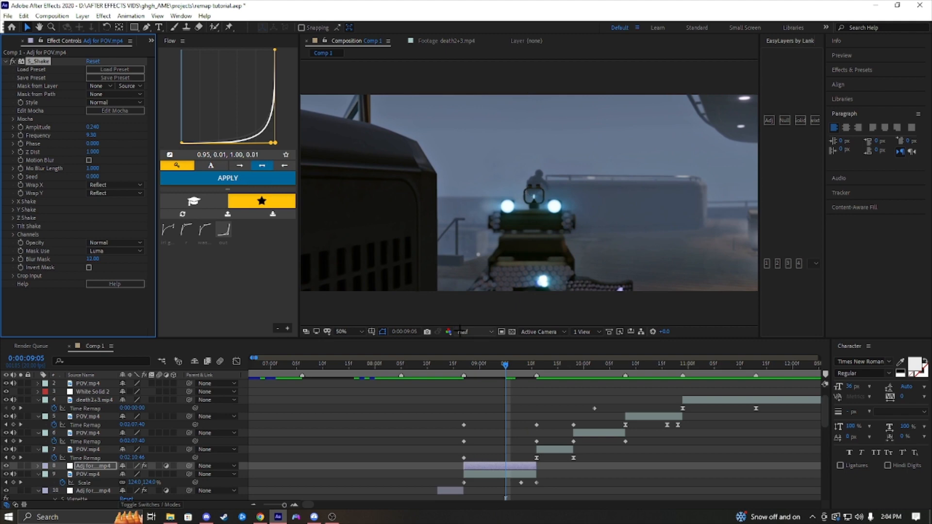
pyautogui.moveTo(499, 364); pyautogui.dragTo(438, 366)
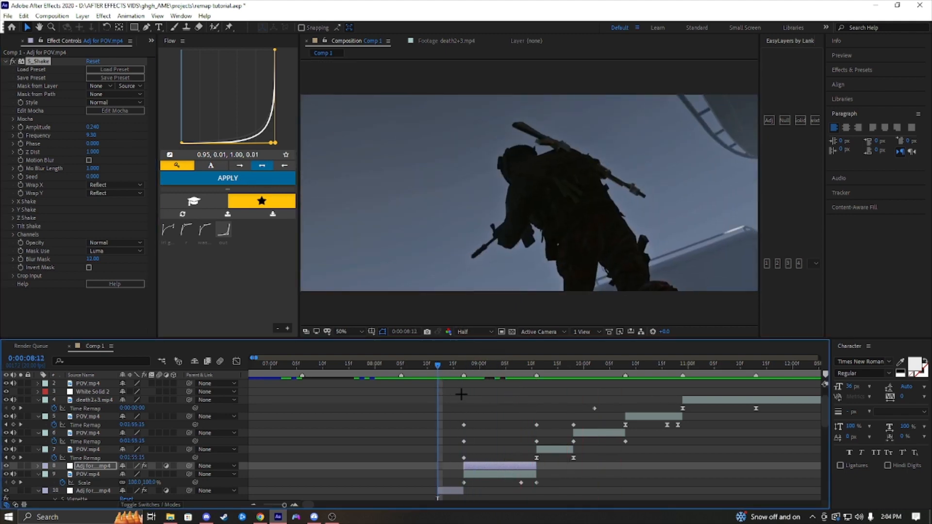
pyautogui.press('space')
pyautogui.press('space')
pyautogui.hotkey('ctrl', 's')
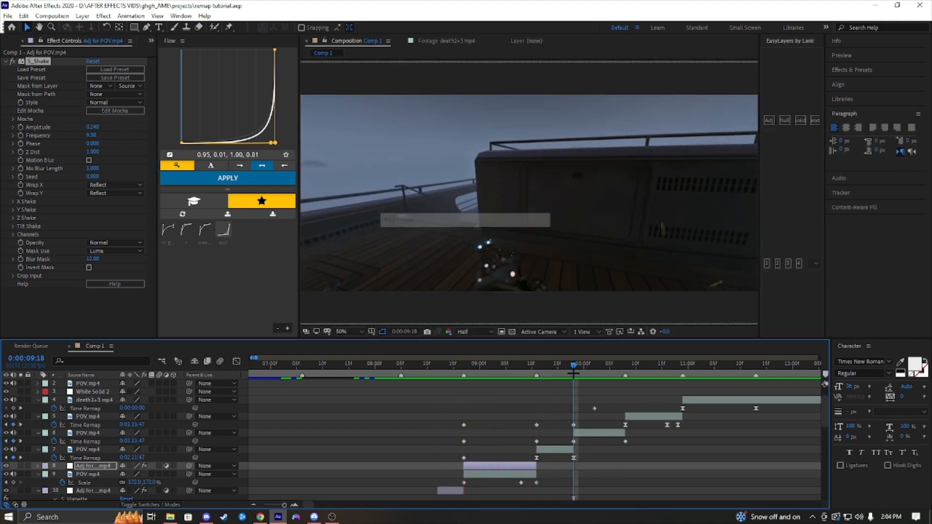
# Remove S_Shake from the adjustment layer and delete the Scale keyframes from the POV.mp4 clip beneath it
pyautogui.moveTo(573, 373); pyautogui.dragTo(455, 408)
pyautogui.click(477, 467)
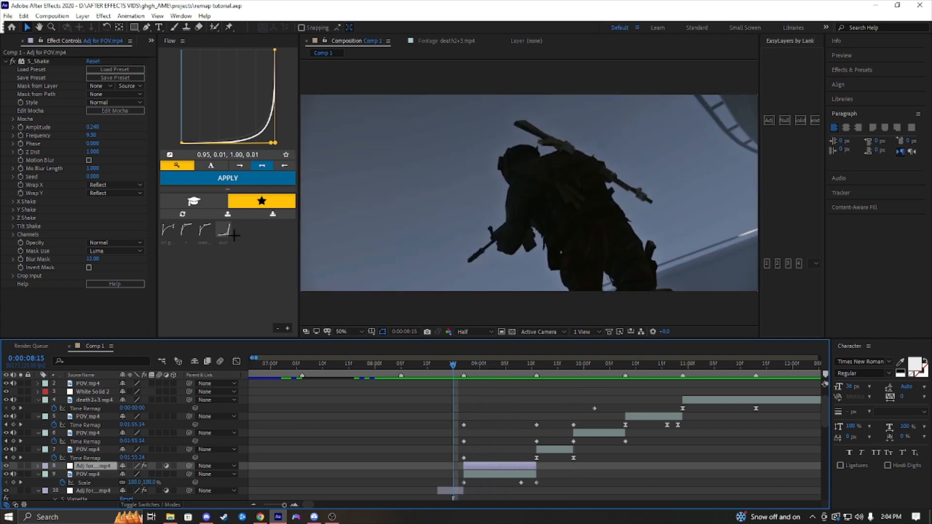
pyautogui.rightClick(44, 61)
pyautogui.click(58, 81)
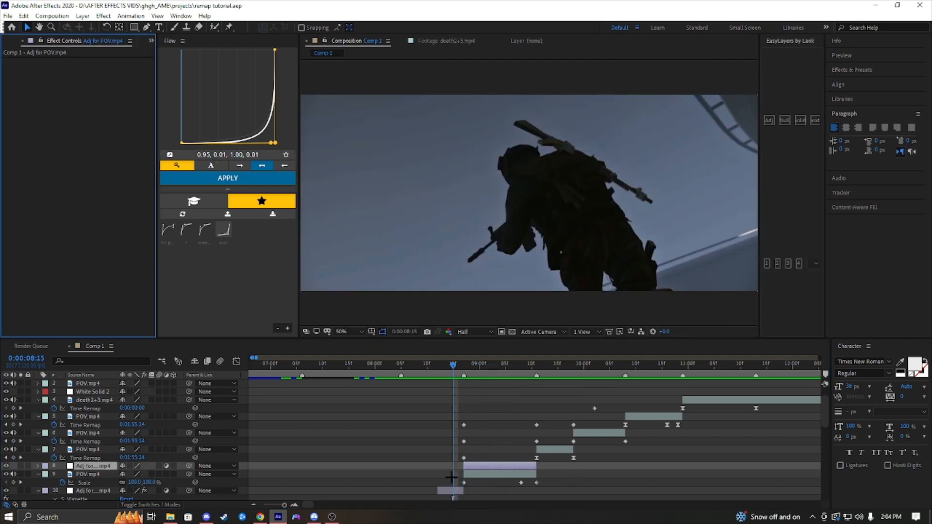
pyautogui.moveTo(452, 478); pyautogui.dragTo(559, 490)
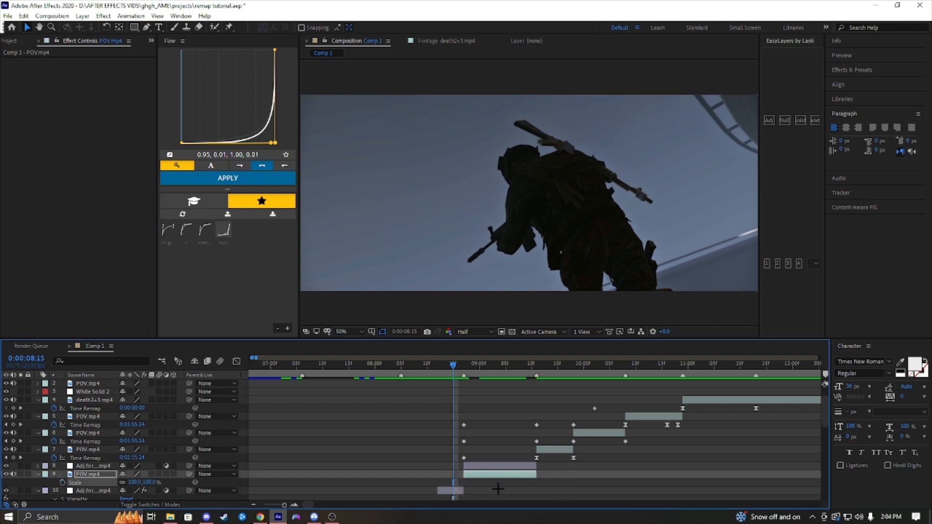
# Apply the "spray end shake 2 + pancrop" preset to the adjustment layer at 0:00:08:17, preview it and review its effect settings
pyautogui.click(472, 468)
pyautogui.moveTo(451, 364); pyautogui.dragTo(462, 363)
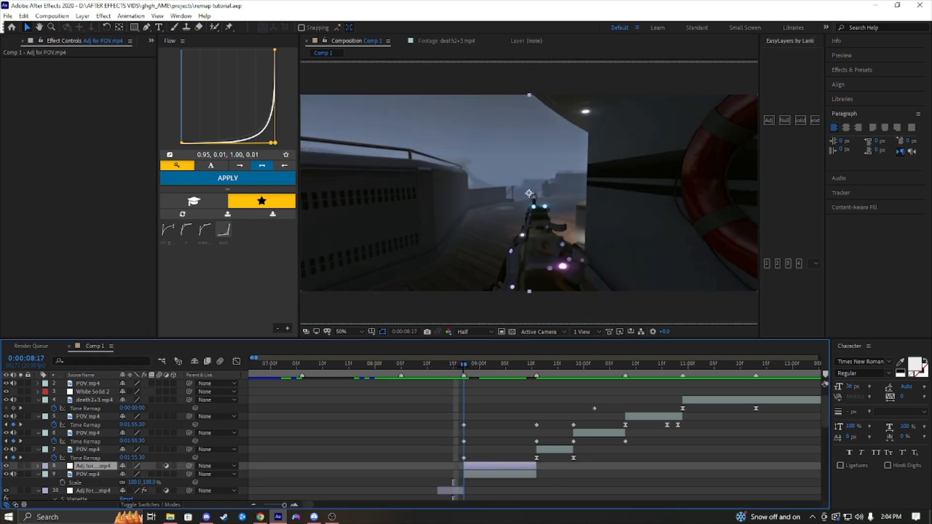
pyautogui.hotkey('ctrl', 'space')
pyautogui.write('spray')
pyautogui.press('Down')
pyautogui.press('Down')
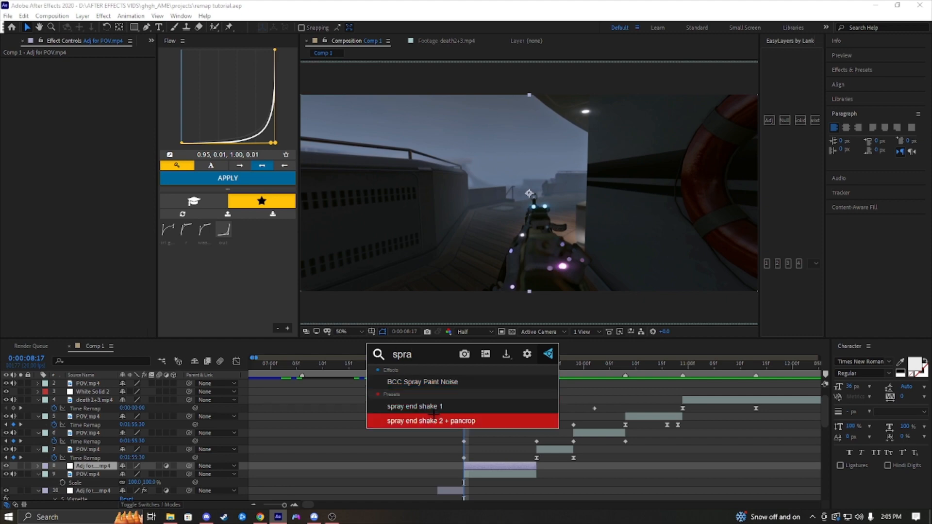
pyautogui.press('Return')
pyautogui.press('space')
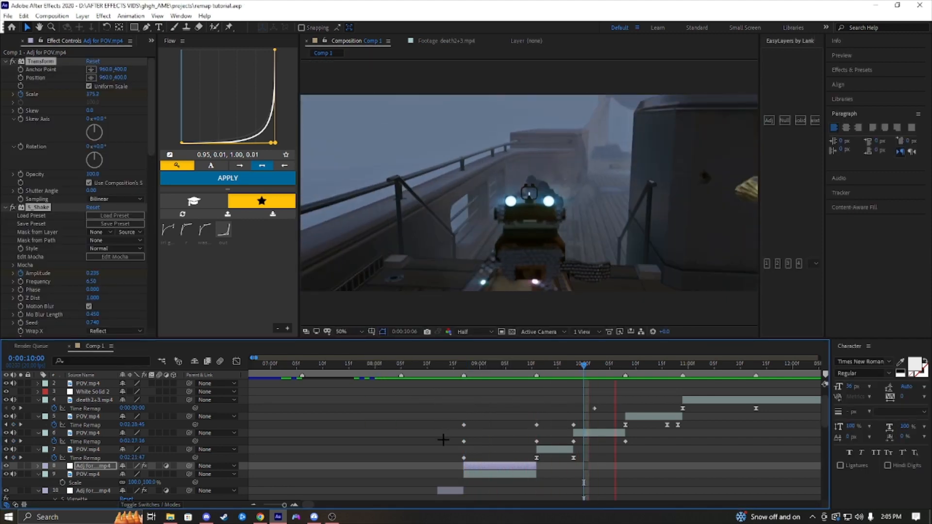
pyautogui.press('space')
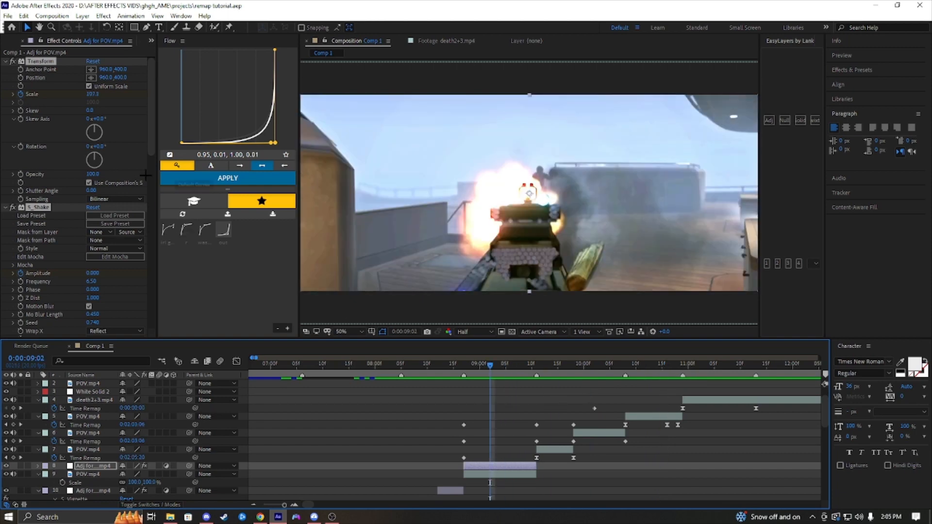
pyautogui.scroll(-4, 59, 198)
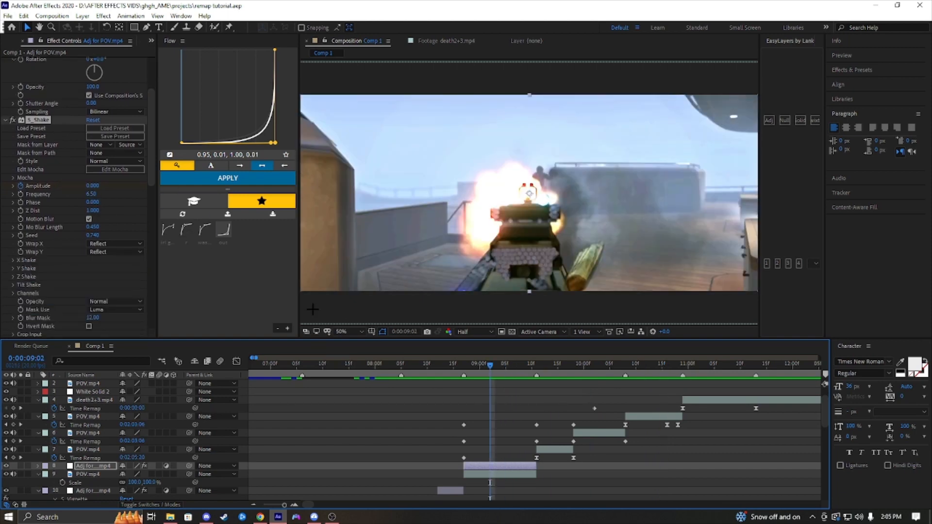
# Apply another spray preset to the same adjustment layer from 0:00:08:17, preview the result, and save the project
pyautogui.hotkey('ctrl', 'shift', 'a')
pyautogui.moveTo(479, 369); pyautogui.dragTo(464, 365)
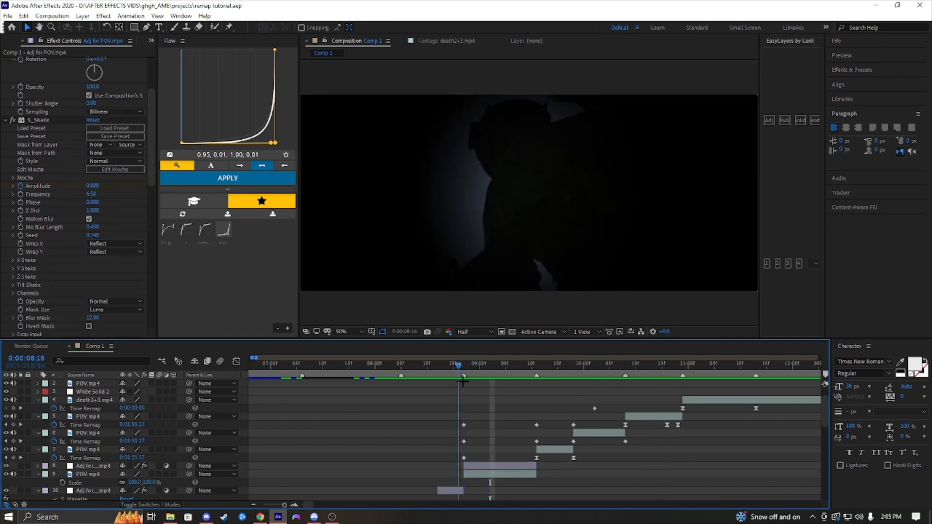
pyautogui.click(470, 466)
pyautogui.hotkey('ctrl', 'space')
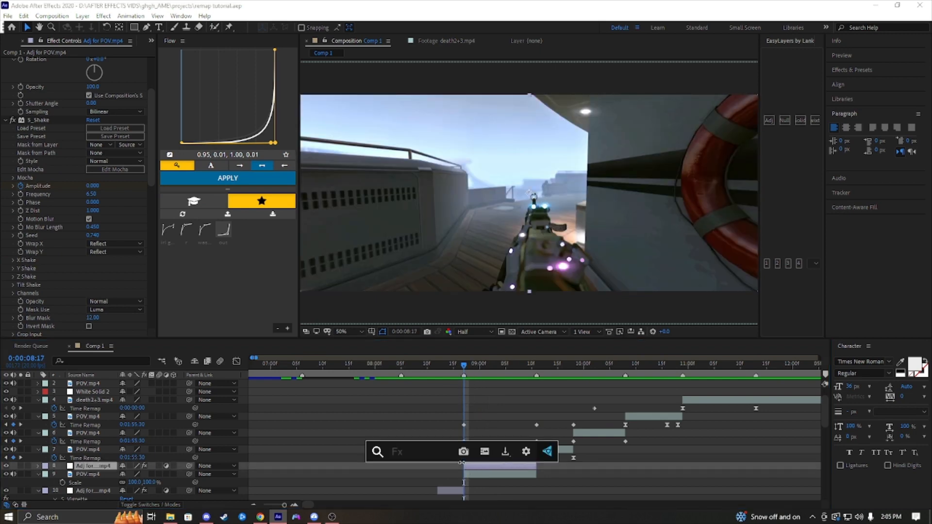
pyautogui.write('spra')
pyautogui.click(441, 437)
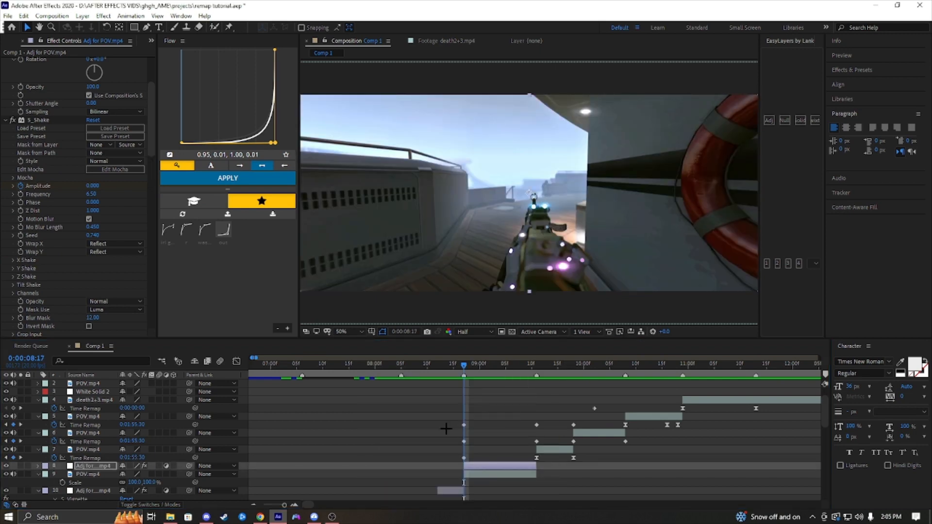
pyautogui.press('space')
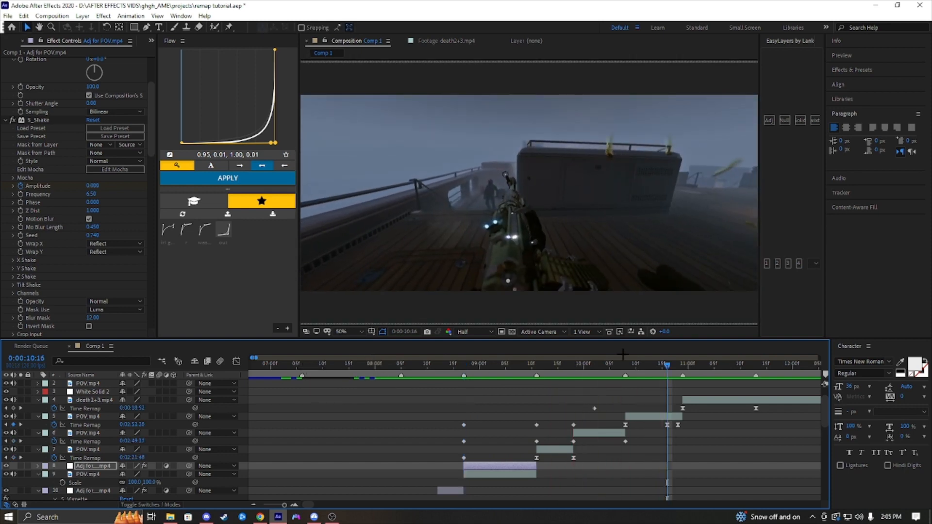
pyautogui.hotkey('ctrl', 's')
# Animate the Scale of the POV.mp4 clip starting at 0:00:09:18 from 100% to 138% at 0:00:10:07, and preview the zoom
pyautogui.moveTo(653, 363); pyautogui.dragTo(572, 398)
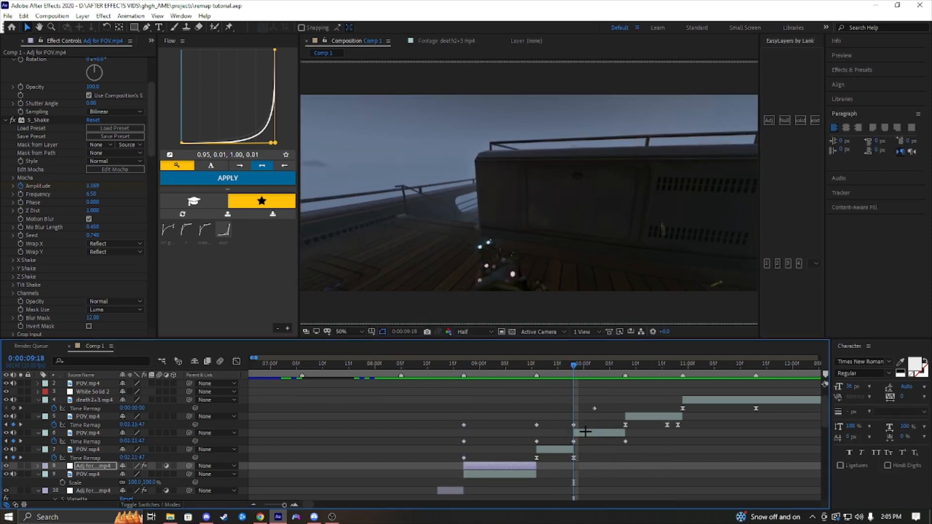
pyautogui.click(586, 432)
pyautogui.press('s')
pyautogui.click(62, 441)
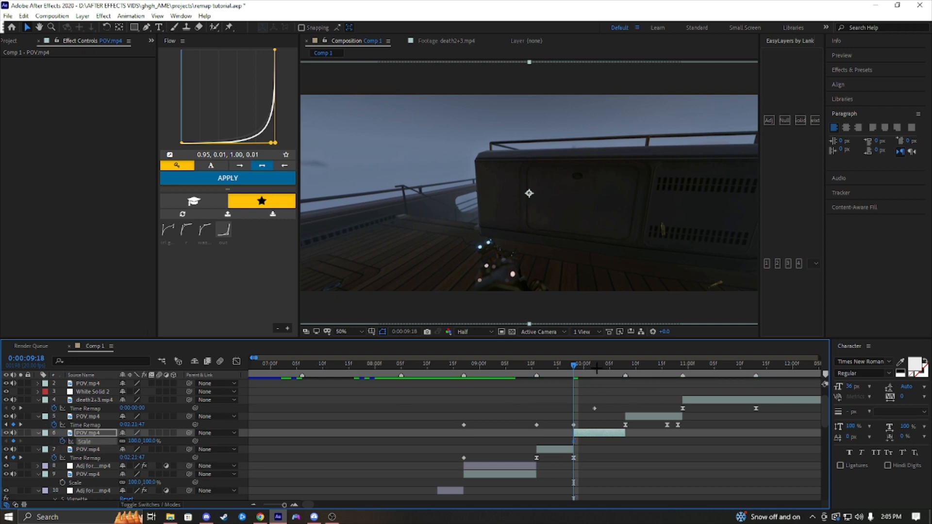
pyautogui.press('space')
pyautogui.moveTo(144, 440); pyautogui.dragTo(158, 442)
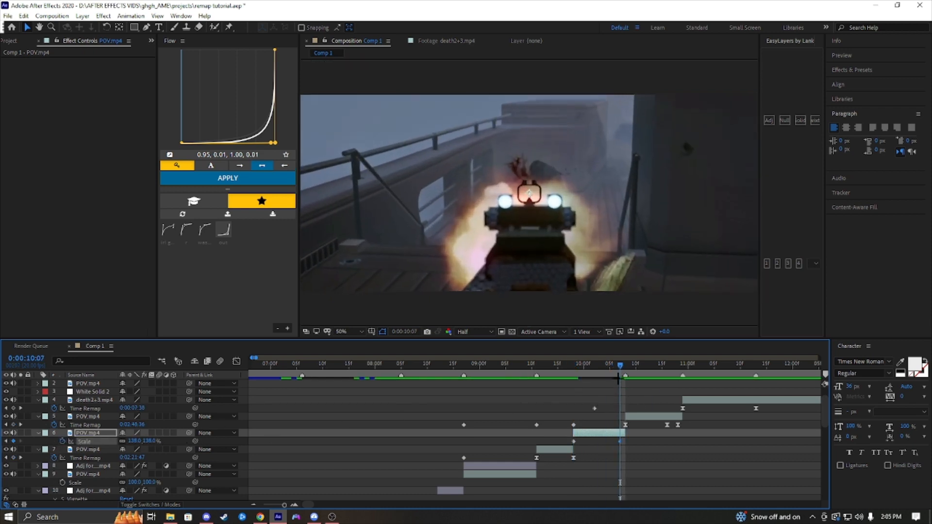
pyautogui.moveTo(619, 366); pyautogui.dragTo(568, 392)
pyautogui.press('space')
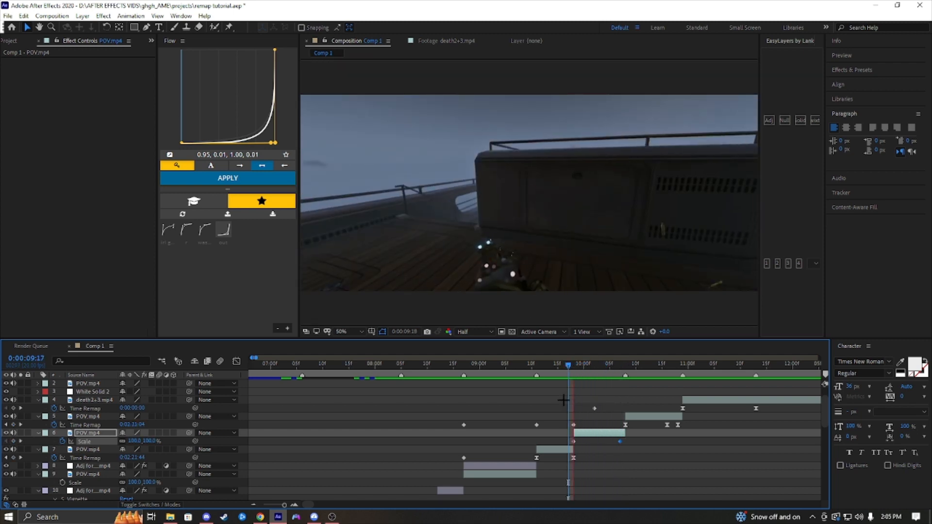
pyautogui.press('space')
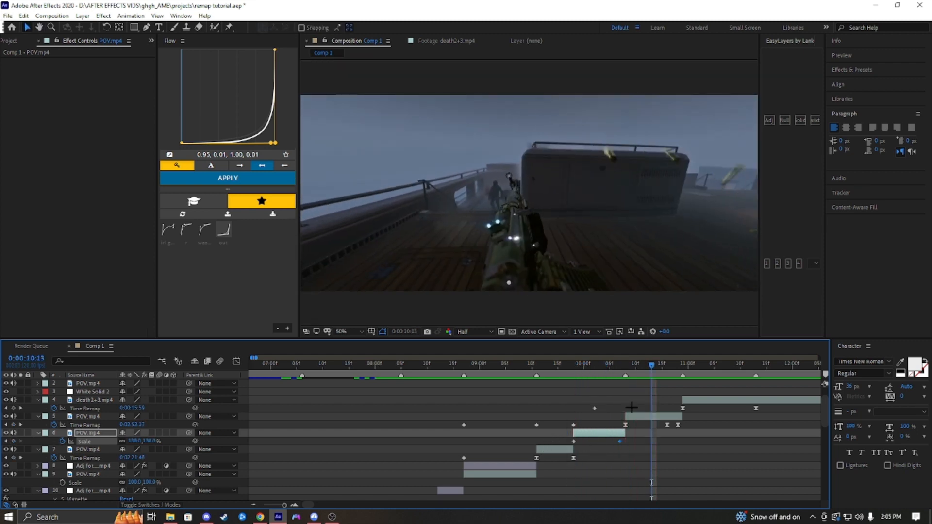
# Save the project and preview the POV.mp4 zoom section from 0:00:09:11
pyautogui.hotkey('ctrl', 's')
pyautogui.moveTo(652, 365); pyautogui.dragTo(537, 412)
pyautogui.press('space')
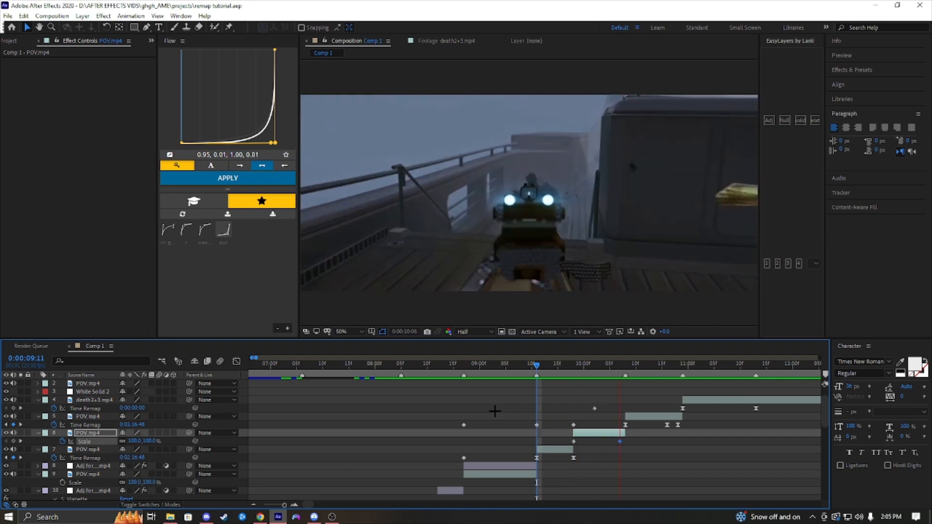
# Add an adjustment layer over the POV.mp4 clip at 0:00:09:18 and apply S_Shake to it
pyautogui.moveTo(698, 367); pyautogui.dragTo(574, 420)
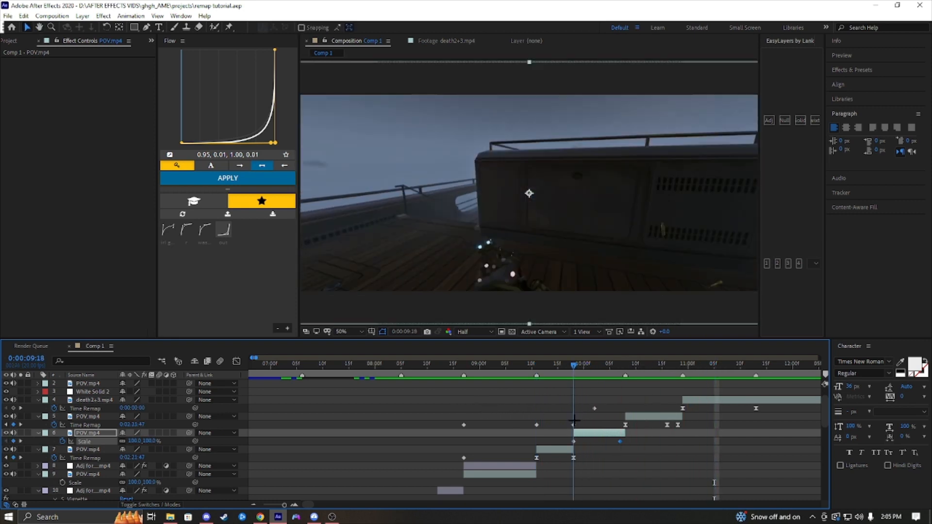
pyautogui.click(769, 120)
pyautogui.hotkey('ctrl', 'space')
pyautogui.write('s')
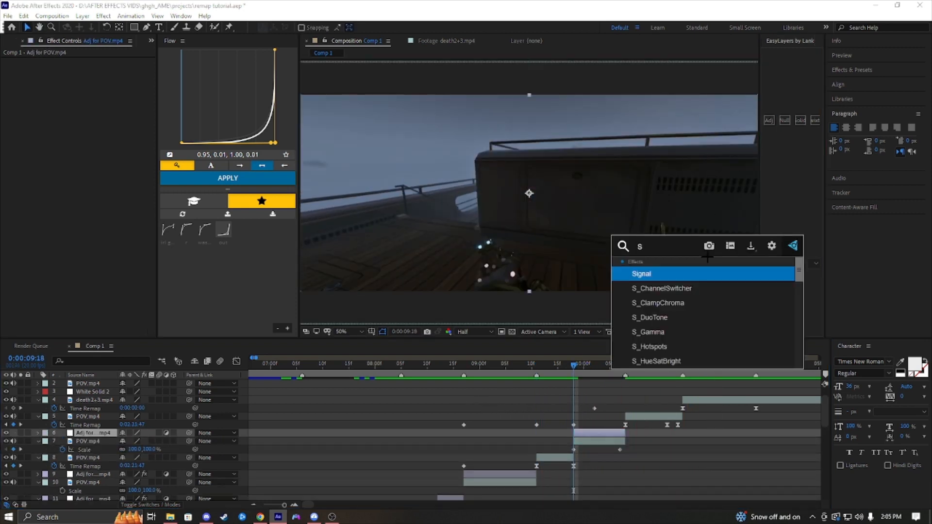
pyautogui.write('_shake')
pyautogui.click(663, 272)
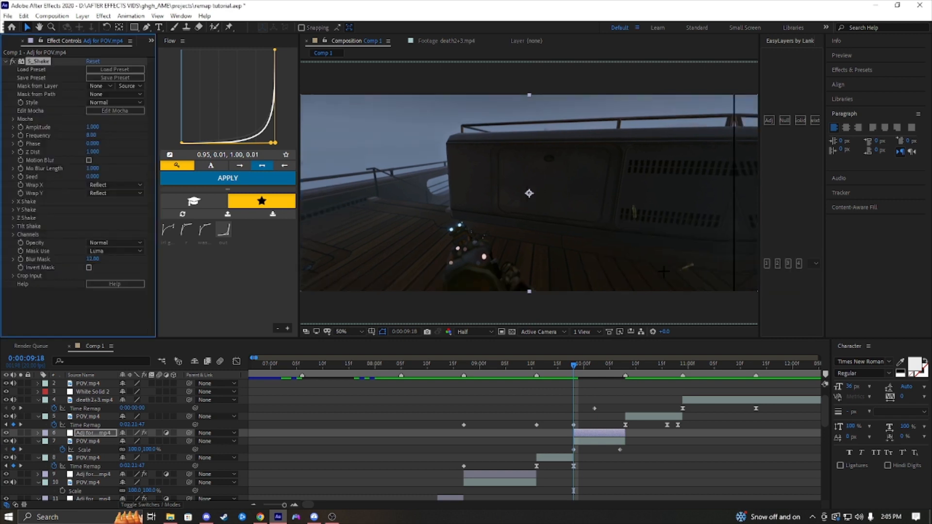
# Raise the S_Shake frequency slightly, set its amplitude to 0.22, and preview the edit from 0:00:08:04
pyautogui.hotkey('ctrl', 's')
pyautogui.moveTo(96, 135); pyautogui.dragTo(98, 135)
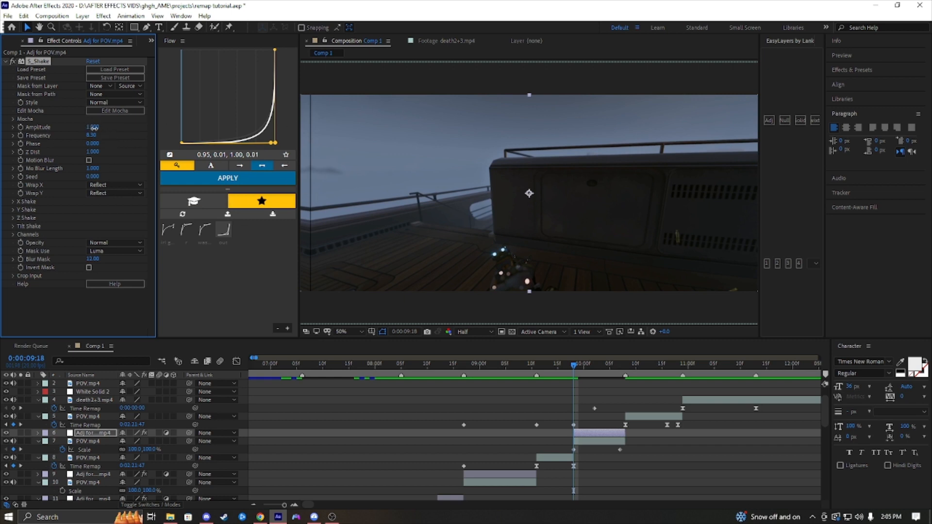
pyautogui.moveTo(94, 127); pyautogui.dragTo(75, 150)
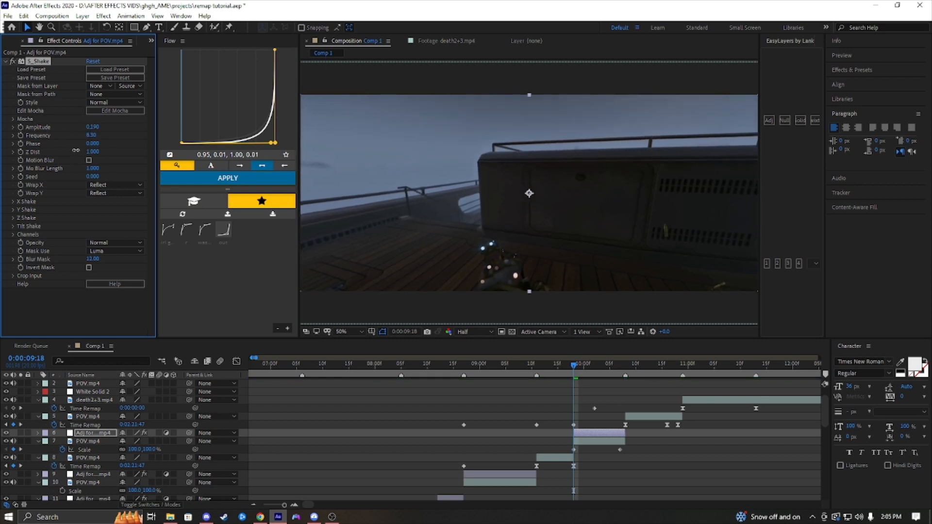
pyautogui.press('space')
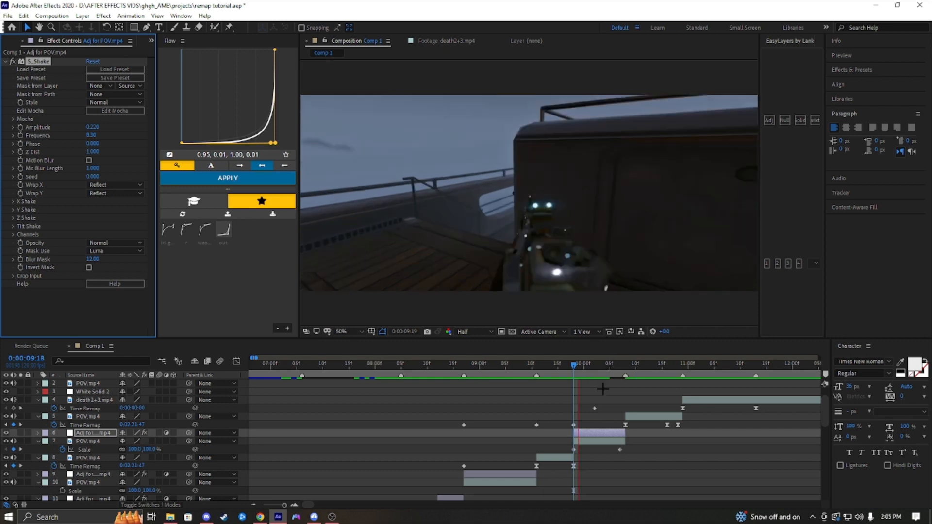
pyautogui.press('space')
pyautogui.click(396, 364)
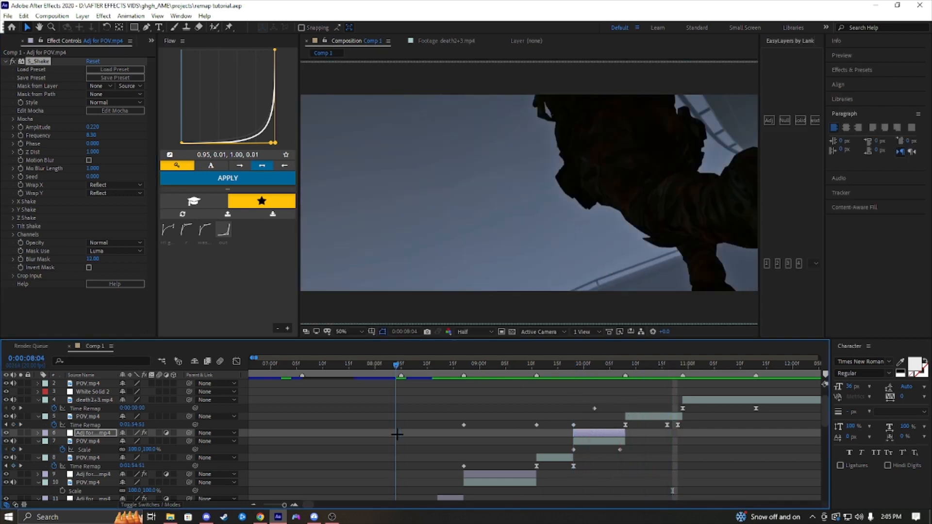
pyautogui.press('space')
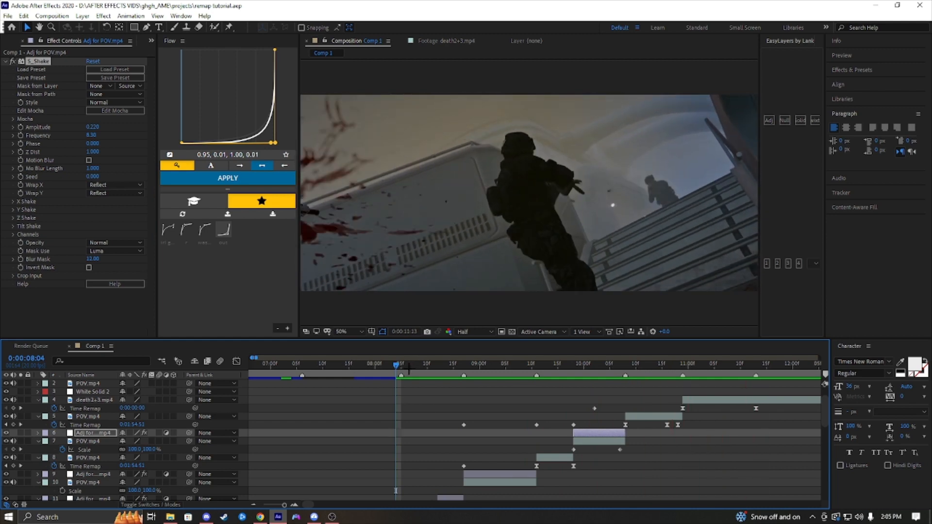
pyautogui.press('space')
# Add a second S_Shake with amplitude 0.23 to the adjustment layer starting at 0:00:08:17, and preview the section
pyautogui.click(476, 473)
pyautogui.hotkey('ctrl', 'space')
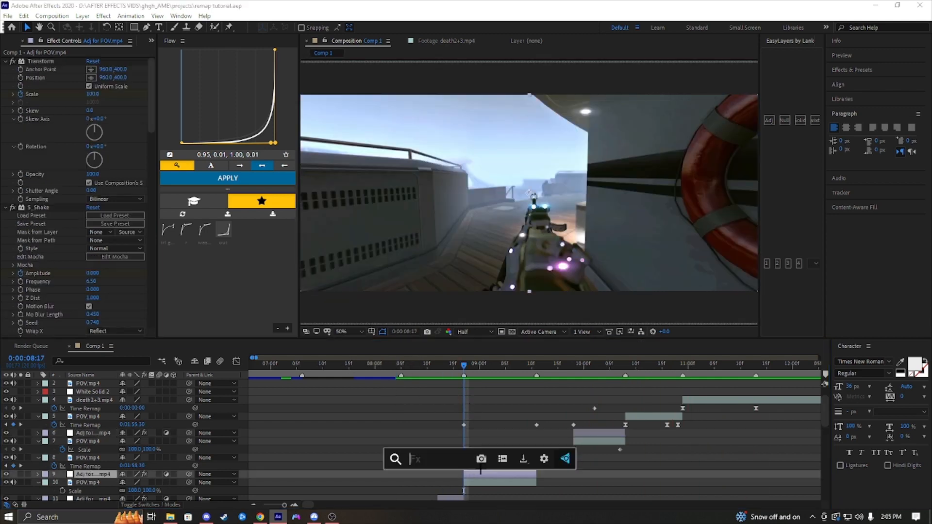
pyautogui.write('s_shAK')
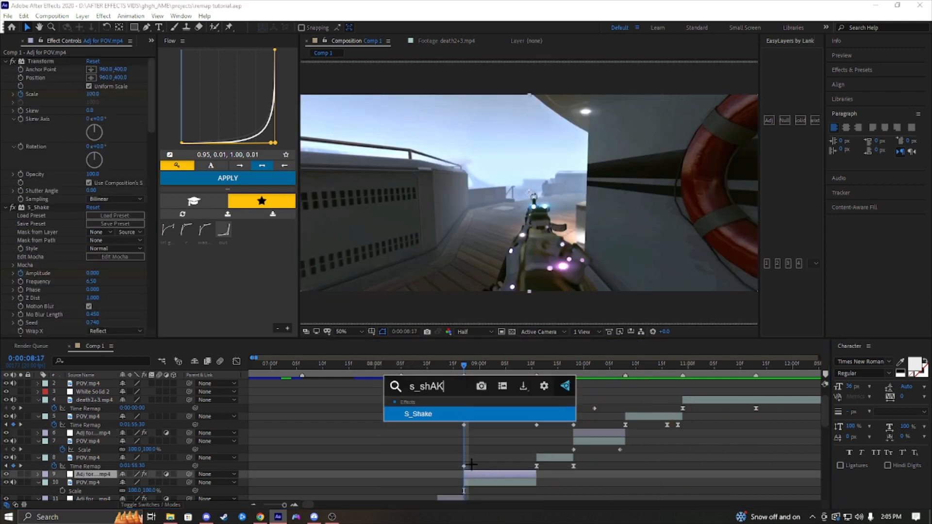
pyautogui.click(398, 411)
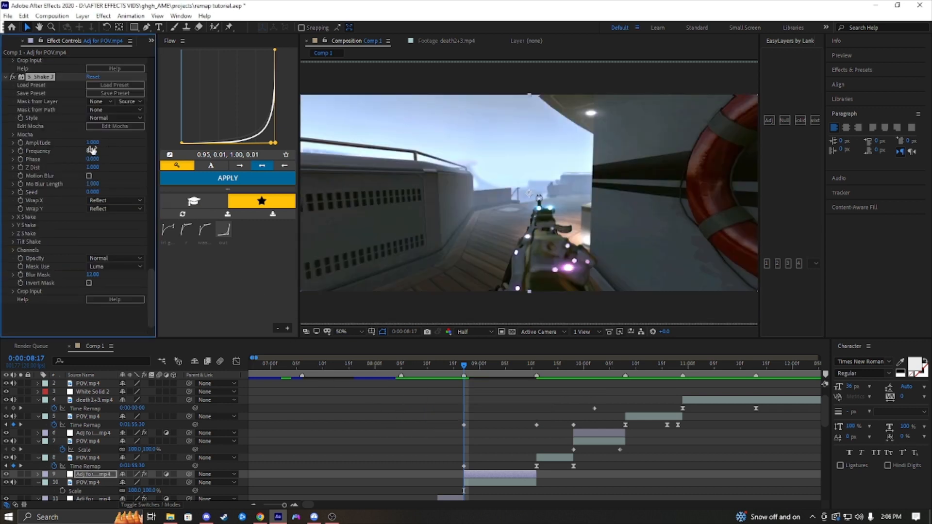
pyautogui.moveTo(93, 151); pyautogui.dragTo(51, 160)
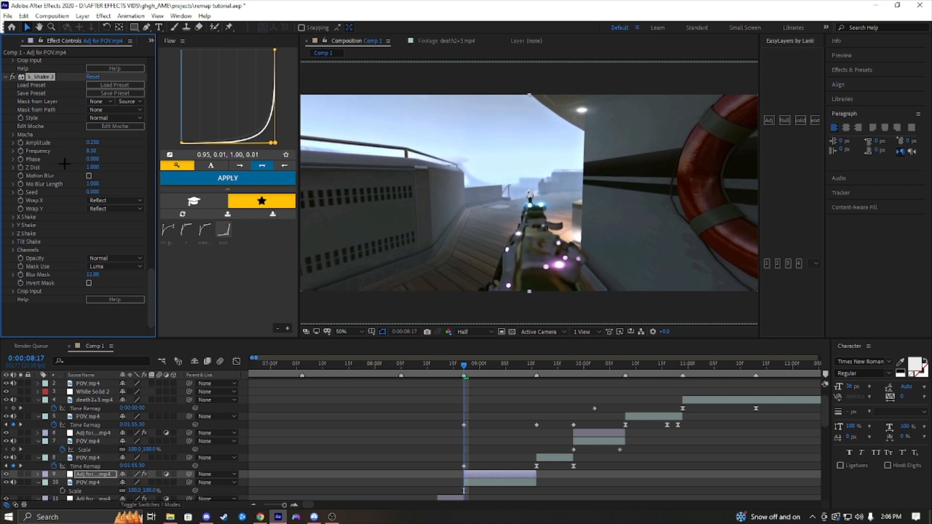
pyautogui.press('space')
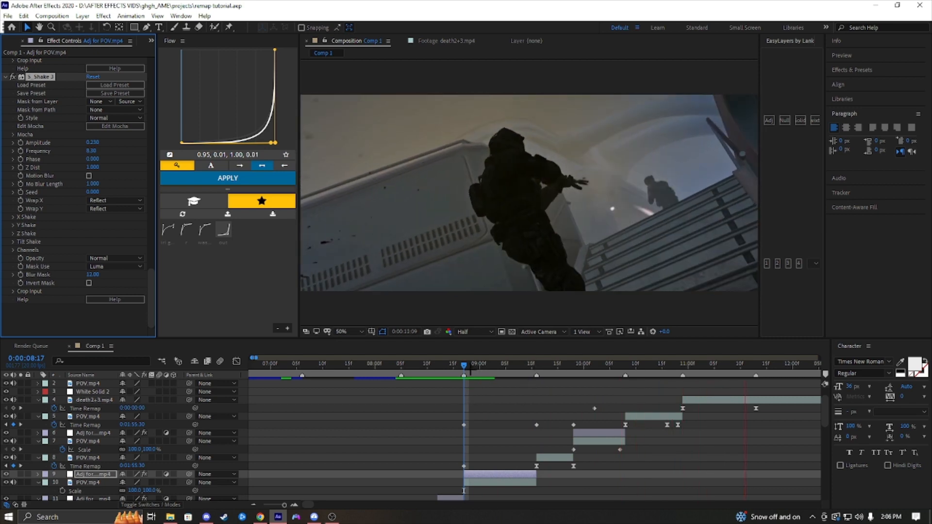
pyautogui.click(536, 370)
pyautogui.press('space')
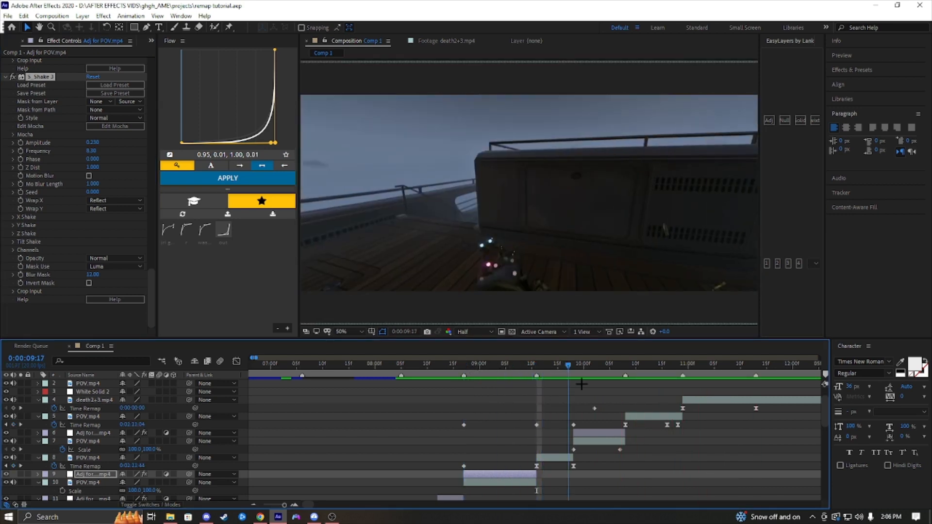
# Add an adjustment layer over the POV.mp4 clip at 0:00:10:08 and trim it to end at the Time Remap keyframe just after 0:00:10:15
pyautogui.click(643, 411)
pyautogui.click(667, 416)
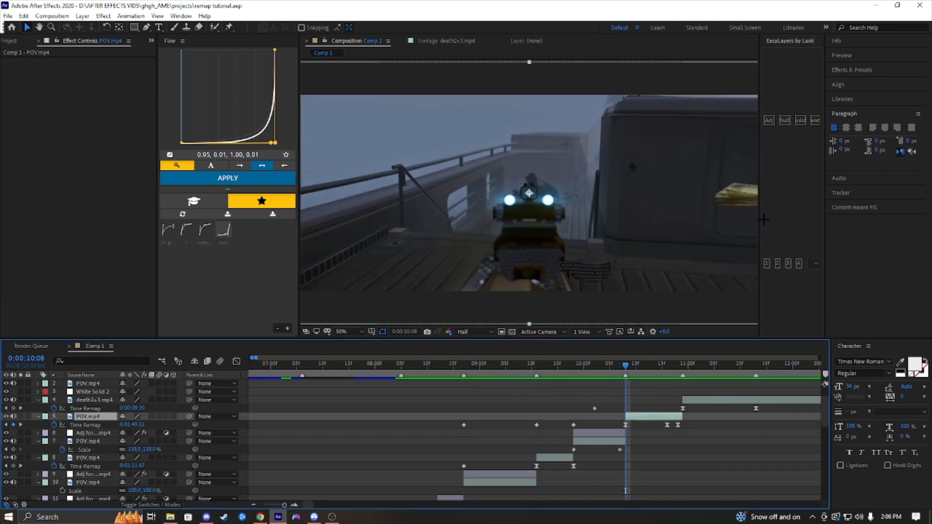
pyautogui.click(770, 121)
pyautogui.moveTo(650, 370); pyautogui.dragTo(625, 370)
pyautogui.hotkey('ctrl', 'shift', 'd')
pyautogui.press('Delete')
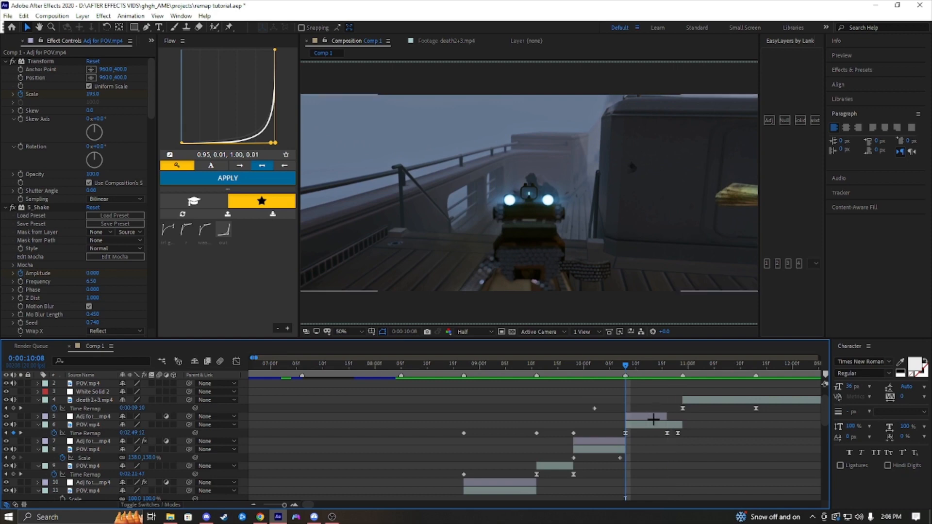
# Apply the "fax SUPER IMPACT" preset to the adjustment layer at 0:00:10:08 and preview it
pyautogui.click(653, 417)
pyautogui.hotkey('ctrl', 'space')
pyautogui.write('super')
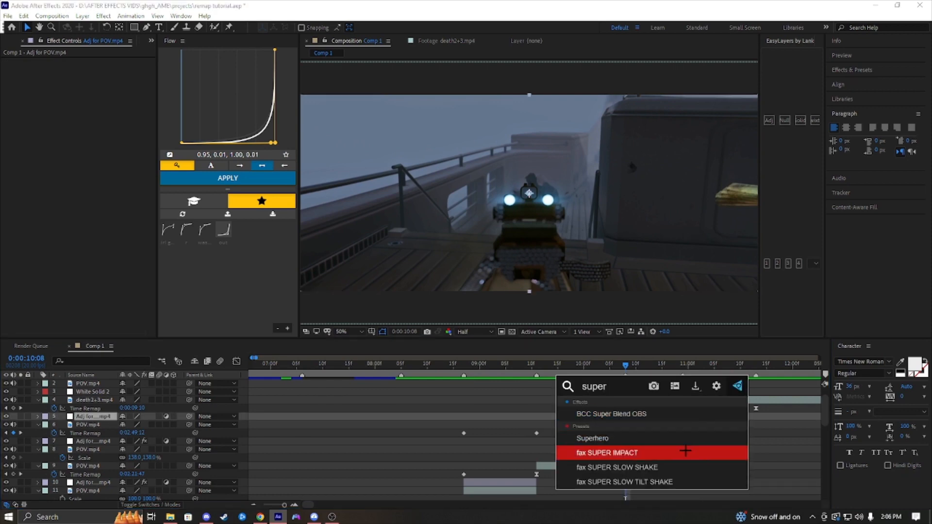
pyautogui.click(653, 453)
pyautogui.press('space')
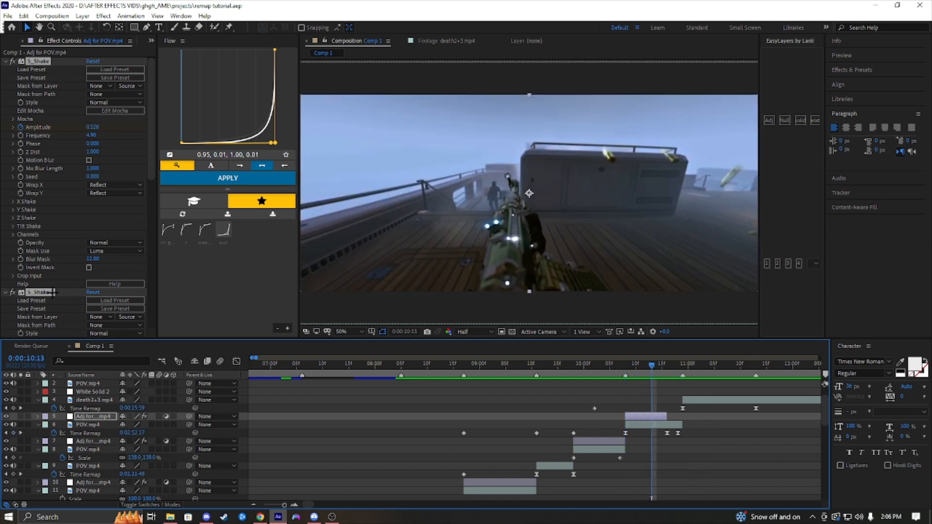
# Set the preset's S_Flicker Rand Color Amp to 0, save the project, and preview the impact
pyautogui.scroll(-10, 43, 275)
pyautogui.moveTo(96, 225); pyautogui.dragTo(70, 229)
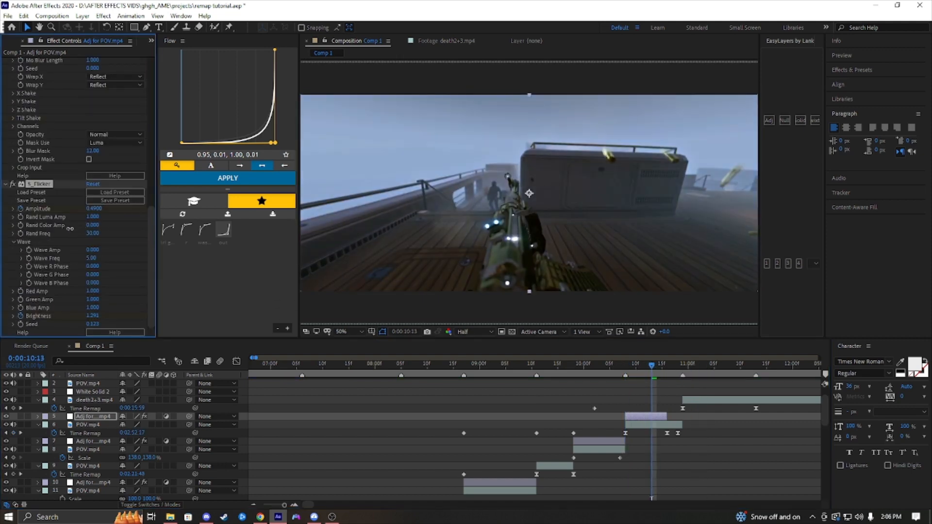
pyautogui.hotkey('ctrl', 's')
pyautogui.moveTo(634, 375); pyautogui.dragTo(583, 381)
pyautogui.press('space')
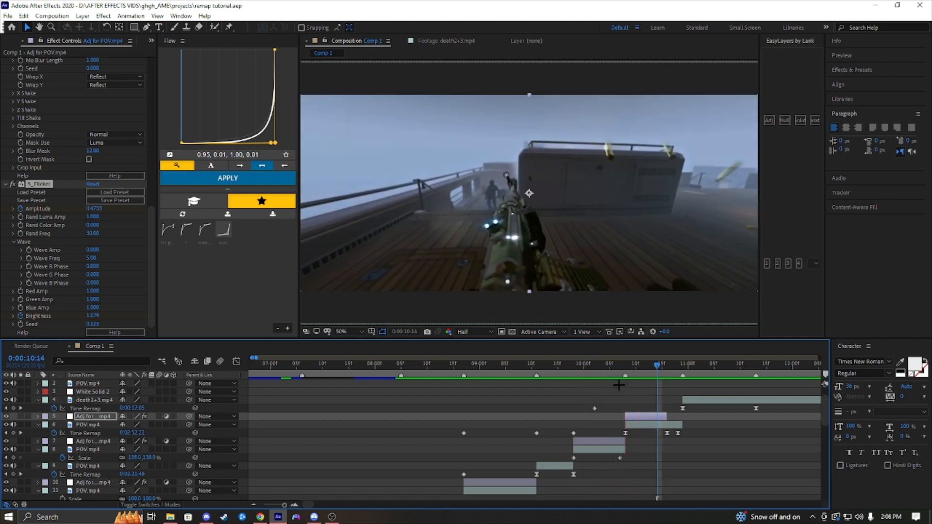
# Apply Motion Tile to the POV.mp4 clip at 0:00:10:08 with output width and height 200 and mirrored edges, and save the project
pyautogui.click(626, 375)
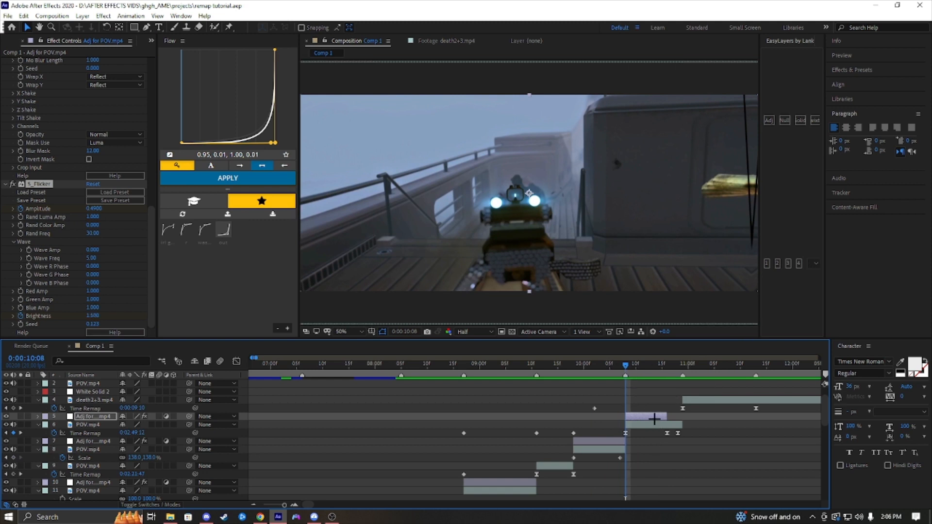
pyautogui.click(654, 424)
pyautogui.hotkey('ctrl', 'space')
pyautogui.write('motion')
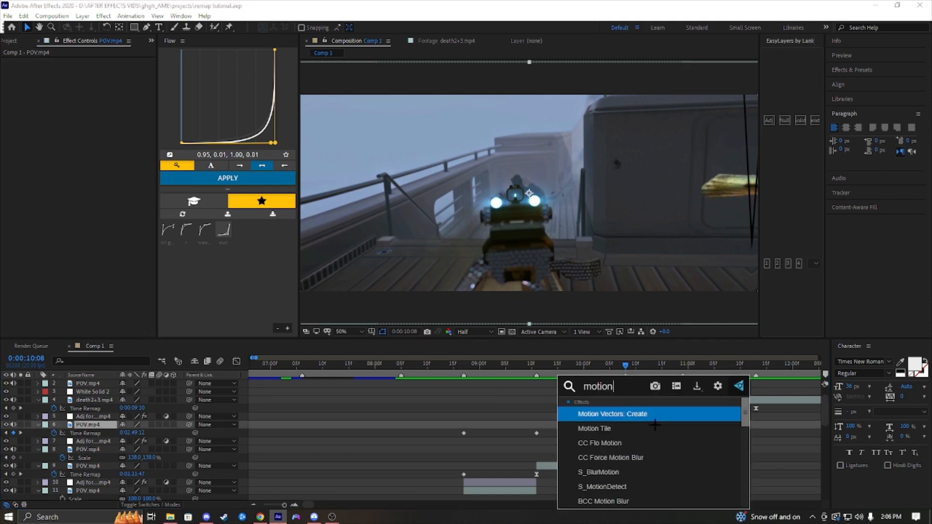
pyautogui.click(668, 428)
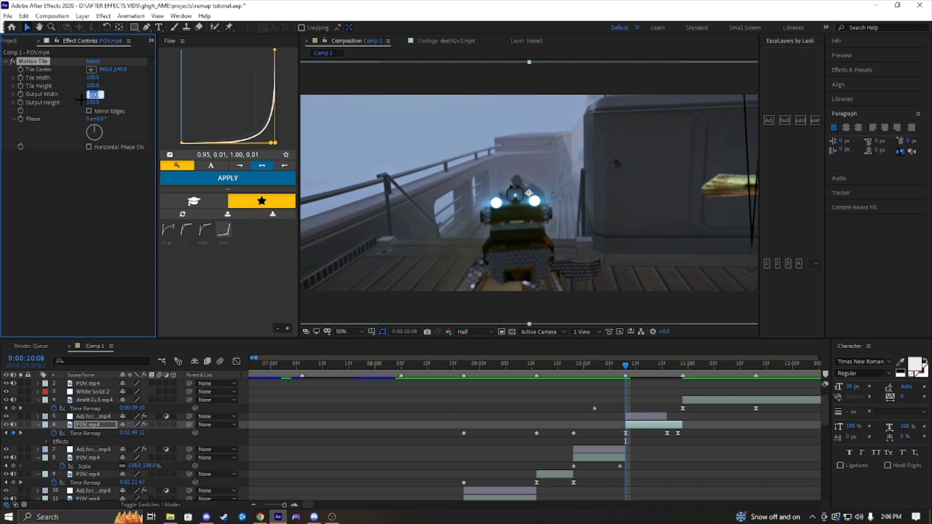
pyautogui.press('Return')
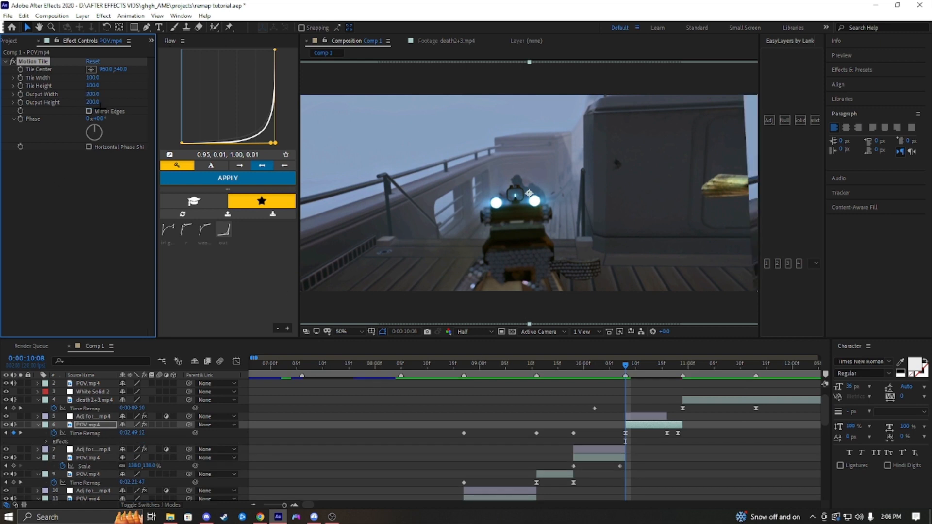
pyautogui.click(89, 111)
pyautogui.hotkey('ctrl', 's')
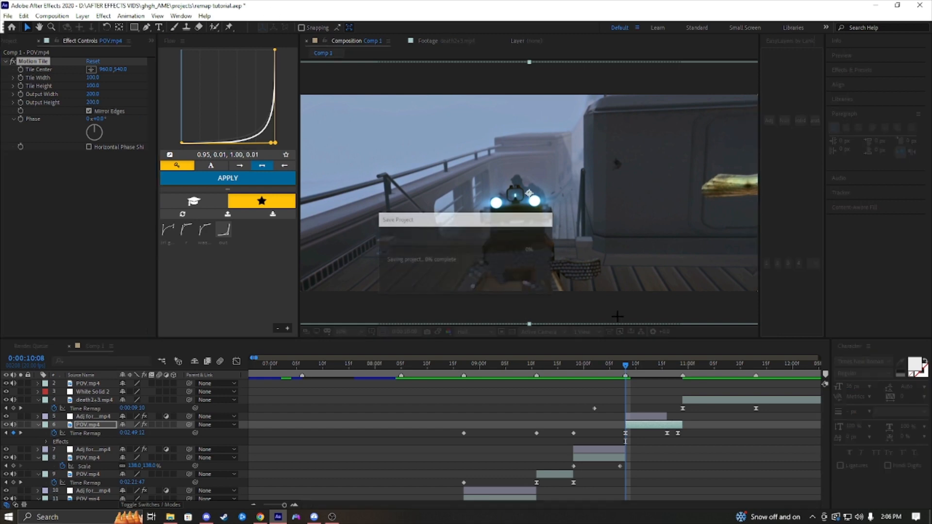
# Preview the section with the impact shake from 0:00:10:00
pyautogui.moveTo(625, 365); pyautogui.dragTo(583, 366)
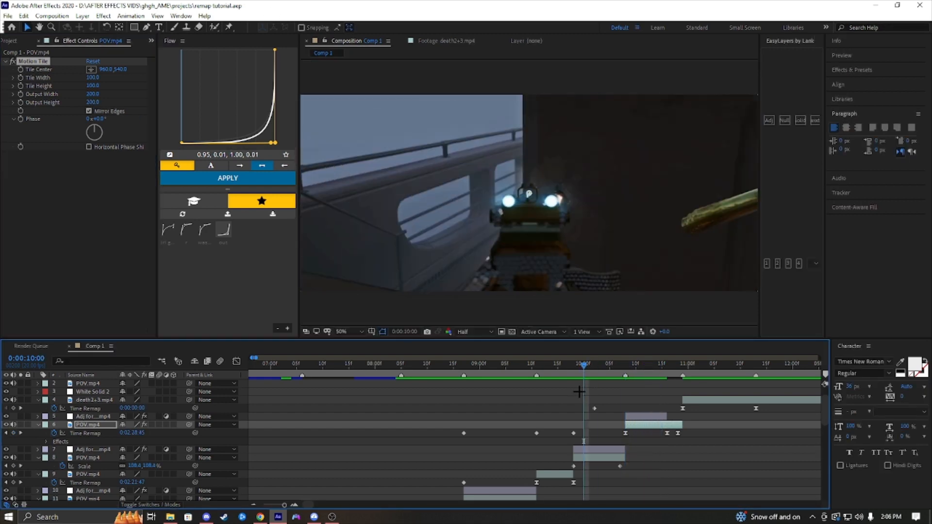
pyautogui.press('space')
pyautogui.press('space')
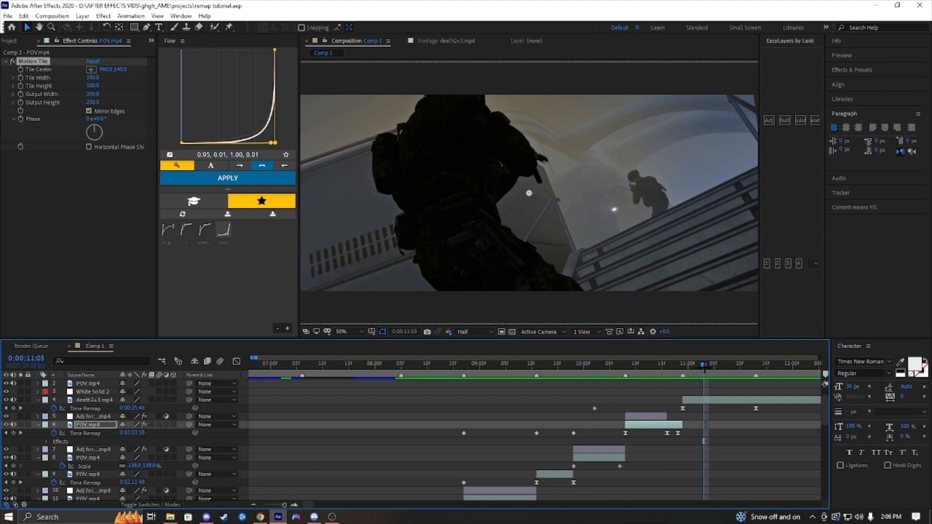
# Zoom the timeline out, show the preview settings, and play the whole edit from 0:00:00:00
pyautogui.moveTo(704, 368); pyautogui.dragTo(130, 391)
pyautogui.click(250, 506)
pyautogui.click(250, 506)
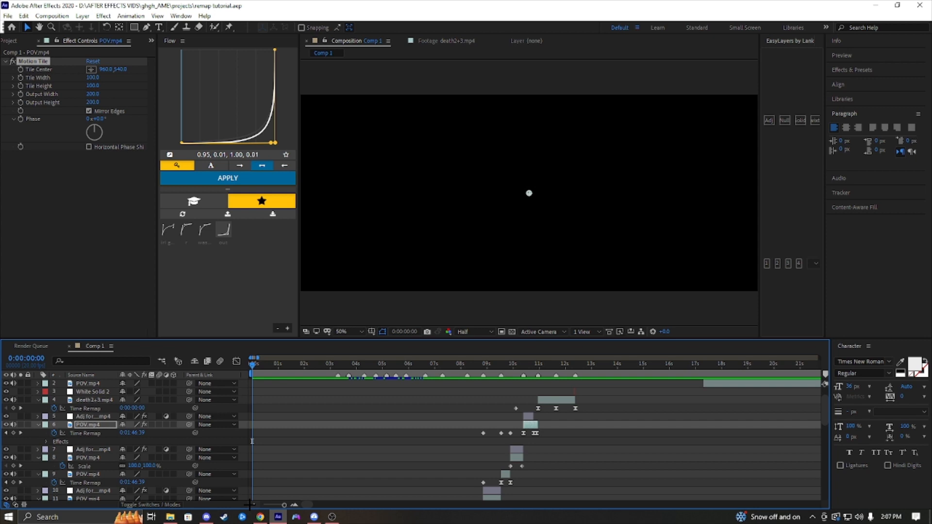
pyautogui.click(872, 70)
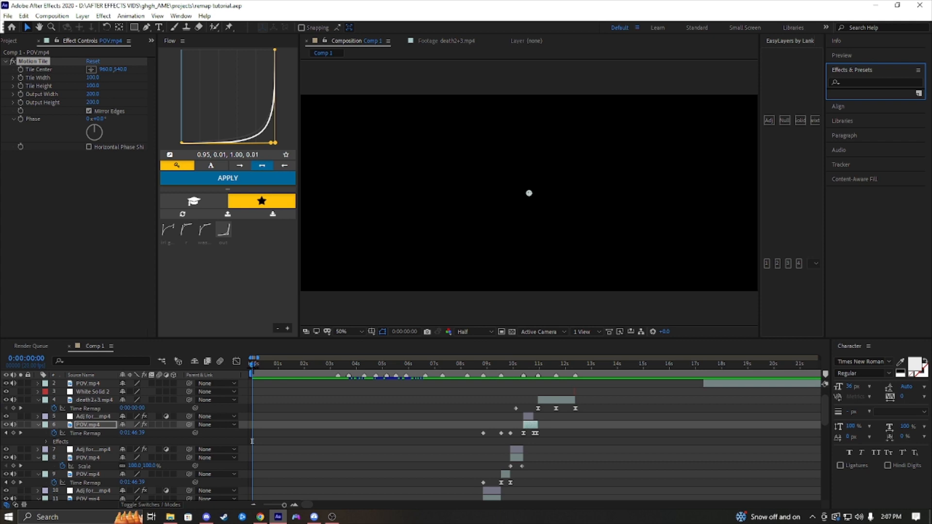
pyautogui.moveTo(263, 367); pyautogui.dragTo(271, 368)
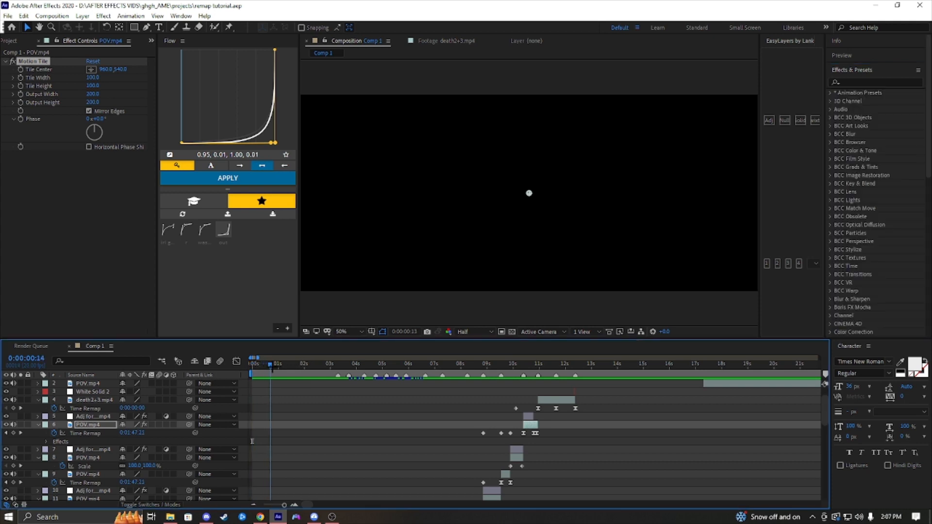
pyautogui.click(861, 63)
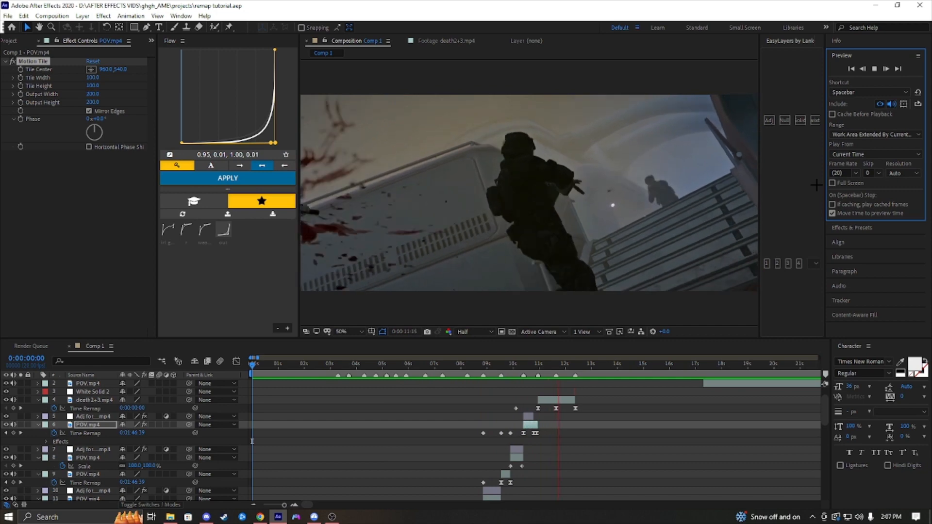
pyautogui.press('space')
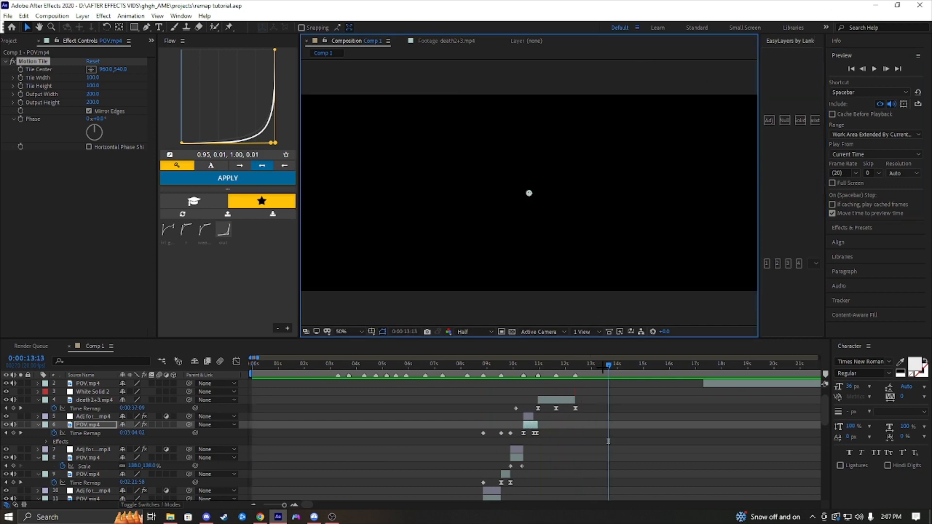
# Replay the edit from 0:00:08:03 and 0:00:03:03, and inspect the frames at 0:00:06:15 and 0:00:09:15
pyautogui.moveTo(602, 369); pyautogui.dragTo(464, 410)
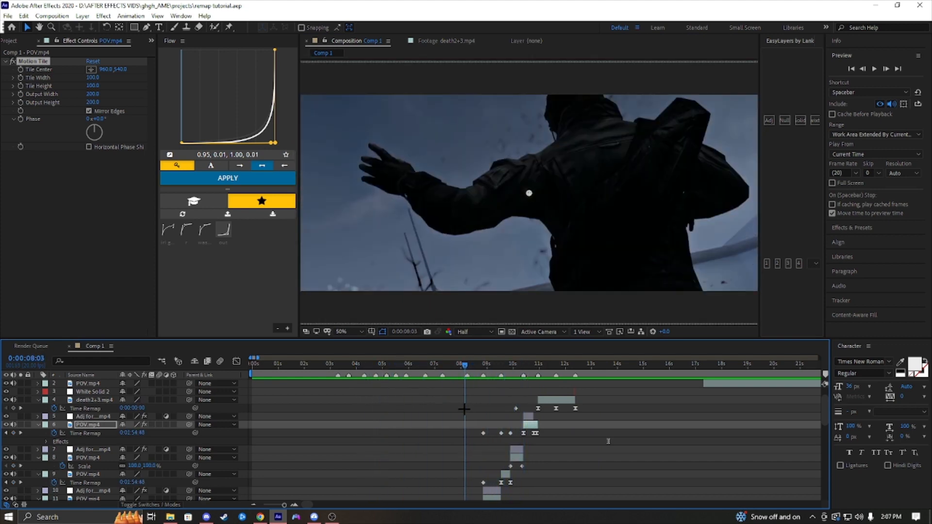
pyautogui.press('space')
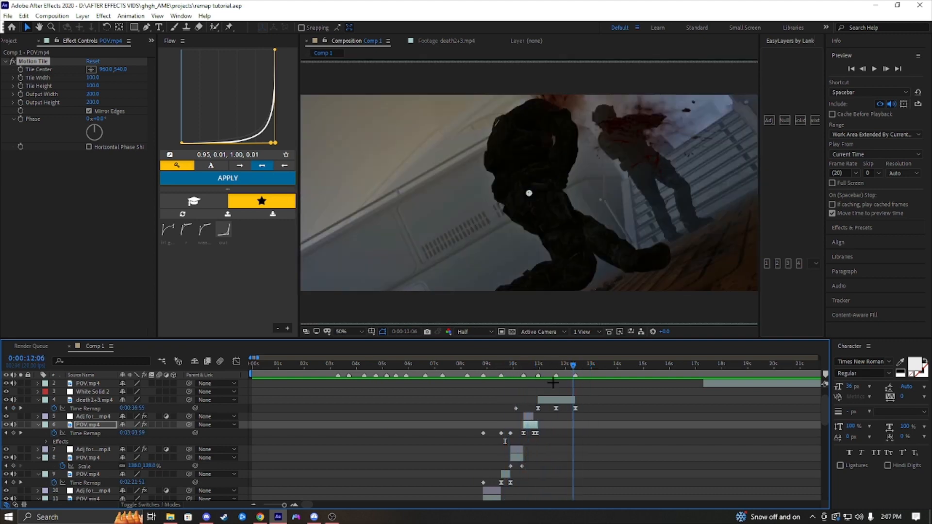
pyautogui.moveTo(549, 375); pyautogui.dragTo(335, 388)
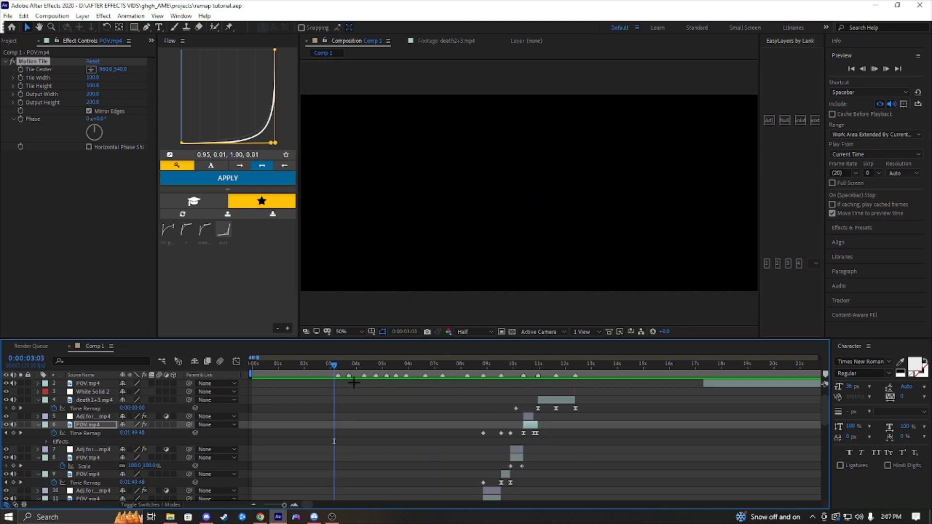
pyautogui.press('space')
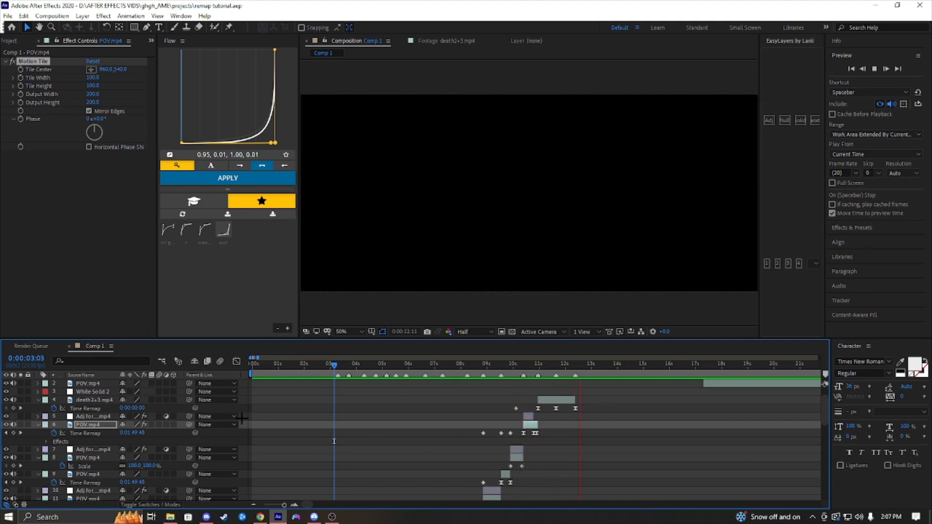
pyautogui.press('space')
pyautogui.moveTo(591, 363); pyautogui.dragTo(427, 397)
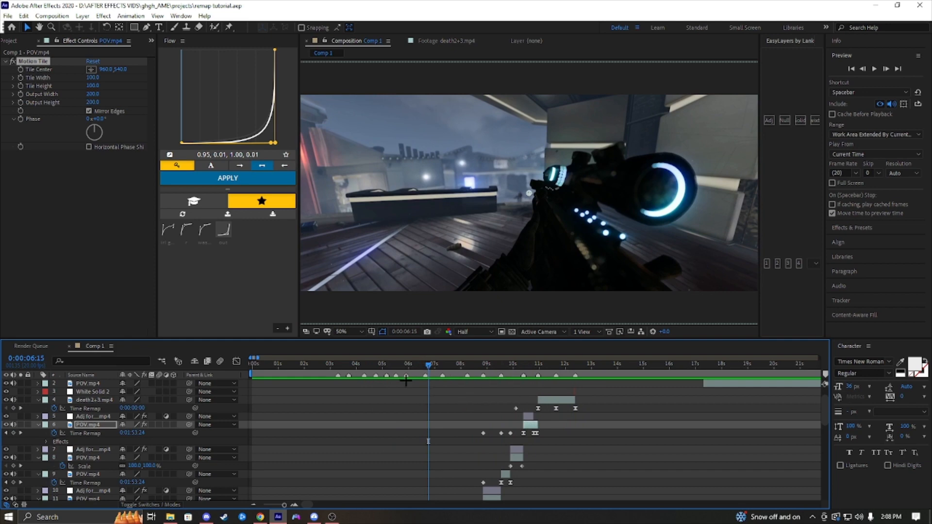
pyautogui.moveTo(420, 364); pyautogui.dragTo(507, 349)
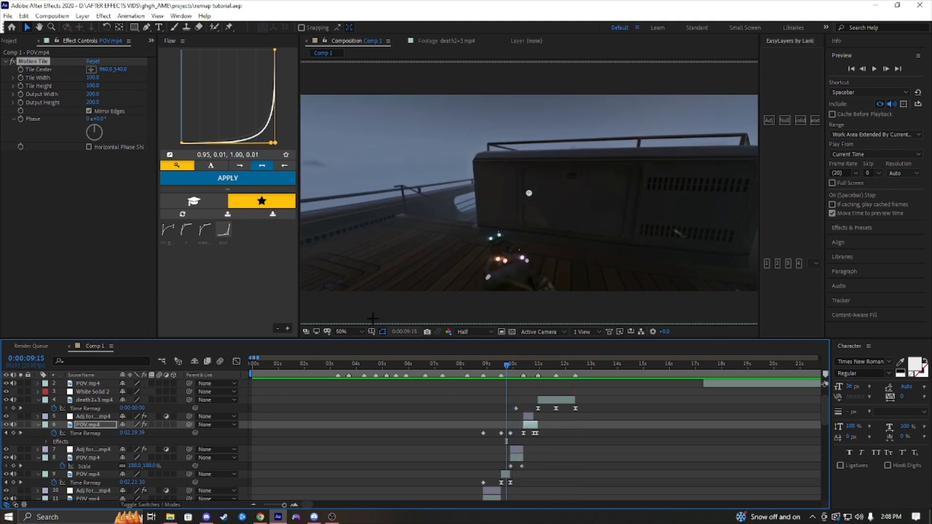
pyautogui.click(409, 443)
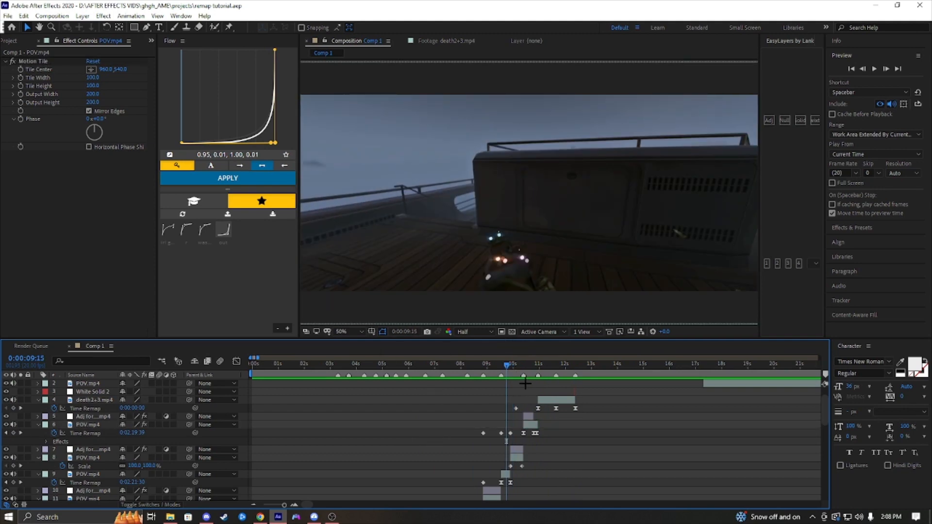